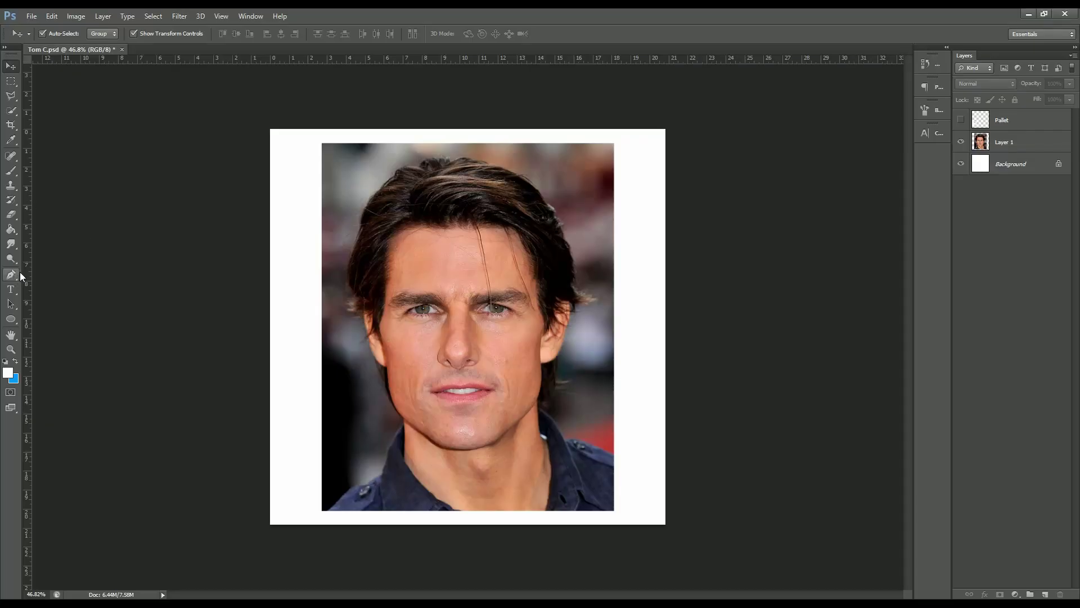
Start the hair shape with the Pen tool, tracing the left hairline, sideburn and hair tips.
scroll(422, 224, "up", 1)
scroll(405, 224, "up", 1)
scroll(390, 223, "up", 1)
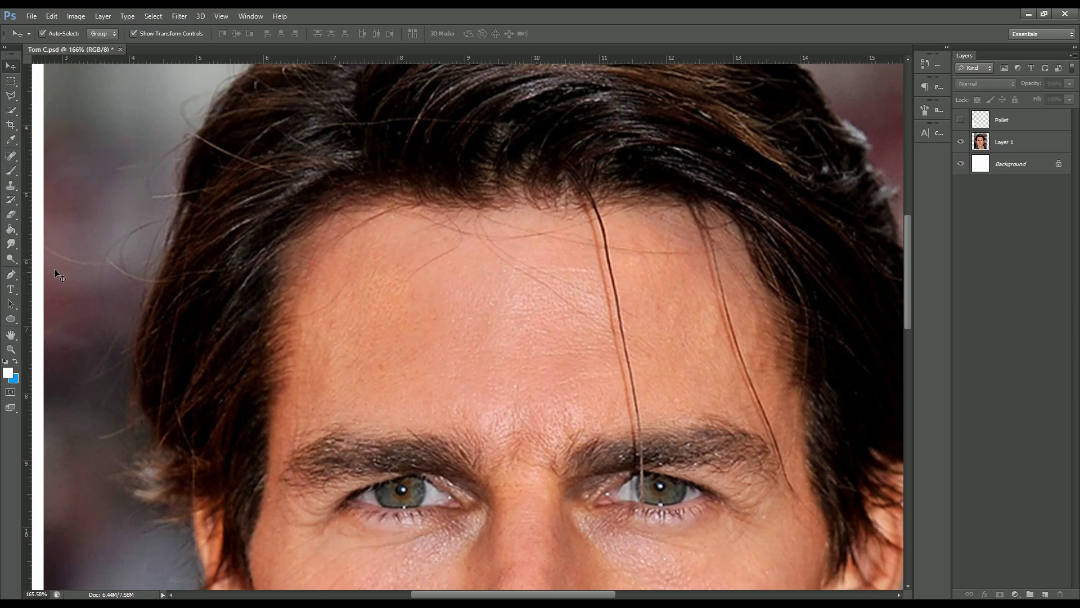
left_click(20, 281)
scroll(394, 219, "up", 1)
scroll(394, 218, "up", 1)
left_click_drag(282, 278, 257, 320)
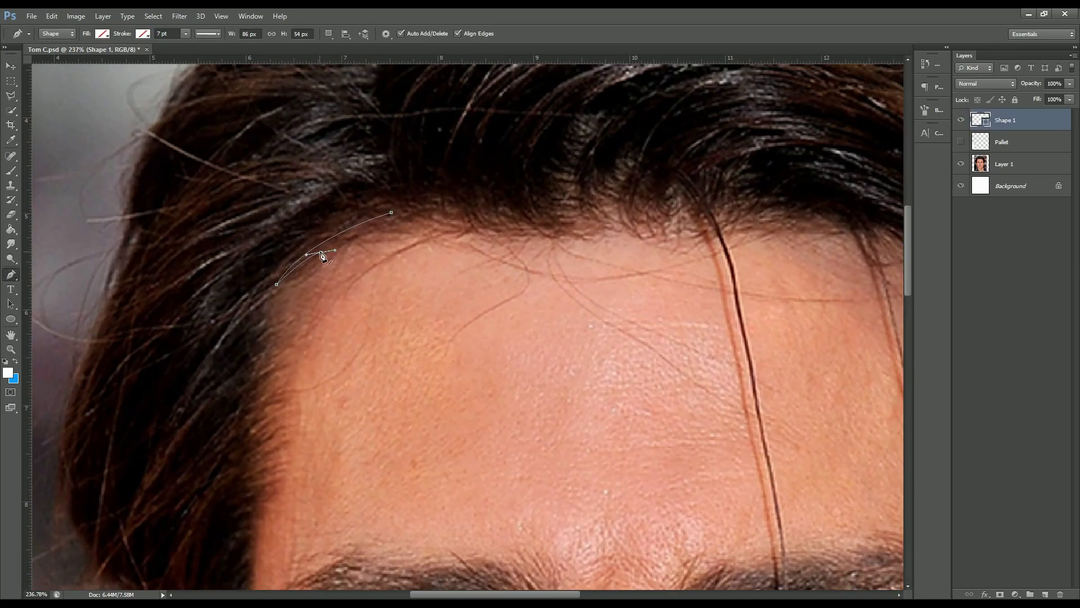
scroll(286, 295, "down", 2)
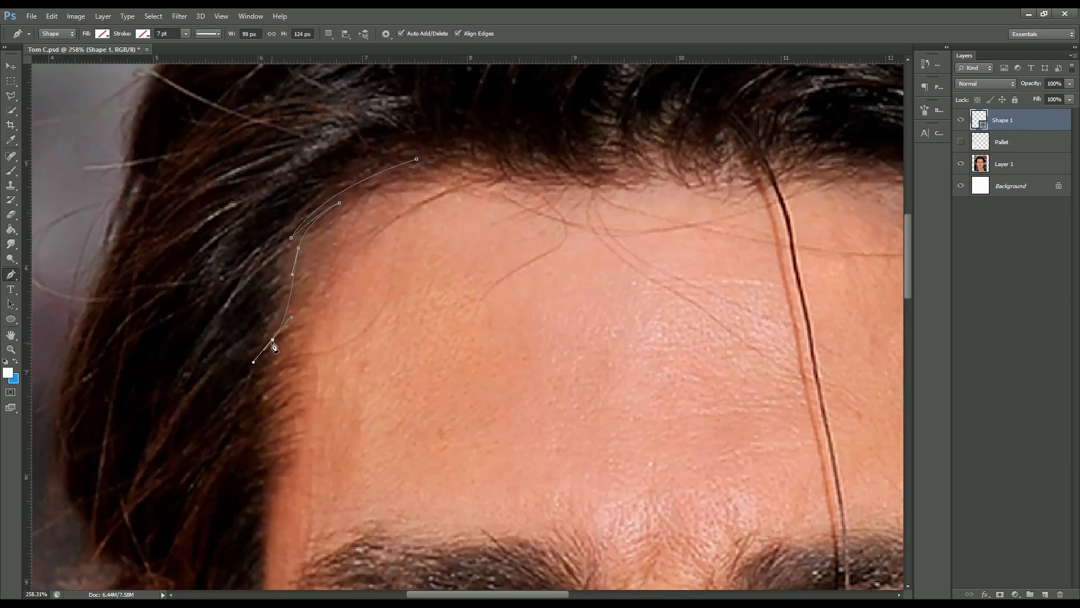
scroll(285, 295, "down", 2)
scroll(298, 315, "up", 1)
scroll(302, 331, "down", 1)
mouse_move(296, 303)
left_mouse_down()
mouse_move(304, 323)
mouse_move(286, 388)
left_mouse_up()
scroll(302, 331, "up", 2)
scroll(288, 376, "up", 1)
scroll(288, 376, "down", 2)
scroll(294, 352, "up", 2)
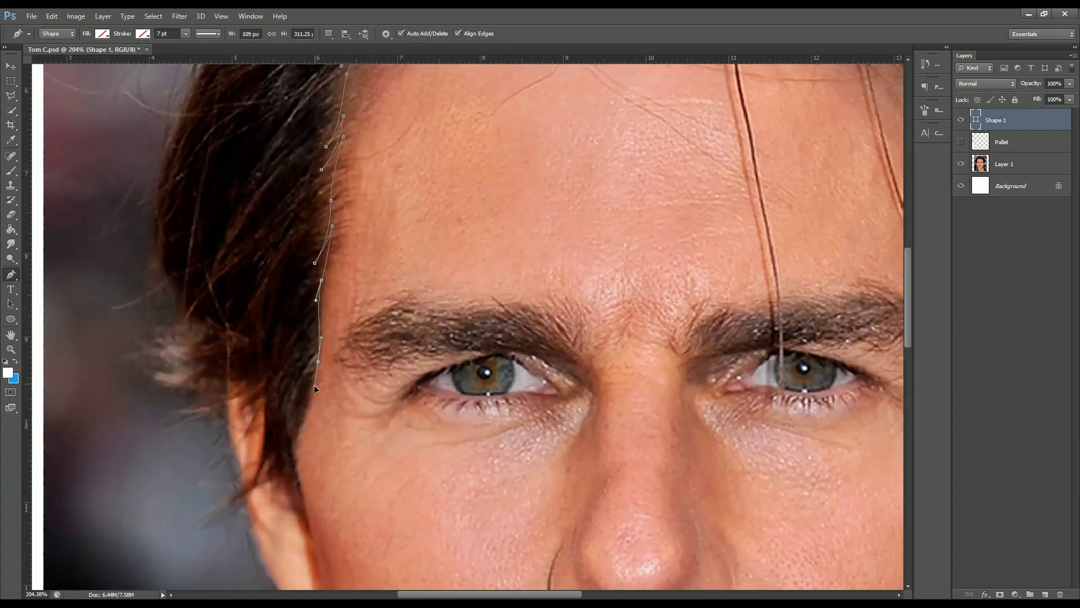
scroll(314, 385, "up", 1)
scroll(314, 371, "down", 2)
left_click_drag(298, 381, 276, 289)
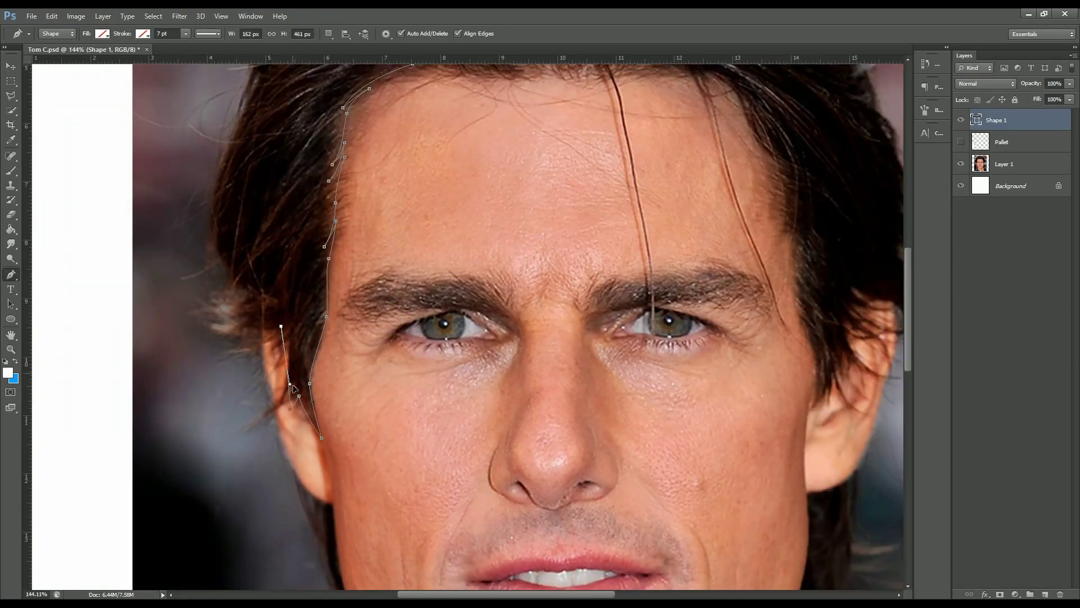
scroll(293, 388, "down", 2)
scroll(275, 385, "up", 3)
left_click_drag(267, 381, 313, 386)
scroll(313, 363, "down", 3)
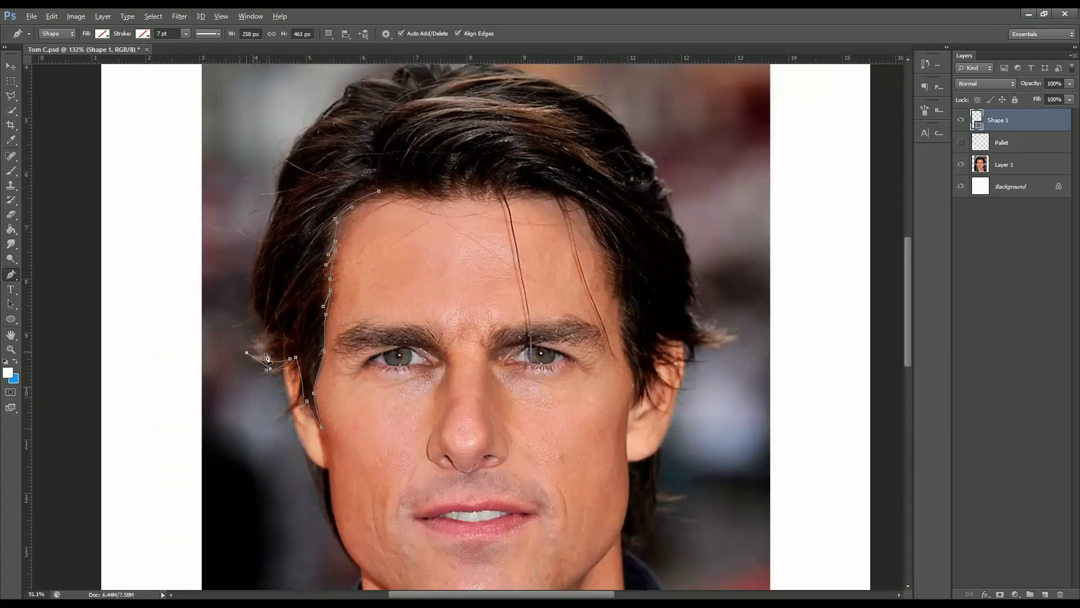
scroll(292, 355, "up", 3)
left_click_drag(222, 356, 289, 345)
Carry the hair outline over the top, down the right side and around the right hair tips.
scroll(278, 292, "down", 2)
scroll(286, 225, "down", 2)
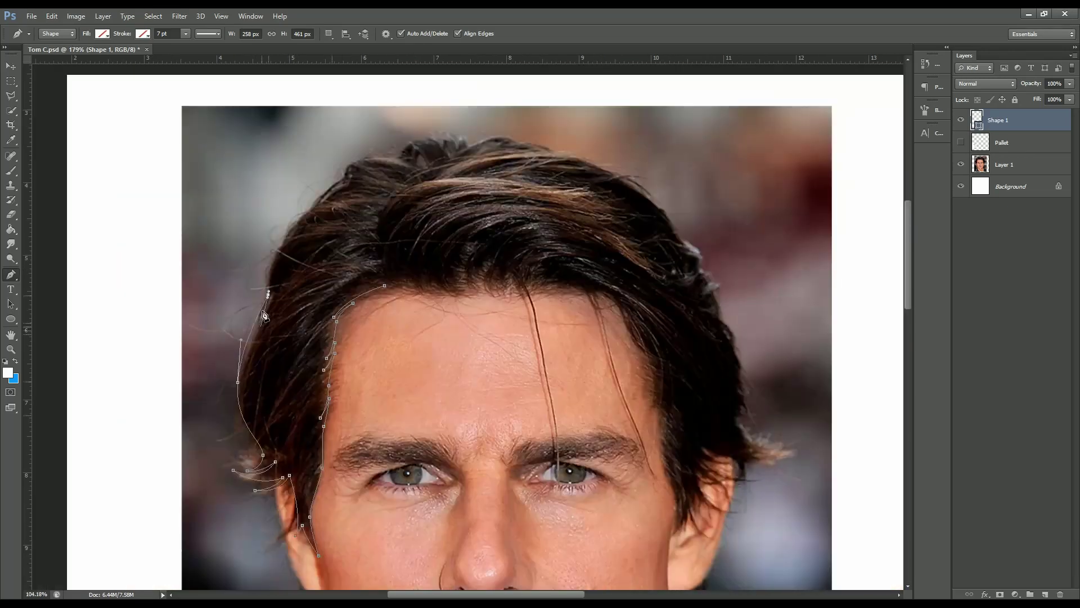
scroll(292, 236, "up", 2)
scroll(298, 236, "up", 1)
mouse_move(269, 272)
left_mouse_down()
mouse_move(301, 239)
mouse_move(343, 245)
left_mouse_up()
scroll(315, 236, "down", 2)
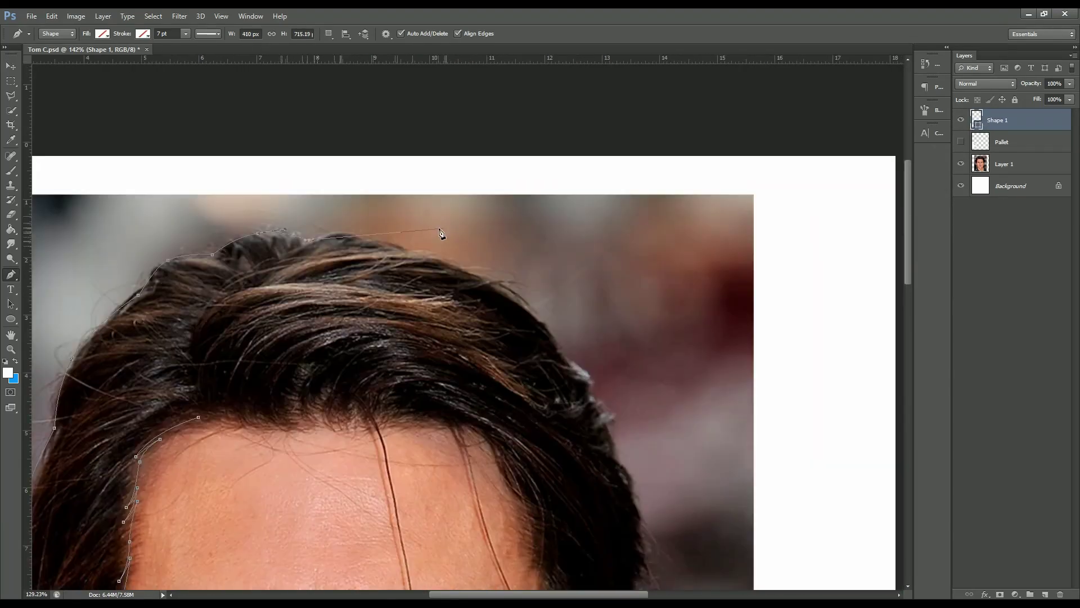
scroll(441, 234, "down", 2)
scroll(480, 294, "up", 3)
scroll(456, 321, "down", 2)
scroll(450, 282, "up", 3)
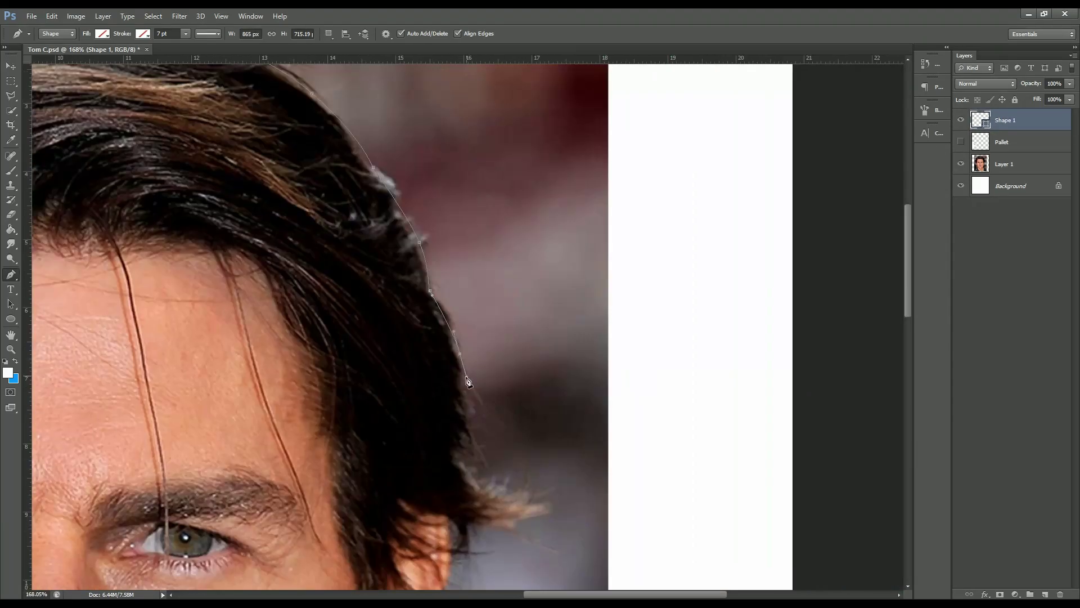
left_click_drag(393, 281, 405, 298)
scroll(555, 267, "down", 3)
scroll(555, 267, "up", 4)
mouse_move(646, 310)
left_mouse_down()
mouse_move(659, 319)
mouse_move(623, 329)
left_mouse_up()
scroll(617, 311, "down", 1)
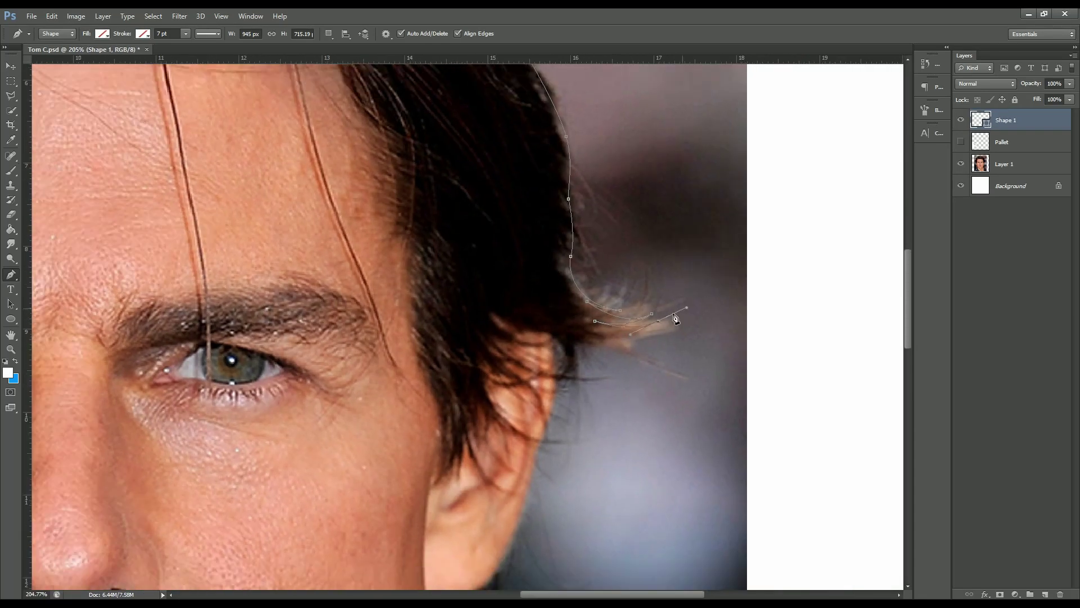
scroll(598, 334, "down", 3)
scroll(560, 332, "up", 3)
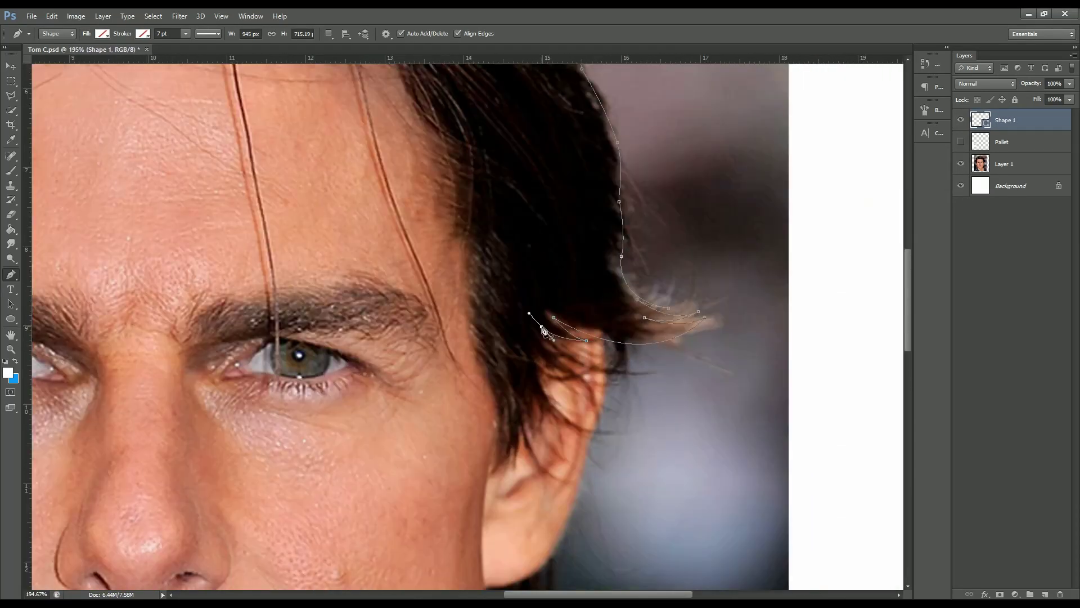
scroll(551, 343, "down", 1)
left_click_drag(559, 356, 564, 437)
scroll(539, 363, "down", 1)
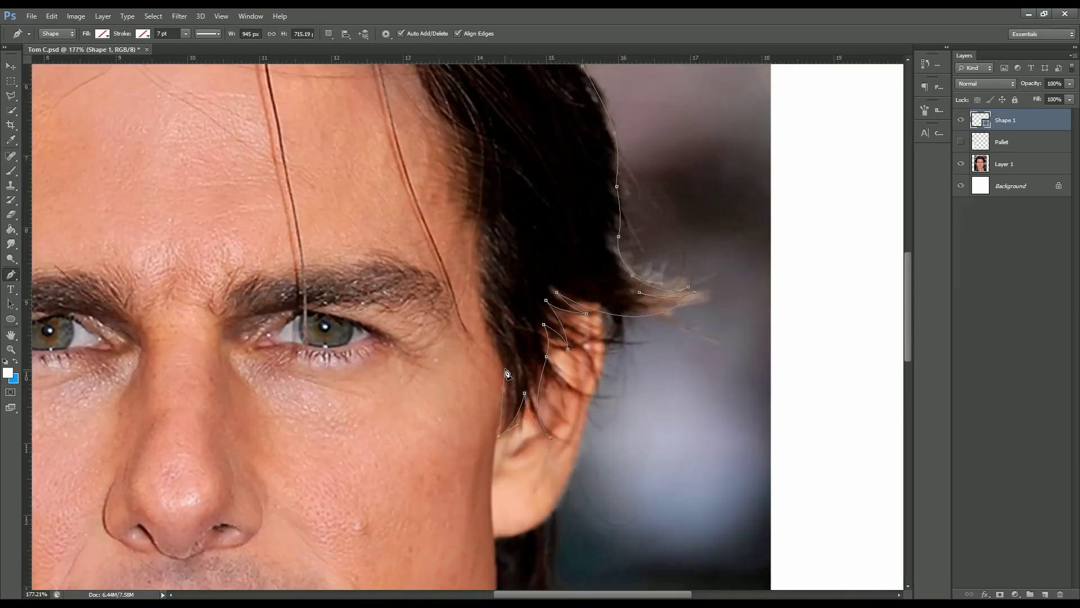
scroll(482, 421, "up", 2)
left_click_drag(498, 315, 499, 285)
Trace the right hairline toward the forehead and add curved wisps along the hairline.
scroll(517, 360, "down", 3)
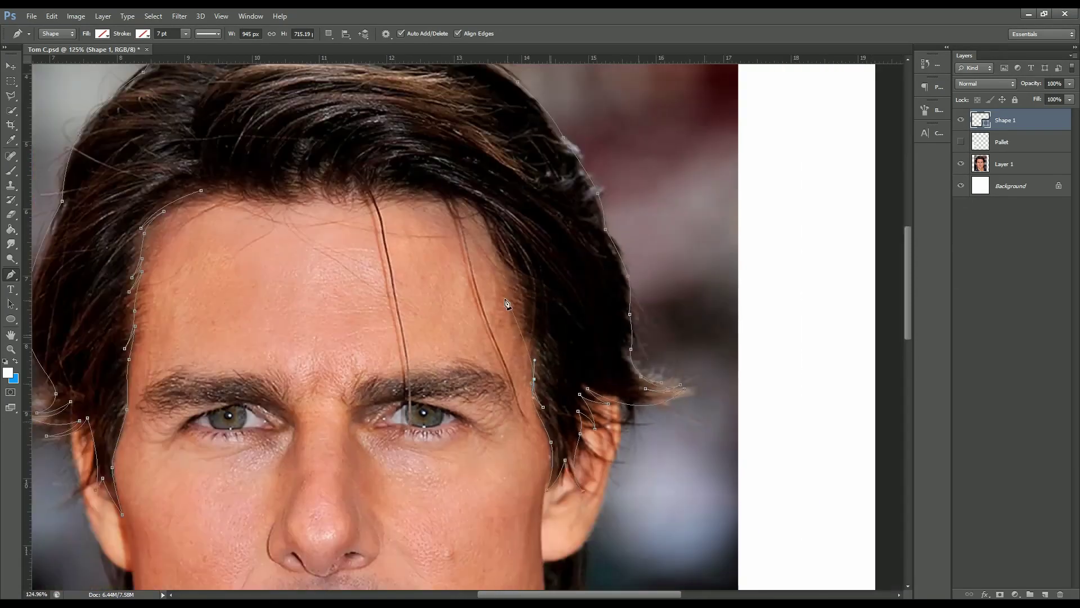
scroll(515, 326, "up", 2)
scroll(526, 315, "up", 2)
scroll(572, 377, "up", 1)
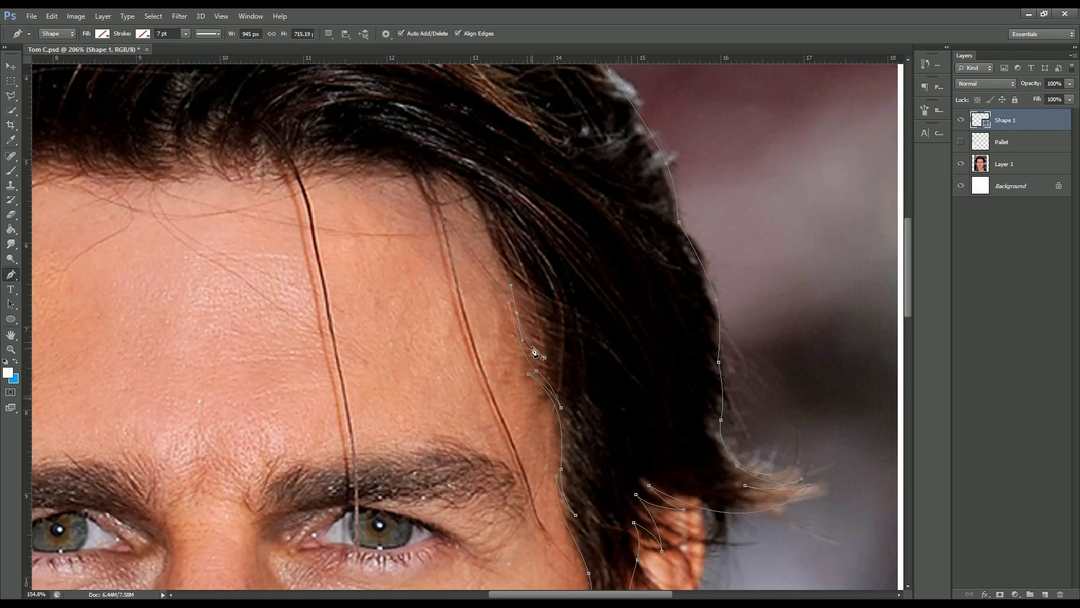
scroll(534, 351, "up", 3)
scroll(508, 261, "down", 1)
left_click_drag(438, 300, 453, 282)
scroll(446, 288, "down", 2)
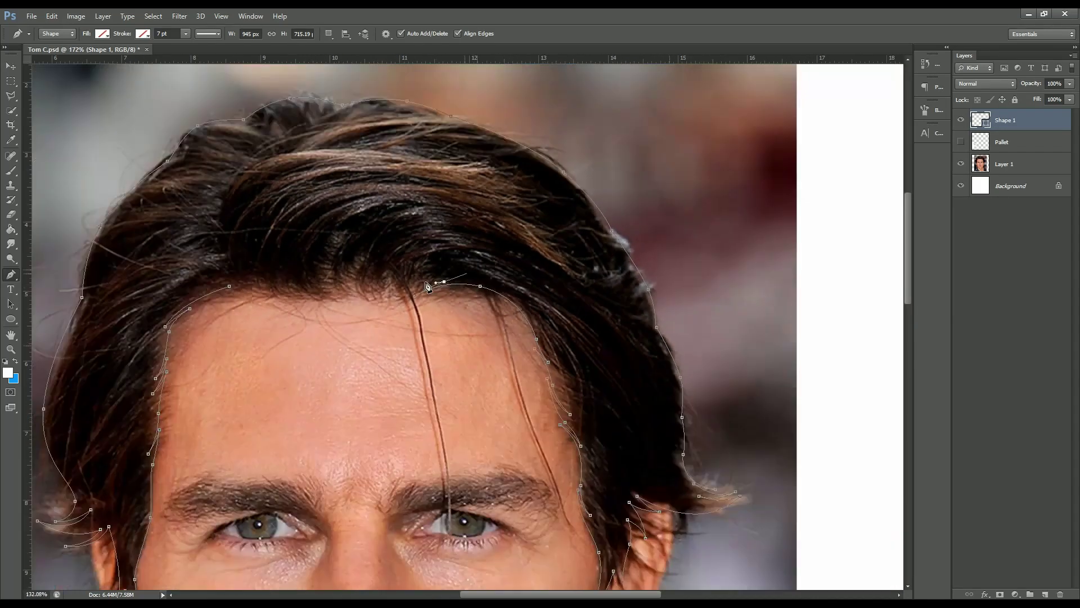
scroll(446, 289, "up", 2)
scroll(421, 285, "up", 2)
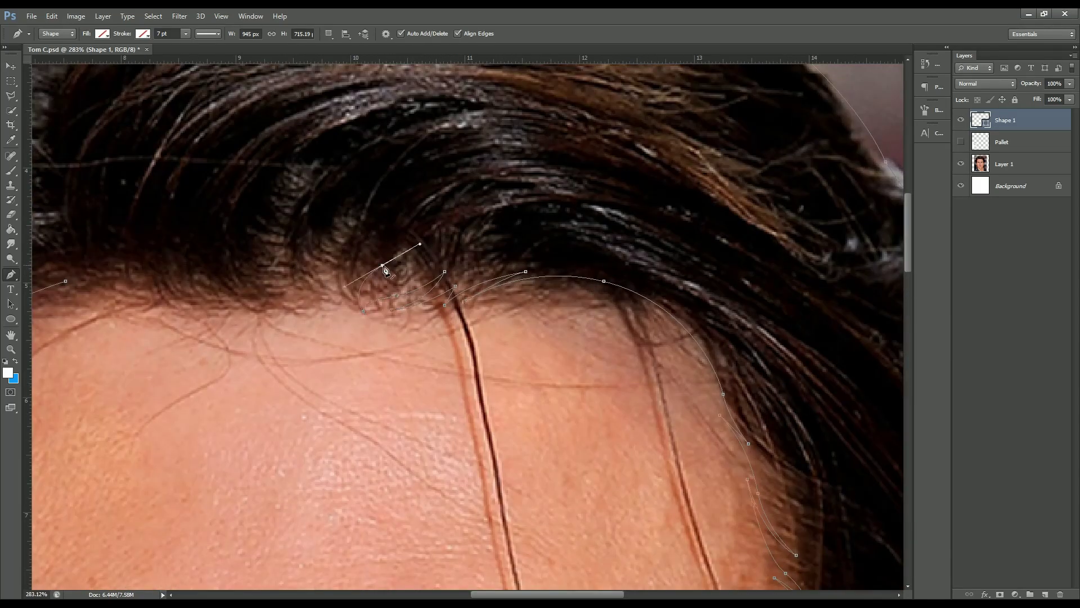
scroll(360, 315, "down", 3)
left_click_drag(372, 284, 350, 311)
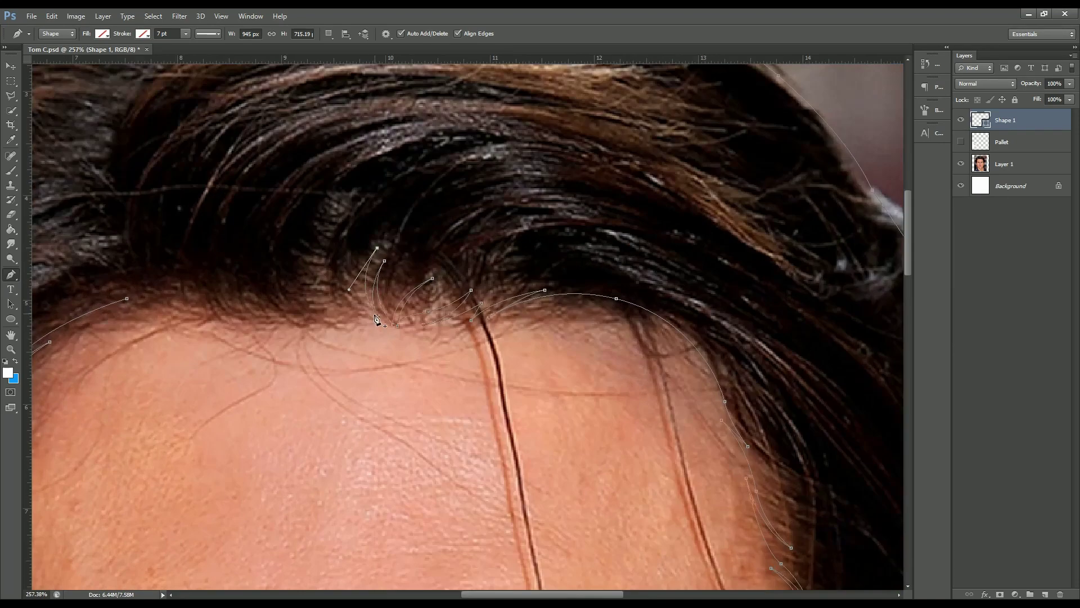
scroll(342, 290, "up", 1)
scroll(341, 289, "up", 2)
scroll(414, 367, "down", 1)
scroll(414, 367, "up", 1)
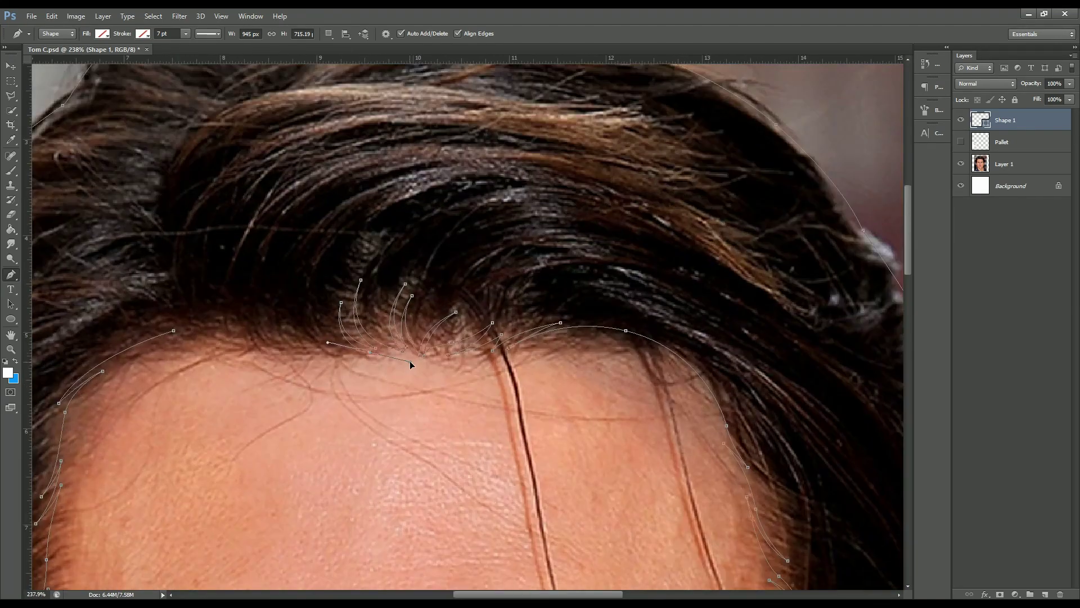
left_click_drag(331, 332, 352, 385)
scroll(331, 332, "up", 2)
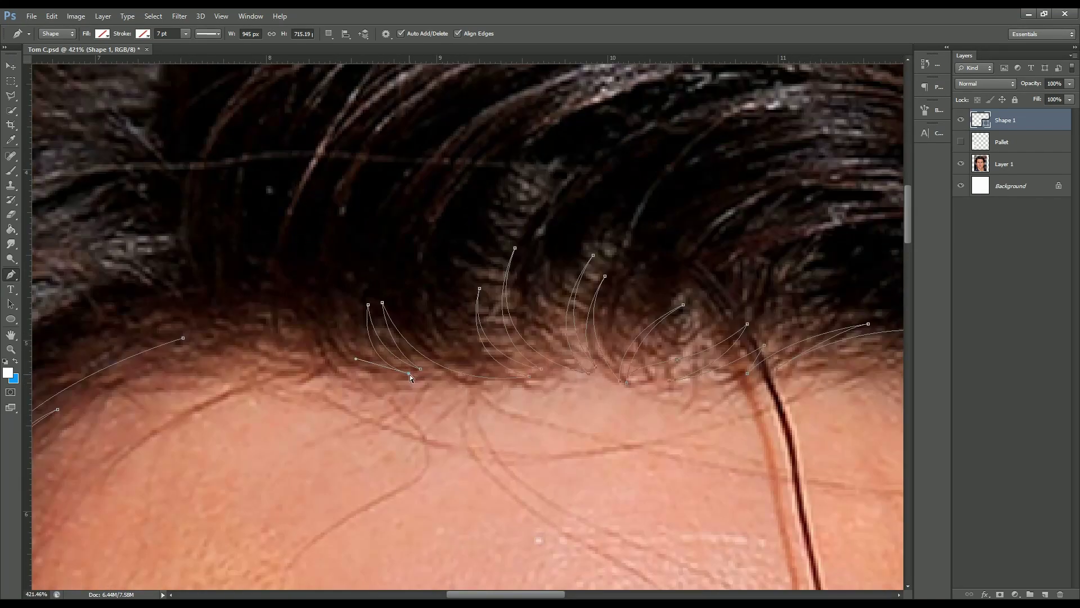
left_click_drag(338, 326, 378, 387)
scroll(369, 372, "down", 2)
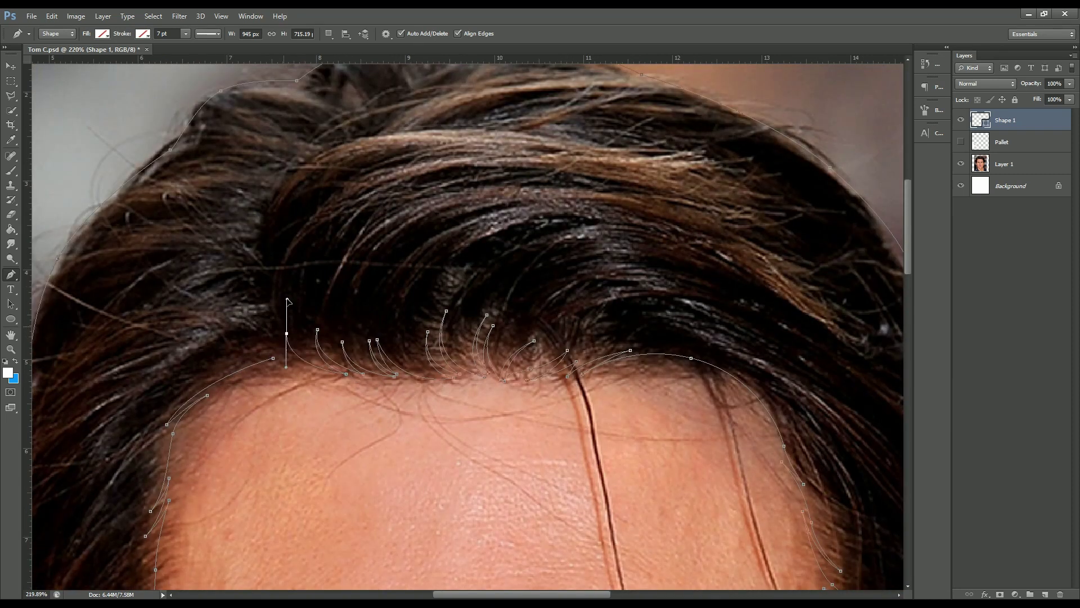
scroll(286, 303, "up", 1)
scroll(285, 326, "up", 1)
Reshape the left hairline curve and set the new outline's stroke to black 9 pt.
left_click_drag(288, 360, 304, 384)
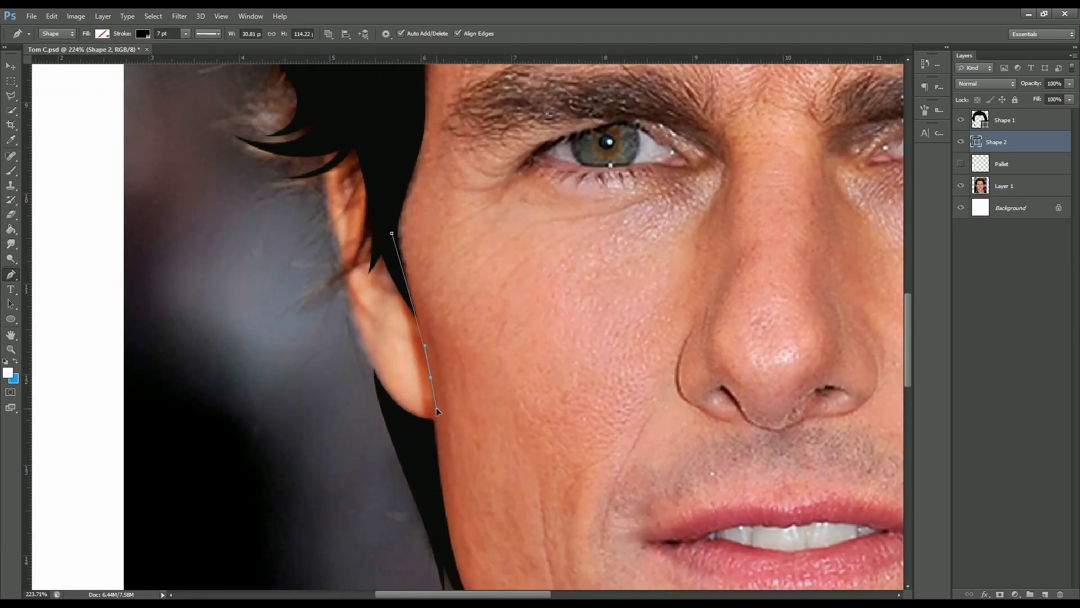
scroll(351, 286, "down", 2)
scroll(351, 286, "down", 3)
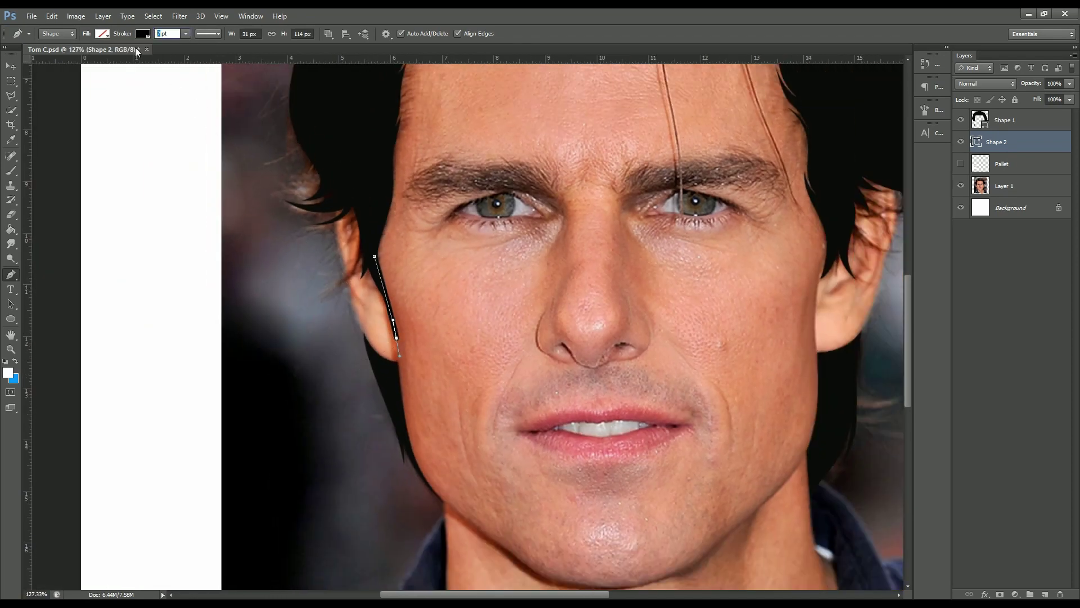
key("Return")
scroll(378, 367, "up", 2)
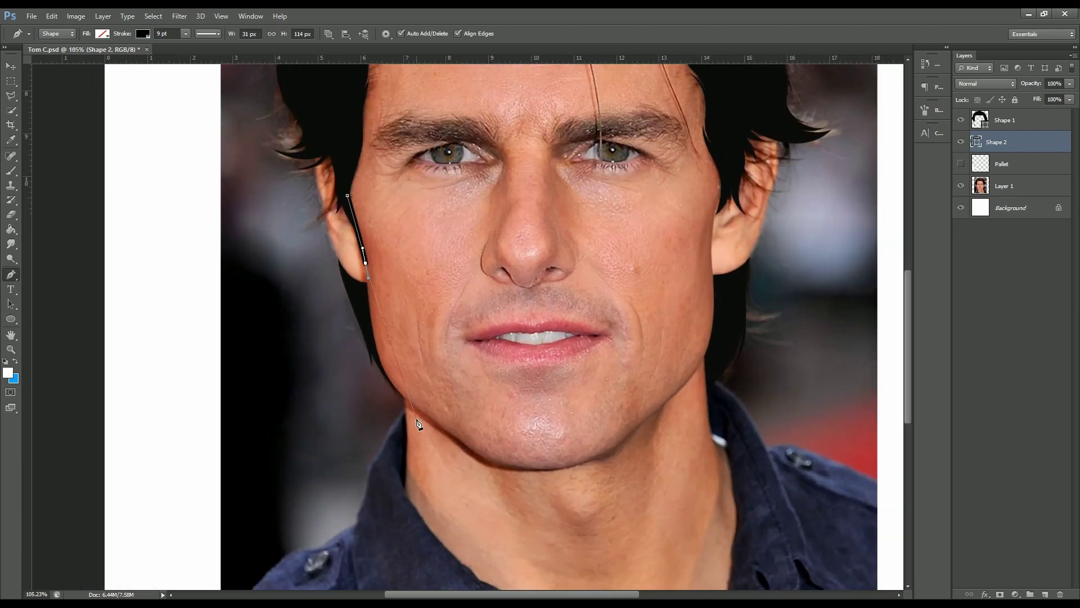
scroll(378, 367, "up", 2)
scroll(366, 230, "up", 2)
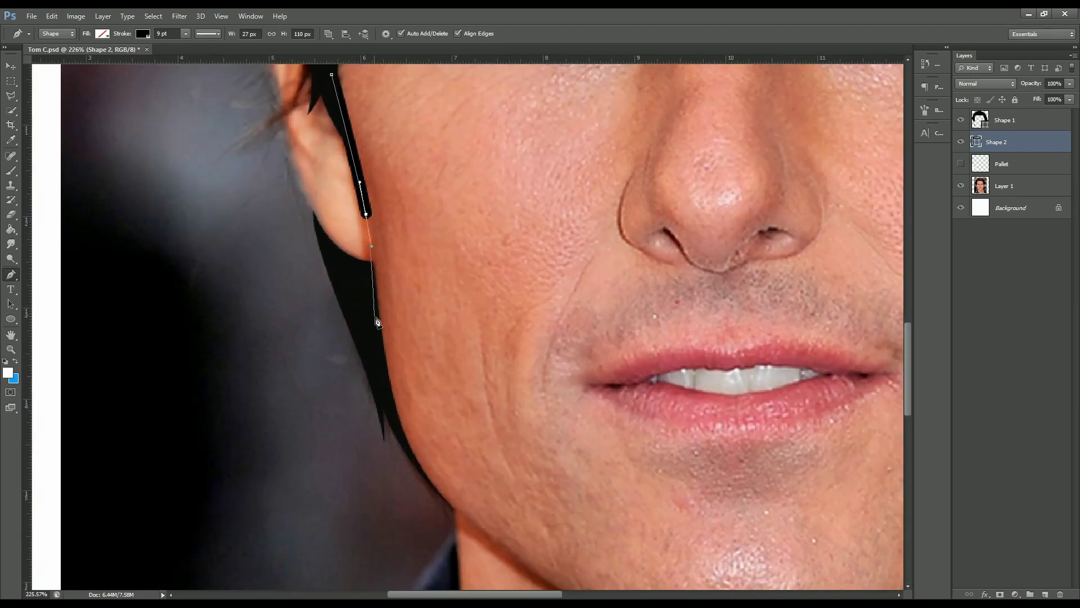
Outline the left jawline, chin and right side of the jaw.
left_click(375, 352)
scroll(381, 379, "down", 5)
scroll(477, 449, "up", 2)
left_click(402, 434)
left_click(459, 445)
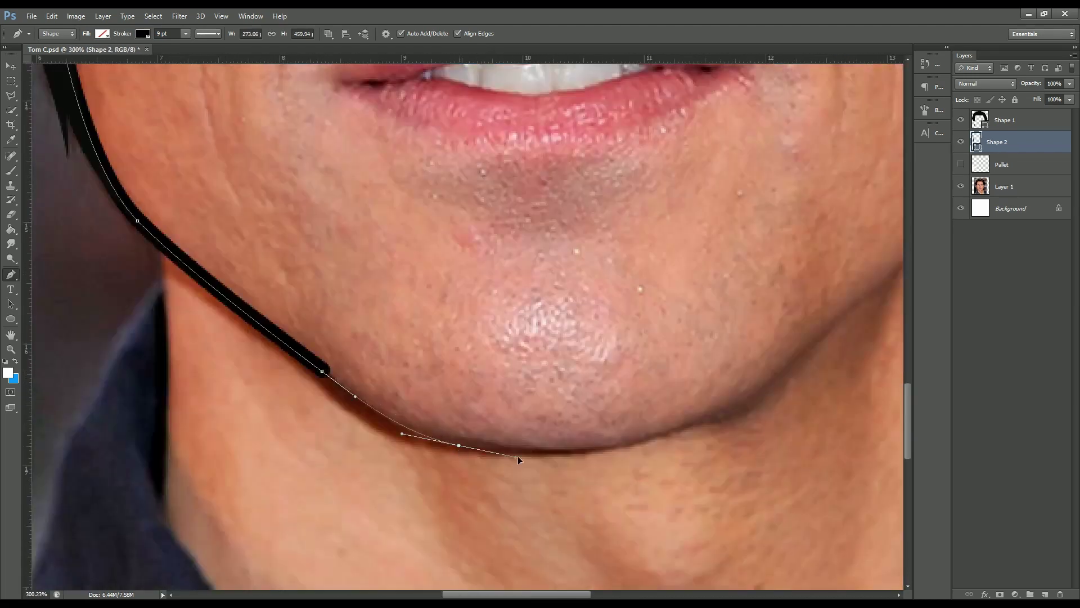
scroll(517, 456, "down", 2)
left_click(567, 439)
scroll(694, 332, "down", 2)
scroll(619, 337, "down", 1)
scroll(615, 303, "down", 1)
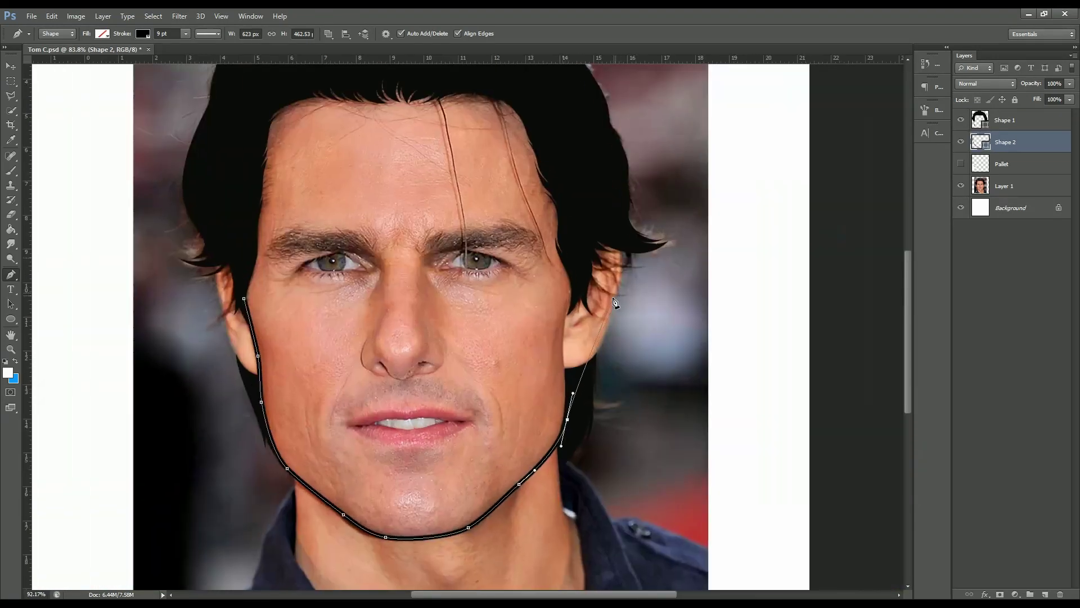
scroll(615, 302, "up", 3)
Continue the outline around the right ear and below it along the inner line.
left_click(615, 302)
scroll(614, 302, "down", 3)
left_click(588, 203)
scroll(580, 276, "up", 3)
left_click(579, 278)
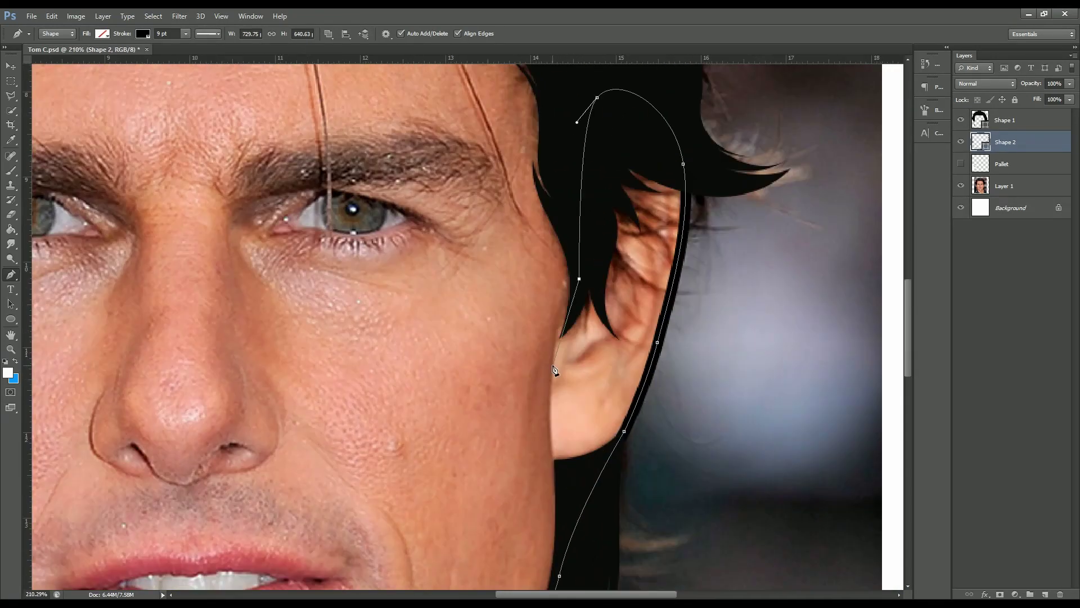
left_click(554, 369)
scroll(252, 311, "down", 2)
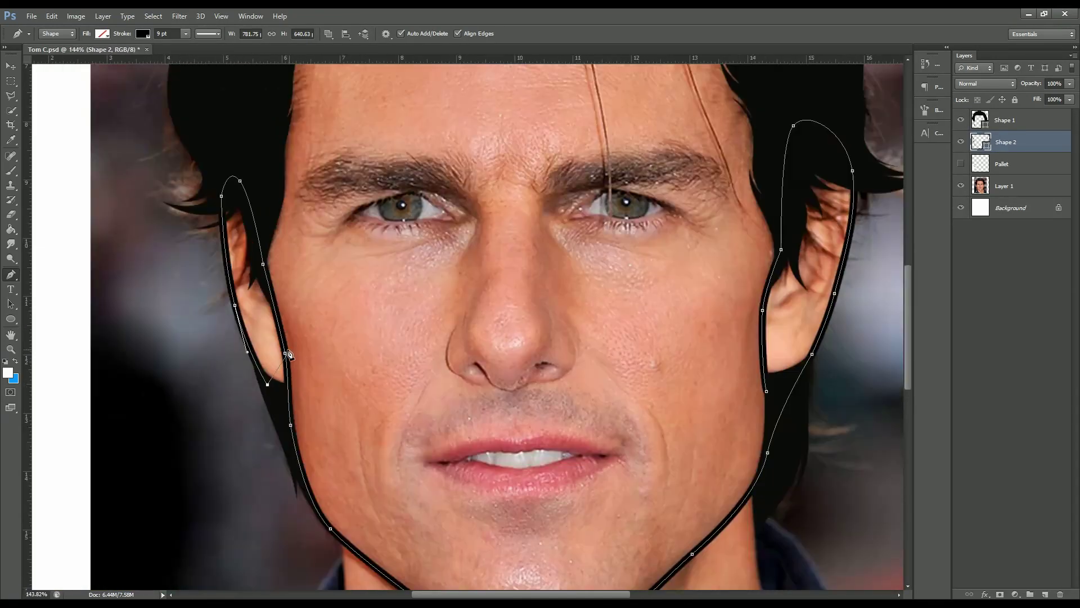
scroll(803, 241, "down", 3)
Hide and reshow Layer 1 while finishing the face outline path to check the silhouette.
left_click(961, 186)
scroll(576, 396, "up", 3)
left_click(576, 396)
scroll(576, 396, "down", 3)
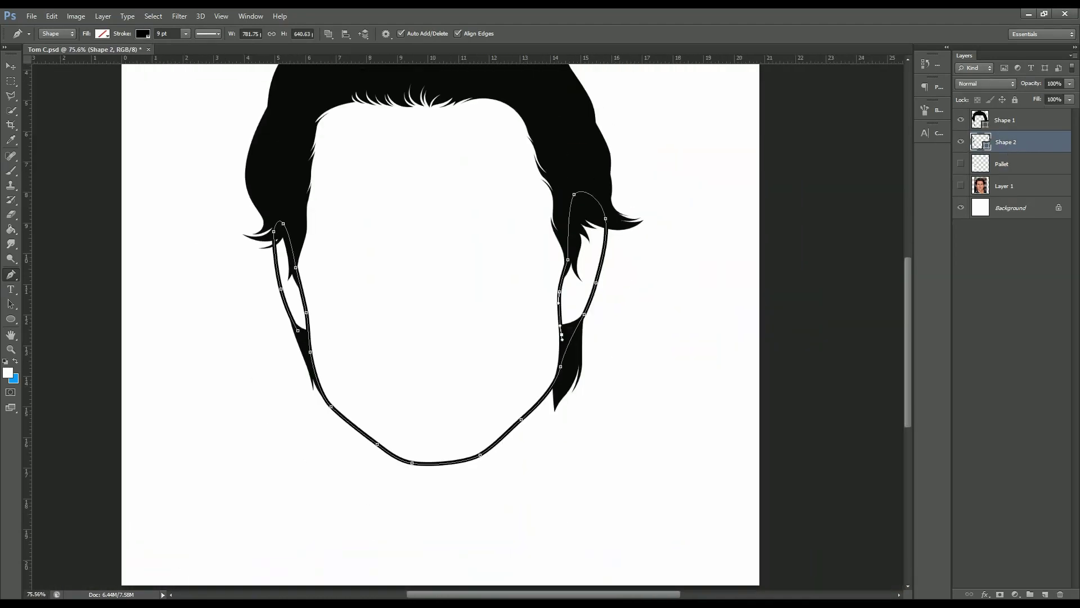
left_click(961, 186)
scroll(385, 450, "up", 3)
scroll(371, 400, "up", 2)
Draw the curved neck outline and finish the neck path.
scroll(371, 401, "down", 3)
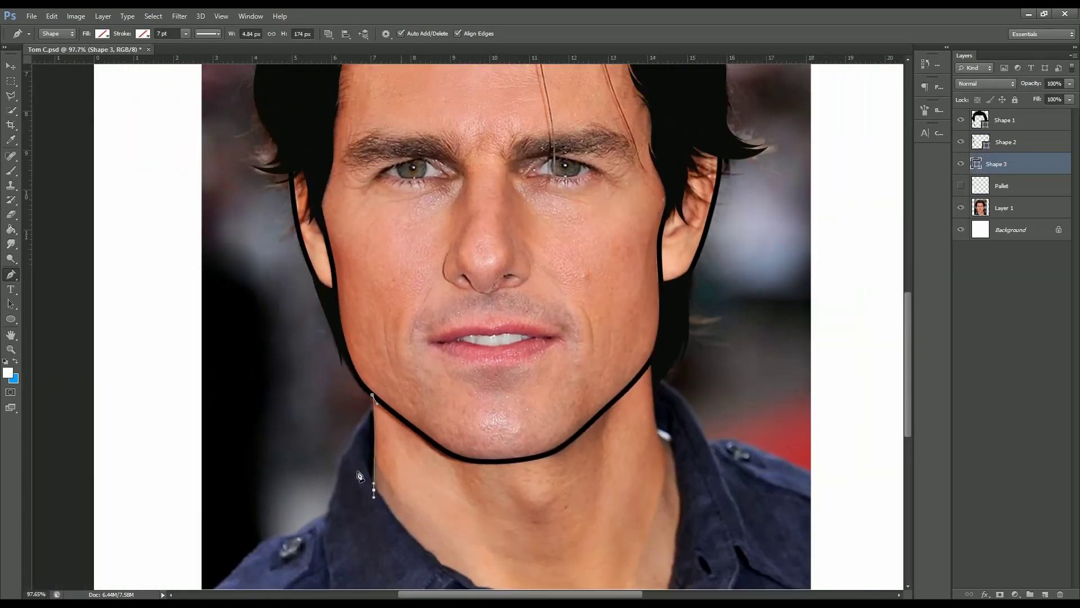
left_click(371, 395)
left_click(372, 482)
scroll(371, 483, "up", 1)
left_click_drag(438, 495, 510, 494)
scroll(510, 495, "up", 2)
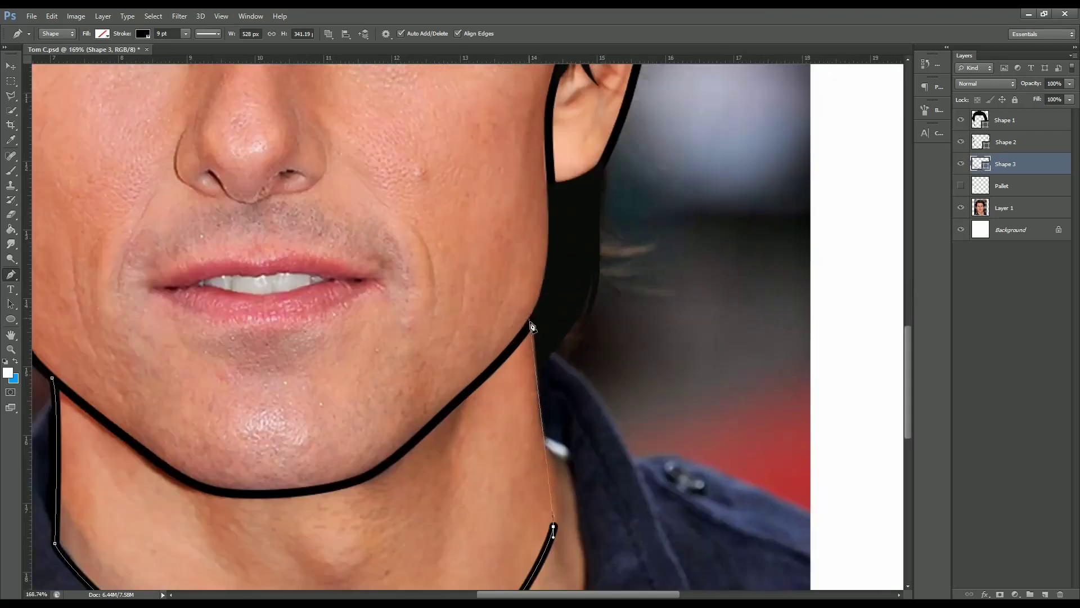
scroll(495, 394, "down", 2)
key("ctrl+shift+alt+n")
scroll(495, 394, "down", 1)
left_click(960, 207)
scroll(427, 197, "up", 5)
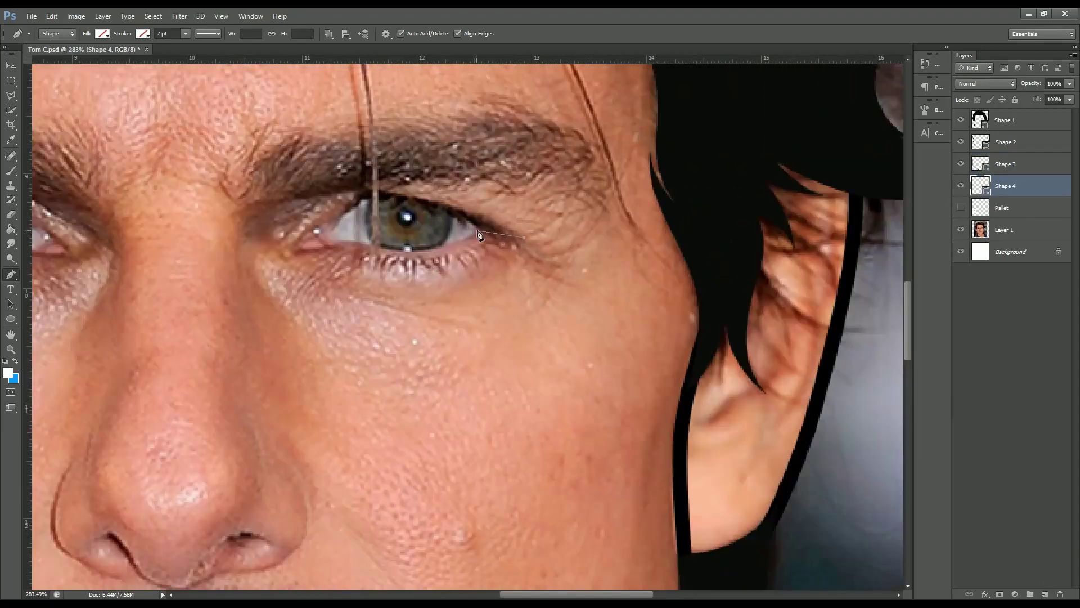
On a new shape layer, trace almond-shaped 7 pt outlines along both eyelids of each eye.
left_click(576, 254)
left_click_drag(518, 242, 494, 225)
left_click_drag(376, 202, 347, 205)
scroll(289, 270, "down", 1)
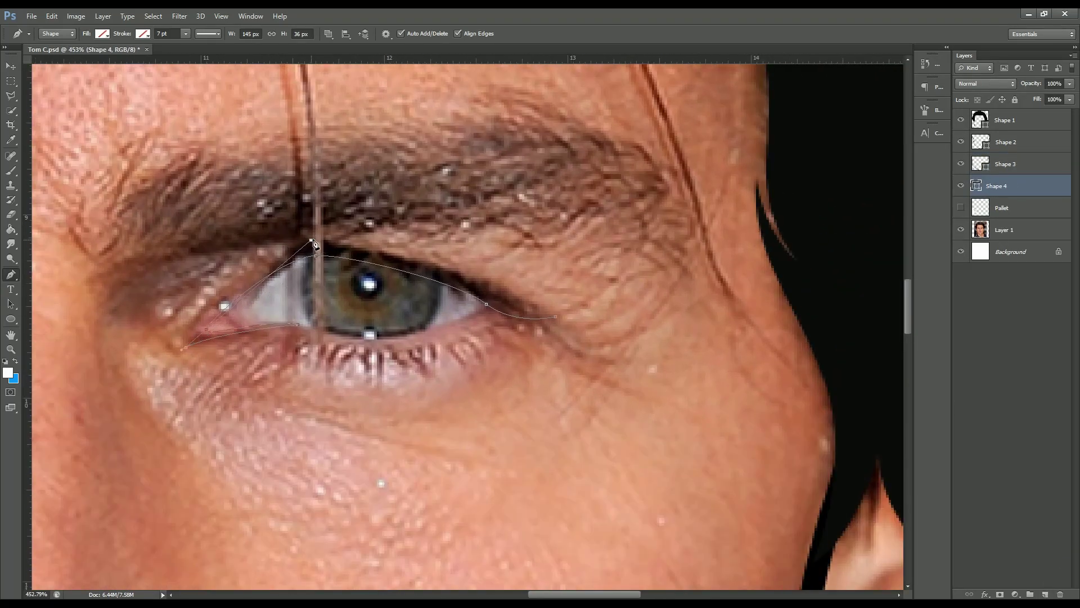
scroll(484, 293, "up", 1)
left_click_drag(484, 294, 515, 302)
scroll(454, 287, "down", 1)
scroll(234, 313, "up", 2)
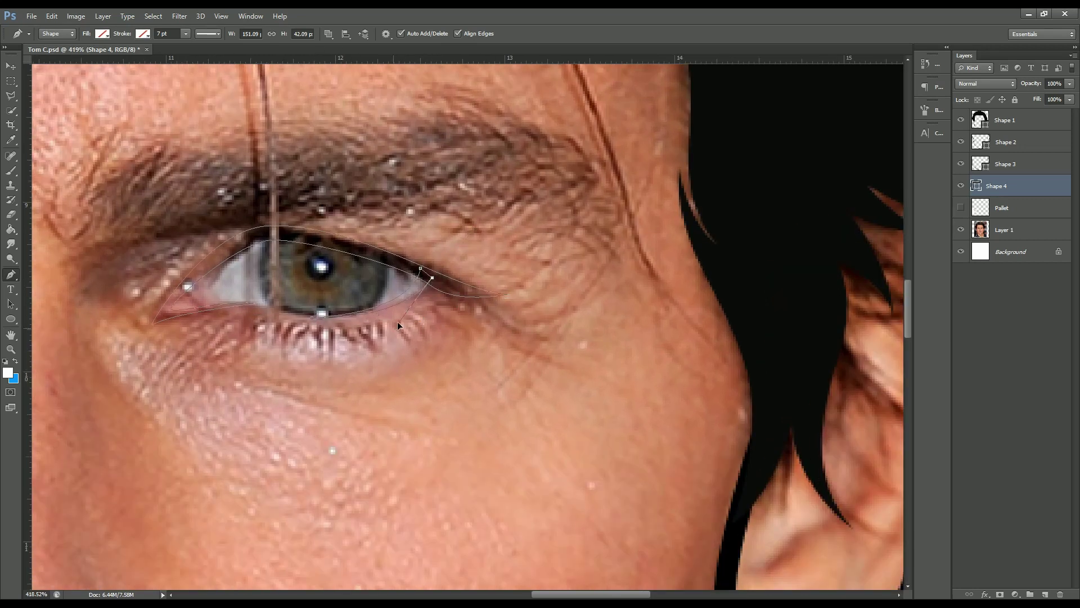
scroll(398, 326, "down", 2)
scroll(130, 317, "up", 2)
left_click(127, 316)
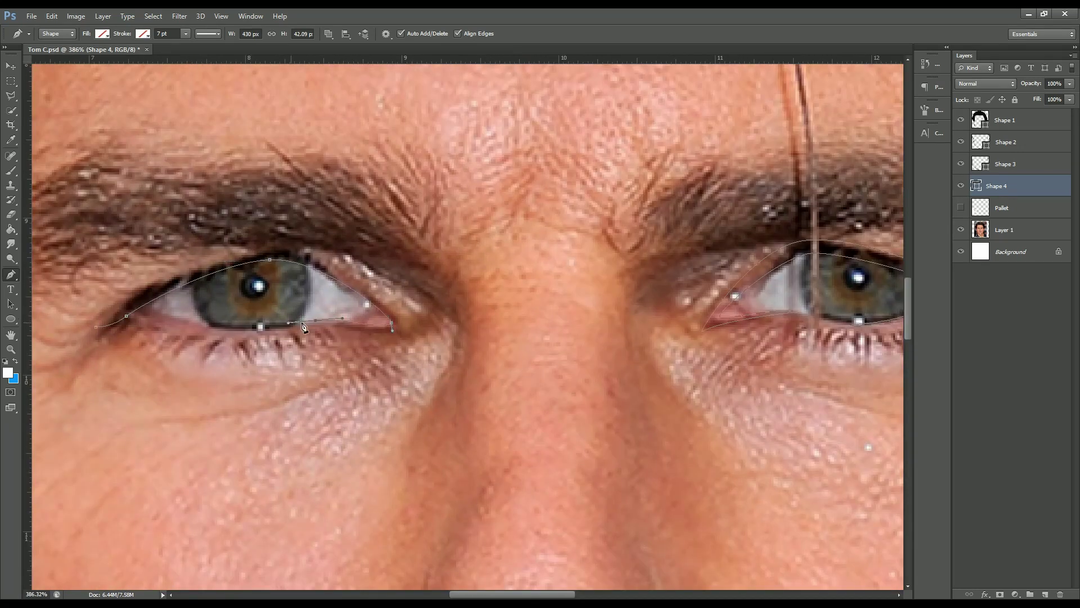
scroll(228, 242, "down", 2)
scroll(143, 303, "up", 2)
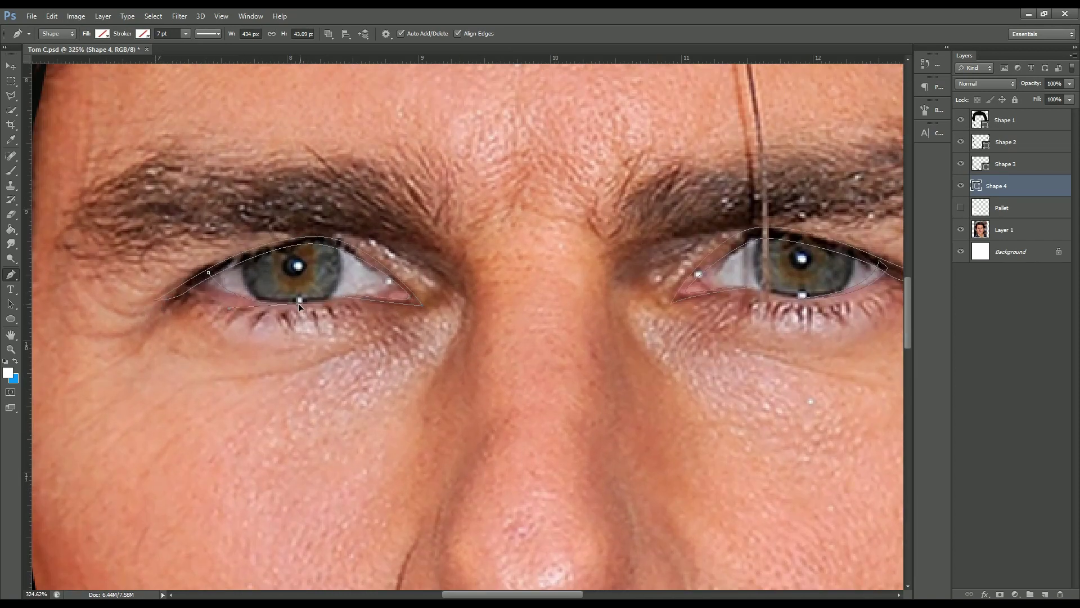
Draw a curved 7 pt outline around the nose wings and both nostrils.
scroll(177, 240, "down", 2)
scroll(282, 394, "up", 2)
left_click(283, 403)
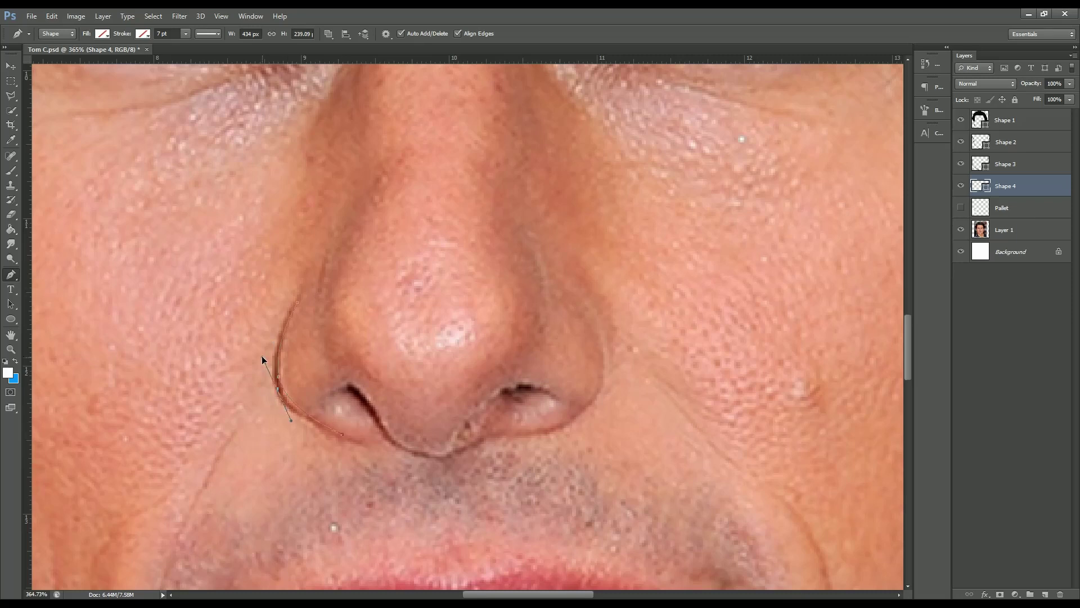
scroll(262, 355, "down", 2)
scroll(426, 298, "up", 2)
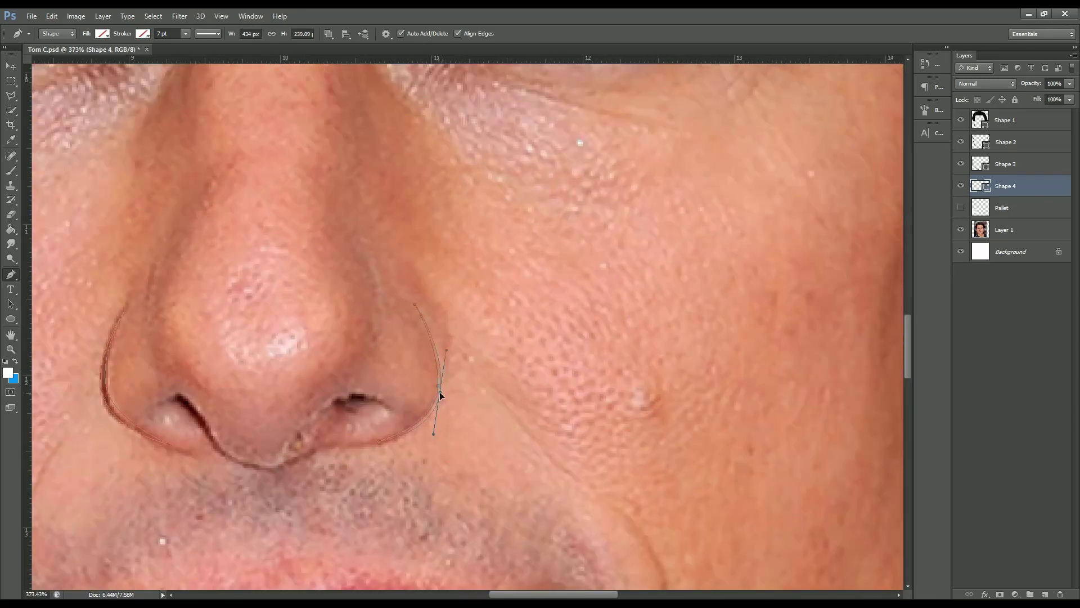
scroll(440, 395, "down", 2)
scroll(338, 427, "up", 2)
left_click_drag(331, 434, 274, 438)
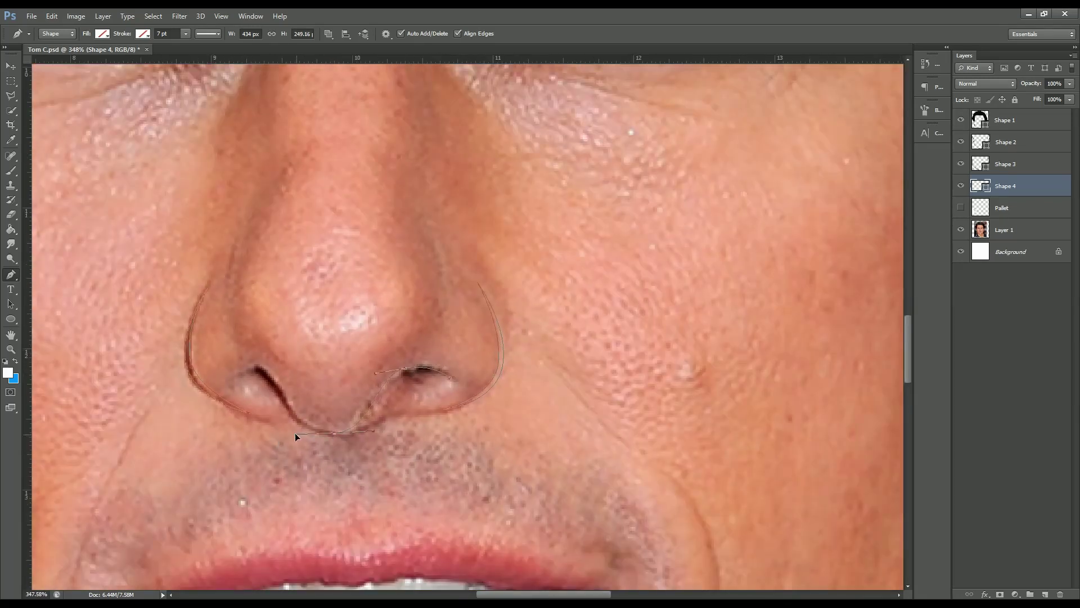
scroll(262, 371, "up", 2)
left_click_drag(258, 368, 238, 356)
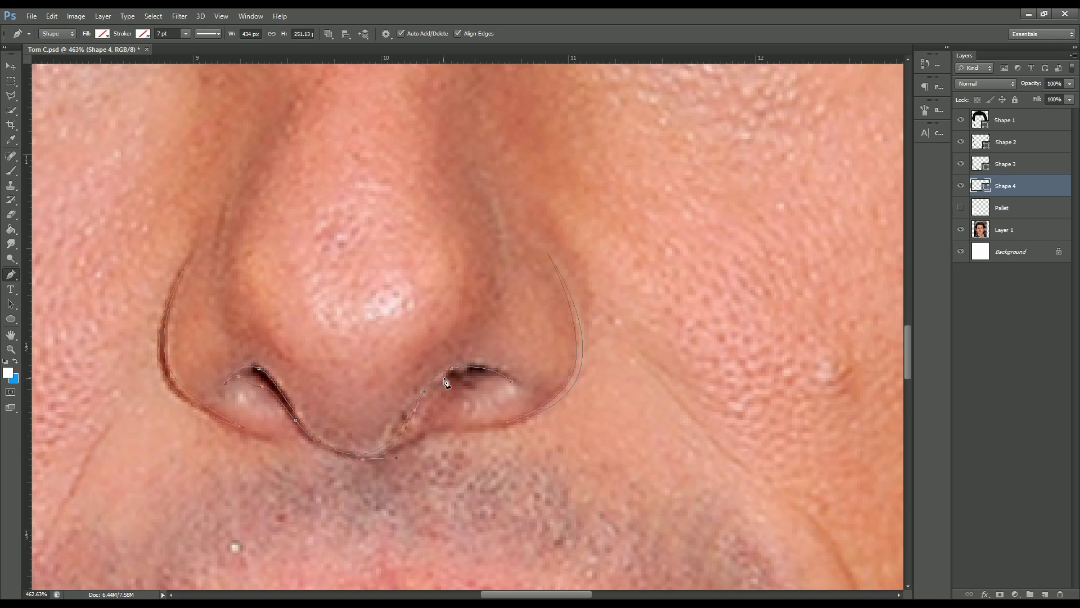
scroll(388, 315, "down", 7)
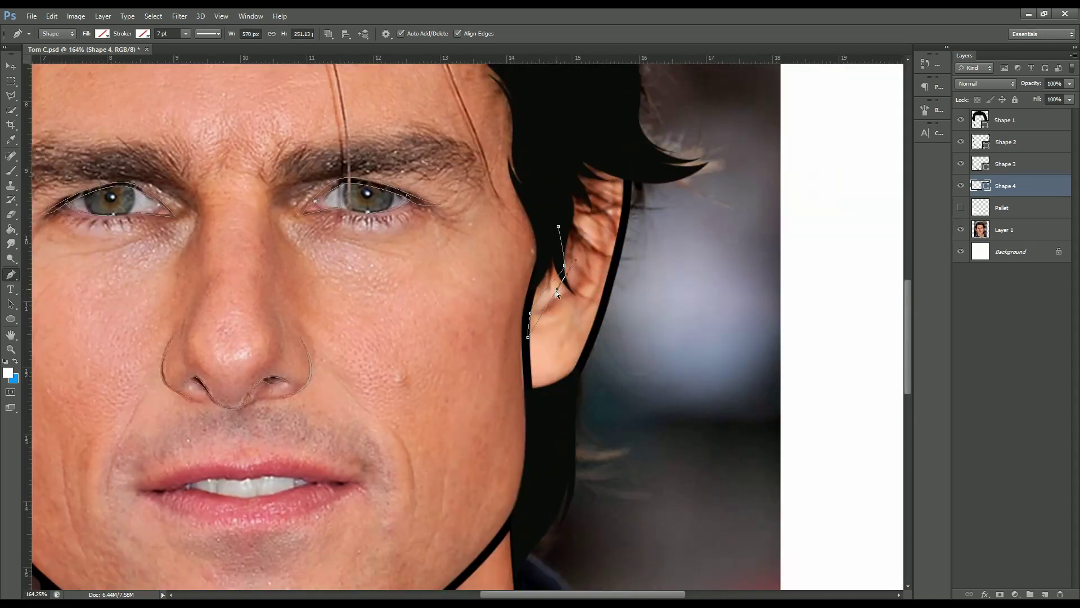
Pen-trace inner-ear fold curves on both ears.
scroll(582, 231, "down", 2)
left_click_drag(585, 303, 571, 336)
scroll(528, 149, "down", 1)
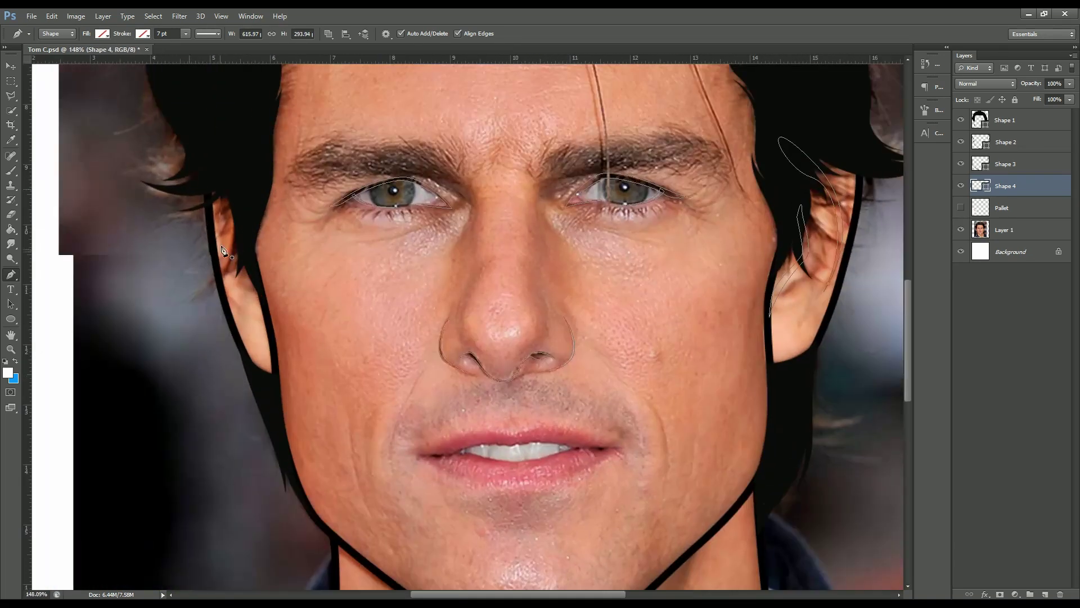
left_click(239, 316)
left_click_drag(237, 242, 252, 224)
Toggle the photo layer's visibility to check the lines, then add an empty layer above Pallet.
scroll(261, 302, "up", 3)
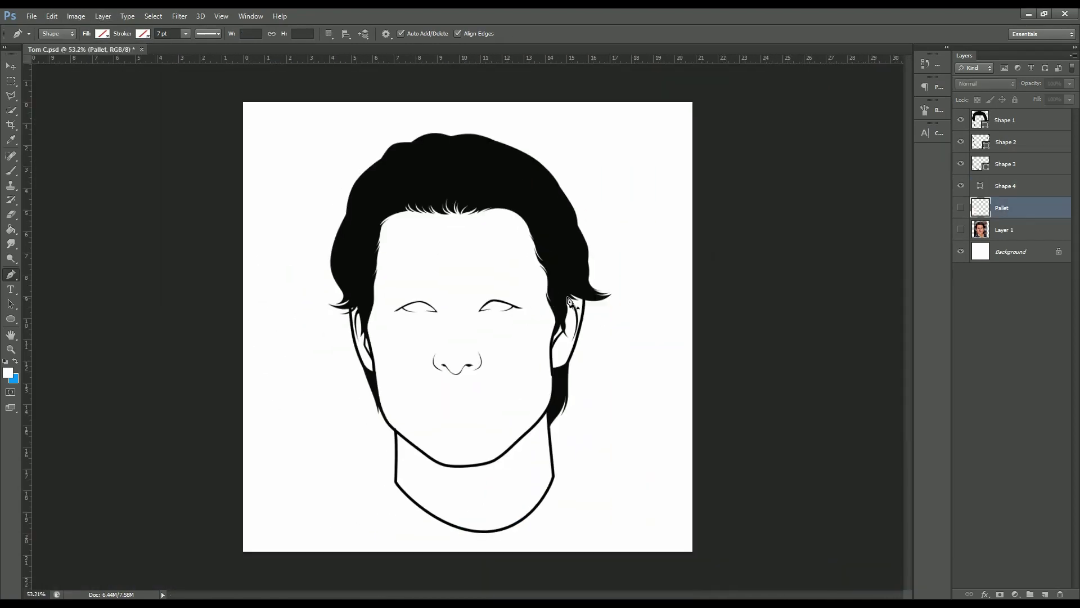
left_click(962, 229)
left_click(1045, 594)
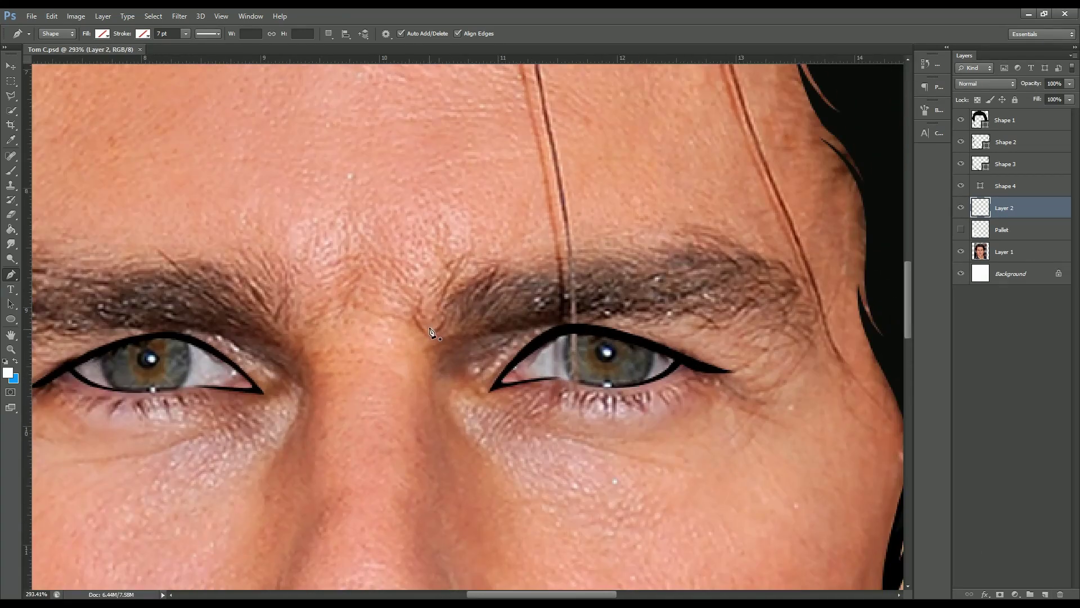
Pen-trace a dark brown (#261b12) eyebrow shape over one brow.
left_click(429, 335)
scroll(455, 269, "up", 2)
left_click_drag(477, 260, 522, 245)
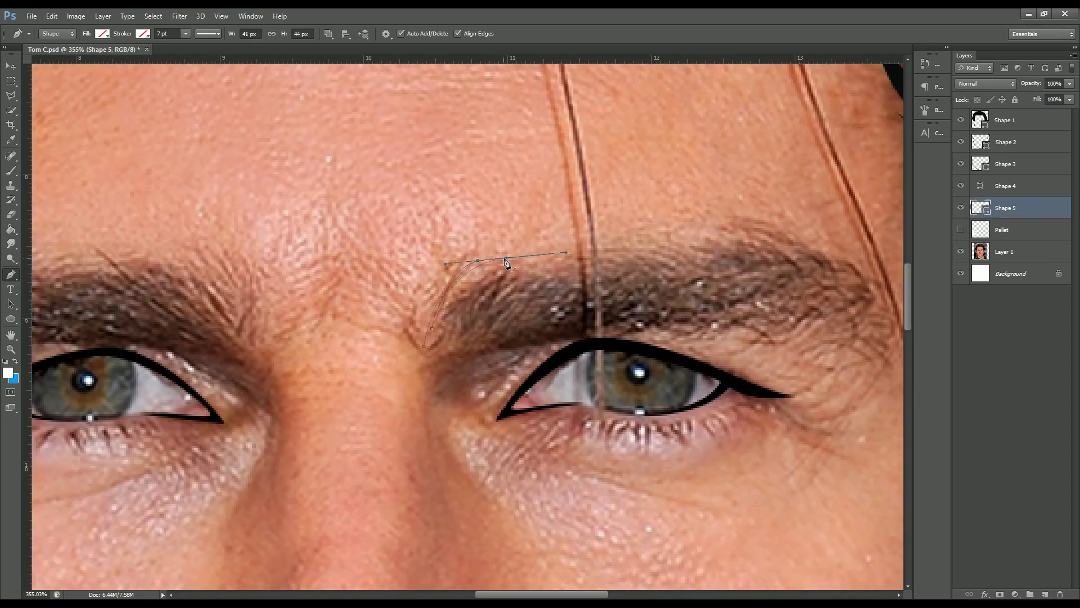
left_click(507, 259)
scroll(380, 403, "down", 2)
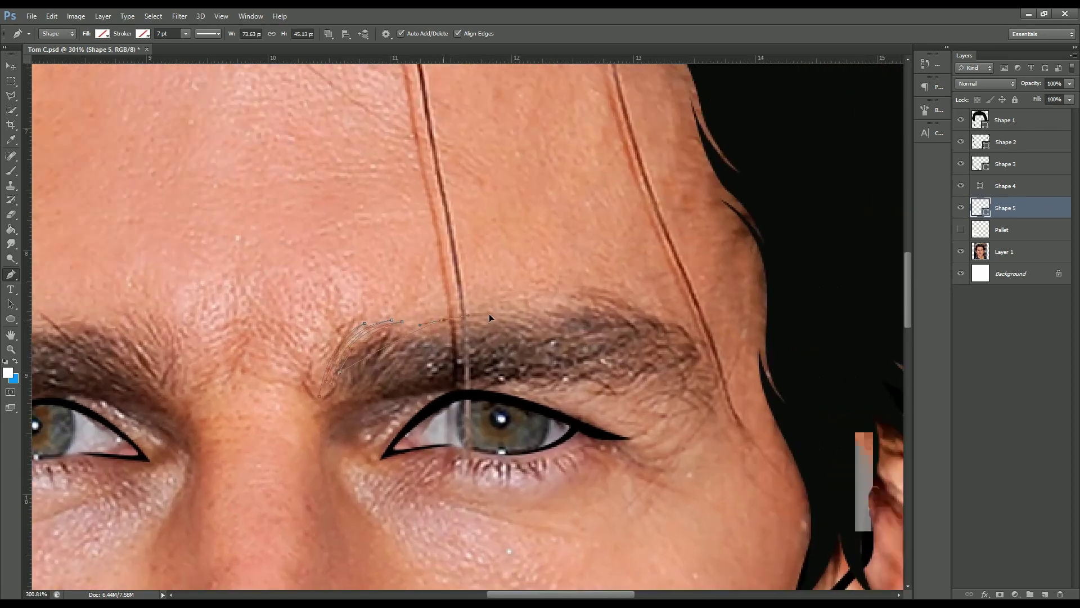
left_click_drag(444, 320, 481, 319)
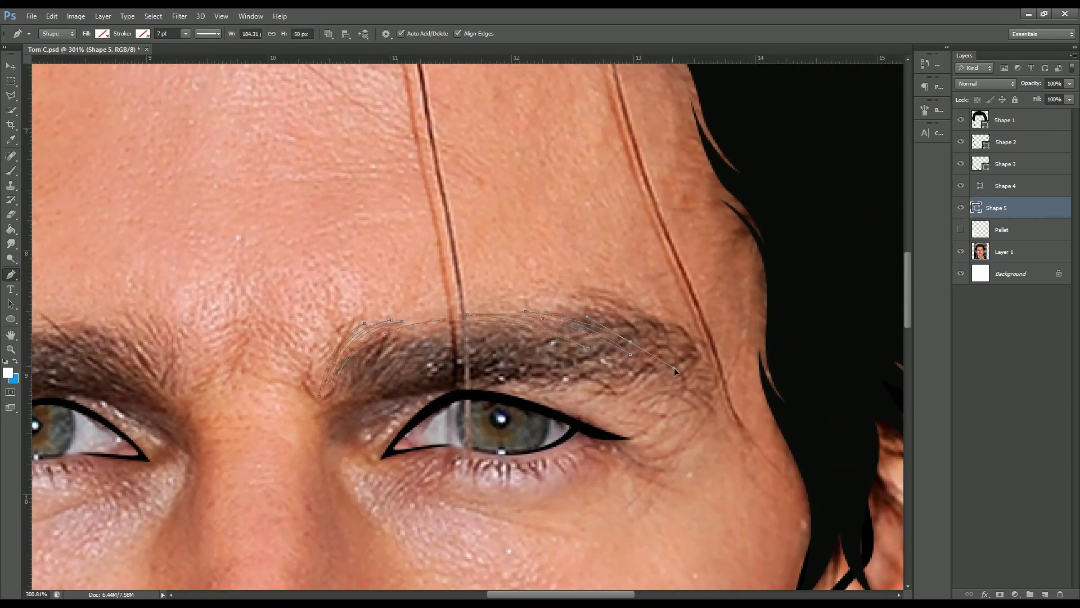
scroll(665, 340, "up", 3)
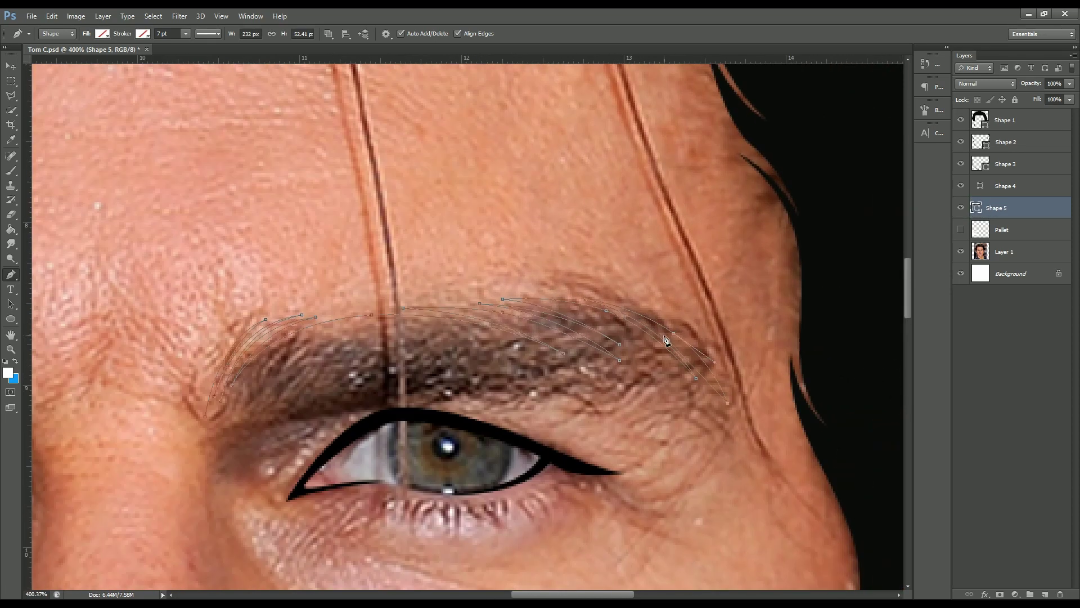
scroll(661, 359, "up", 1)
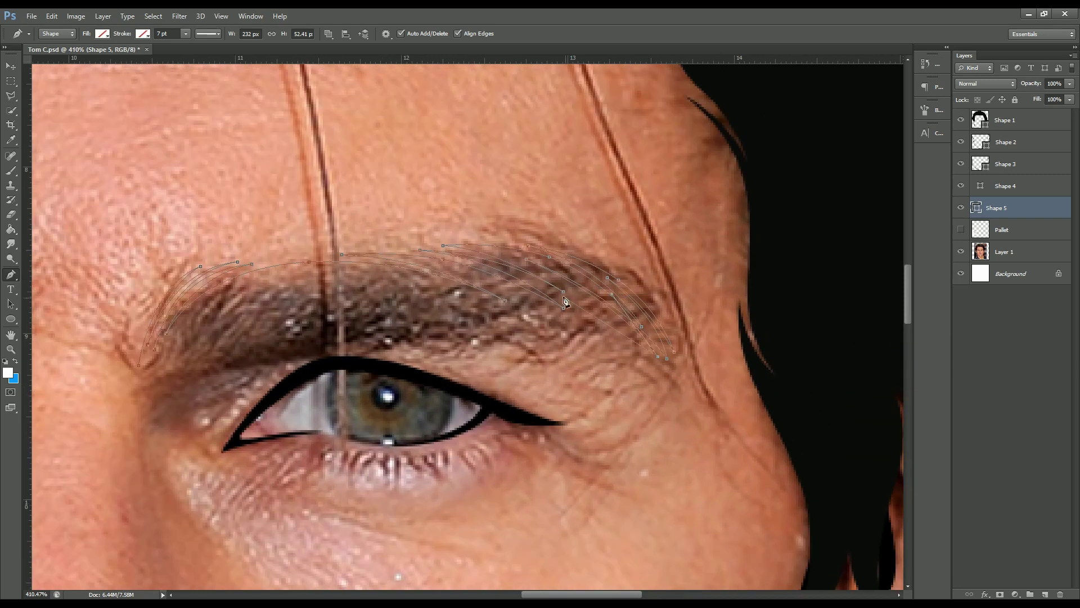
scroll(658, 372, "down", 3)
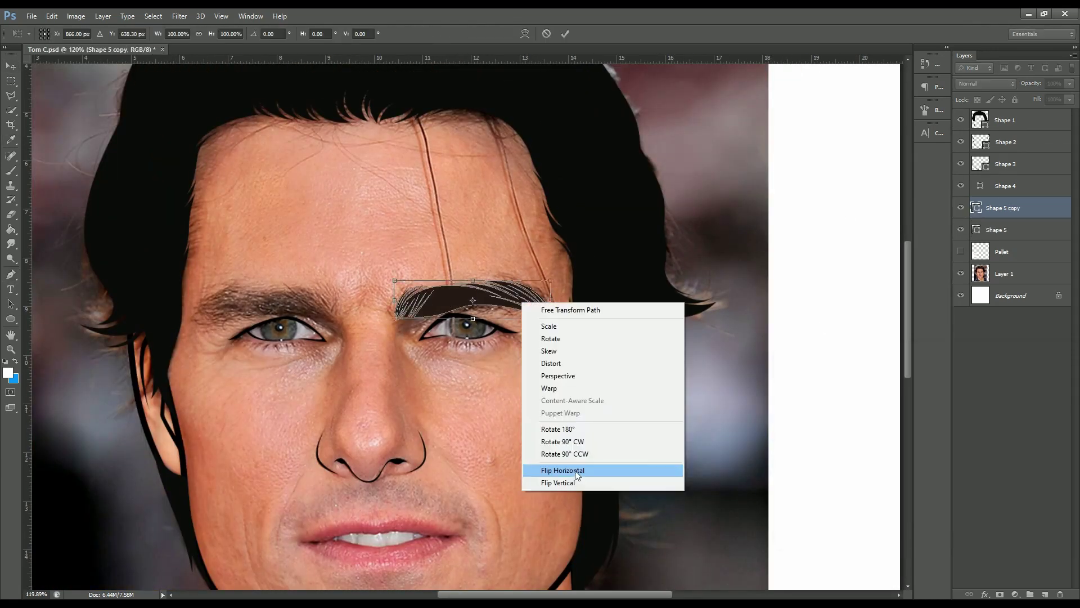
Flip the brow copy horizontally and fit it over the other eyebrow.
right_click(503, 313)
left_click(557, 470)
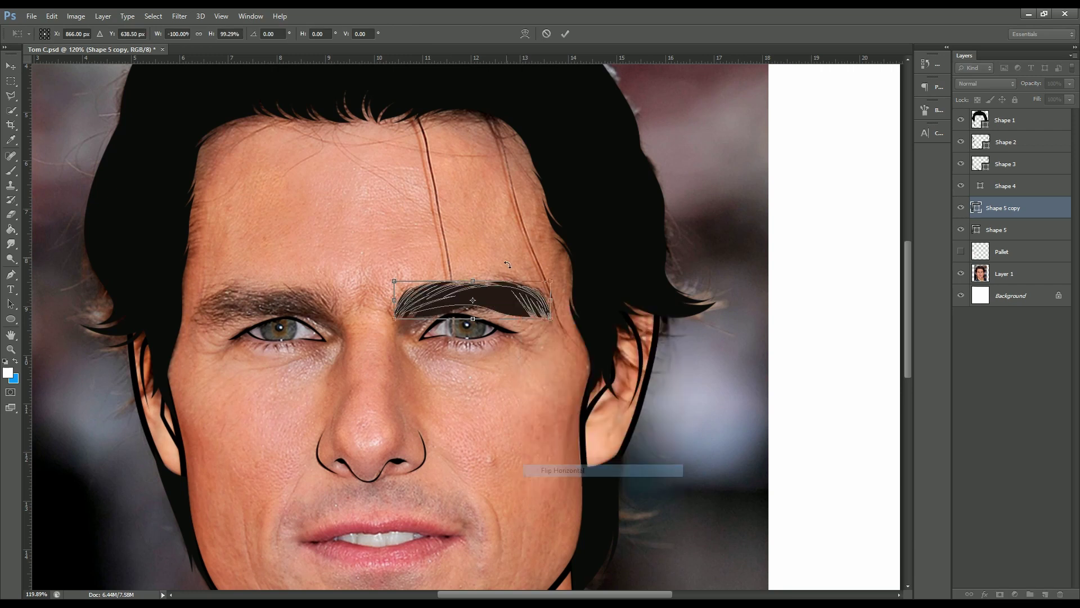
left_click_drag(512, 302, 304, 308)
scroll(253, 307, "up", 3)
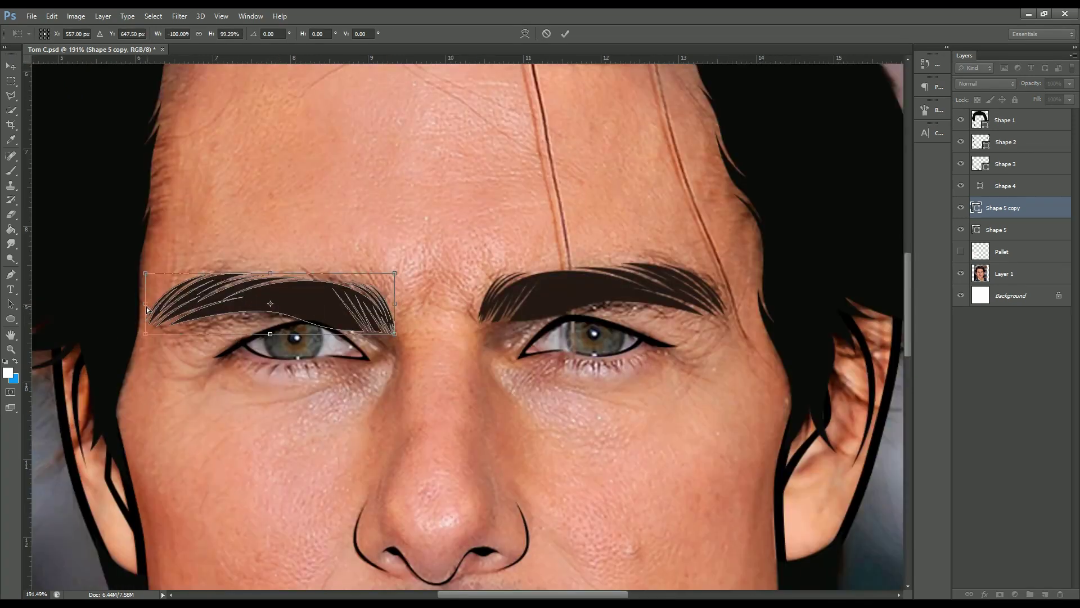
left_click_drag(146, 309, 160, 314)
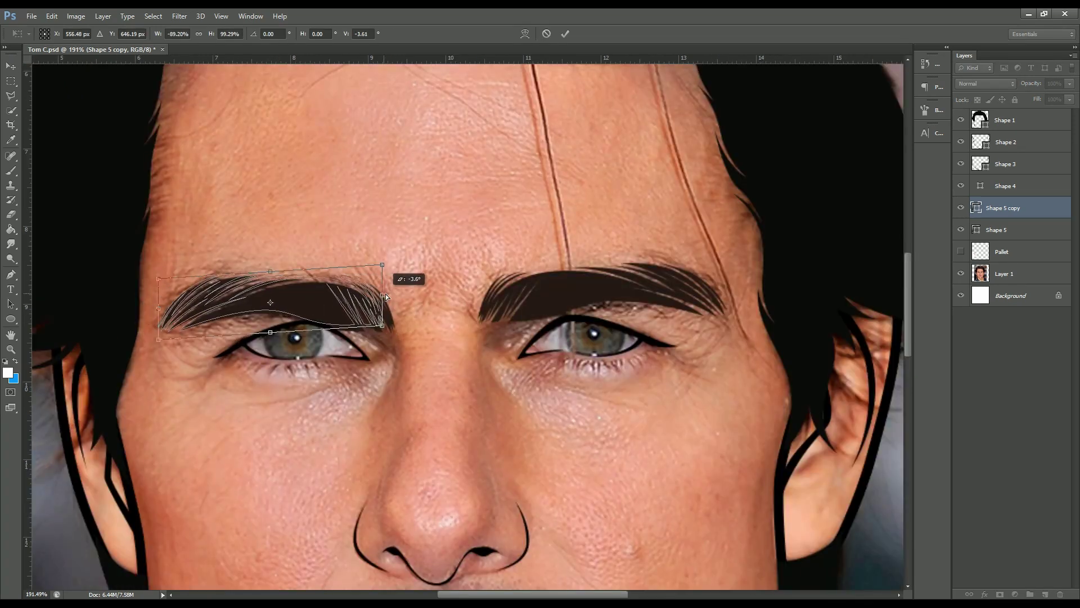
left_click_drag(397, 305, 344, 295)
left_click(564, 34)
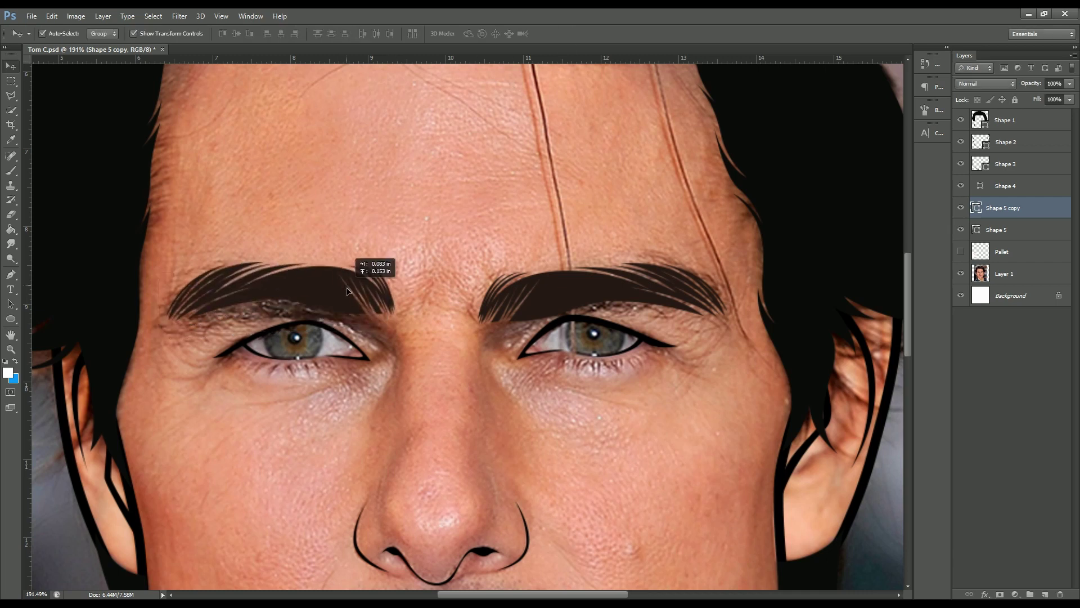
Save the document and merge both eyebrow layers into one shape layer.
key("ctrl+0")
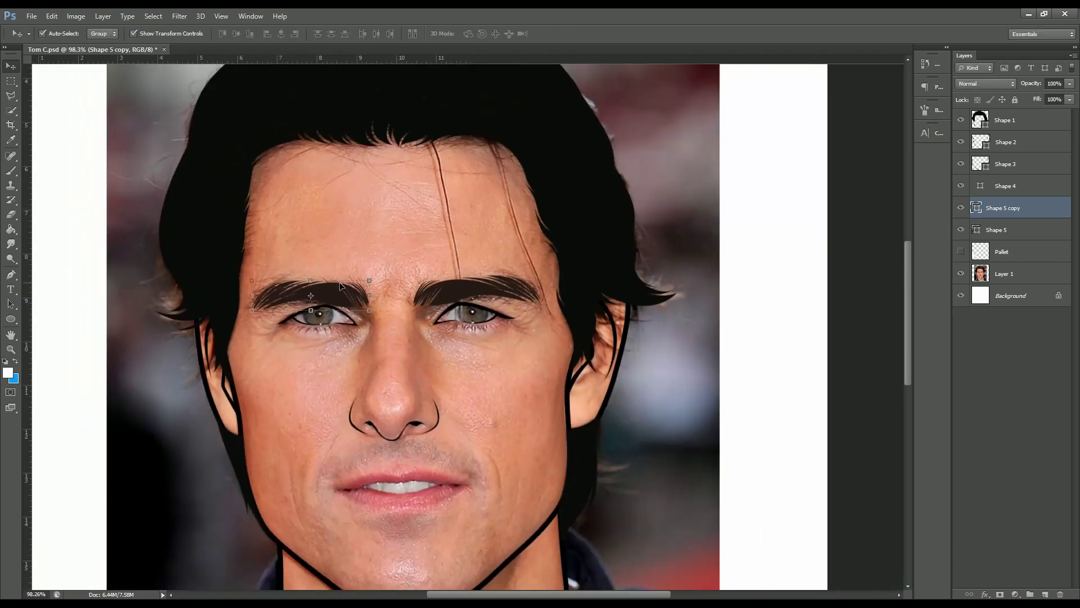
key("ctrl+s")
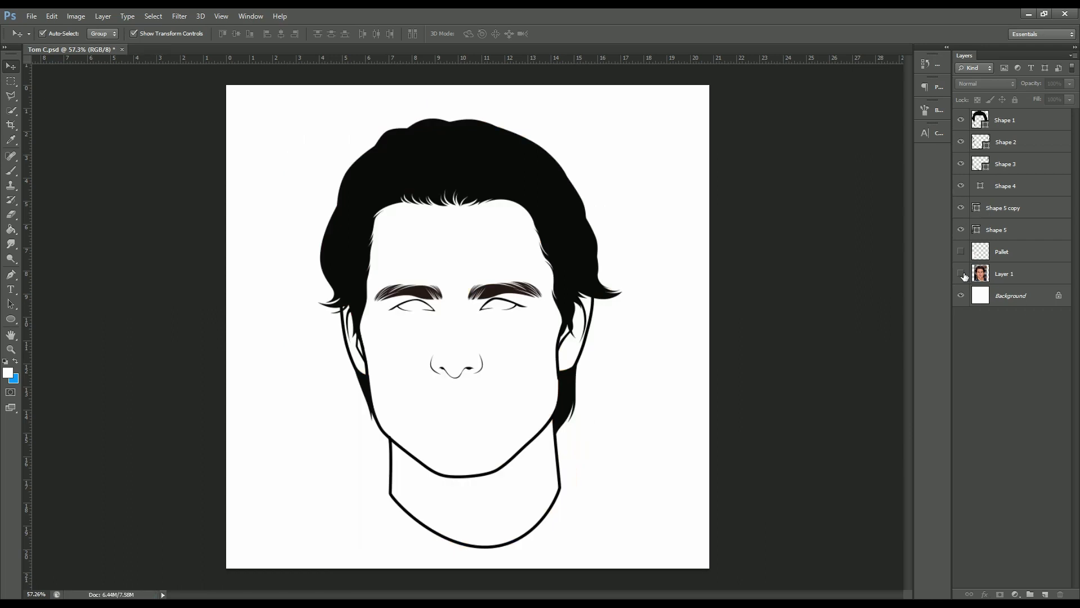
left_click(961, 273)
left_click(1007, 207)
left_click(1006, 230, "shift")
right_click(1004, 229)
left_click(917, 422)
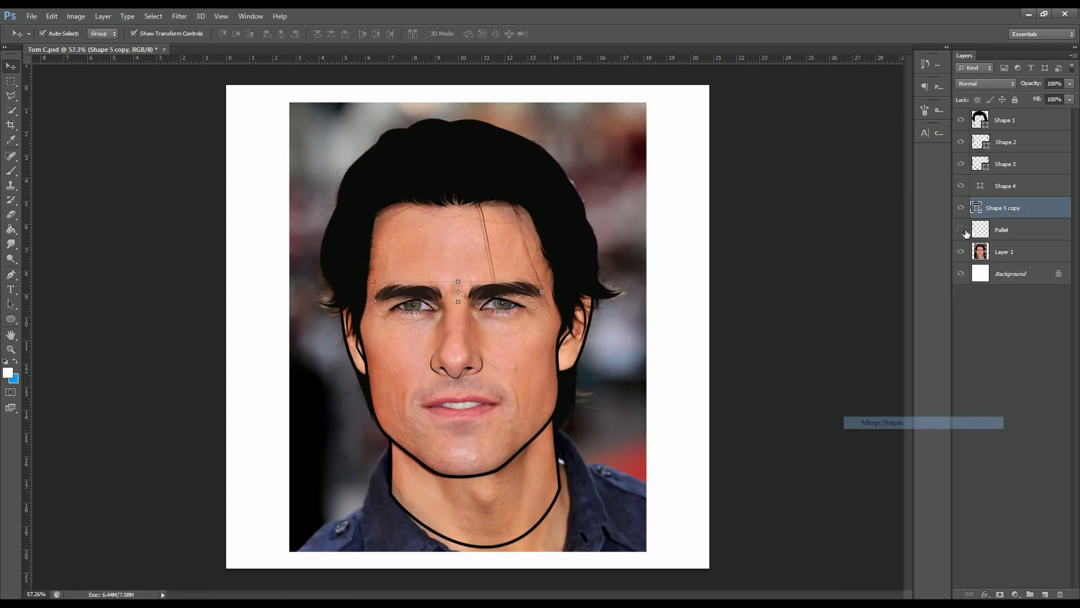
Toggle the merged eyebrow layer's visibility to check the result.
left_click(962, 208)
left_click(961, 207)
left_click(12, 171)
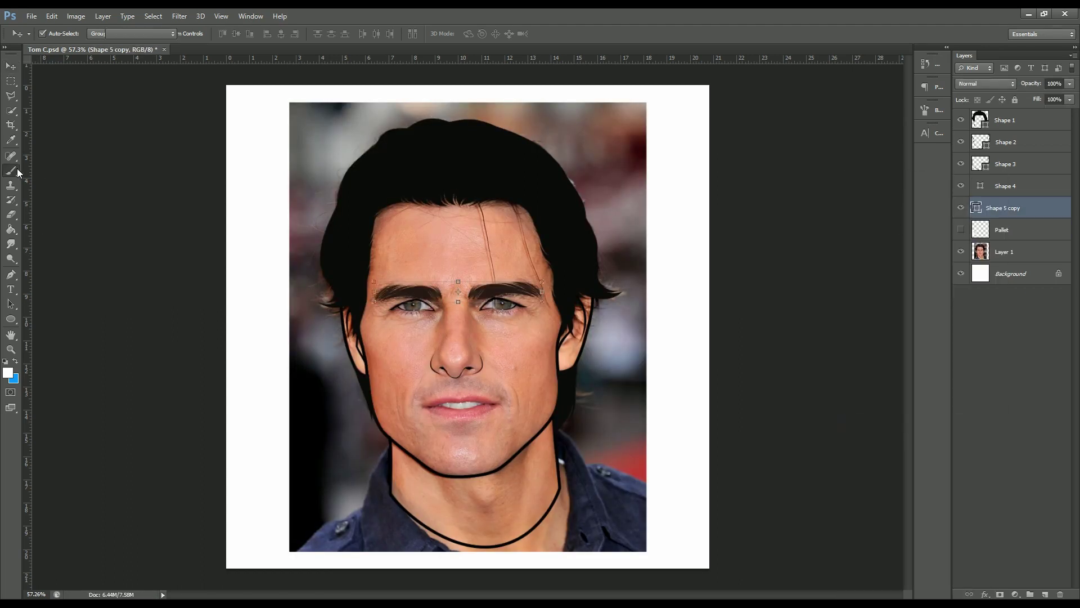
Draw a black circle over the right eye's iris above Pallet and duplicate it.
left_click(11, 274)
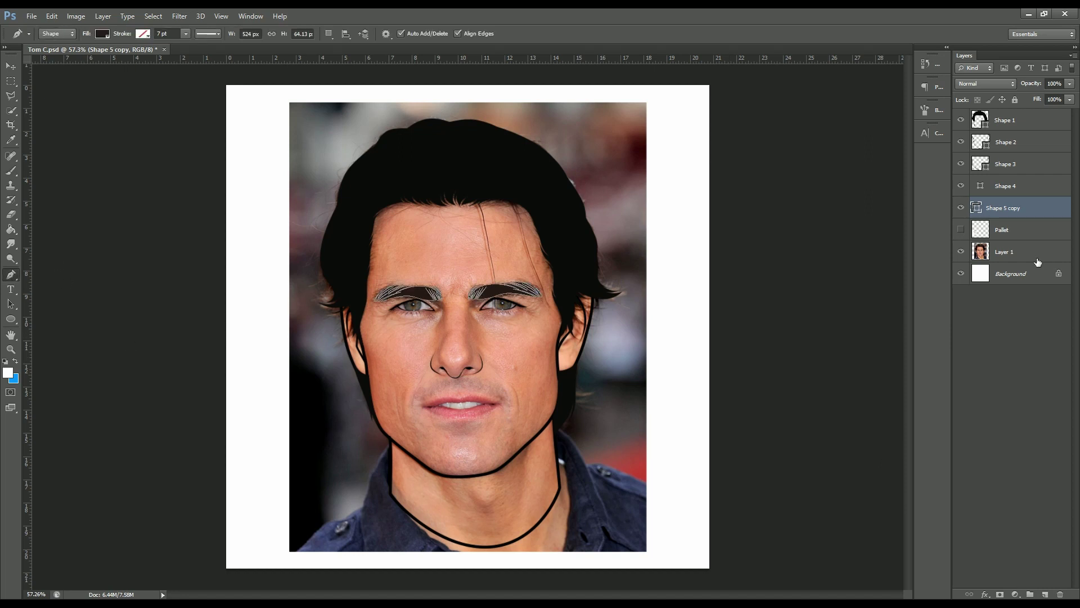
left_click(1030, 230)
left_click(1045, 594)
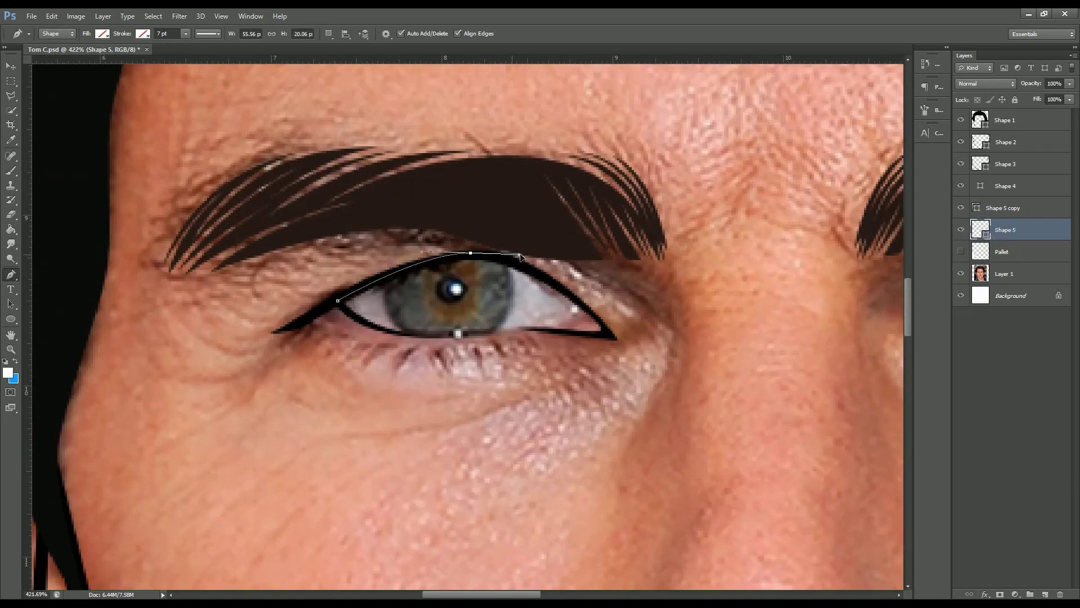
left_click(329, 34)
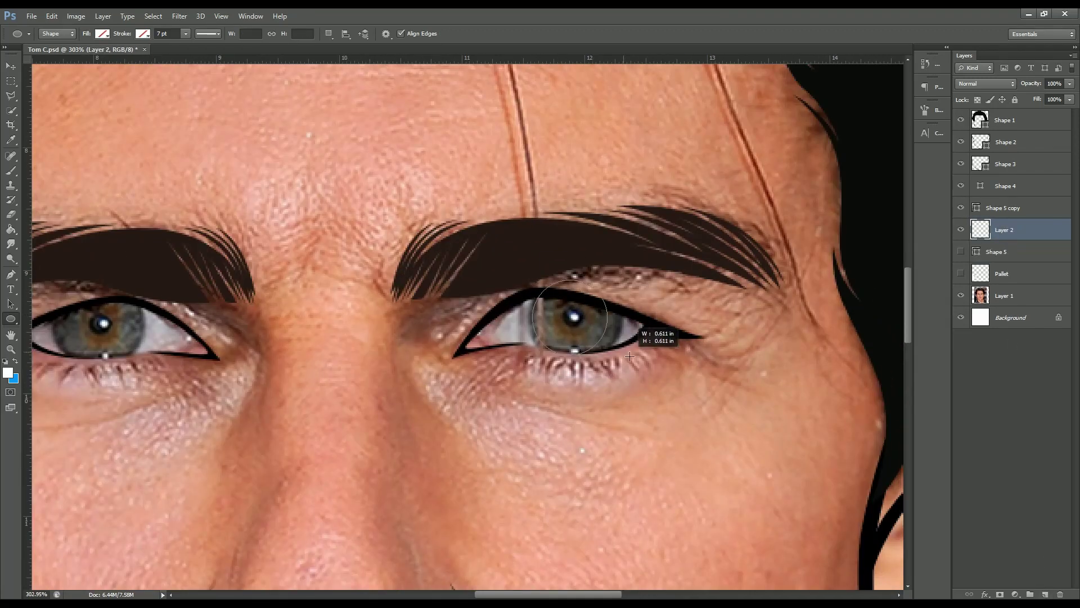
left_click_drag(629, 356, 616, 352)
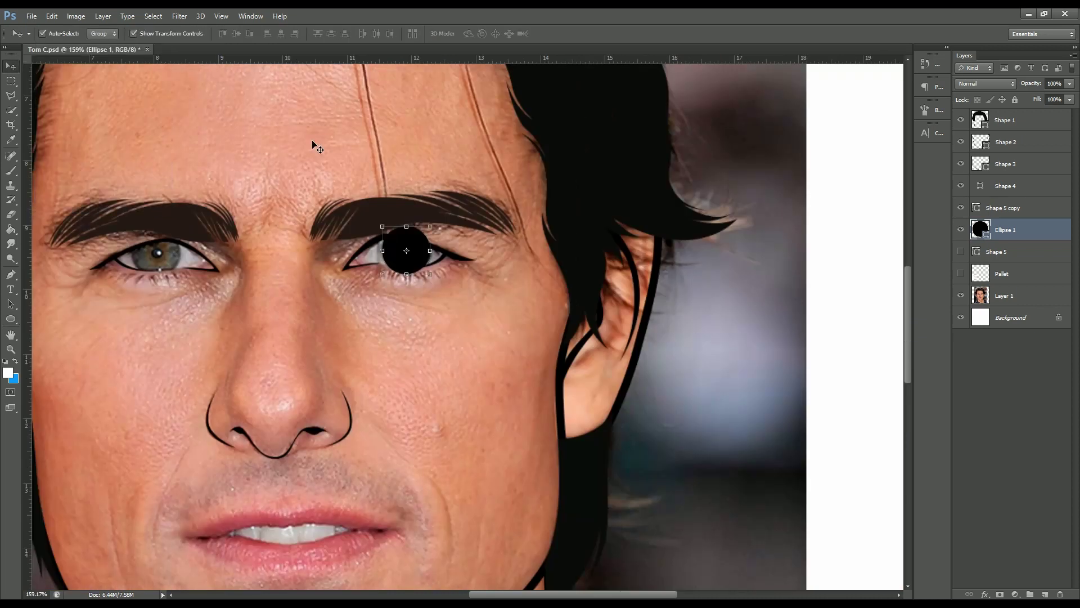
key("ctrl+j")
Recolour the circle copy grey-teal and shrink it inside the black rim.
double_click(979, 229)
left_click(943, 450)
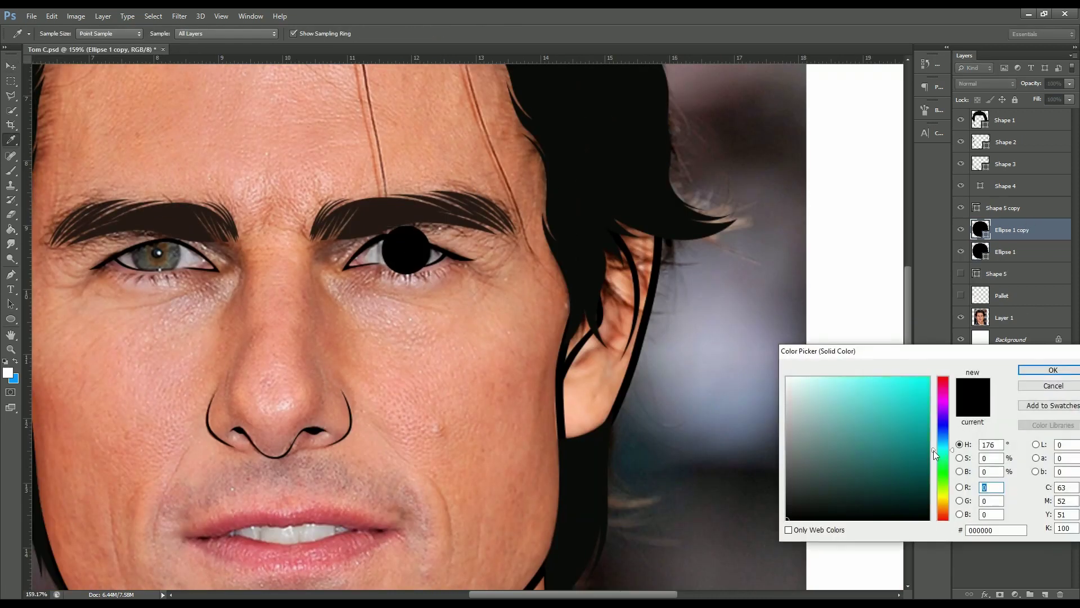
left_click(799, 447)
left_click(1046, 369)
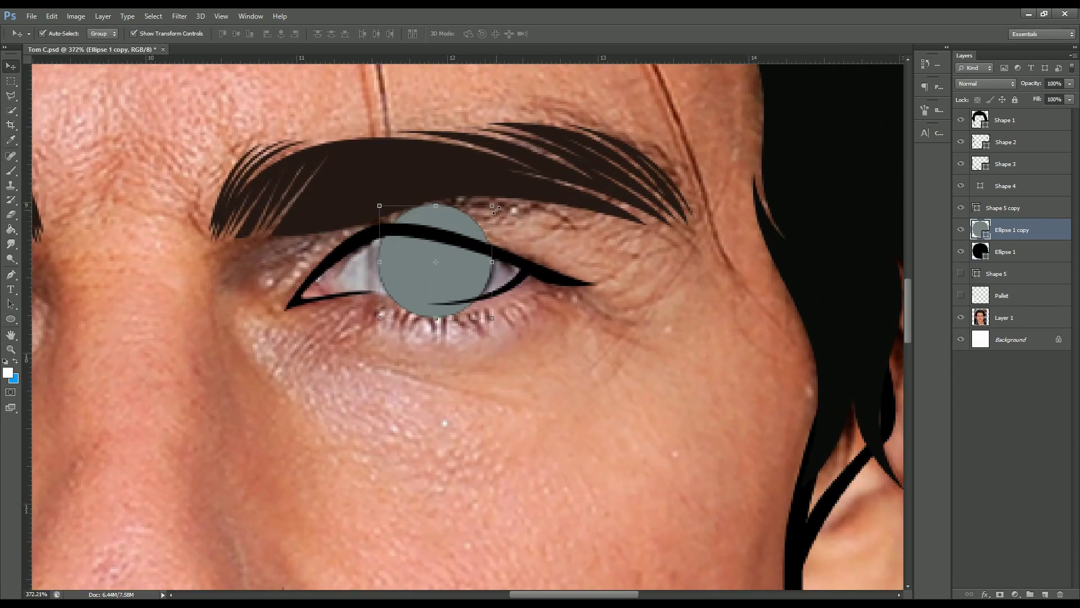
key("ctrl+t")
left_click_drag(385, 325, 381, 309)
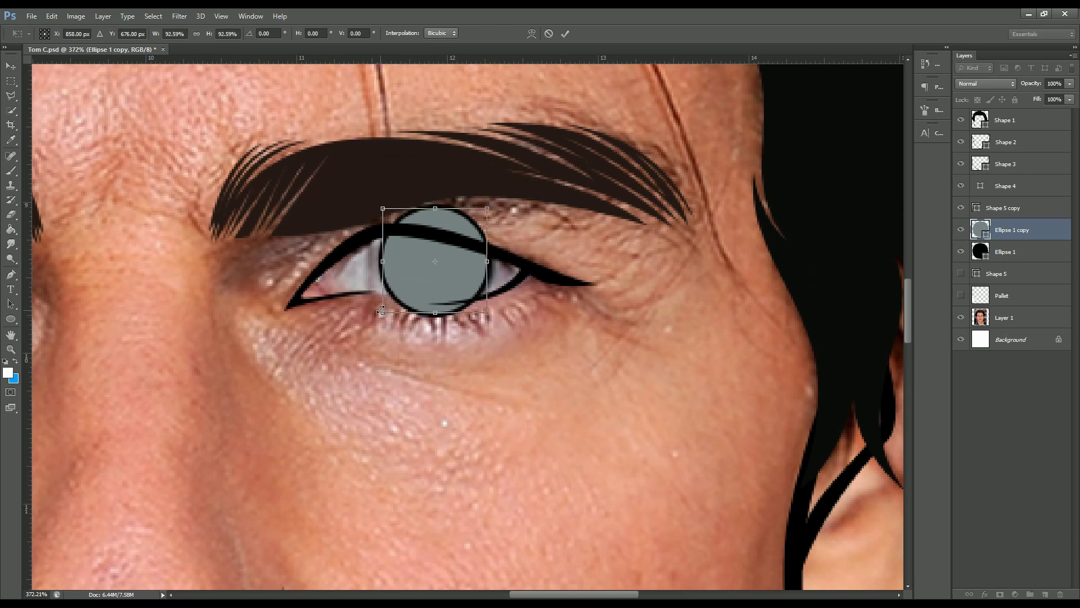
left_click(565, 33)
Draw a black-filled pupil ellipse on a new layer.
key("u")
left_click(1045, 594)
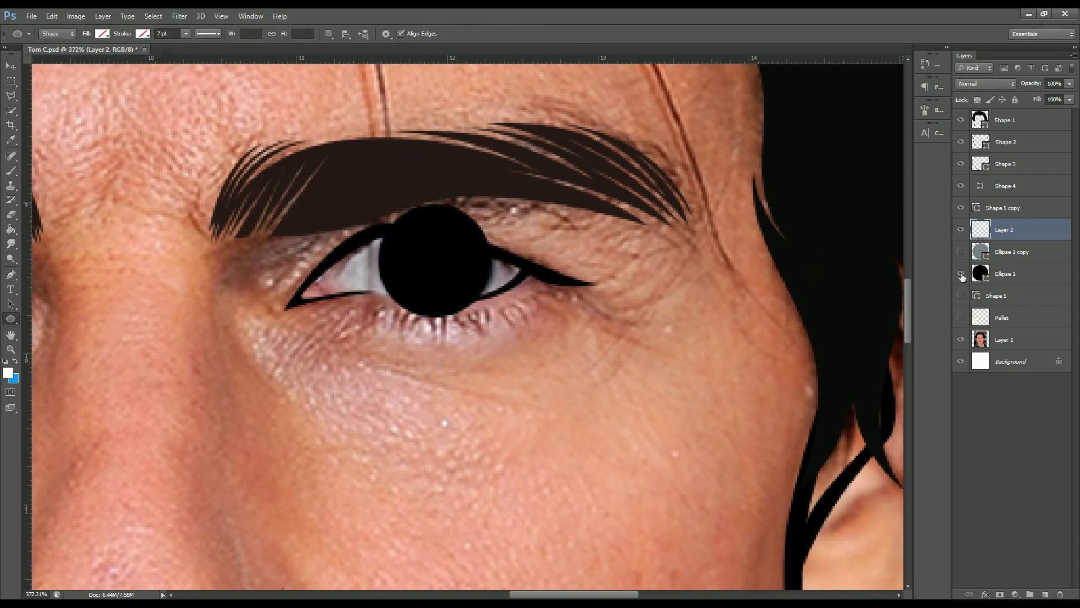
left_click(960, 252)
left_click(961, 274)
left_click_drag(417, 242, 451, 277)
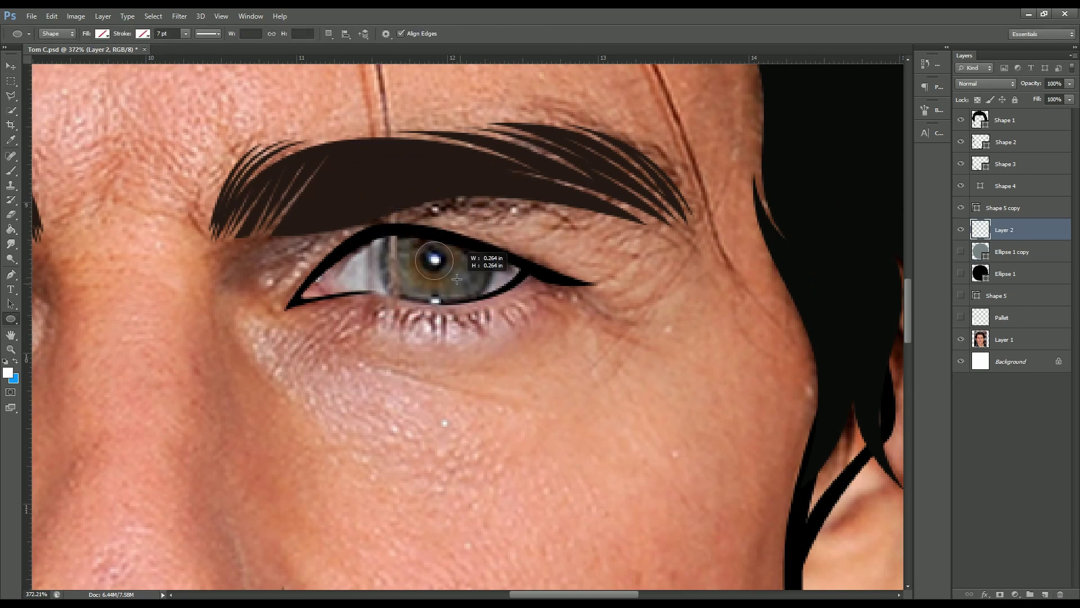
left_click(101, 33)
left_click(149, 98)
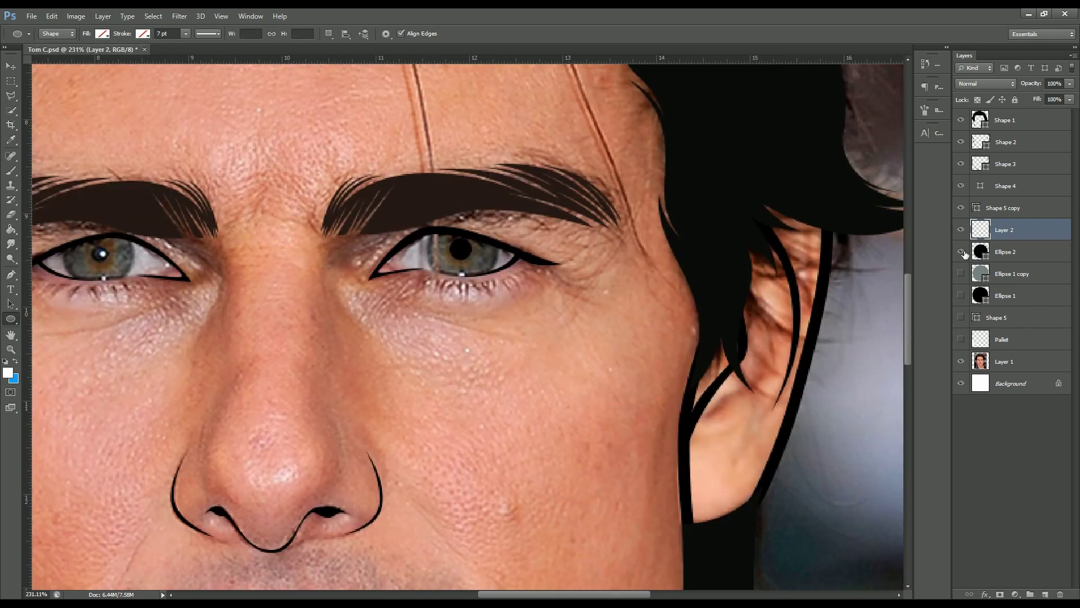
Draw a tiny white highlight ellipse on the eye's glint.
left_click(961, 252)
scroll(445, 246, "up", 5)
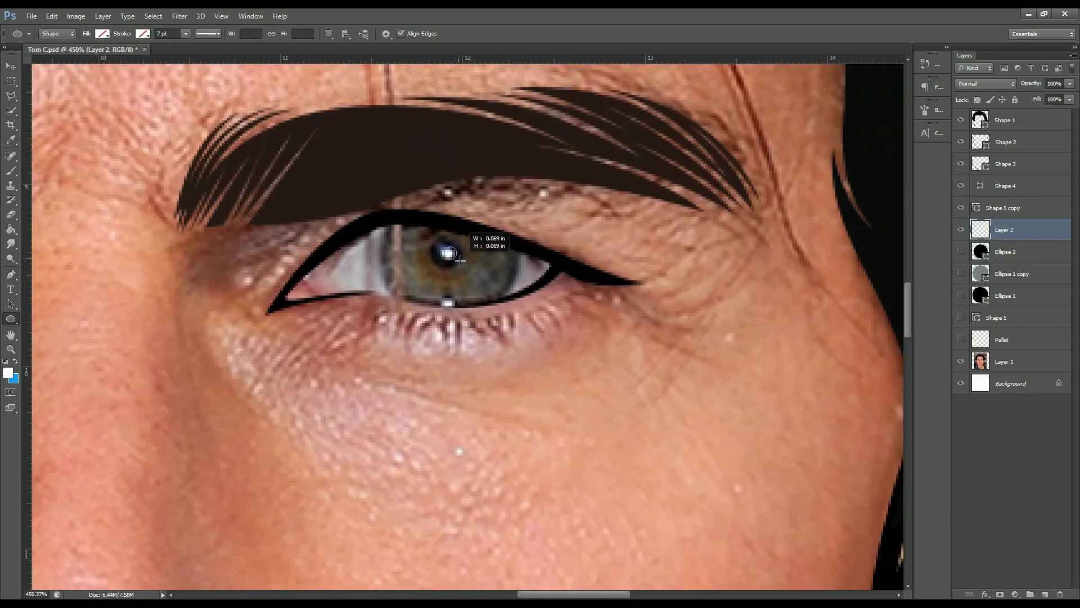
left_click_drag(460, 260, 465, 253)
left_click(102, 33)
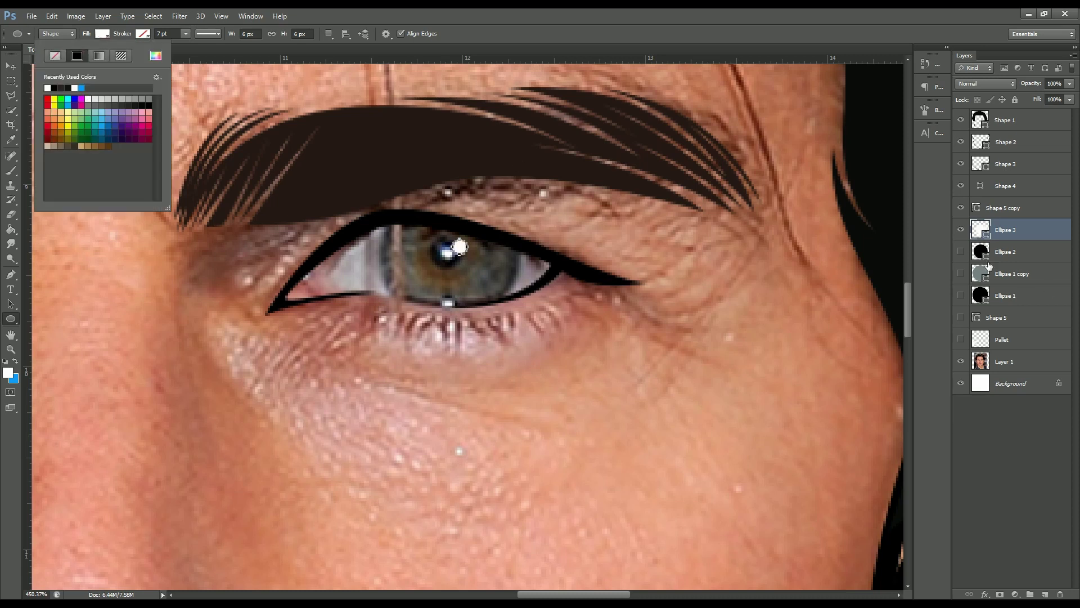
left_click(961, 252)
Show the iris, rim and pupil layers and clip them inside the eye white.
left_click_drag(961, 274, 961, 296)
left_click(1007, 252)
left_click(923, 307)
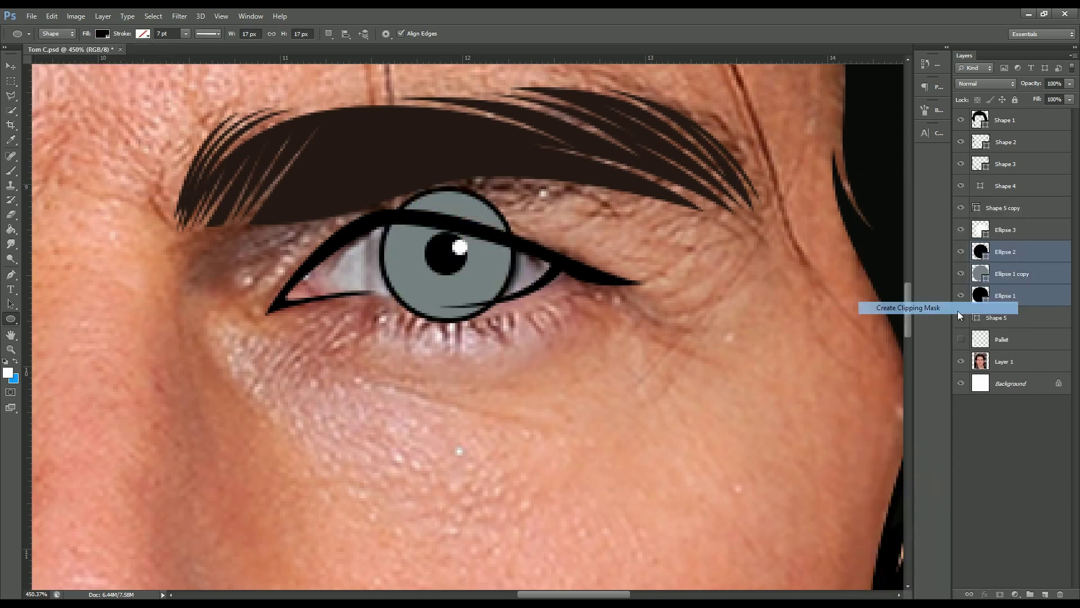
Select all the eye circle layers and duplicate them.
right_click(945, 299)
key("Escape")
scroll(415, 267, "down", 2)
scroll(415, 266, "down", 2)
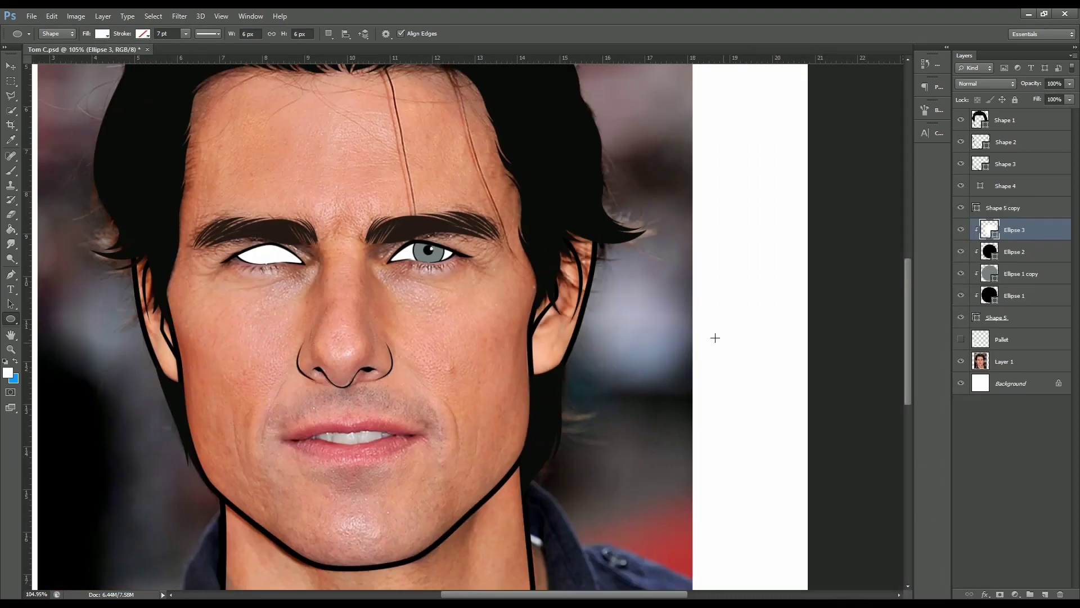
left_click(10, 66)
left_click(1013, 295, "shift")
key("ctrl+j")
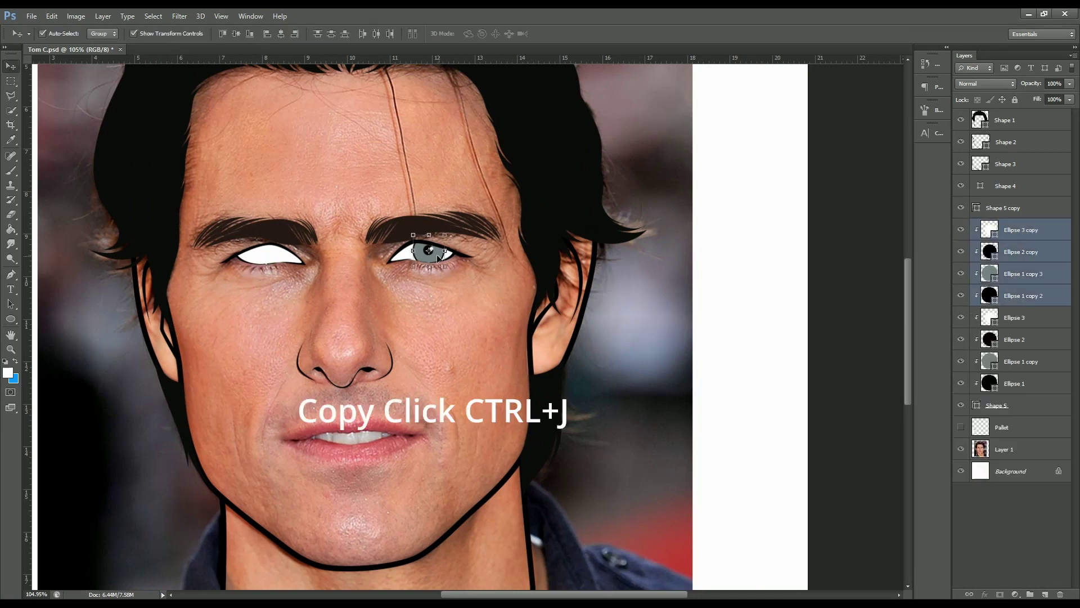
Move the copied iris, pupil and highlight onto the left-hand eye.
scroll(428, 250, "up", 1)
left_click_drag(428, 247, 230, 253)
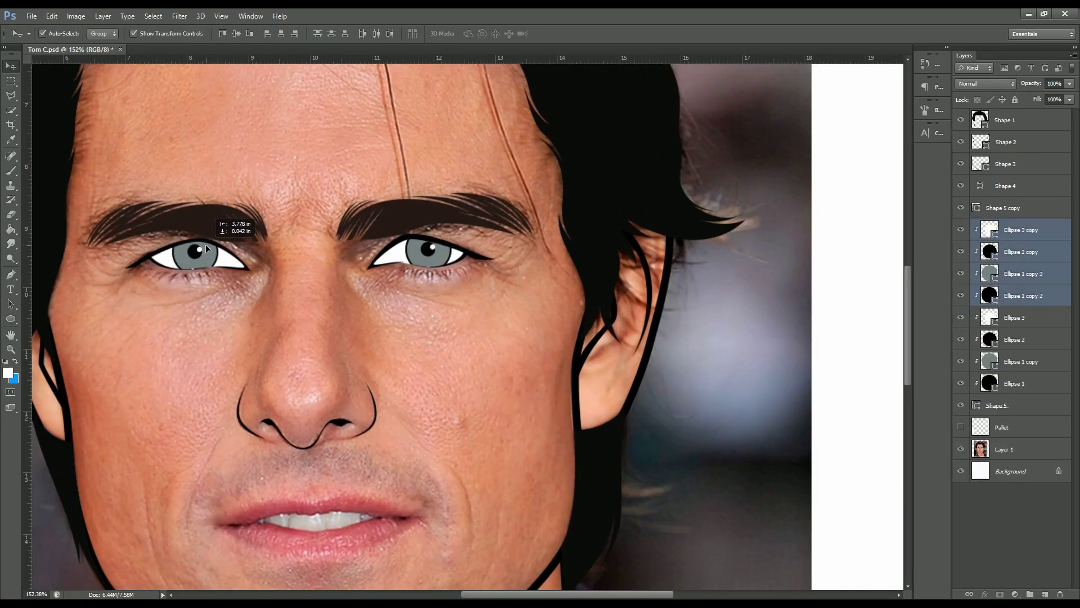
key("ctrl+0")
left_click(181, 229)
scroll(520, 310, "up", 2)
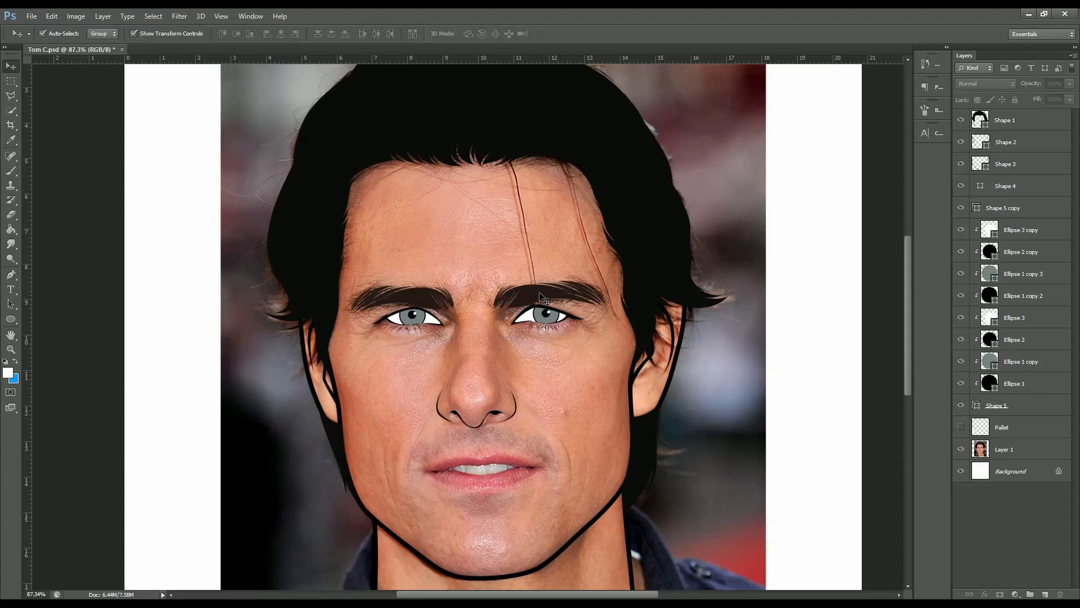
left_click(1018, 229)
left_click(1021, 296, "shift")
scroll(416, 309, "up", 4)
left_click_drag(408, 312, 410, 312)
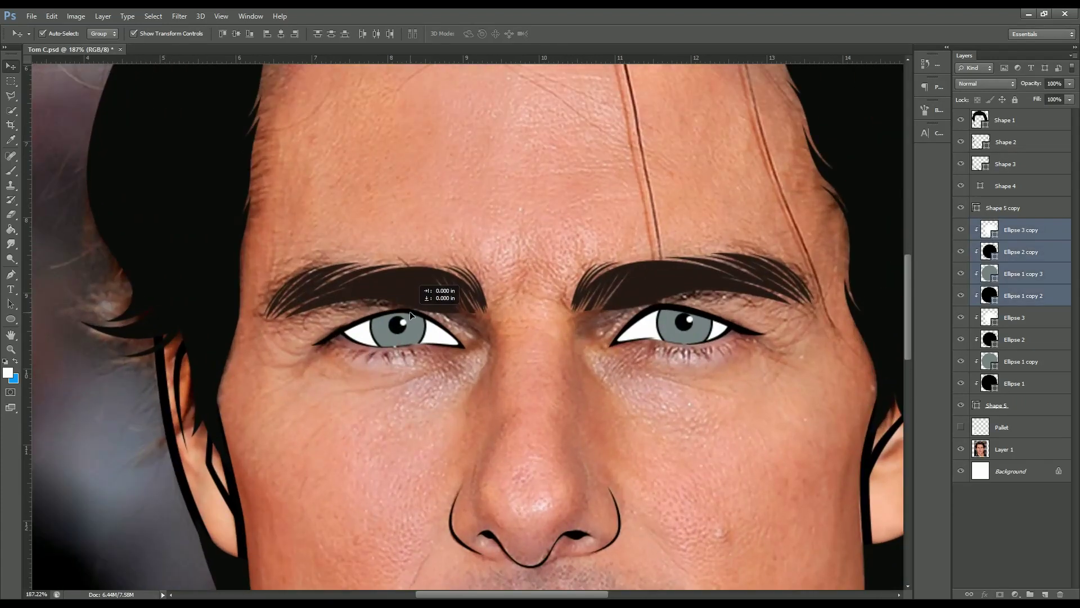
scroll(409, 311, "down", 4)
Add a layer mask to the left-hand iris copy and set up a smaller brush.
left_click(1022, 274)
left_click(999, 594)
left_click(11, 171)
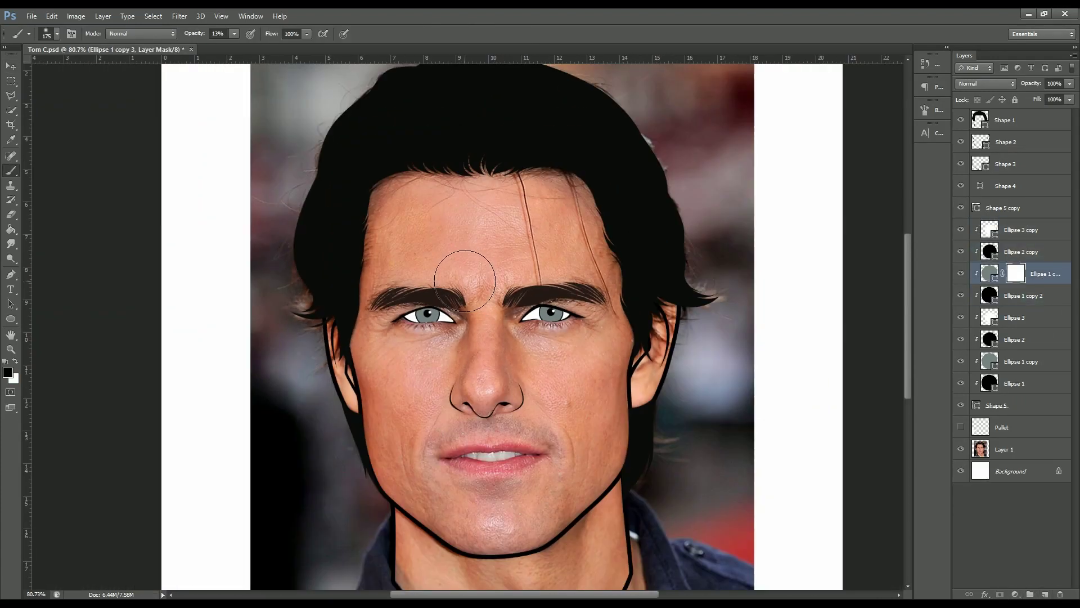
key("bracketleft")
scroll(456, 276, "up", 1)
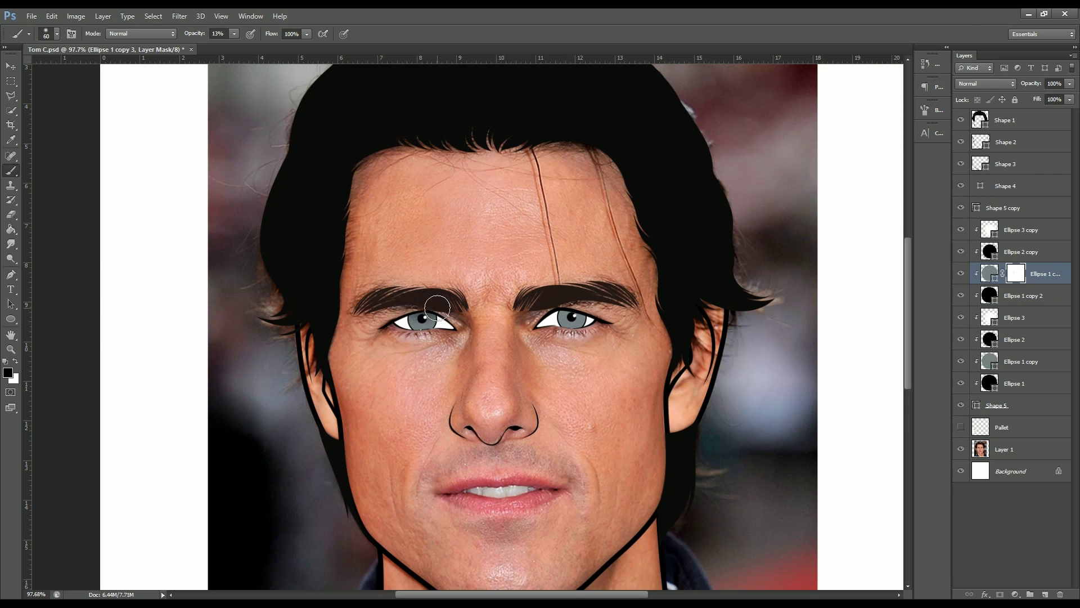
Add a layer mask to the right-hand iris, then select the eye whites layer.
left_click(1022, 361)
left_click(999, 594)
key("bracketleft")
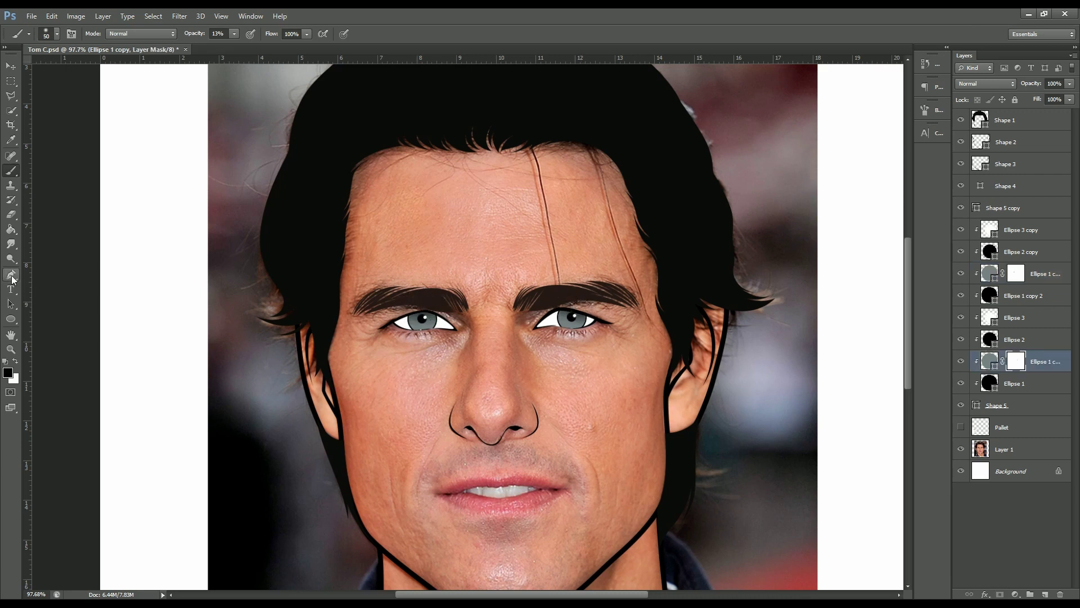
left_click(10, 275)
scroll(372, 225, "down", 1)
left_click(997, 405)
Draw a dark red shading shape around both eyes, clipped to the eye whites.
left_click(1045, 594)
scroll(439, 326, "up", 2)
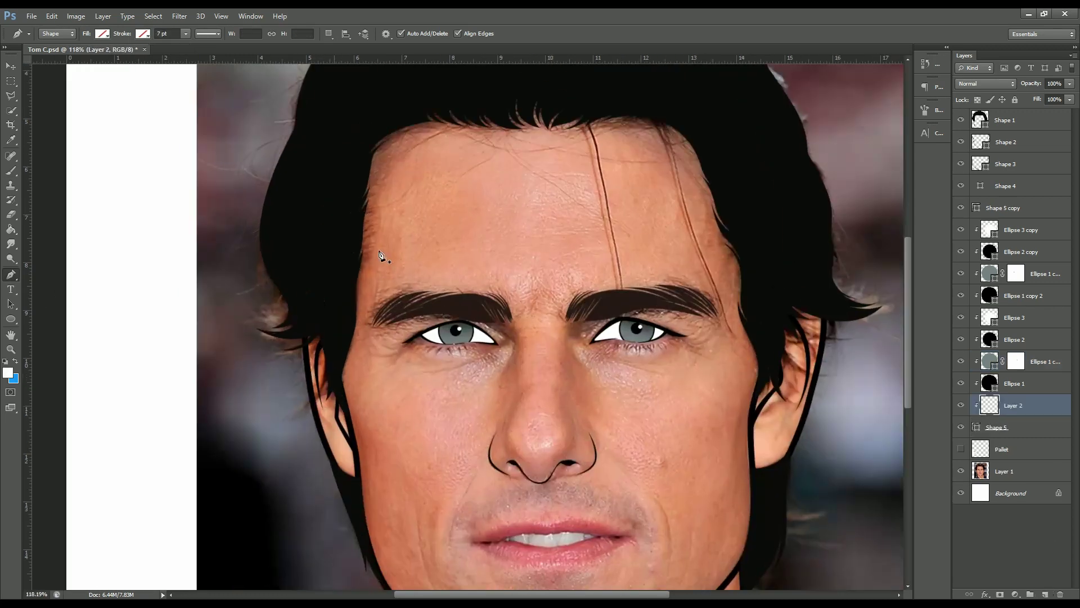
scroll(440, 326, "up", 4)
left_click(481, 315)
left_click(728, 306)
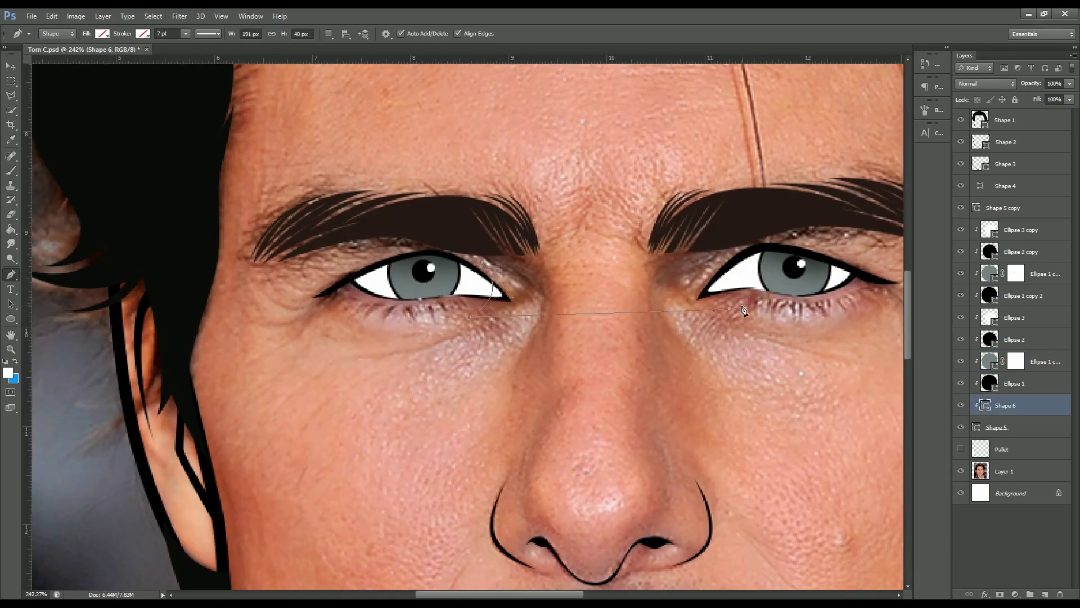
left_click(718, 259)
left_click(619, 227)
left_click(484, 273)
left_click(102, 33)
left_click(156, 55)
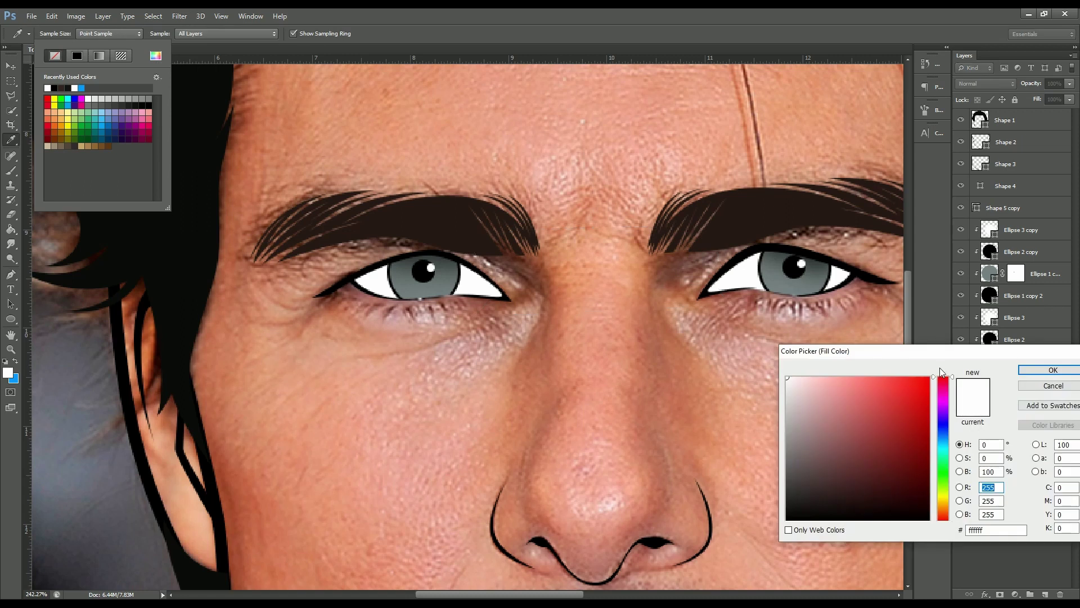
left_click(838, 456)
left_click(1048, 370)
left_click(997, 427)
Draw a second grey-blue (61646d) shading shape and group the eye layers.
scroll(352, 308, "up", 2)
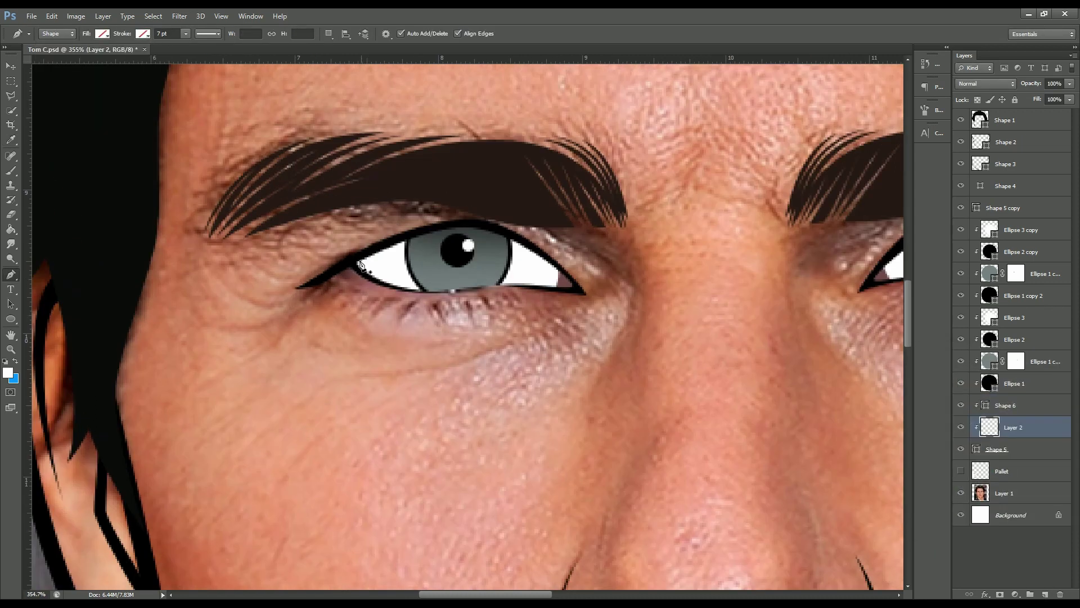
left_click(352, 289)
left_click_drag(460, 237, 532, 239)
left_click(593, 319)
scroll(598, 326, "down", 3)
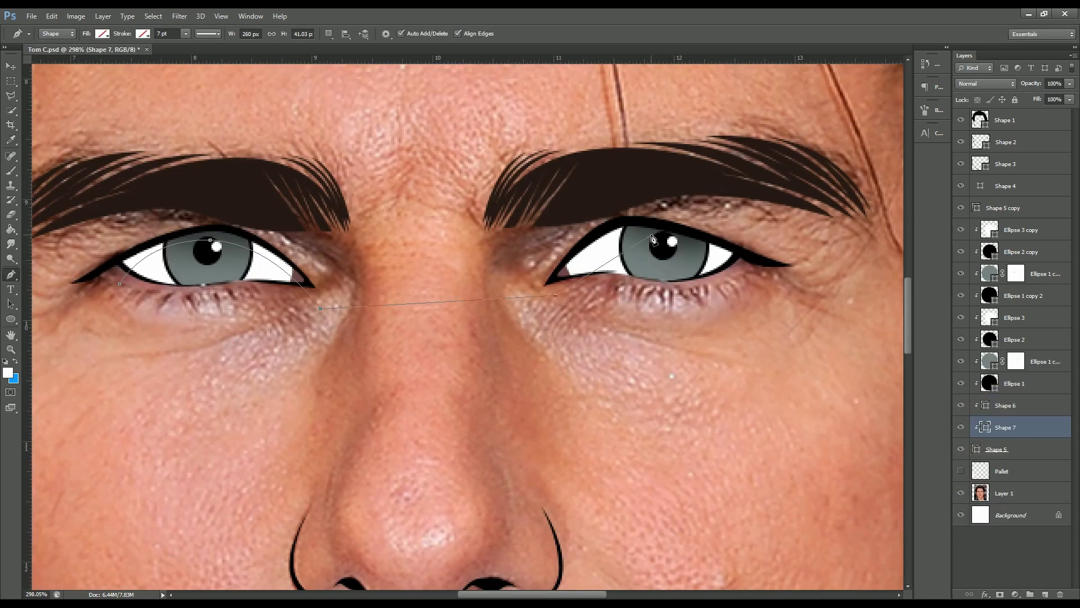
left_click(605, 281)
left_click(675, 237)
left_click(102, 34)
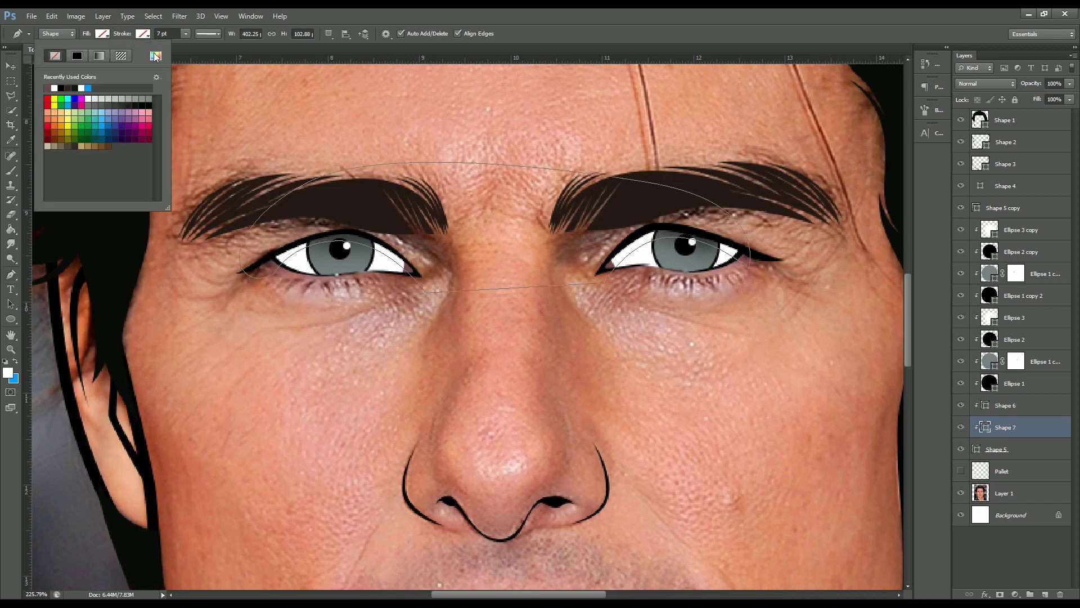
left_click(155, 55)
left_click(803, 458)
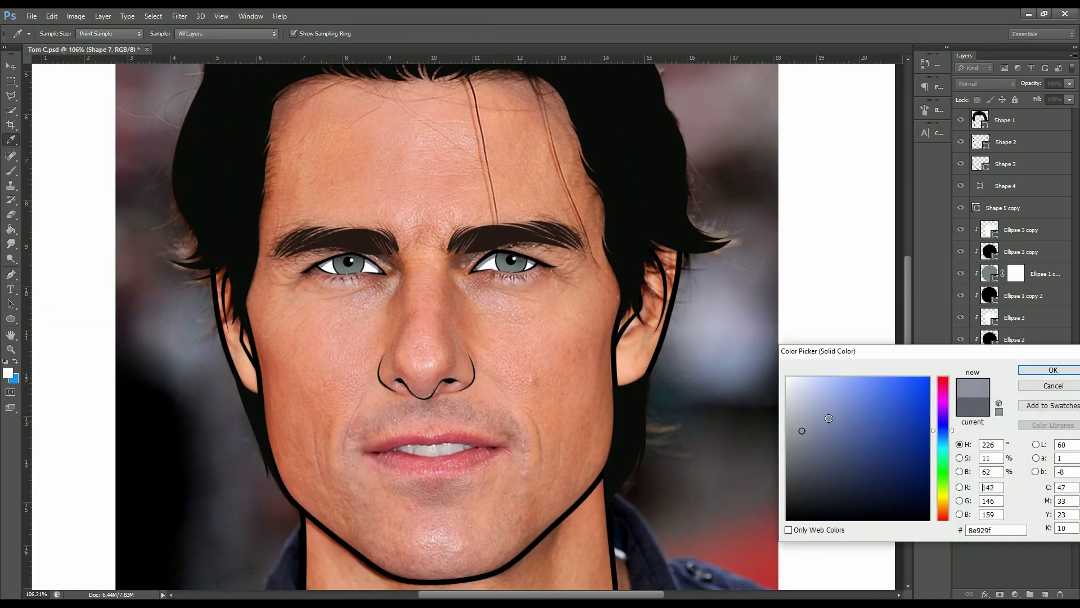
left_click(1053, 370)
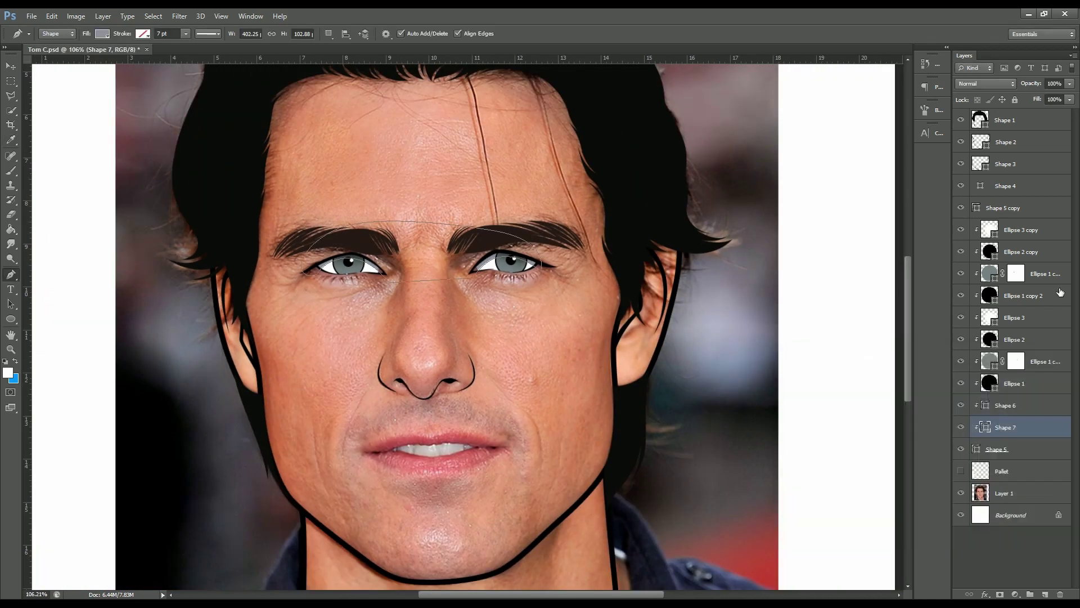
key("ctrl+g")
On a new grouped layer, trace the mouth outline along the lips as a black-filled shape.
left_click(1045, 593)
key("ctrl+g")
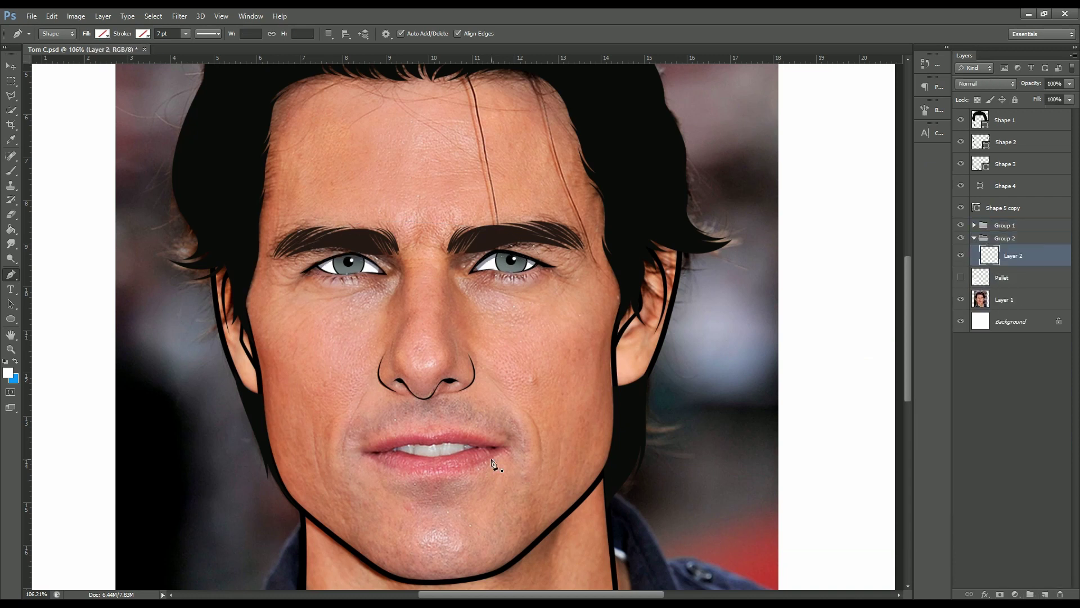
scroll(254, 428, "up", 5)
left_click_drag(252, 429, 263, 431)
left_click(323, 426)
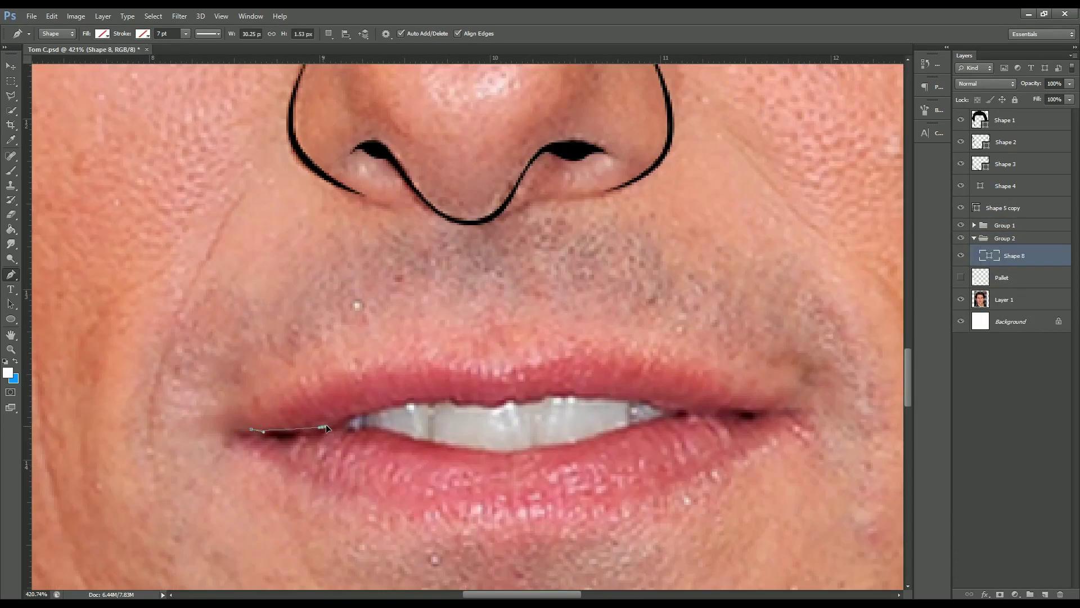
scroll(603, 393, "down", 1)
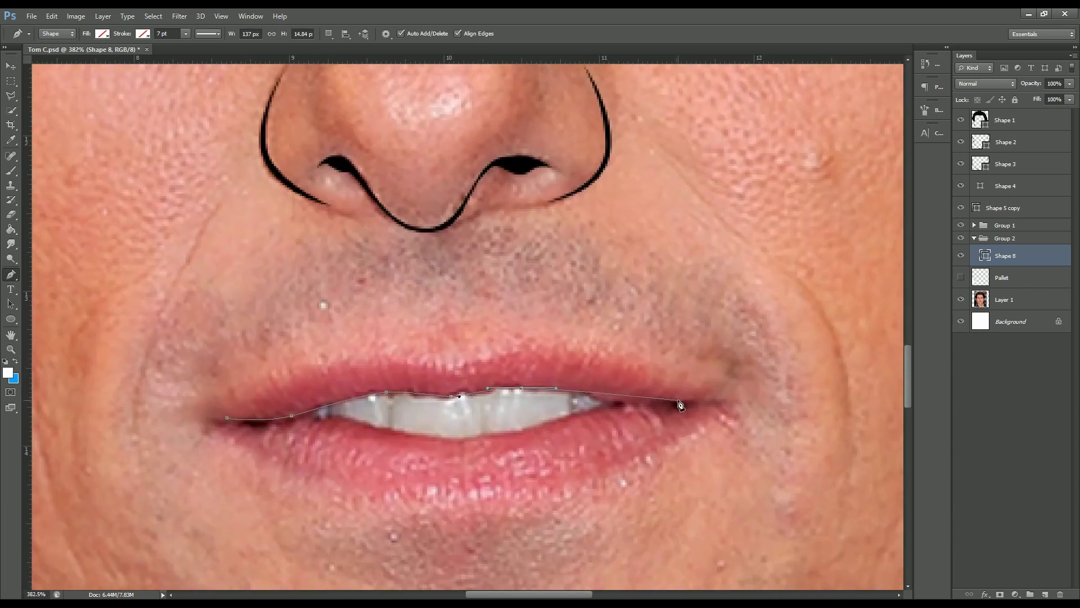
left_click_drag(465, 438, 404, 440)
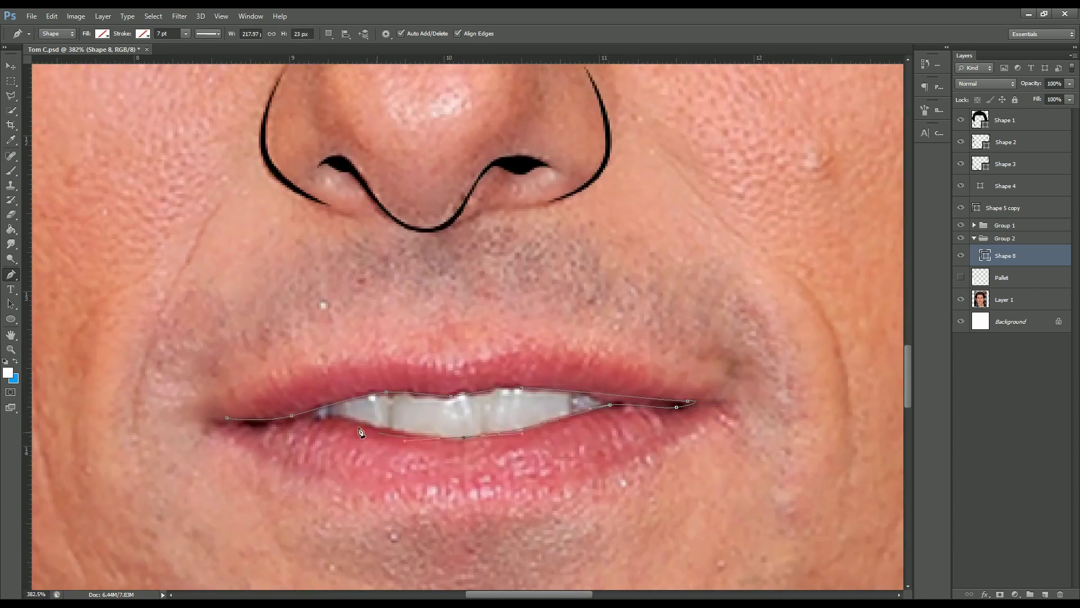
left_click(233, 417)
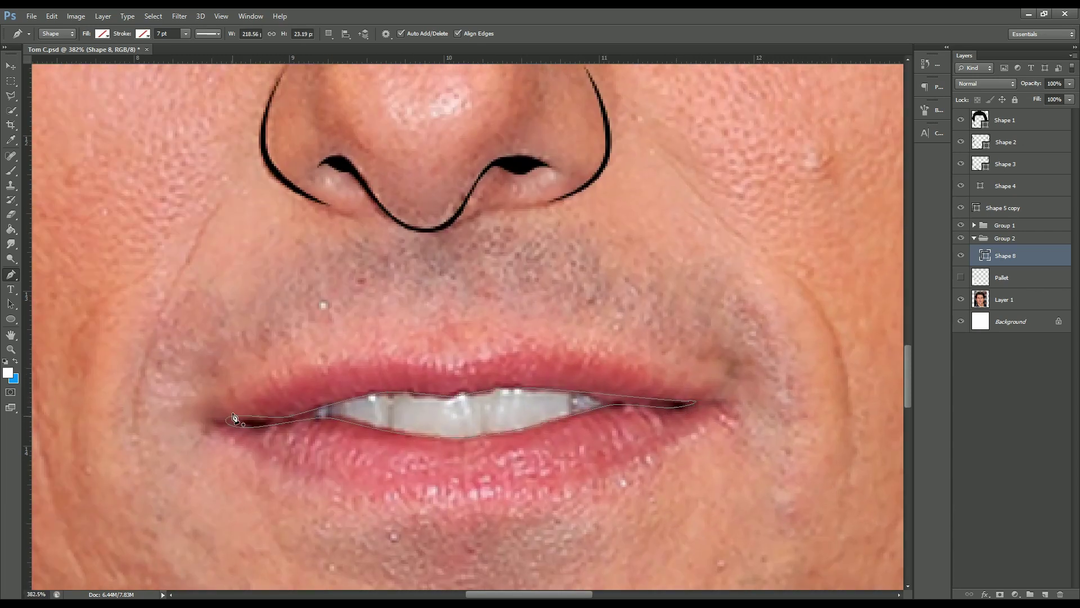
left_click(102, 34)
Add a solid white teeth shape clipped into the mouth shape.
key("ctrl+shift+alt+n")
right_click(1007, 256)
left_click(961, 277)
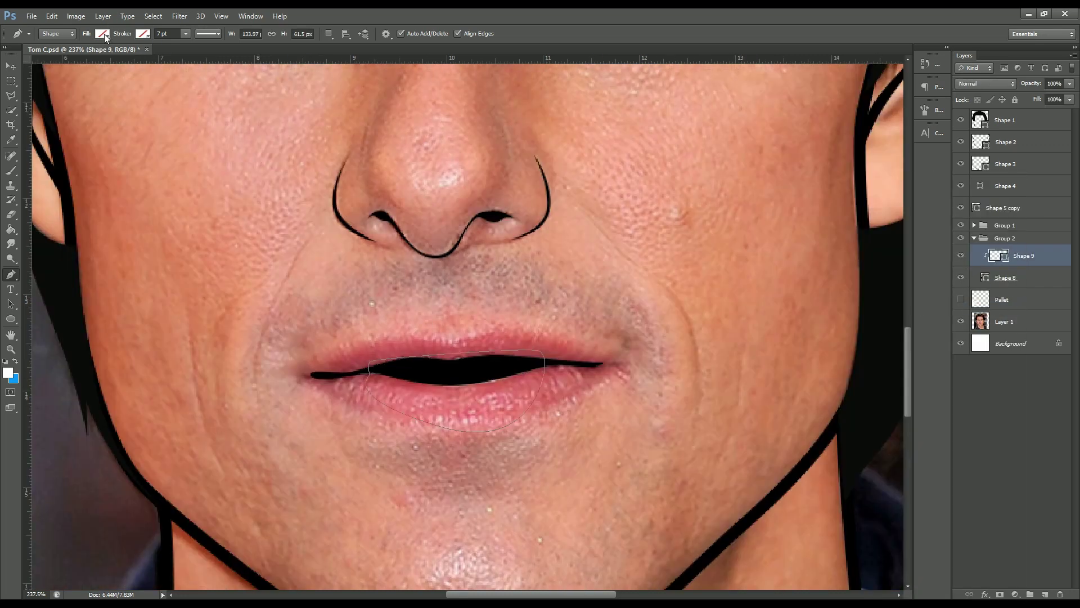
left_click(105, 37)
left_click(85, 95)
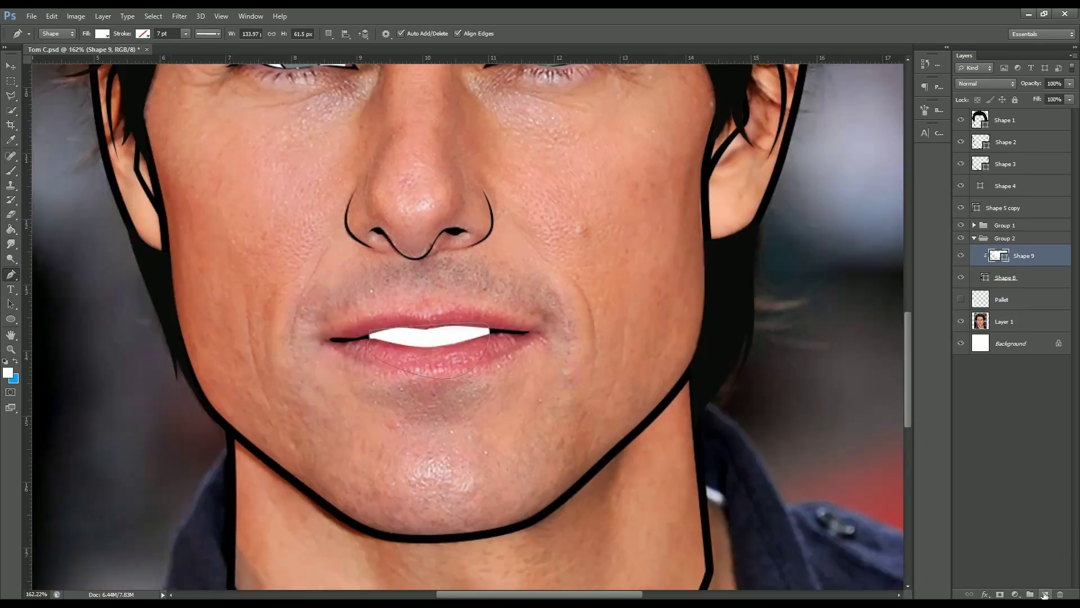
key("ctrl+shift+alt+n")
right_click(1007, 255)
left_click(960, 301)
Trace a shadow along the upper teeth edge, fill it grey-blue #8a8a97 and clip it.
left_click(963, 299)
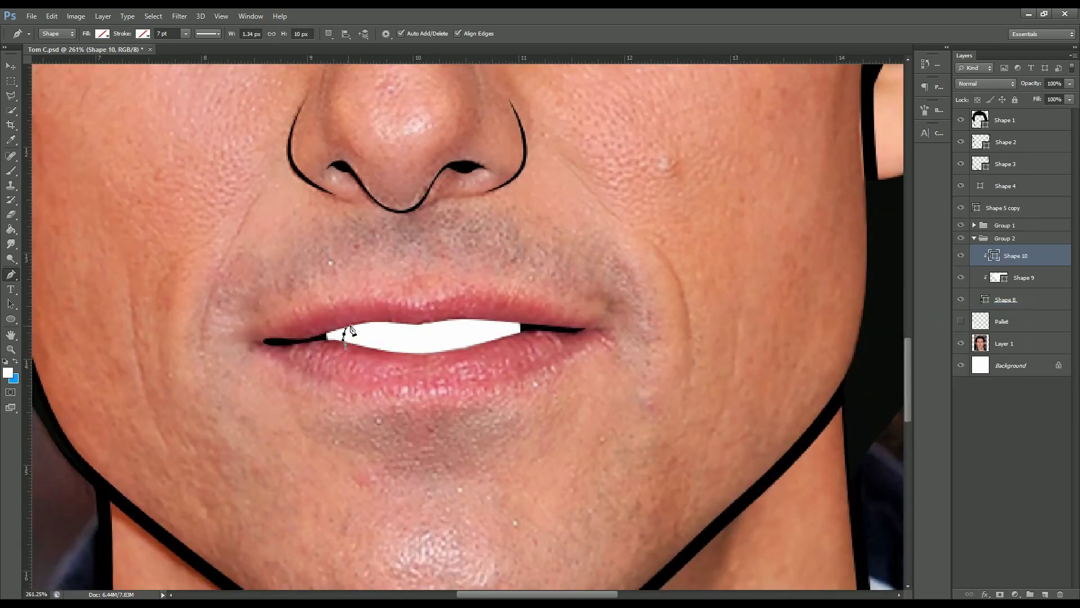
left_click(431, 327)
left_click(446, 326)
key("Return")
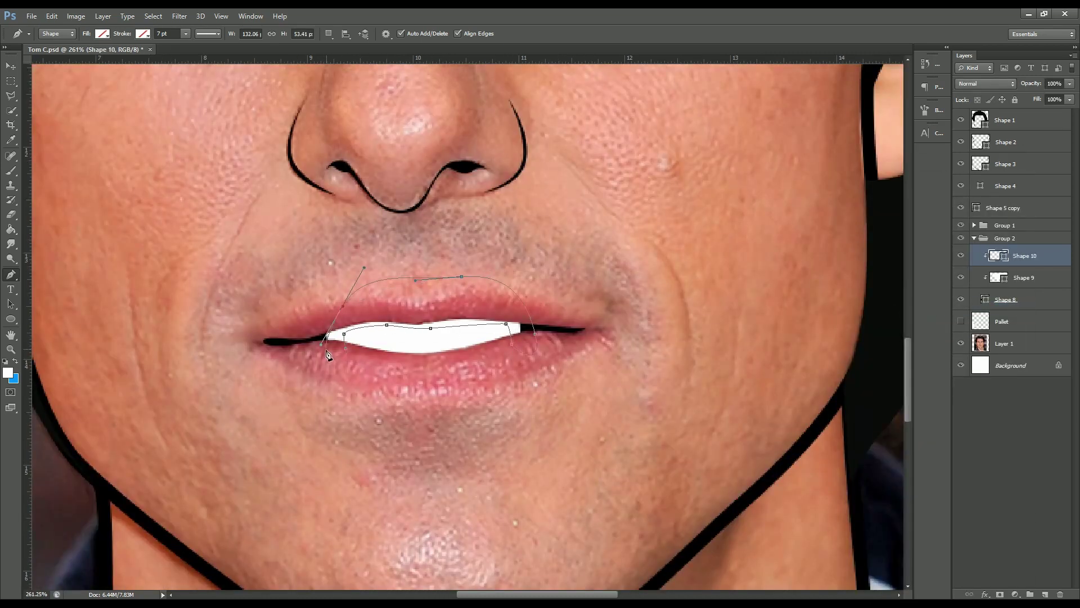
left_click(102, 34)
left_click(155, 55)
left_click(945, 427)
left_click(801, 416)
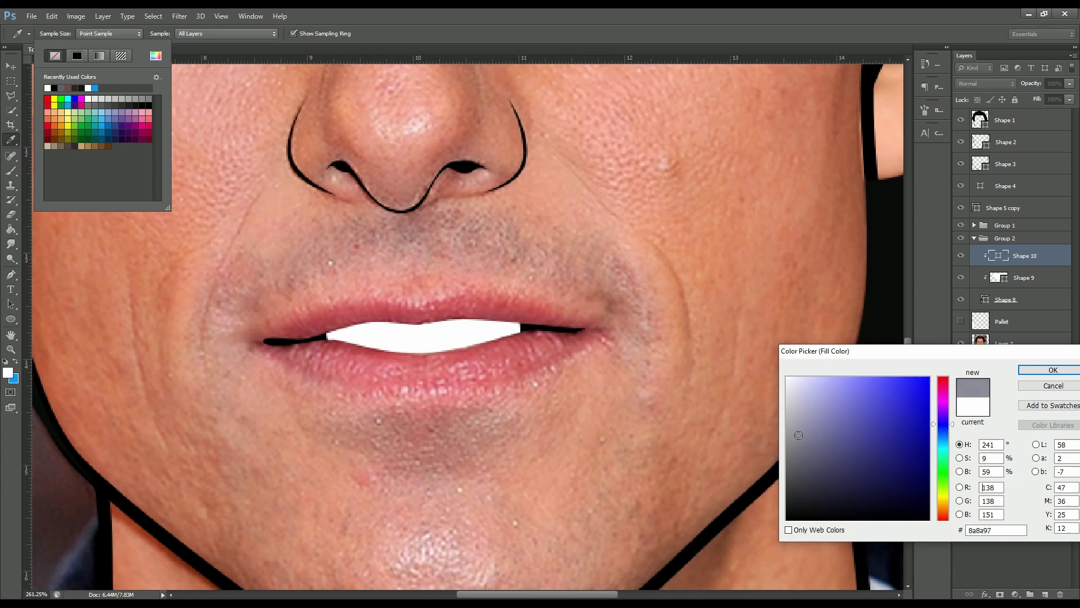
left_click(1052, 369)
left_click(1013, 321)
left_click(1044, 594)
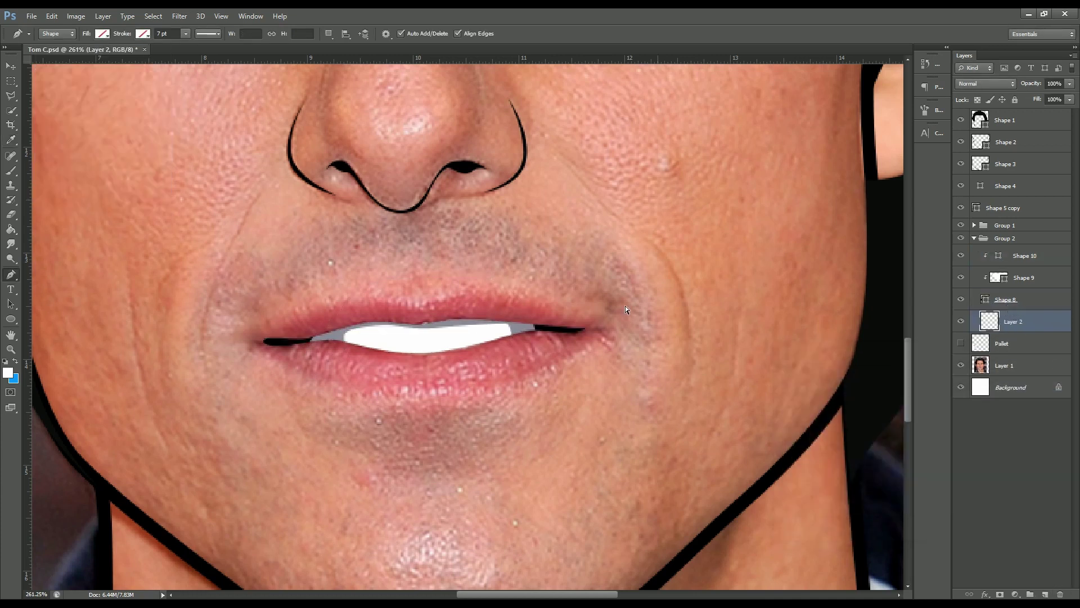
Pen-trace the lip outline starting from the mouth corner.
scroll(511, 326, "up", 1)
left_click(588, 329)
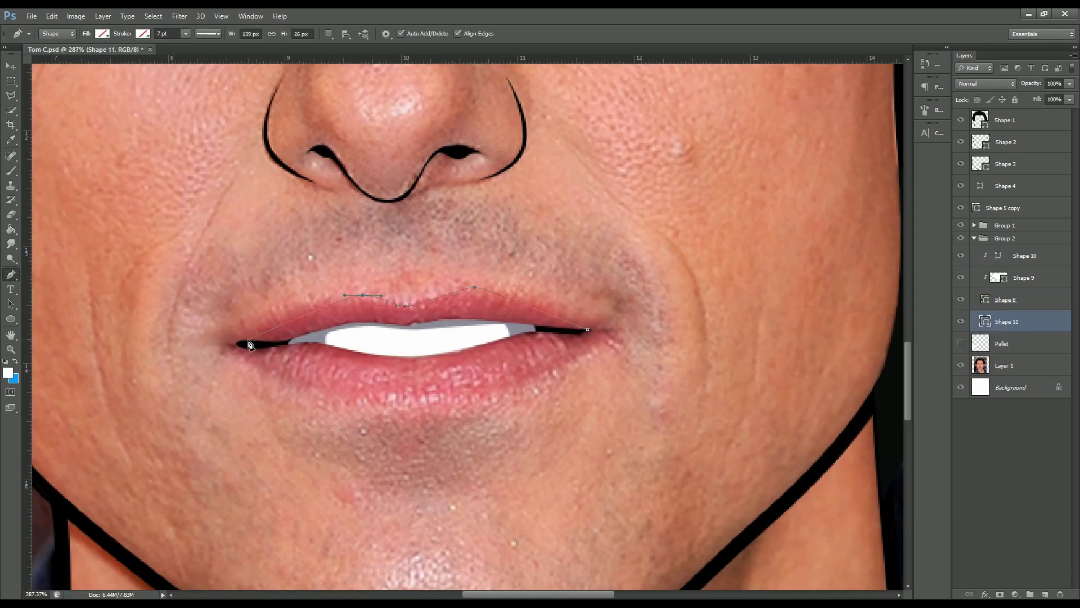
scroll(284, 361, "down", 4)
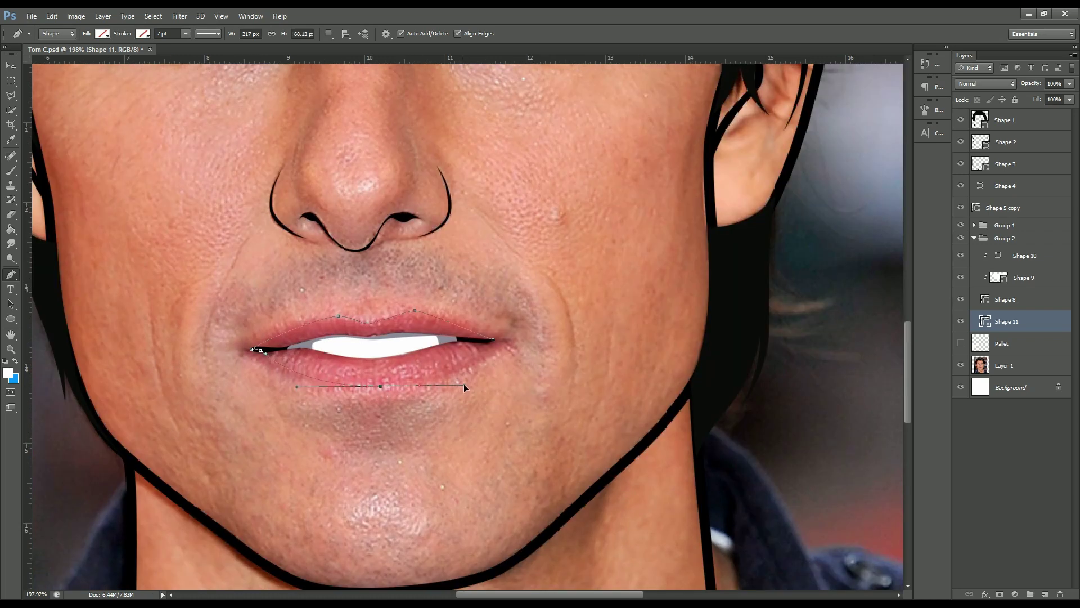
scroll(493, 340, "up", 3)
left_click(1028, 246)
scroll(490, 341, "up", 2)
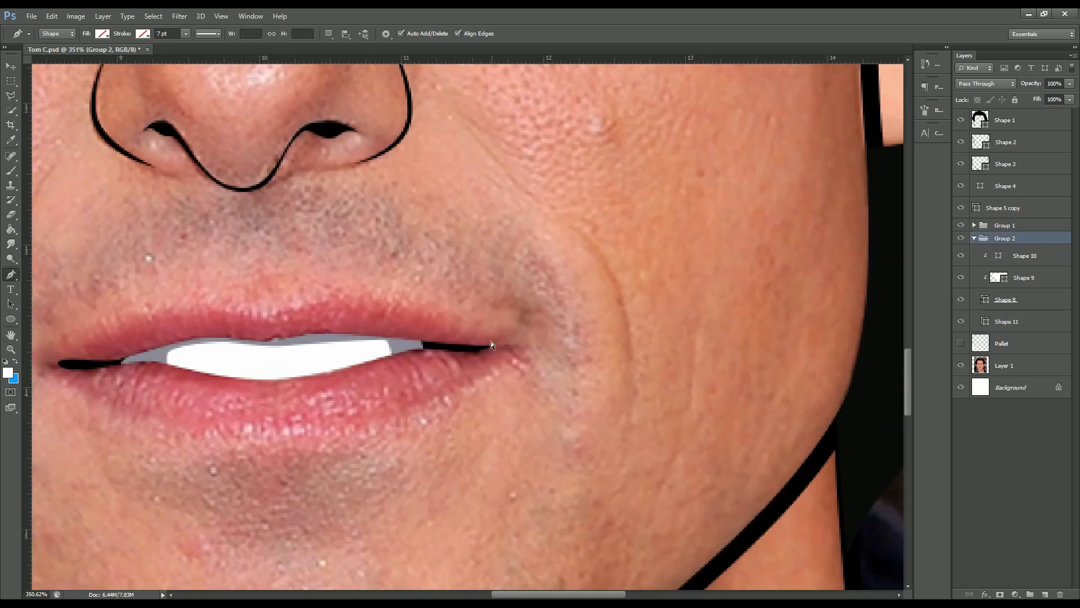
left_click(494, 348, "ctrl")
scroll(496, 349, "up", 2)
left_click(459, 352, "ctrl")
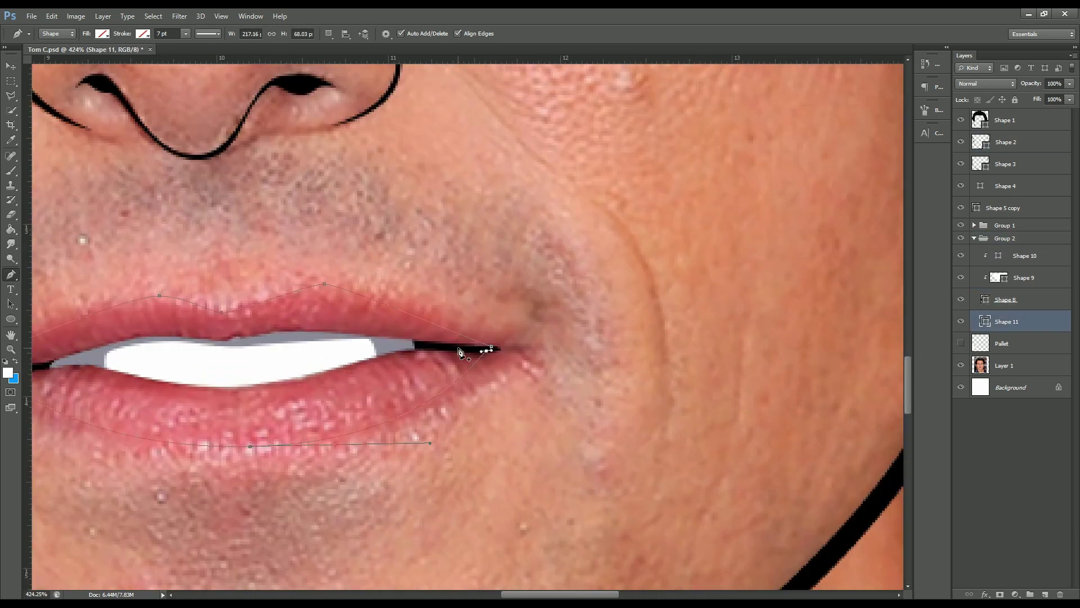
key("ctrl+0")
Fill the lips shape with the palette's pink lip swatch and move the face photo above it.
left_click(960, 345)
scroll(124, 360, "up", 3)
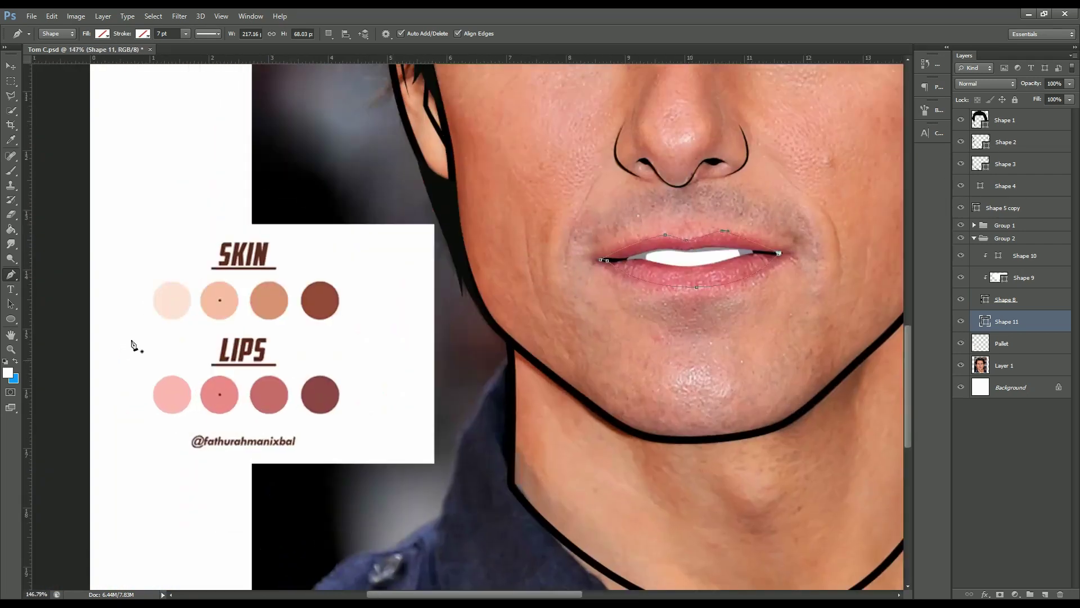
left_click(102, 34)
left_click(155, 55)
left_click(219, 394)
left_click(1019, 372)
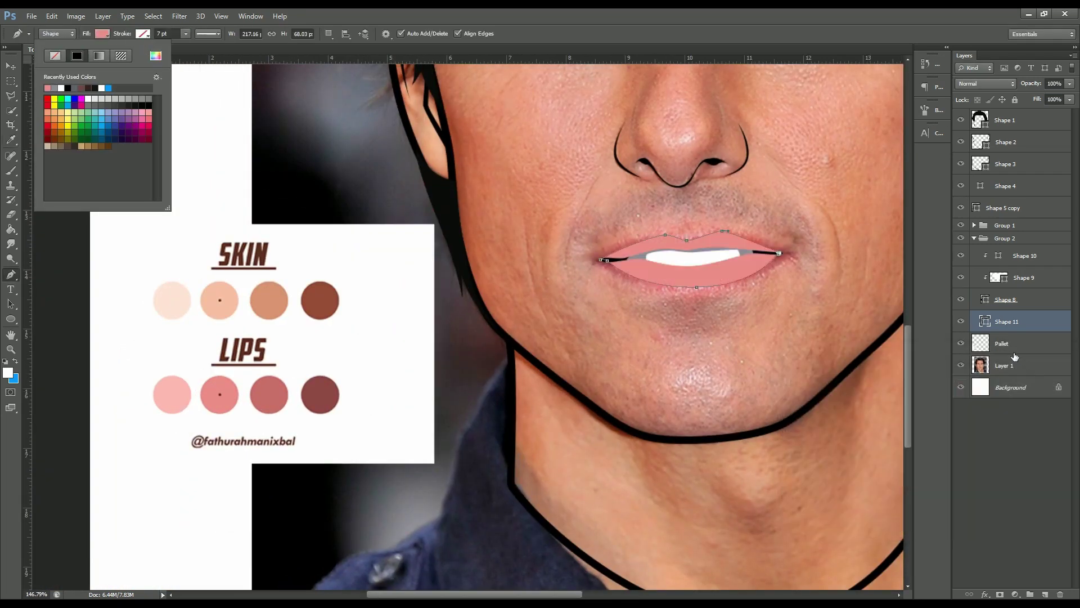
left_click(1045, 595)
left_click_drag(1004, 365, 1004, 315)
Clip the face photo into the lips, then draw a dark red #8c4646 shape around the upper lip.
key("ctrl+alt+g")
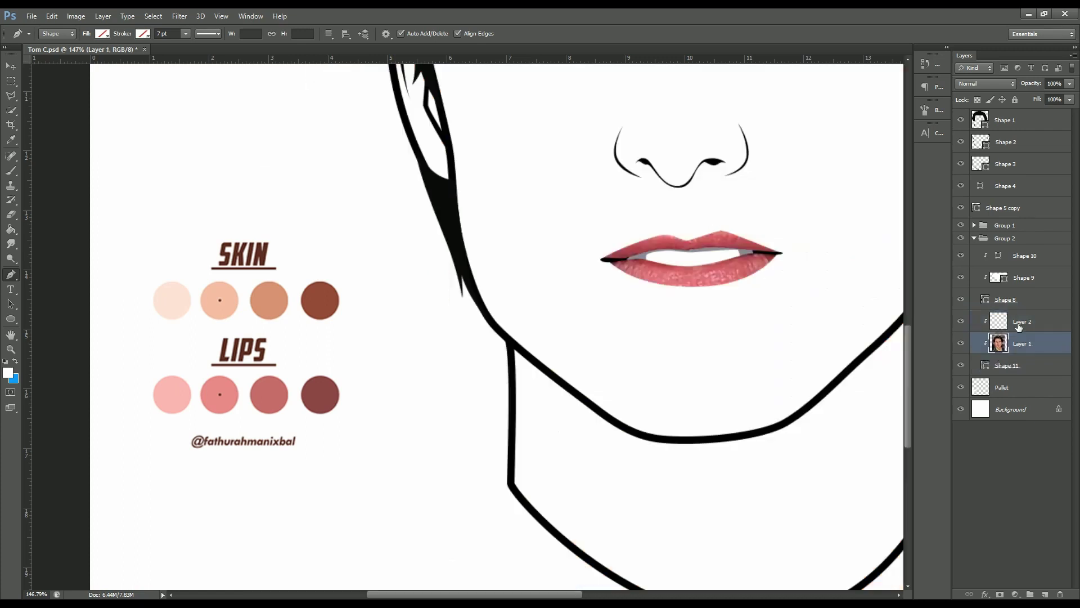
scroll(614, 278, "up", 3)
left_click(338, 311)
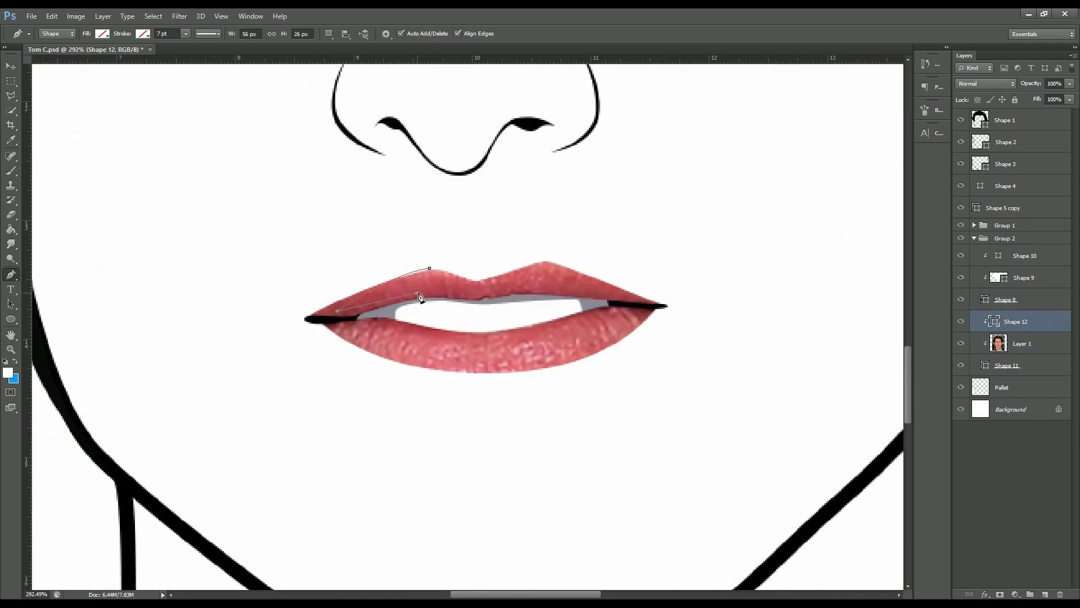
left_click_drag(529, 255, 495, 246)
left_click_drag(679, 238, 754, 277)
left_click_drag(760, 319, 705, 350)
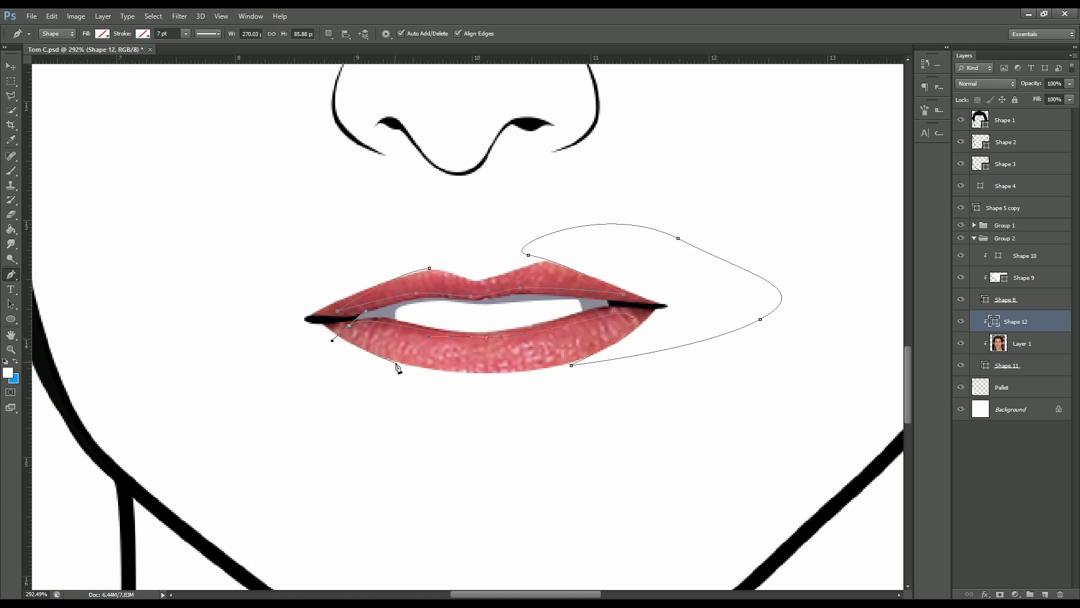
left_click_drag(310, 368, 284, 343)
left_click_drag(291, 281, 338, 255)
left_click(466, 263)
left_click(102, 34)
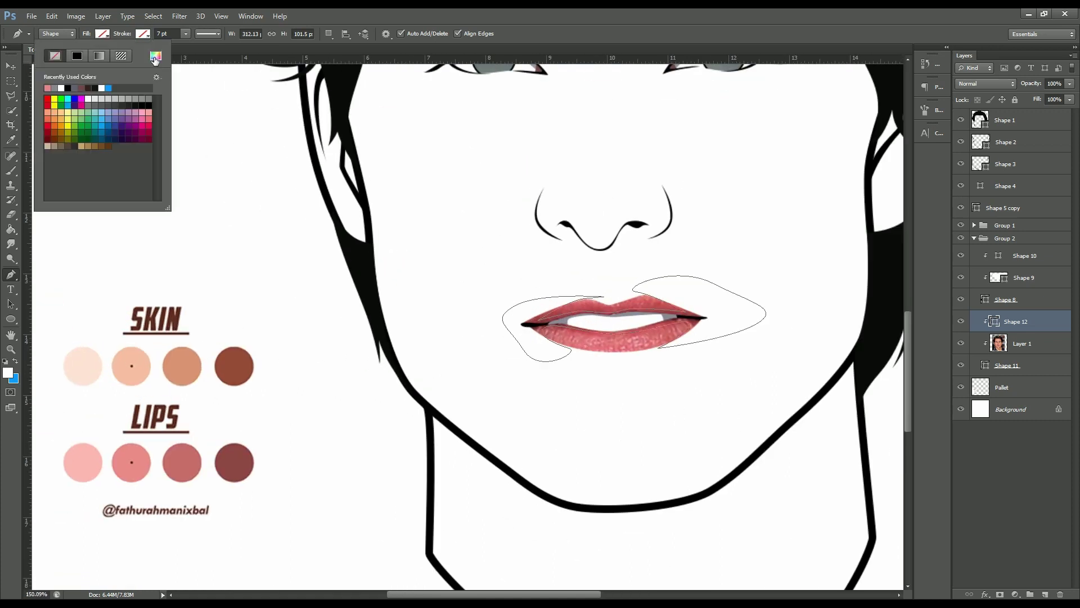
left_click(156, 55)
left_click(234, 461)
left_click(1045, 370)
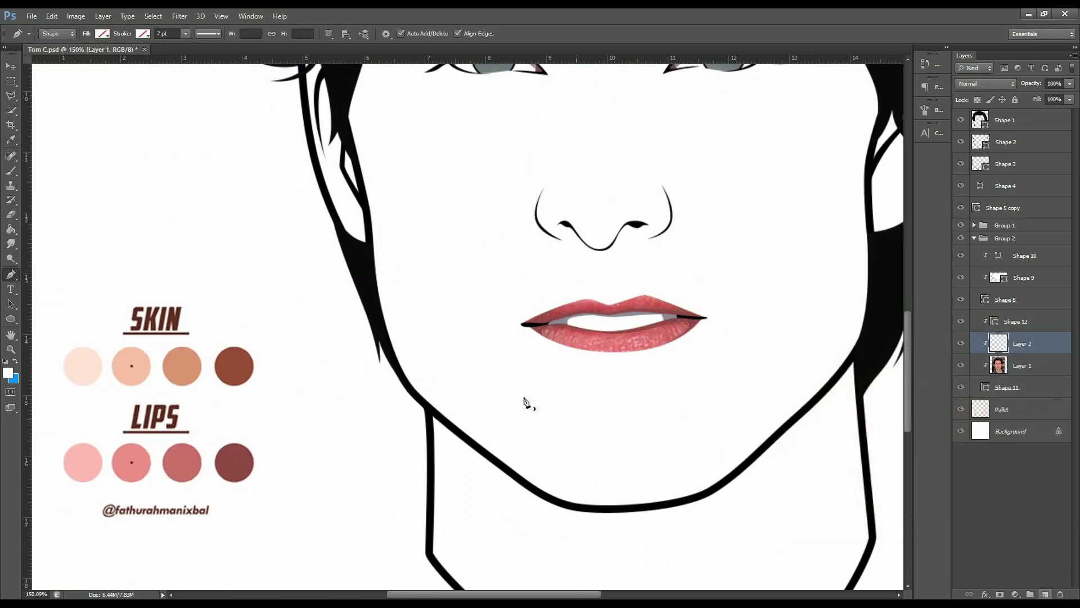
Draw a second shape around the whole lips and fill it rose #c56b6b from the palette.
scroll(523, 398, "up", 5)
left_click(688, 303)
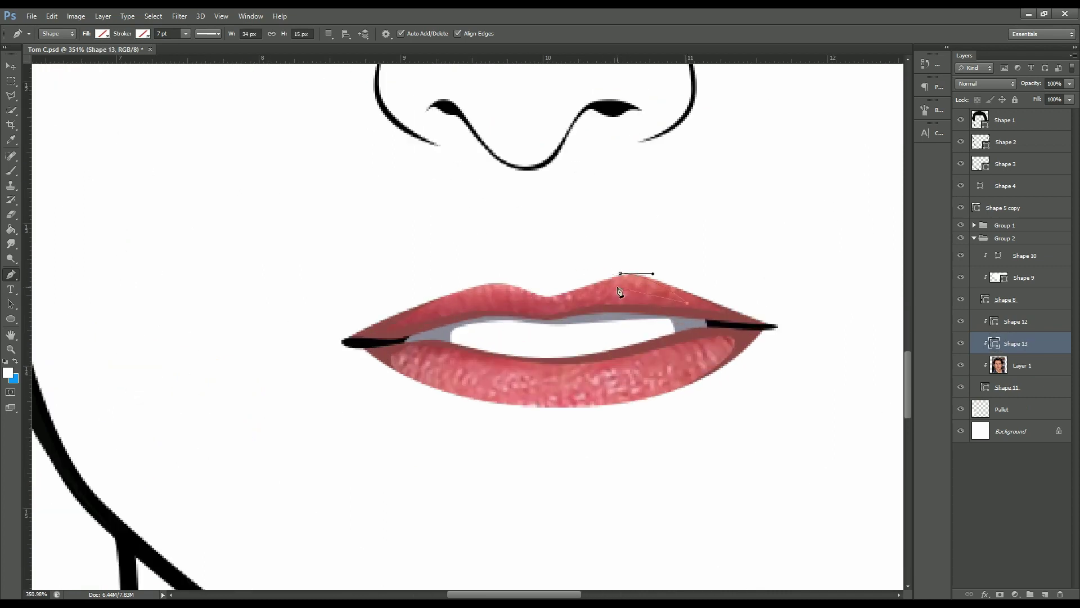
left_click(411, 261)
left_click_drag(279, 368, 342, 421)
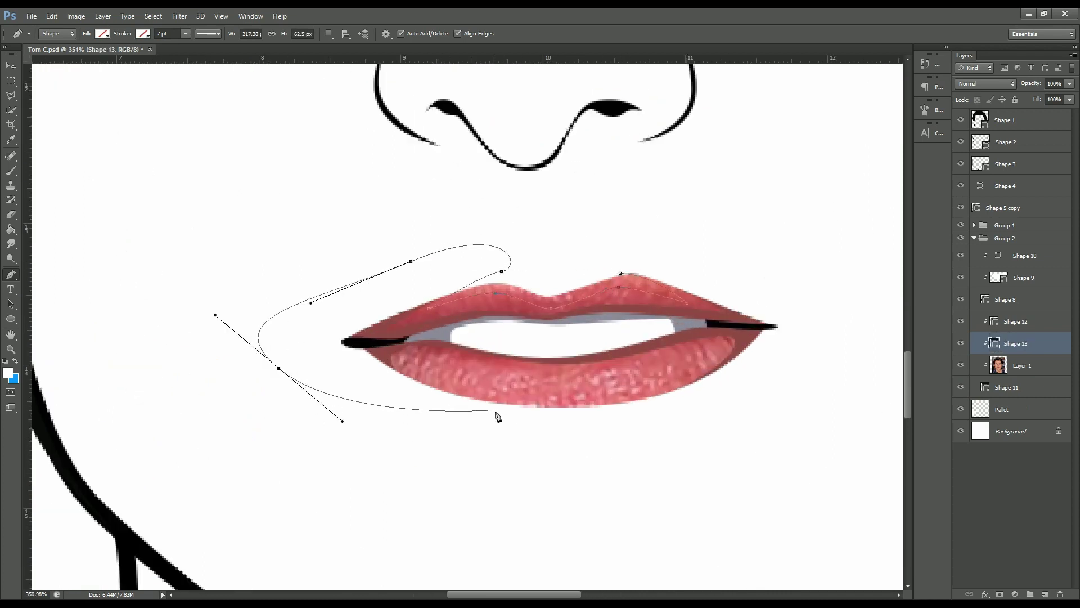
left_click(517, 405)
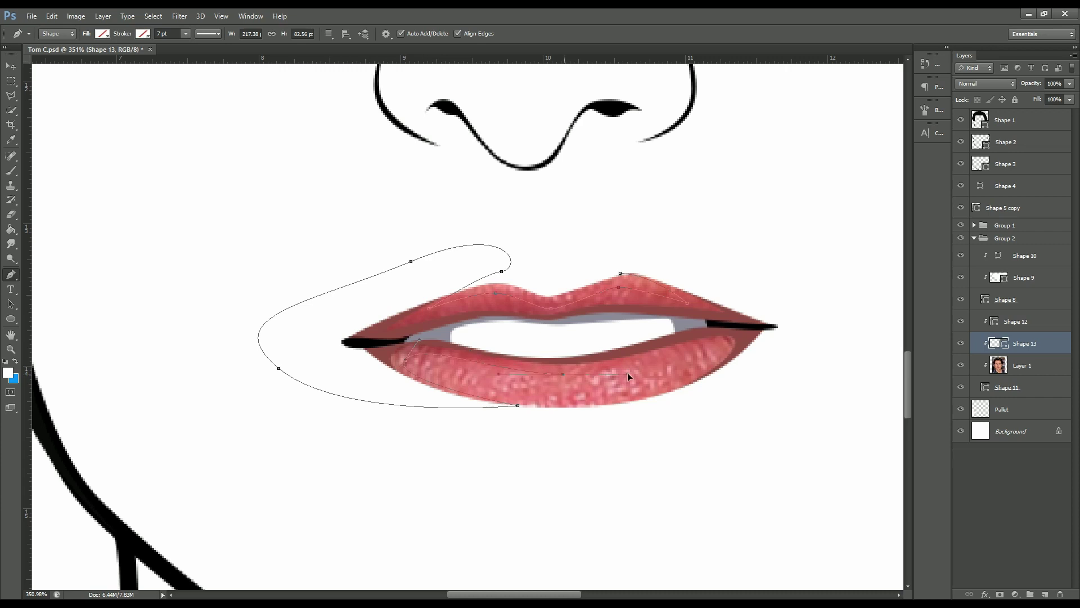
left_click(593, 413)
left_click_drag(844, 307, 791, 244)
left_click_drag(647, 206, 614, 270)
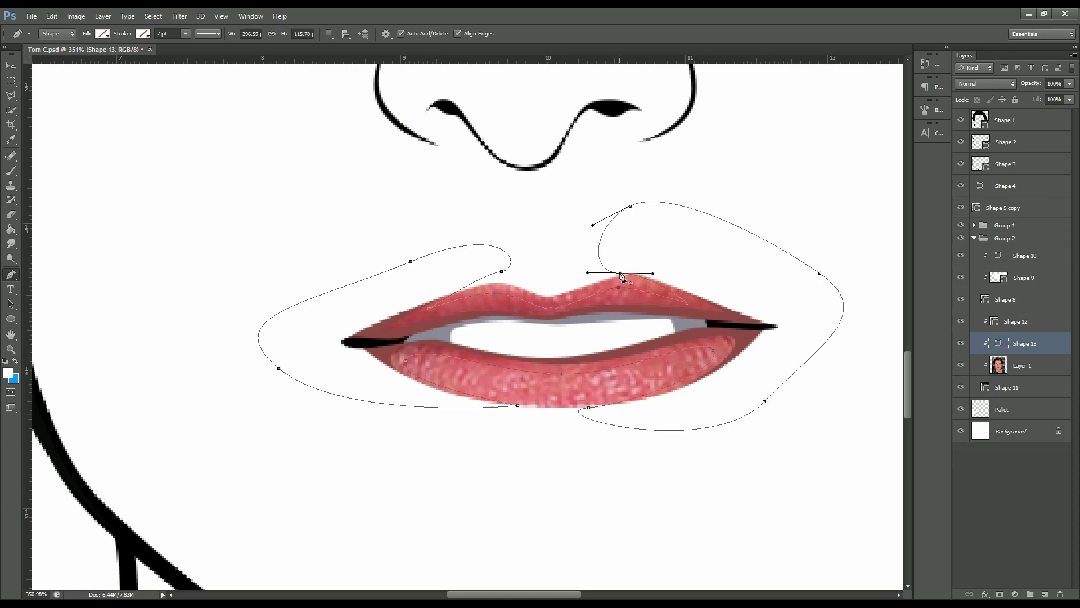
left_click(502, 271)
scroll(711, 315, "down", 5)
left_click(102, 33)
left_click(156, 55)
left_click(215, 451)
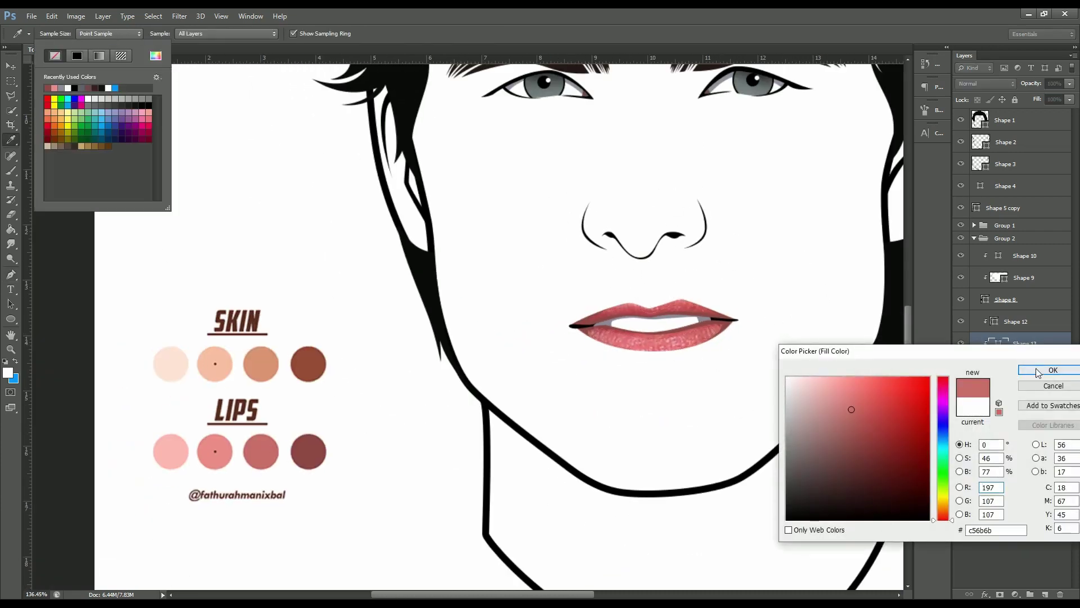
left_click(1035, 367)
scroll(388, 371, "up", 6)
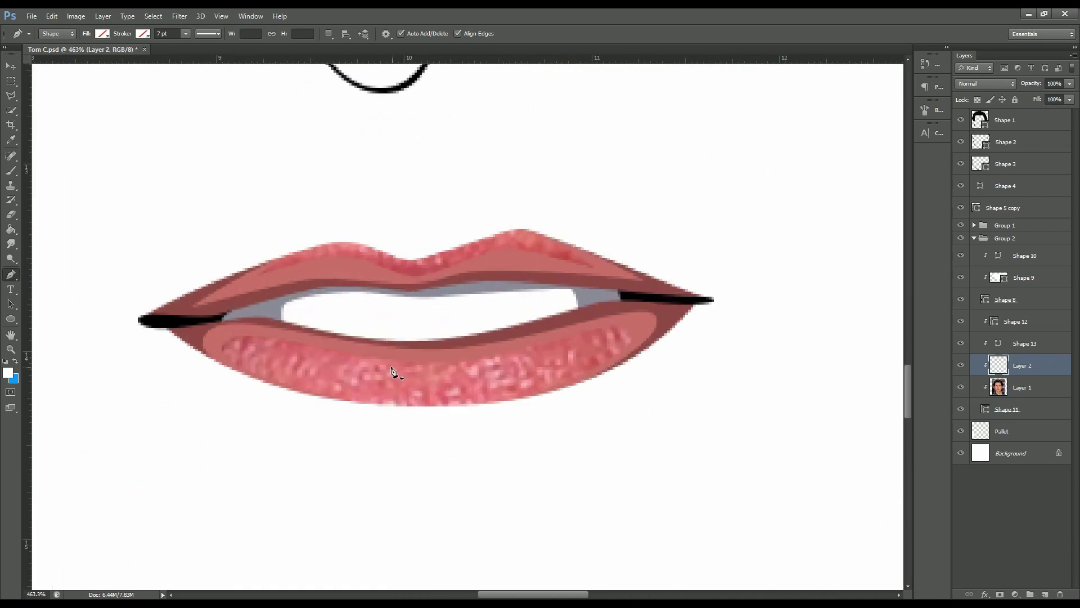
Draw Shape 14 on the lower lip filled #ffe5e4, and move Layer 1 back below Shape 11.
left_click_drag(362, 366, 371, 378)
left_click_drag(280, 354, 274, 356)
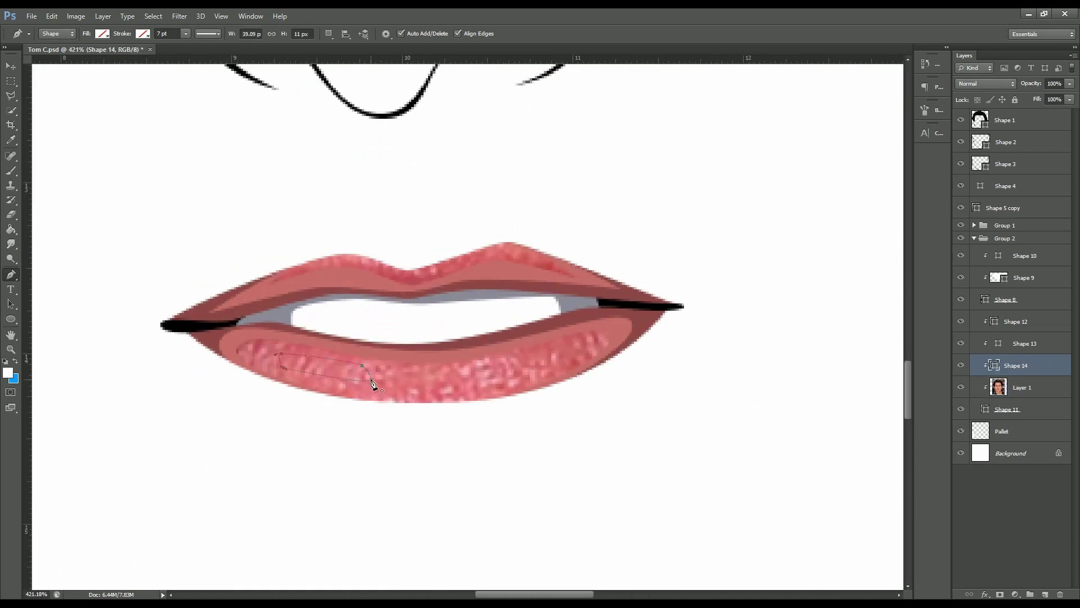
left_click(370, 372)
left_click_drag(1048, 394, 1016, 425)
scroll(444, 383, "down", 3)
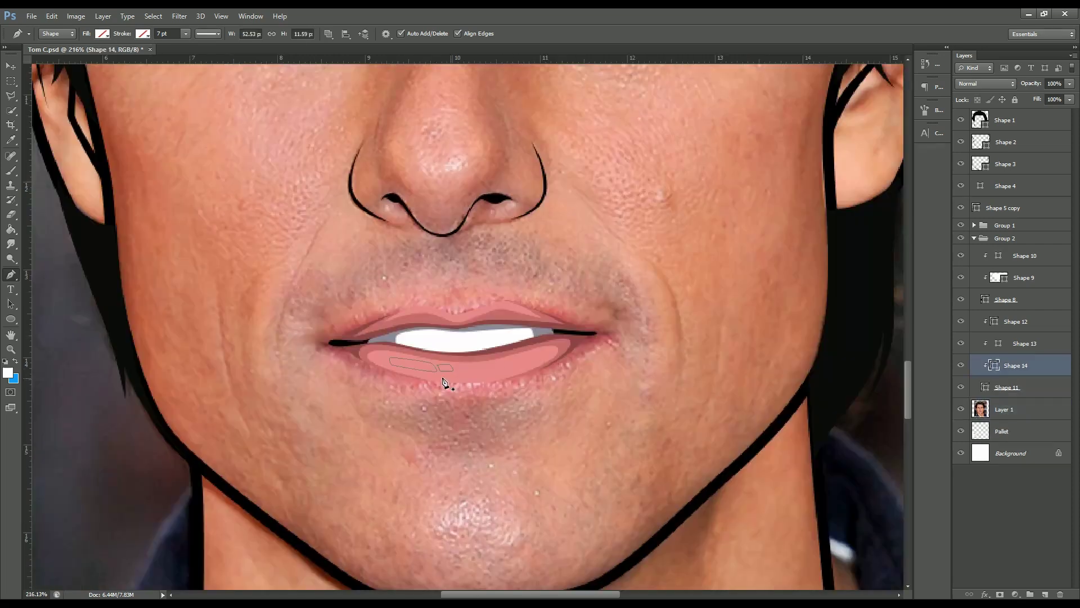
left_click(103, 36)
left_click(156, 55)
left_click(847, 388)
left_click(803, 378)
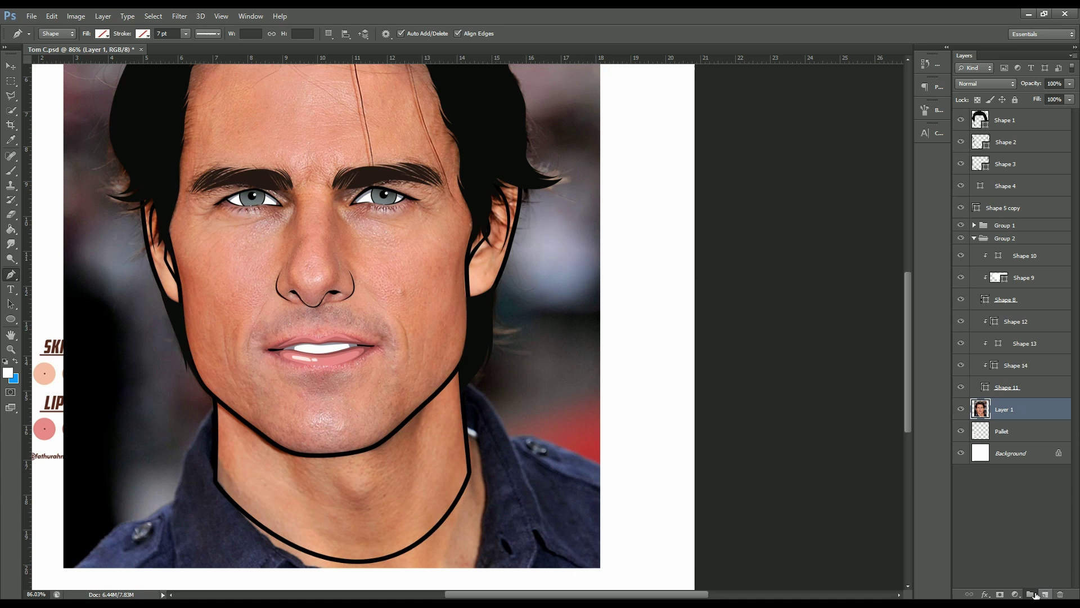
Collapse the mouth shapes group and trace the face outline from the ear down the jawline.
left_click(1030, 594)
left_click(1044, 594)
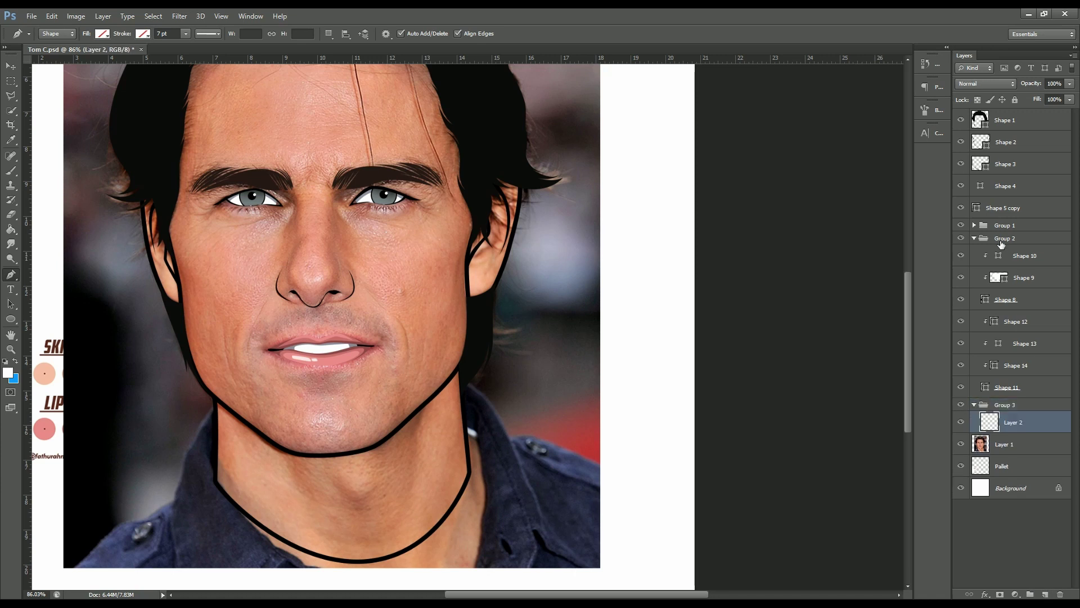
left_click(1030, 237)
left_click(974, 238)
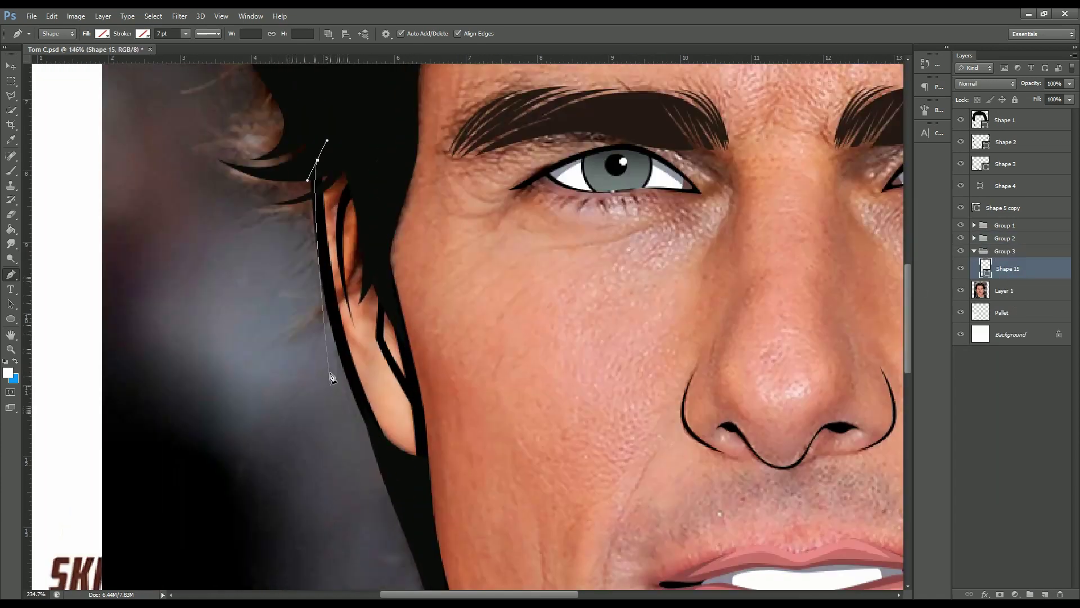
left_click(331, 377)
left_click(410, 494)
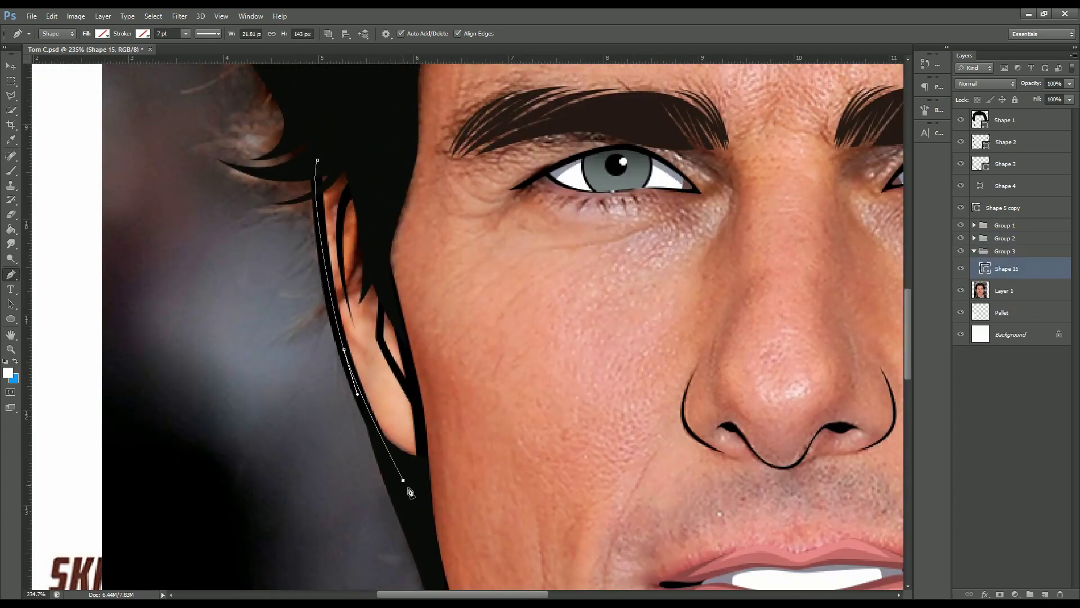
key("ctrl+plus")
left_click(427, 419)
key("ctrl+minus")
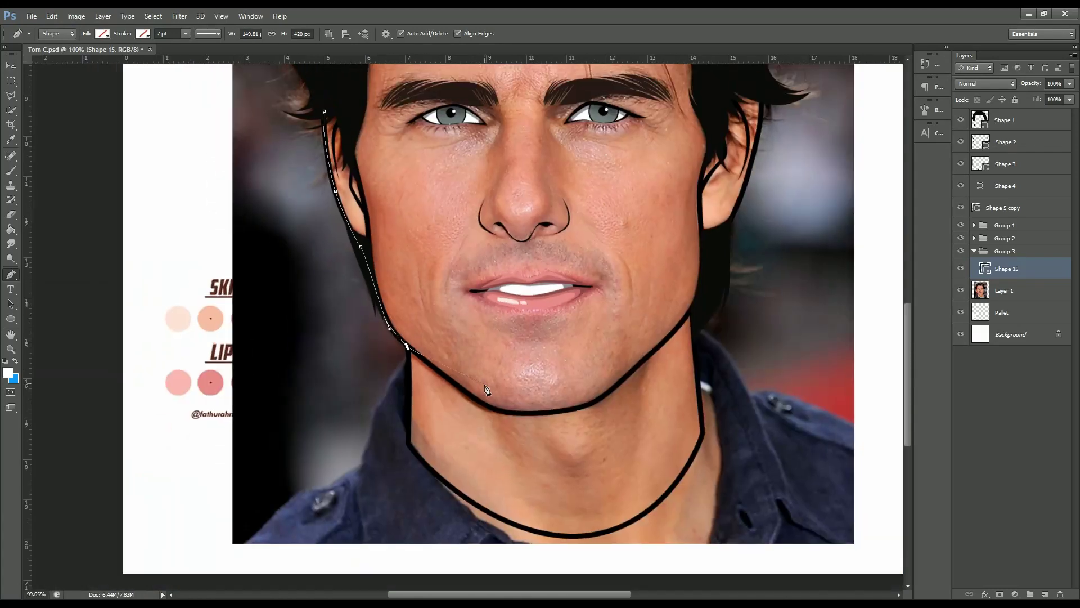
key("ctrl+plus")
left_click(426, 367)
left_click(471, 400)
left_click(516, 433)
Continue the outline round the chin, up the right jaw and over the hair, closing it at the start.
left_click(478, 428)
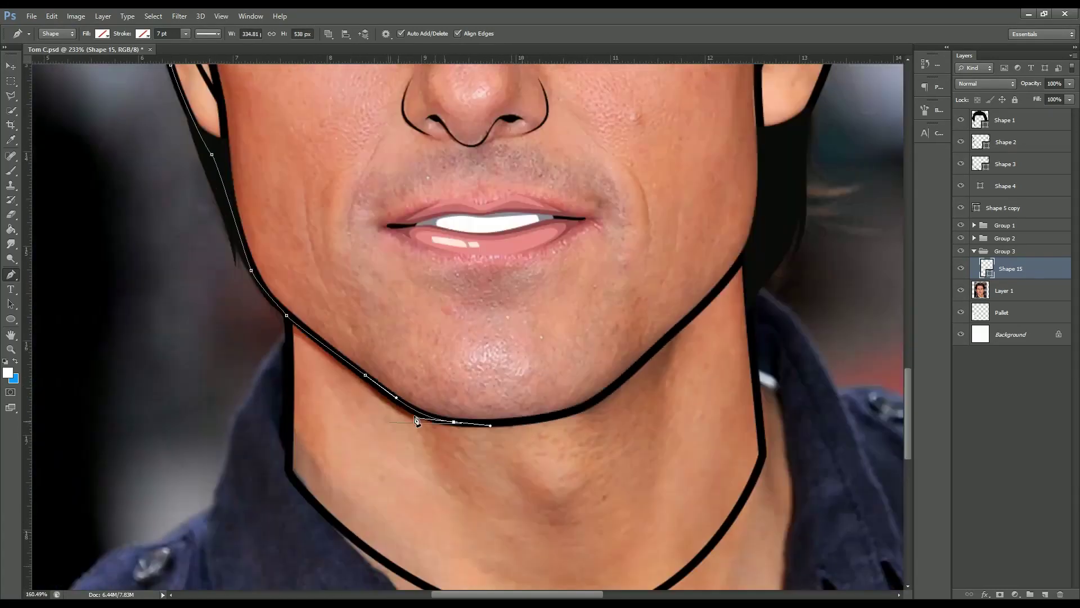
left_click(551, 410)
left_click(667, 298)
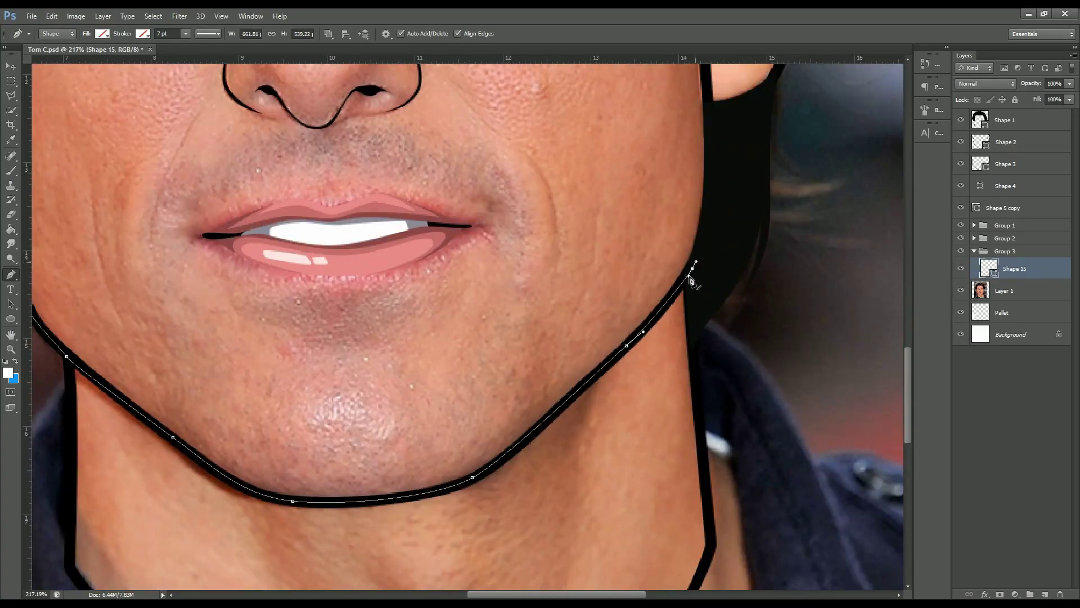
key("ctrl+minus")
key("ctrl+plus")
key("ctrl+minus")
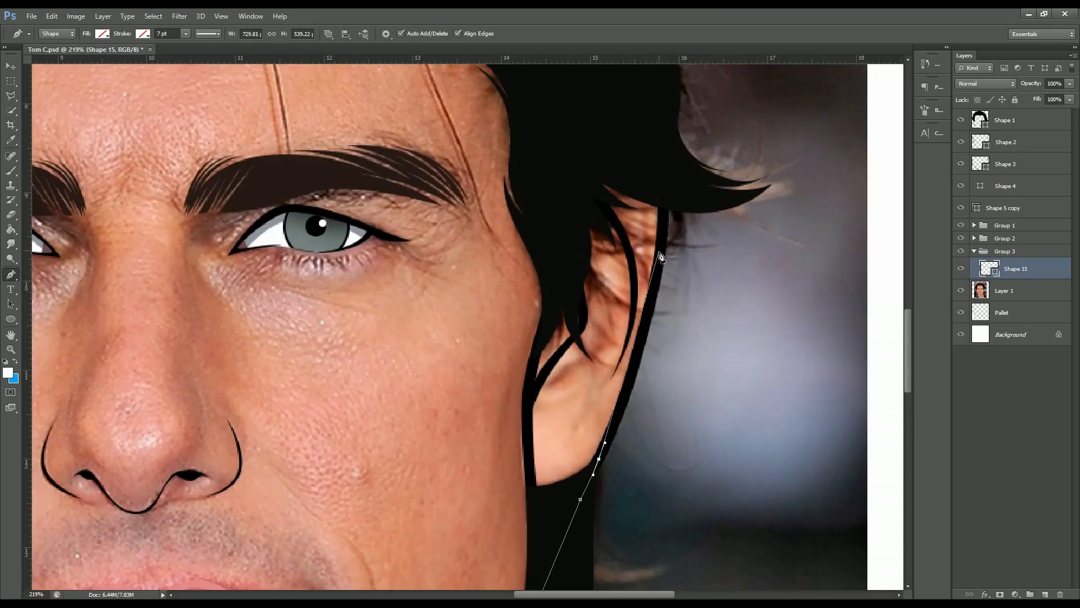
left_click(663, 140)
key("ctrl+minus")
key("ctrl+minus")
key("ctrl+s")
left_click_drag(527, 166, 601, 176)
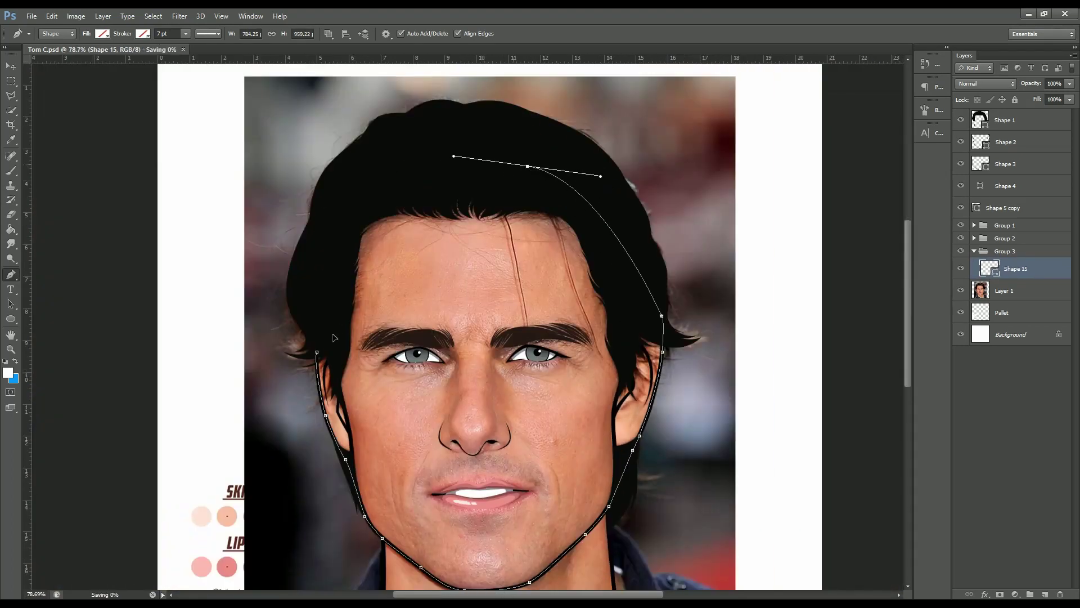
left_click(316, 352)
scroll(304, 360, "down", 1)
Move the palette layer to the top and sample its peach skin swatch as the fill.
left_click(102, 34)
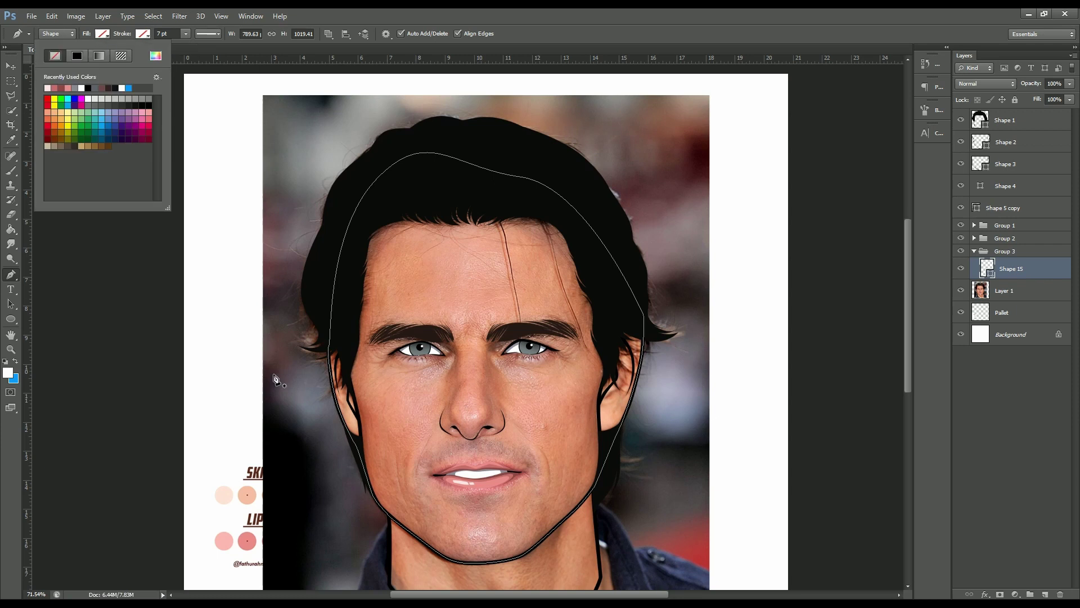
left_click_drag(989, 312, 1001, 119)
scroll(467, 326, "down", 3)
left_click(102, 34)
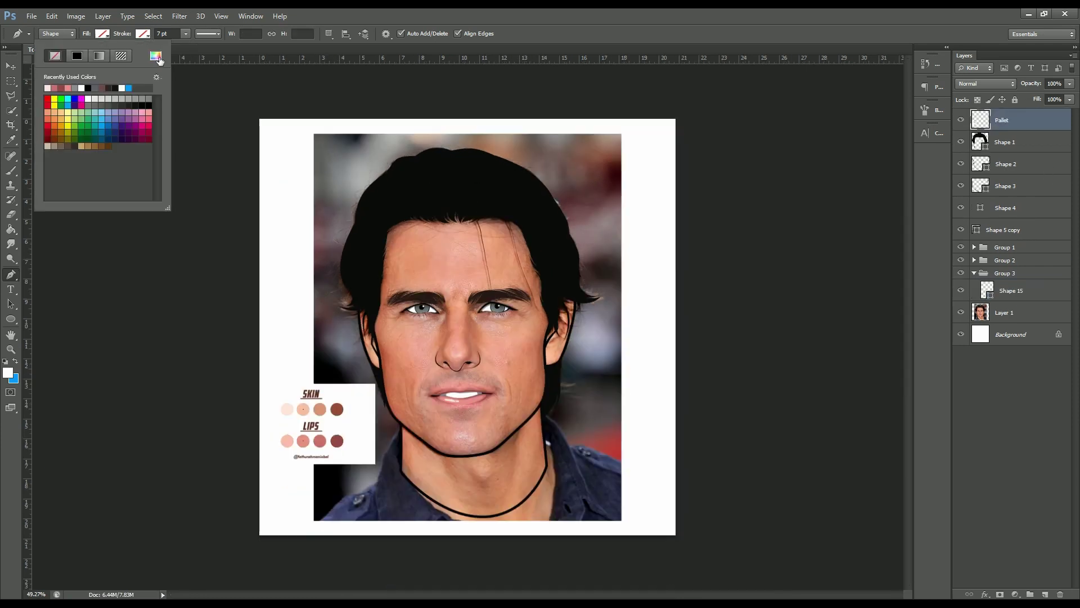
left_click(155, 55)
left_click(304, 411)
left_click(1032, 368)
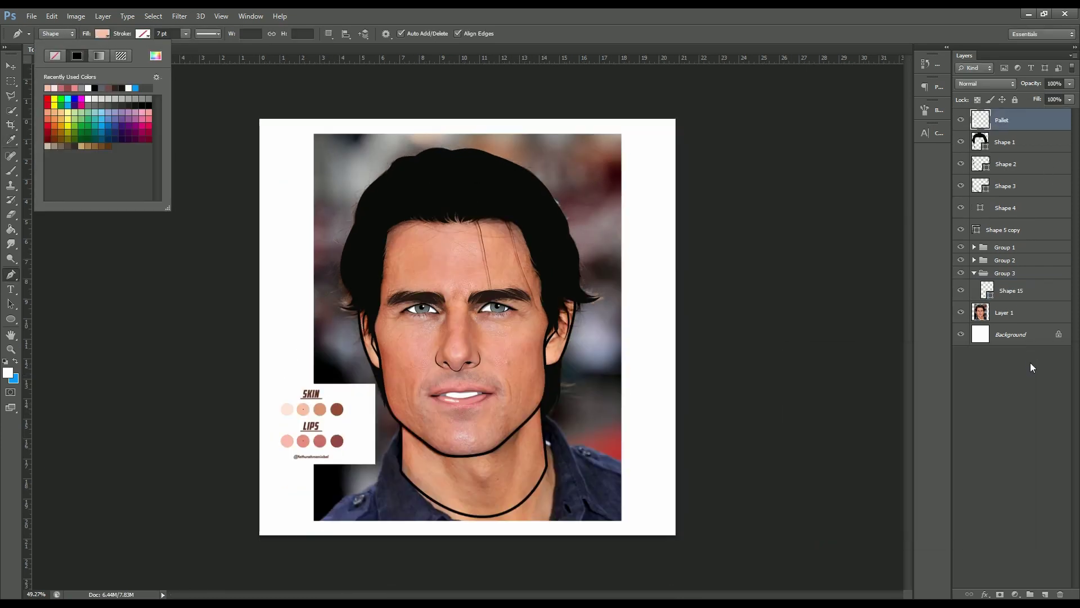
Fill Shape 15 with the peach skin tone and clip the photo Layer 1 into it.
left_click(1011, 290)
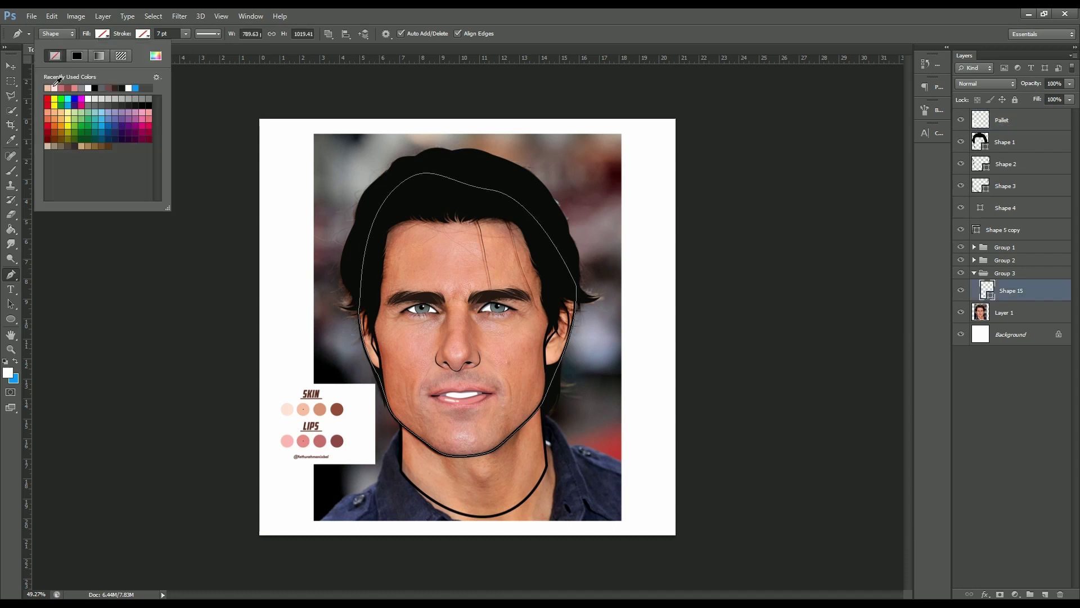
left_click(155, 55)
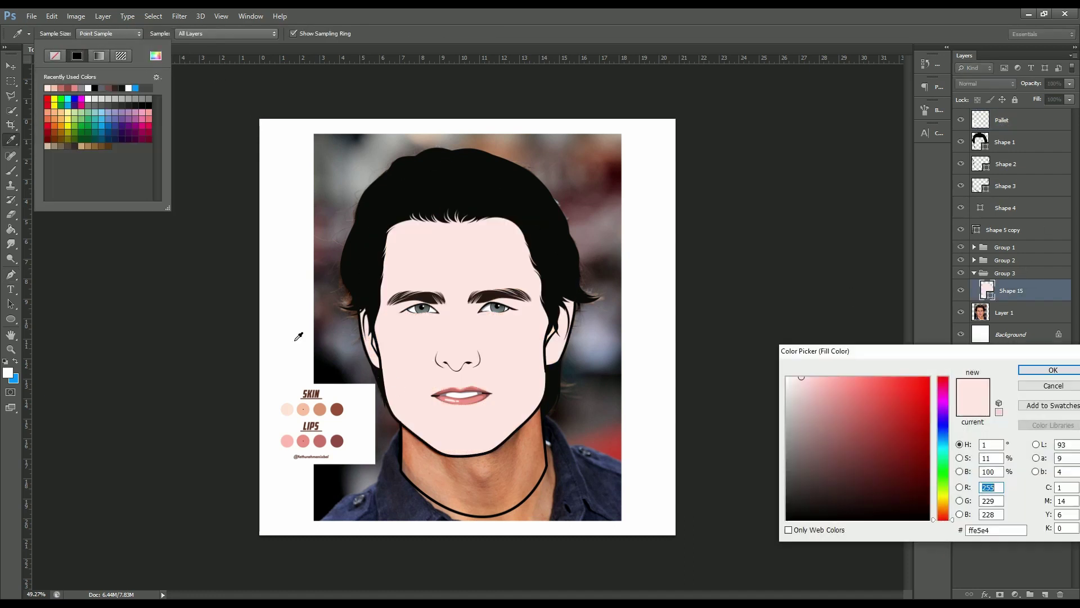
left_click(303, 410)
left_click(1052, 370)
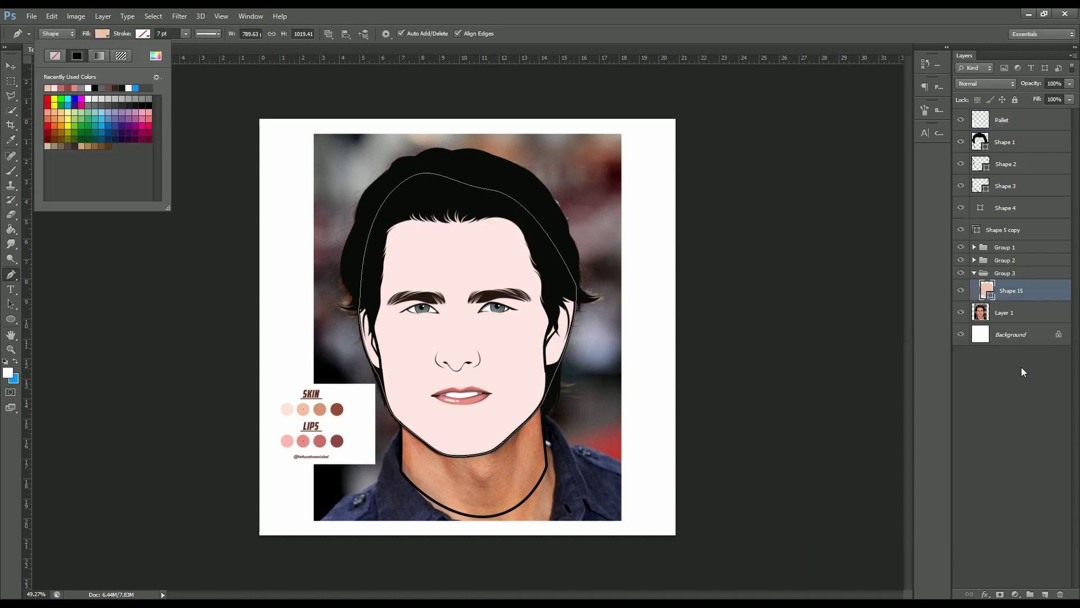
left_click_drag(1010, 312, 1032, 287)
right_click(1032, 287)
left_click(906, 306)
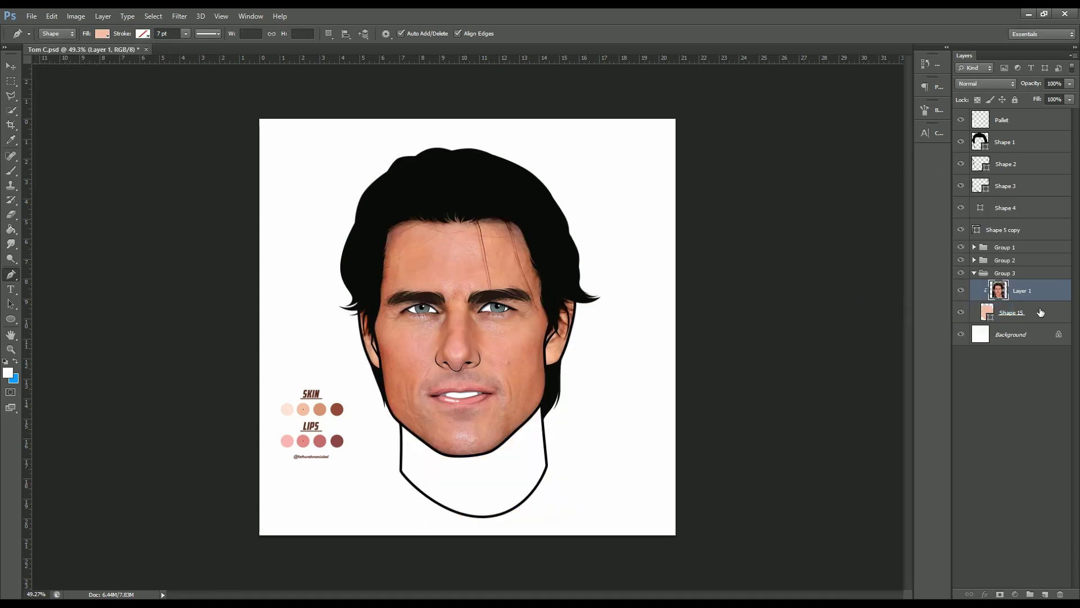
left_click(1010, 312)
Start a new shading path between the brows, curving it along the right eyebrow.
left_click(1044, 594)
scroll(480, 315, "up", 3)
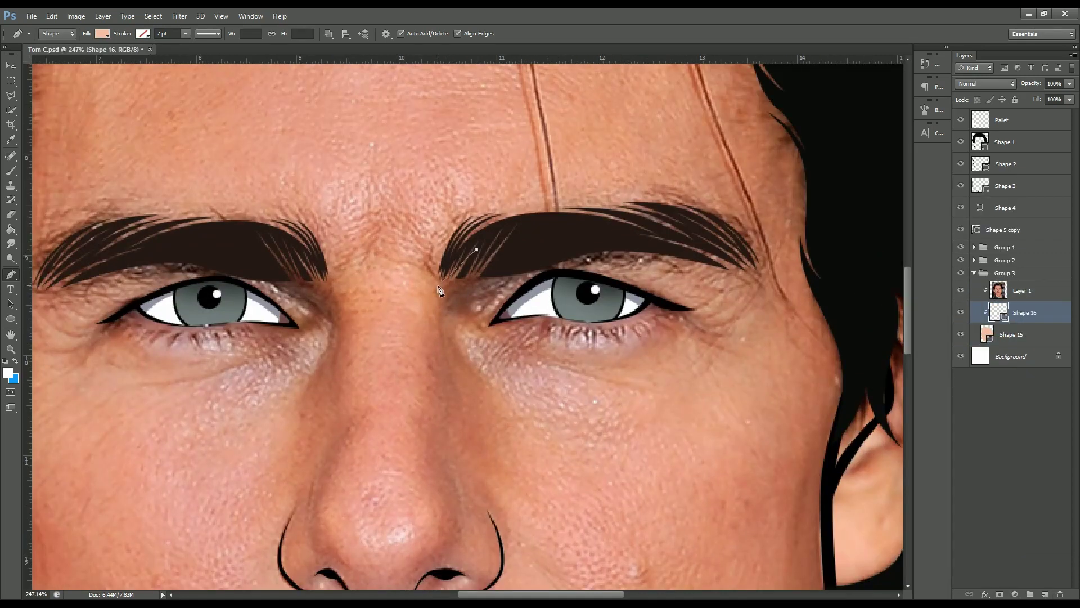
left_click(444, 366)
scroll(444, 366, "down", 3)
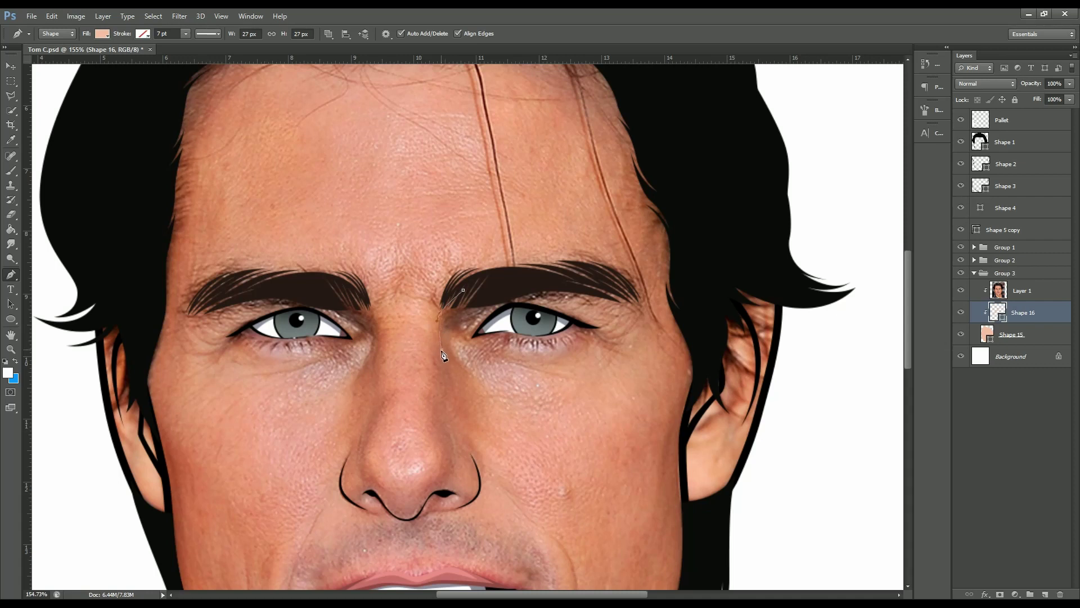
scroll(442, 336, "up", 3)
left_click(498, 303)
left_click(547, 287)
left_click_drag(517, 276, 491, 270)
left_click(467, 287)
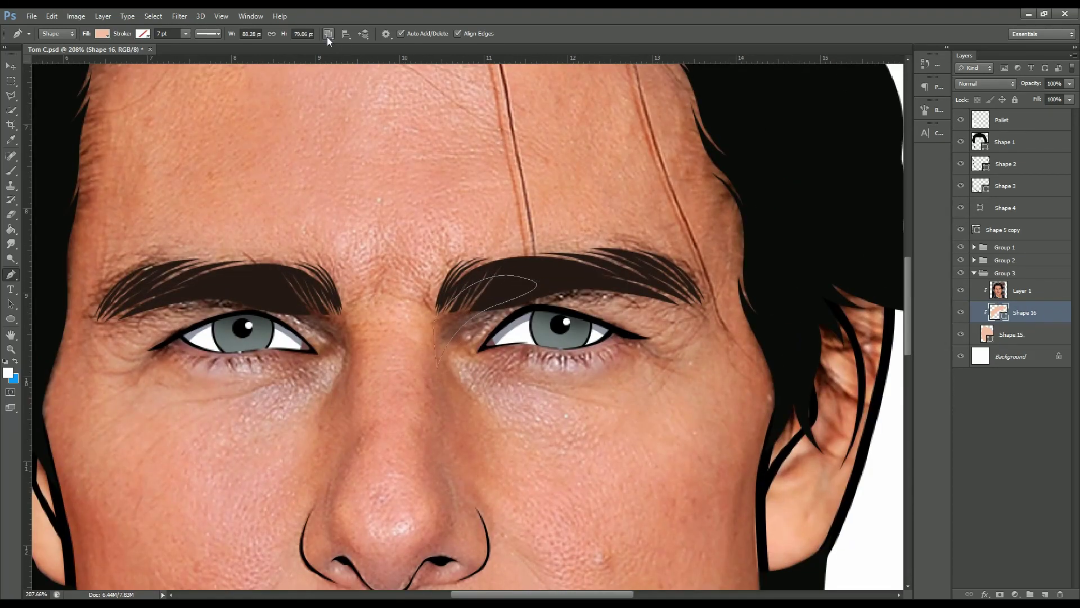
scroll(394, 281, "down", 1)
Trace a closed shading path from the left brow around and across the nostrils.
left_click(315, 256)
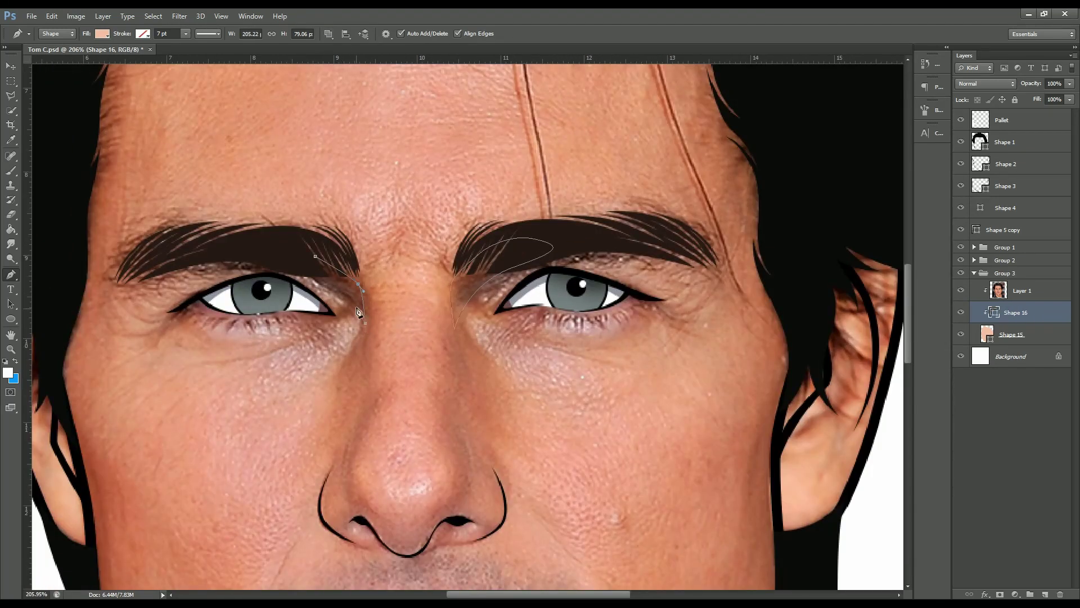
scroll(319, 284, "down", 2)
scroll(450, 416, "up", 2)
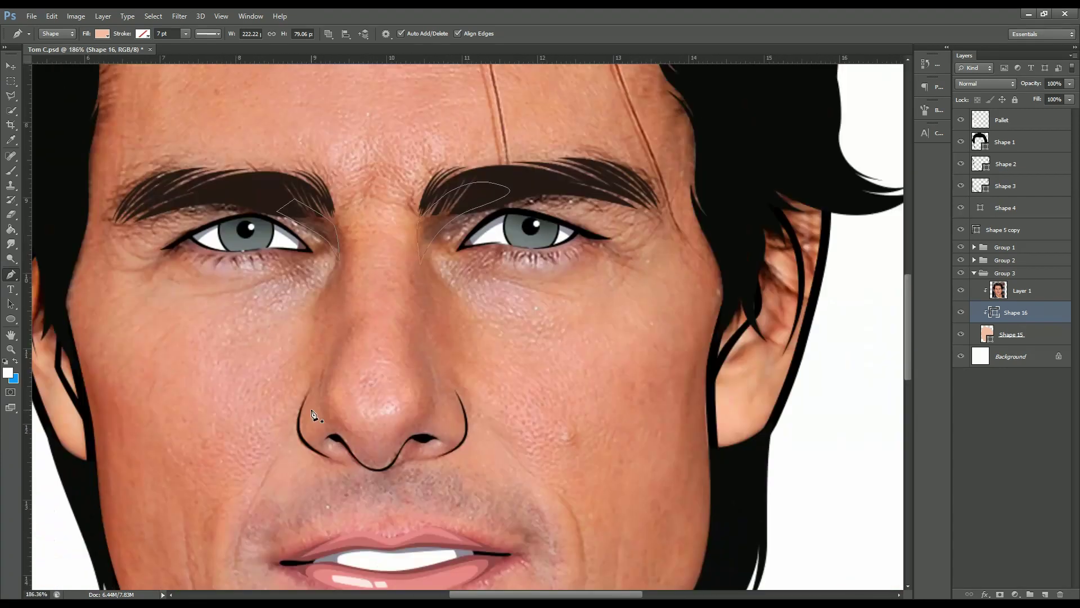
scroll(547, 417, "up", 2)
left_click_drag(544, 425, 541, 426)
left_click_drag(467, 396, 428, 396)
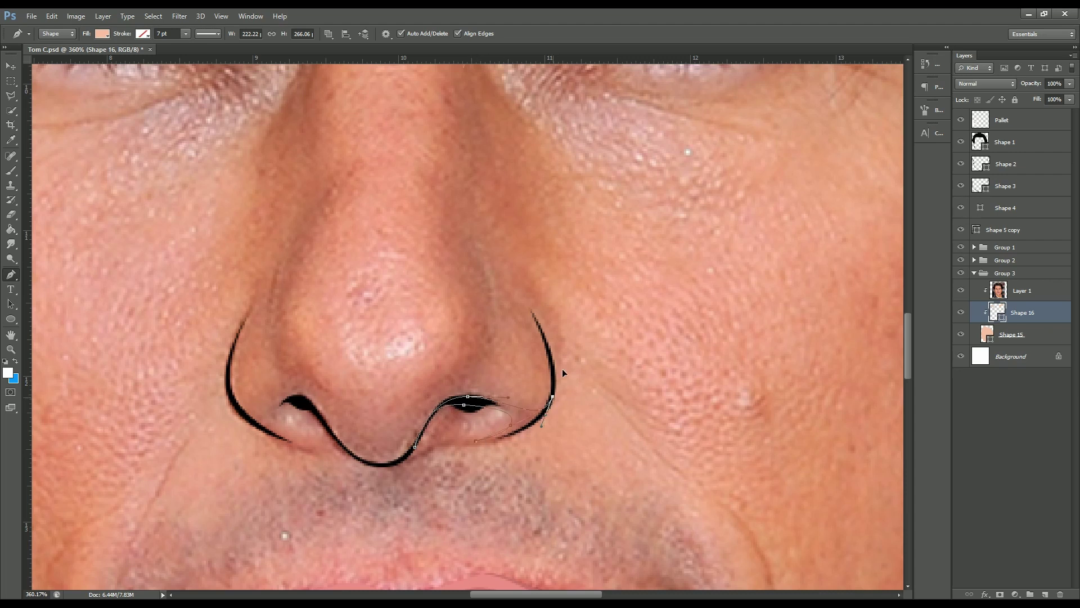
scroll(562, 369, "up", 1)
scroll(317, 369, "down", 1)
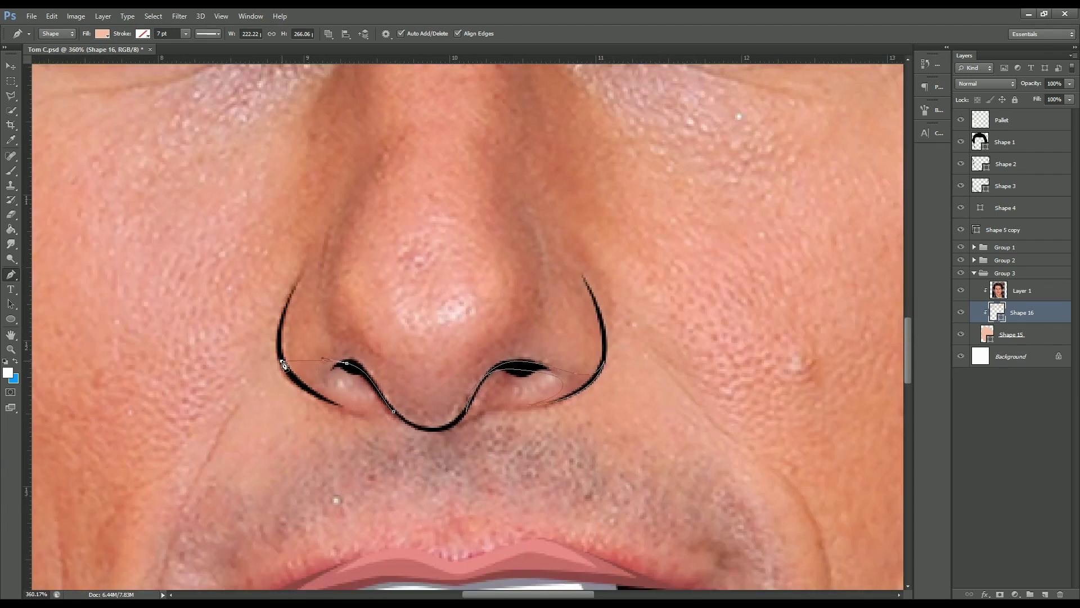
left_click_drag(280, 362, 288, 372)
scroll(288, 370, "up", 1)
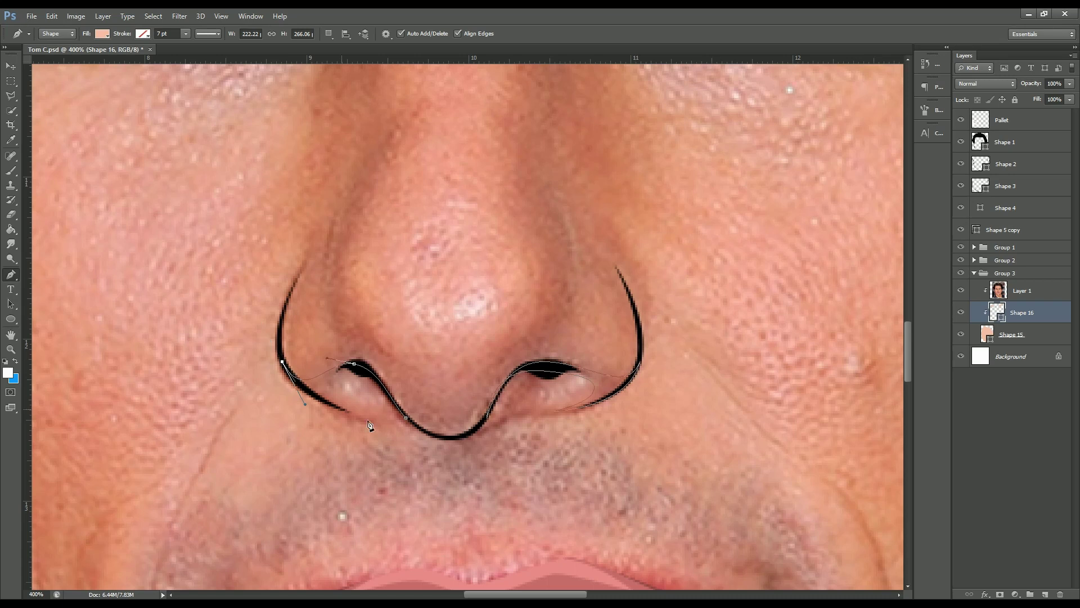
left_click(408, 423)
scroll(415, 321, "down", 3)
scroll(414, 320, "down", 1)
scroll(482, 374, "up", 3)
Draw a thin curved smile line down the right cheek fold beside the mouth.
left_click(479, 370)
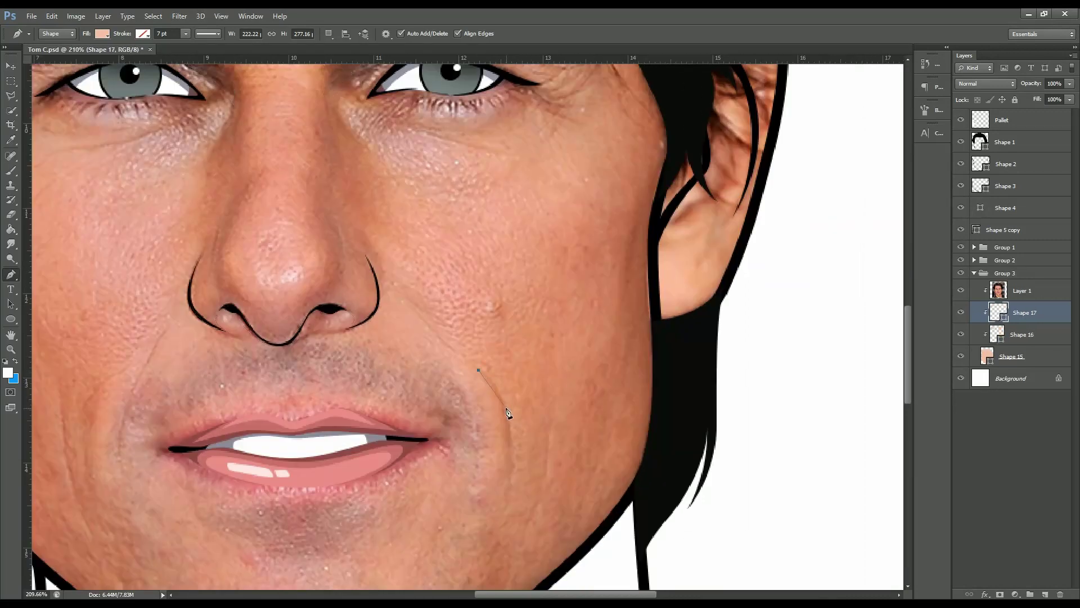
key("ctrl+z")
scroll(478, 360, "down", 3)
scroll(478, 360, "up", 3)
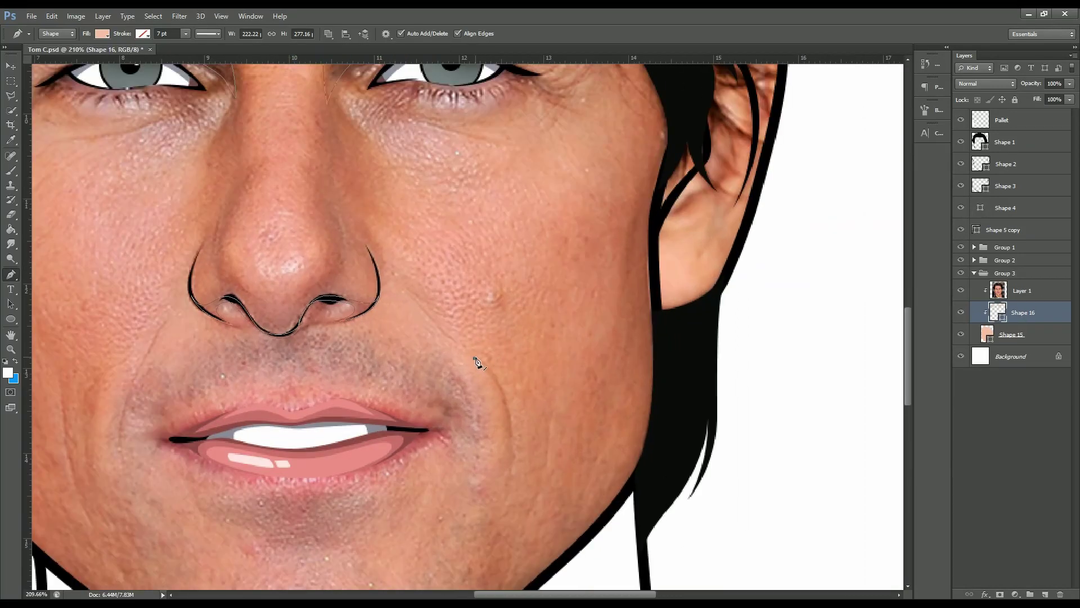
scroll(478, 366, "up", 1)
left_click(452, 322)
left_click_drag(482, 376, 489, 404)
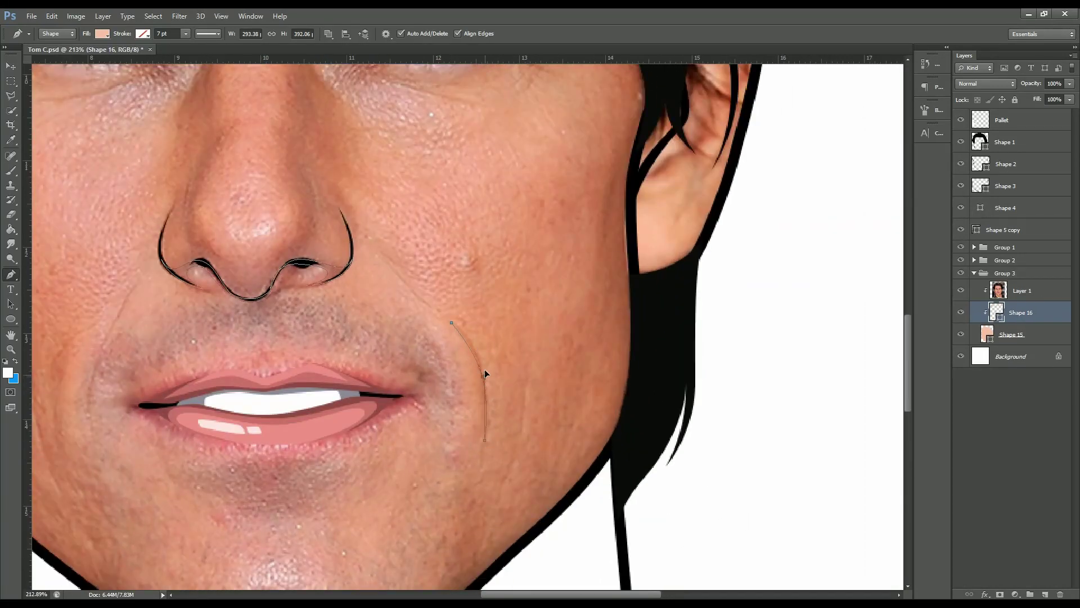
scroll(485, 376, "down", 3)
scroll(313, 314, "up", 3)
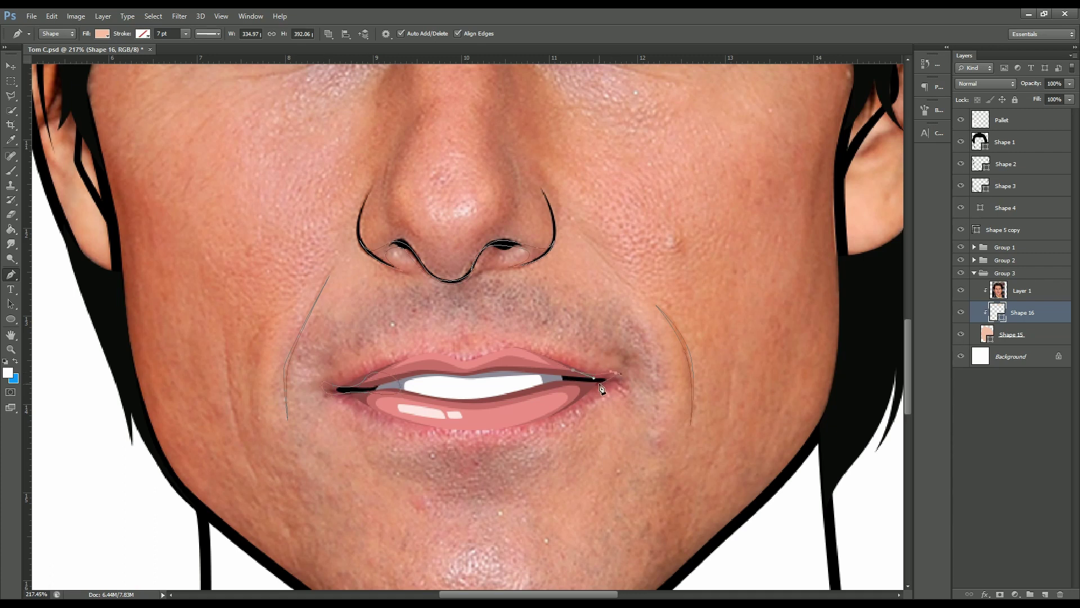
scroll(562, 379, "down", 5)
scroll(313, 357, "up", 3)
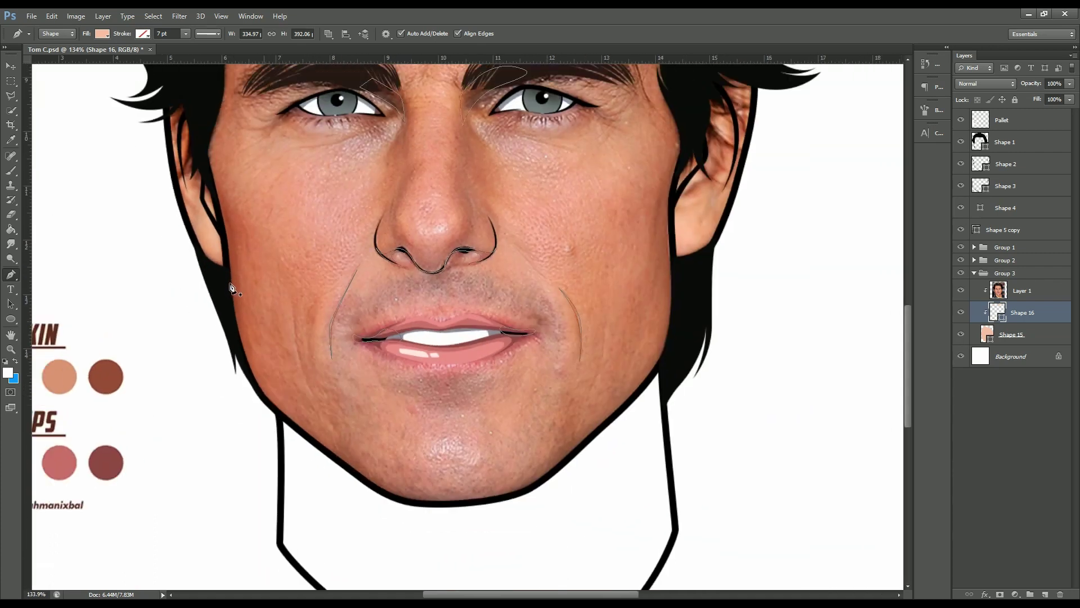
Curve the shading path below the chin and around the neck.
scroll(232, 252, "up", 2)
scroll(232, 252, "down", 4)
scroll(258, 373, "down", 1)
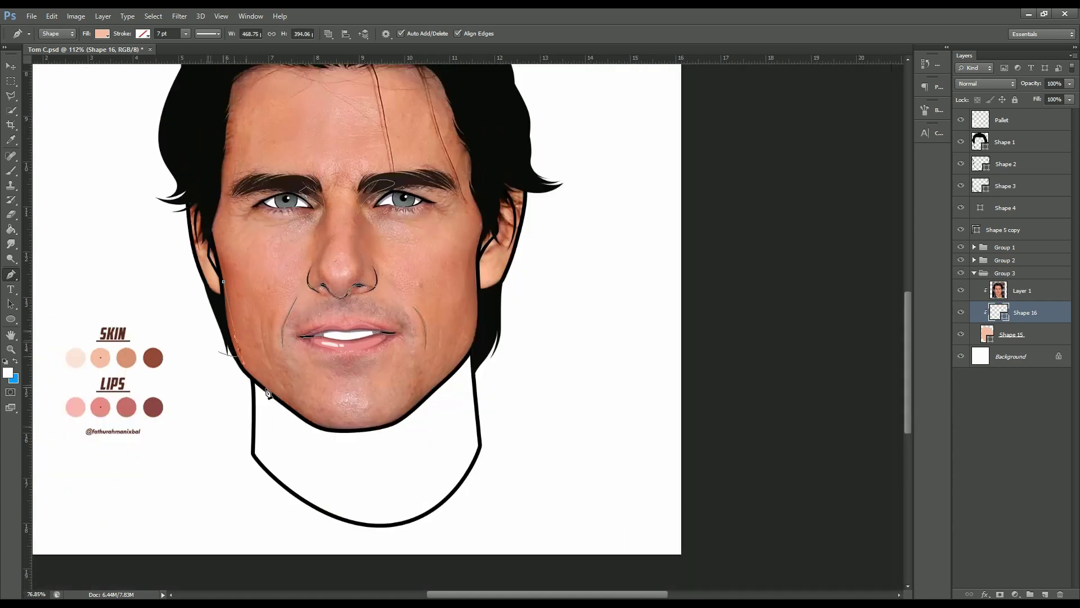
scroll(292, 404, "up", 4)
scroll(312, 415, "down", 1)
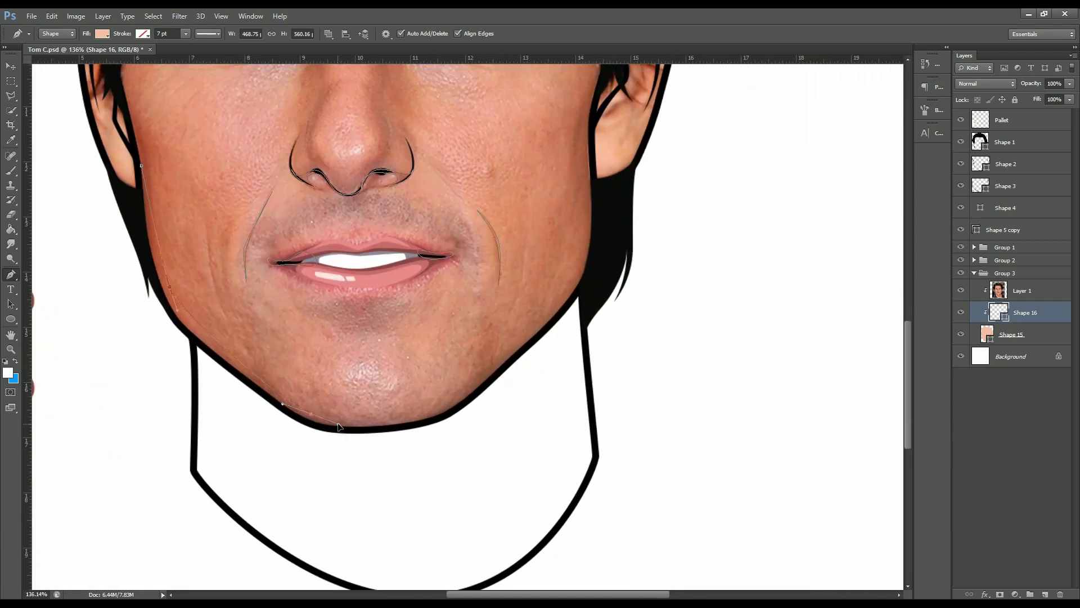
scroll(417, 432, "down", 1)
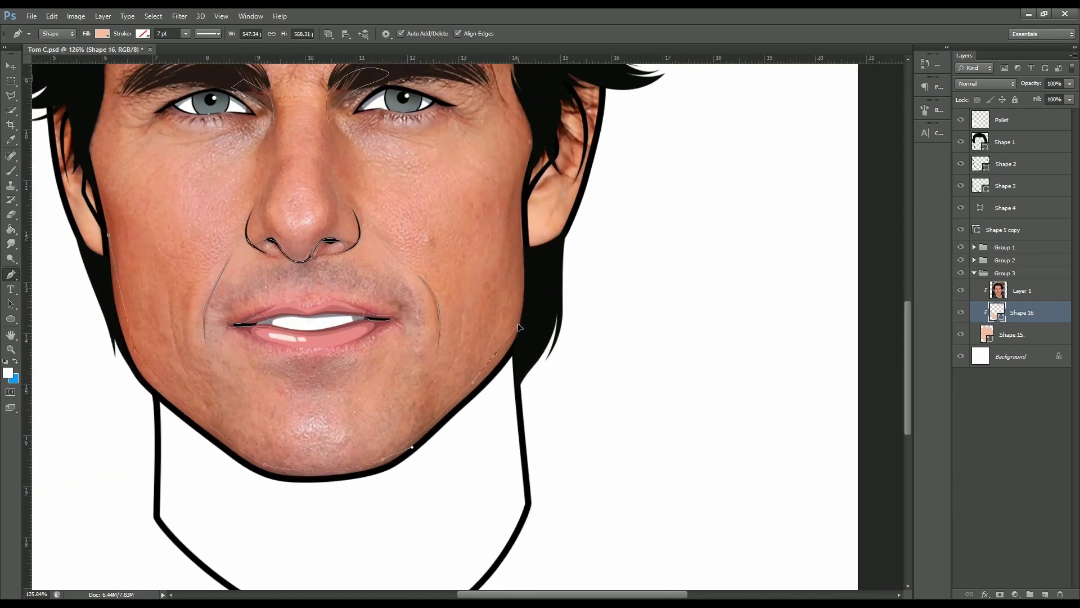
scroll(529, 371, "down", 3)
left_click_drag(313, 513, 193, 458)
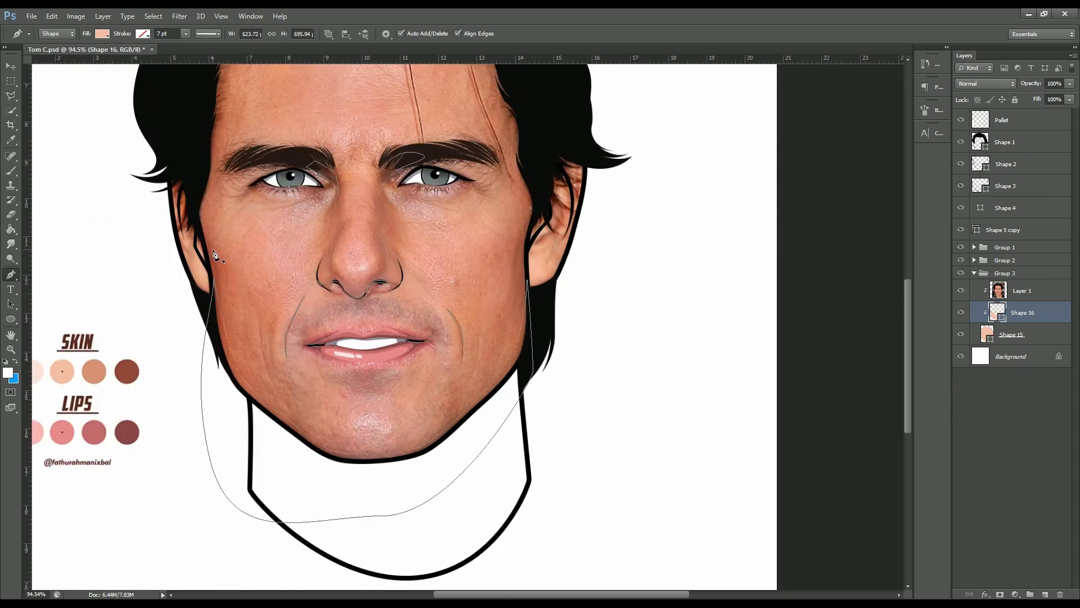
scroll(215, 254, "down", 2)
scroll(562, 253, "up", 2)
scroll(378, 107, "up", 2)
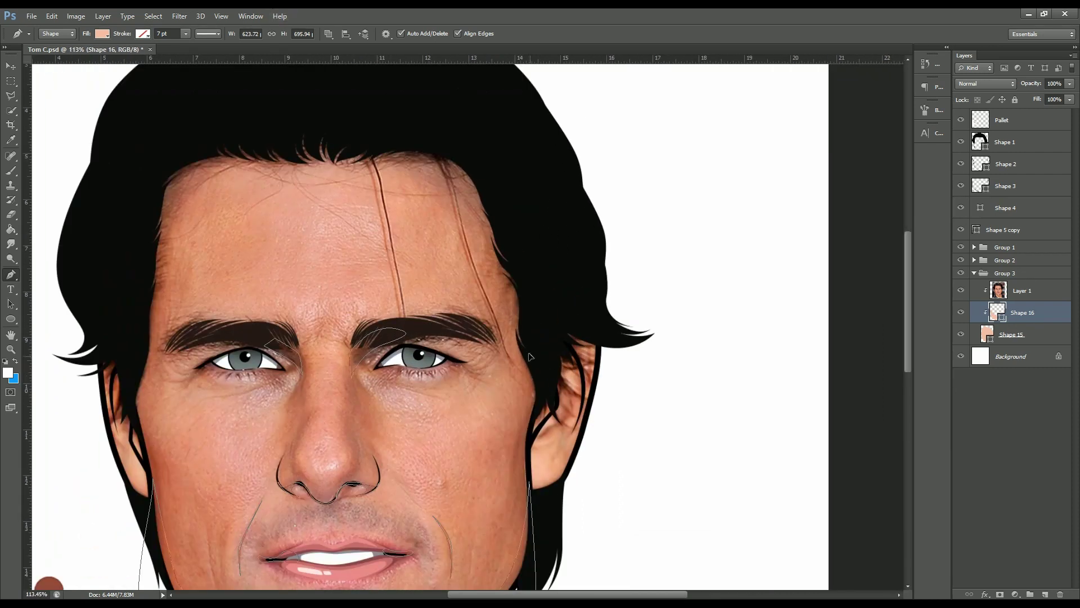
scroll(501, 318, "down", 3)
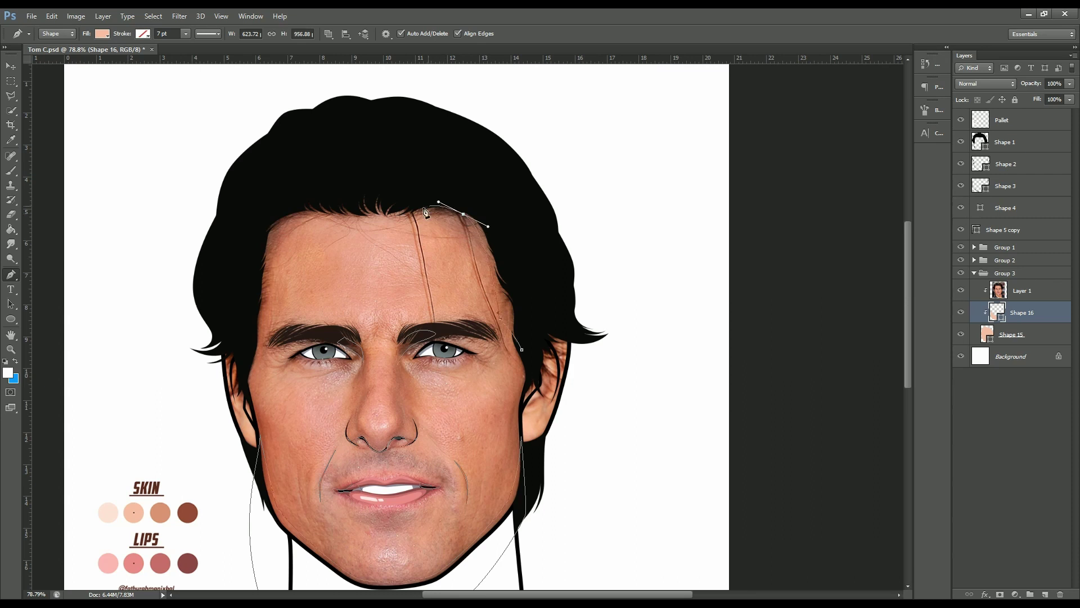
scroll(426, 212, "up", 2)
Continue the path over the hair, down to the brow and across the forehead.
left_click_drag(555, 205, 609, 251)
left_click_drag(591, 434, 616, 444)
scroll(273, 209, "down", 2)
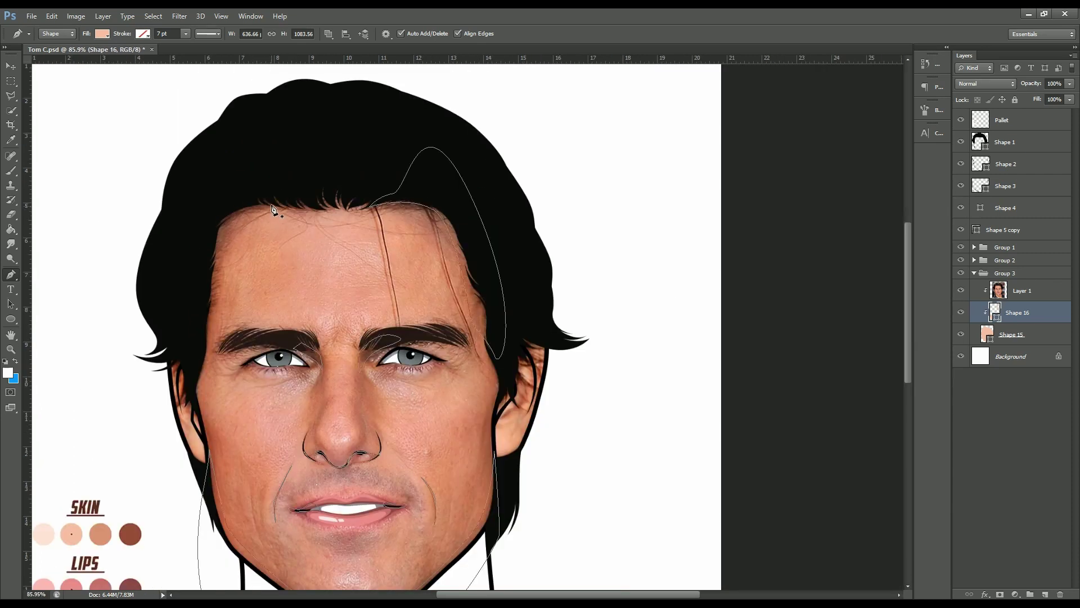
left_click(194, 395)
left_click_drag(269, 194, 286, 213)
scroll(285, 213, "down", 3)
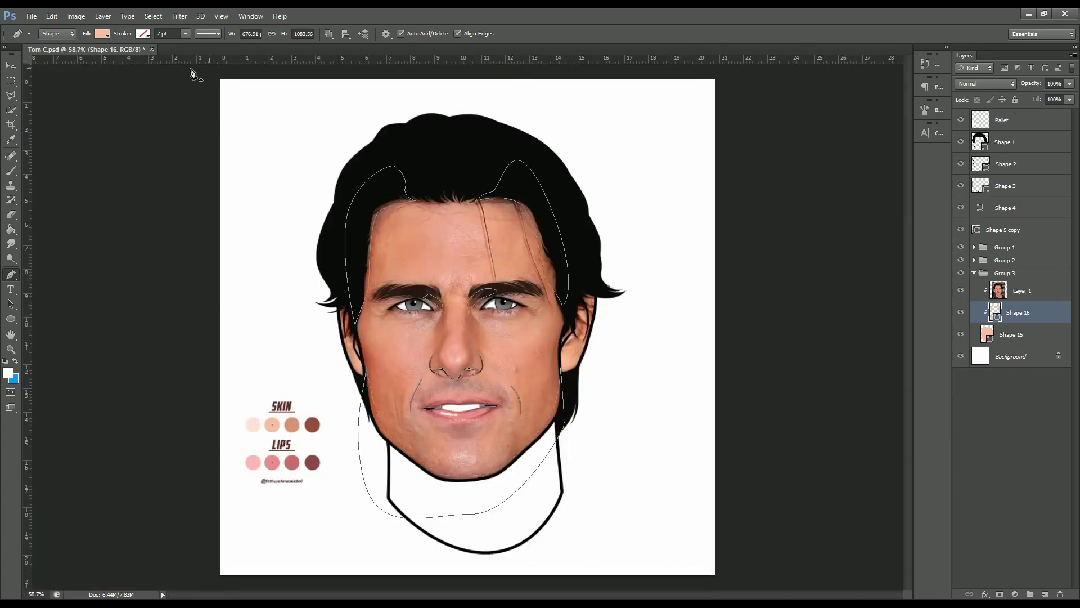
scroll(318, 452, "up", 2)
Set the shape's fill to a darker skin tone sampled from the photo.
left_click(102, 34)
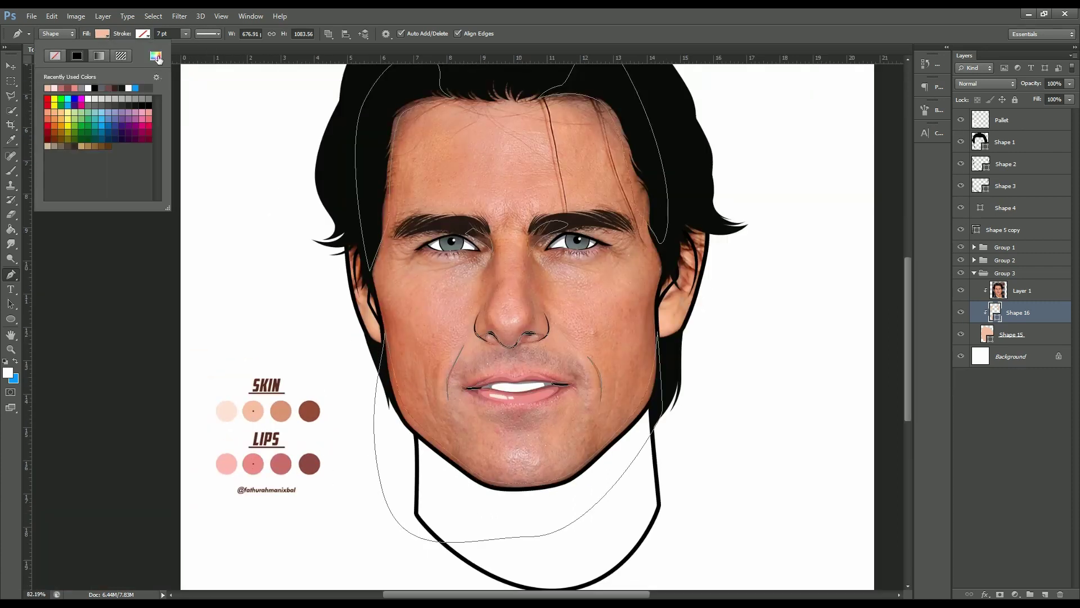
left_click(155, 55)
left_click(312, 407)
key("Return")
Move the reference photo layer below Shape 16 and add a new empty layer above it.
left_click(998, 290)
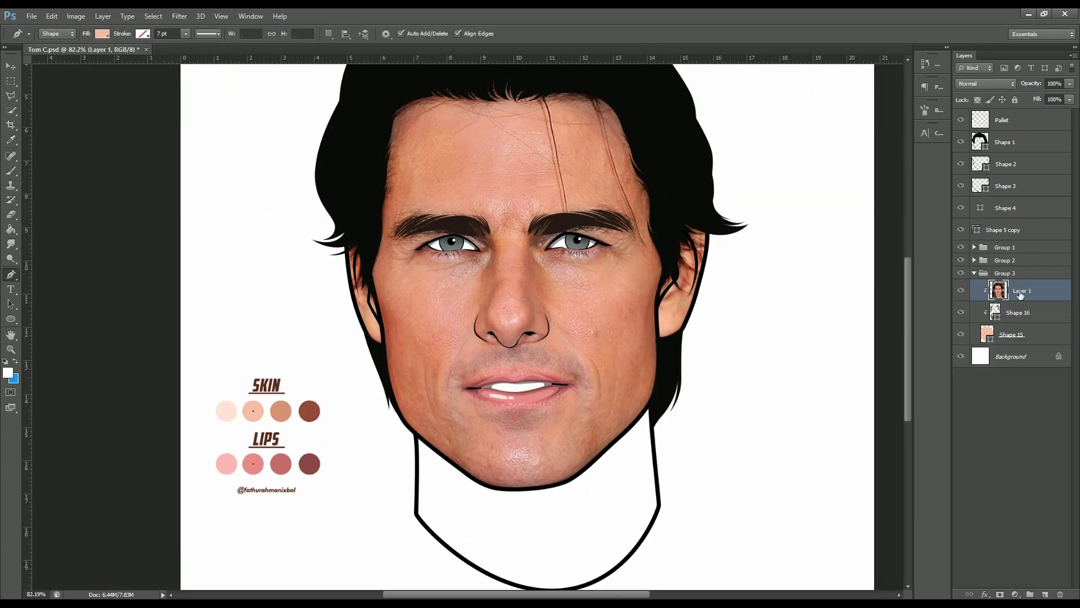
left_click_drag(998, 291, 1003, 318)
left_click(961, 312)
scroll(277, 289, "down", 3)
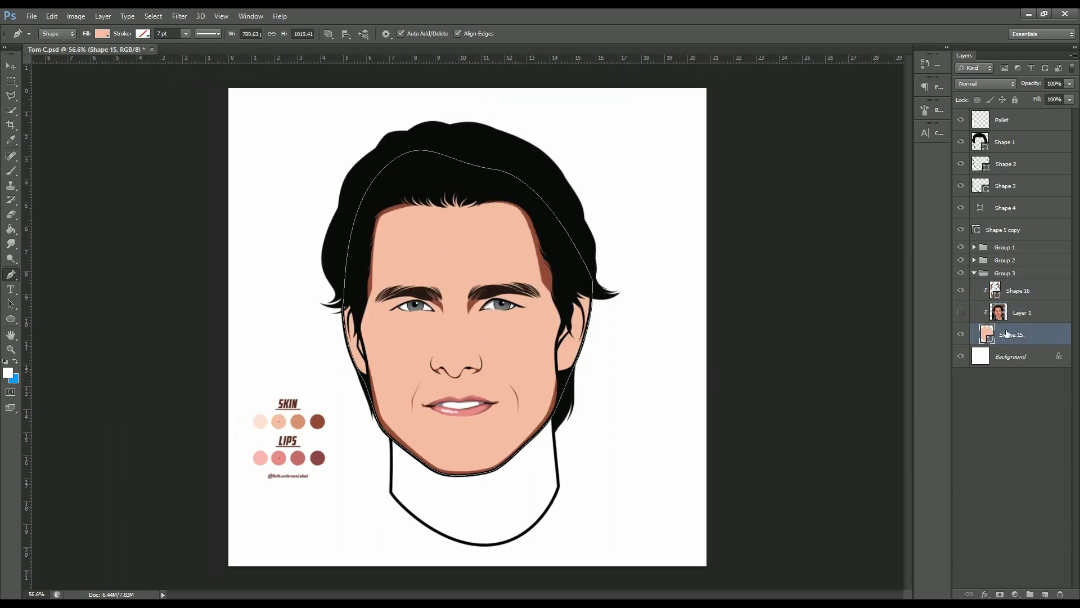
left_click(1045, 594)
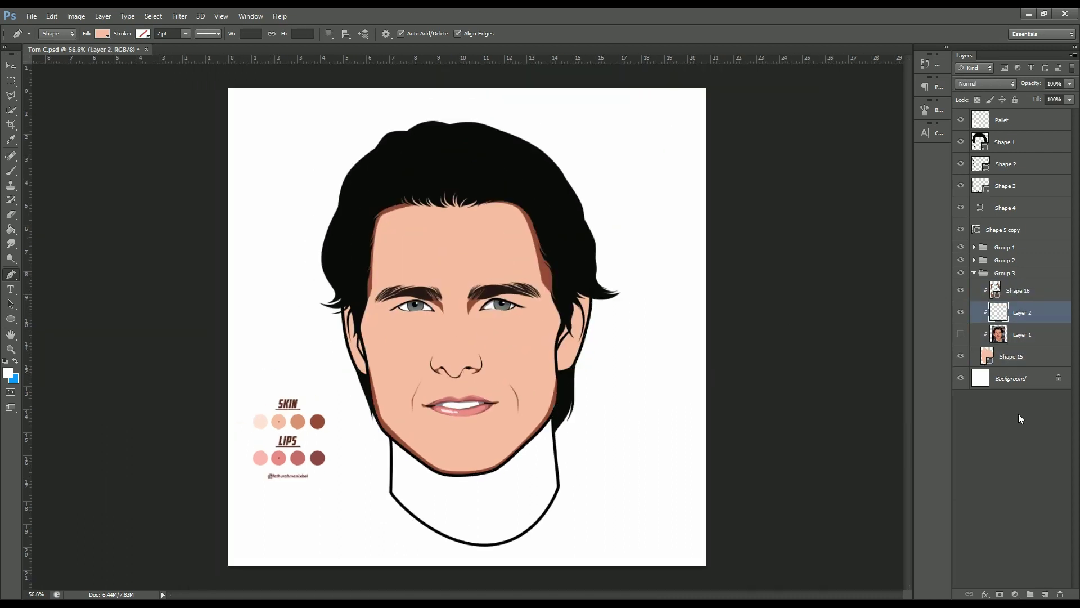
left_click(961, 335)
Start a shading shape under the eyebrow beside the nose bridge, with Fill set to none.
scroll(486, 318, "up", 5)
left_click_drag(444, 275, 436, 291)
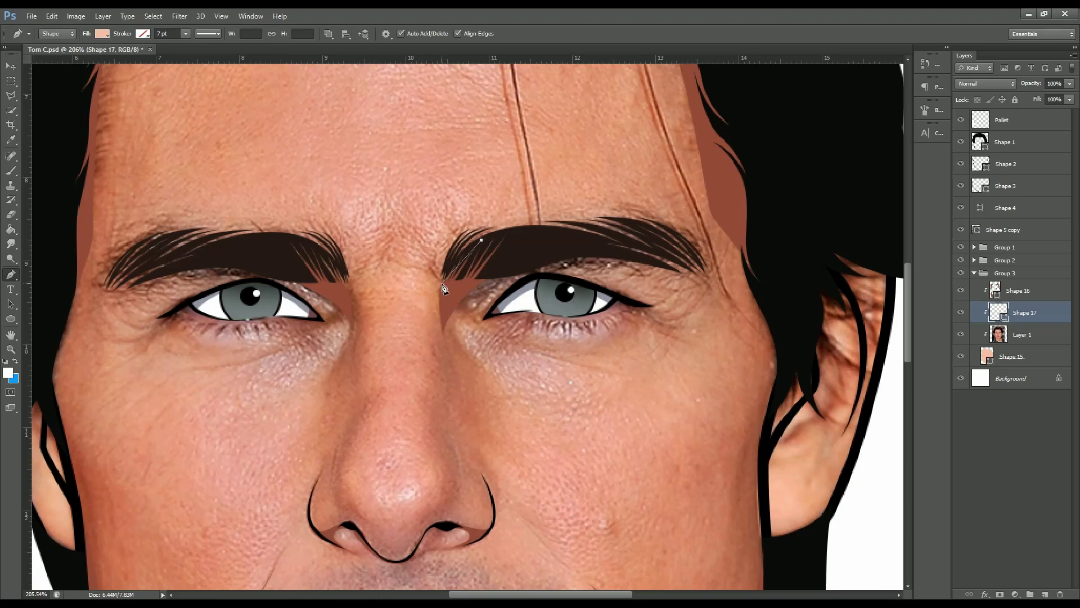
scroll(436, 291, "down", 3)
scroll(444, 343, "up", 2)
left_click(445, 343)
left_click(459, 360)
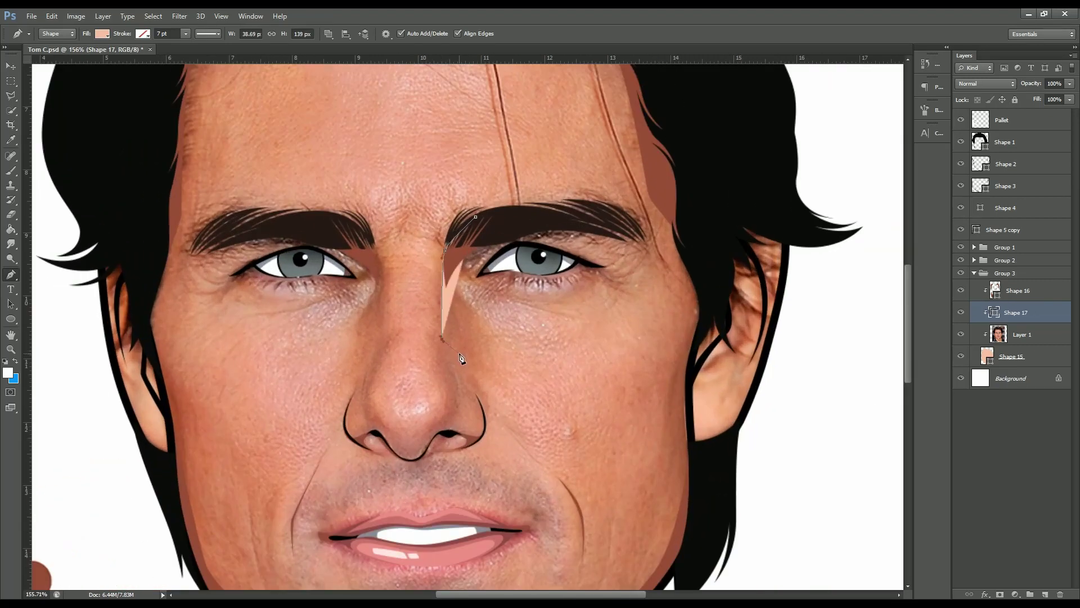
left_click(475, 216)
left_click(101, 34)
Outline the right eye along the lower and upper lids and over the eyebrow.
scroll(470, 290, "up", 3)
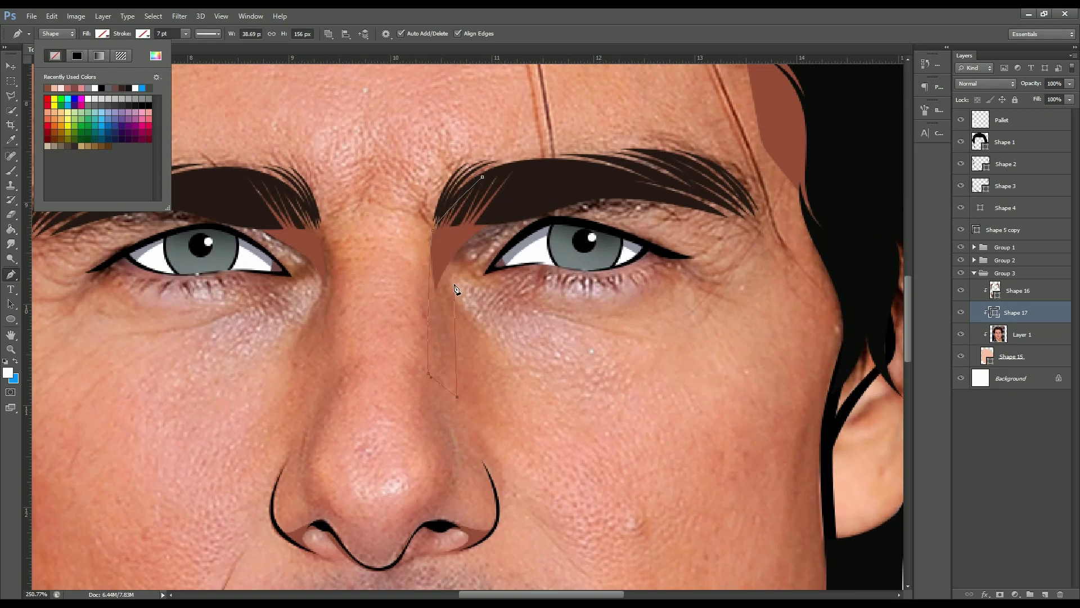
left_click(454, 284)
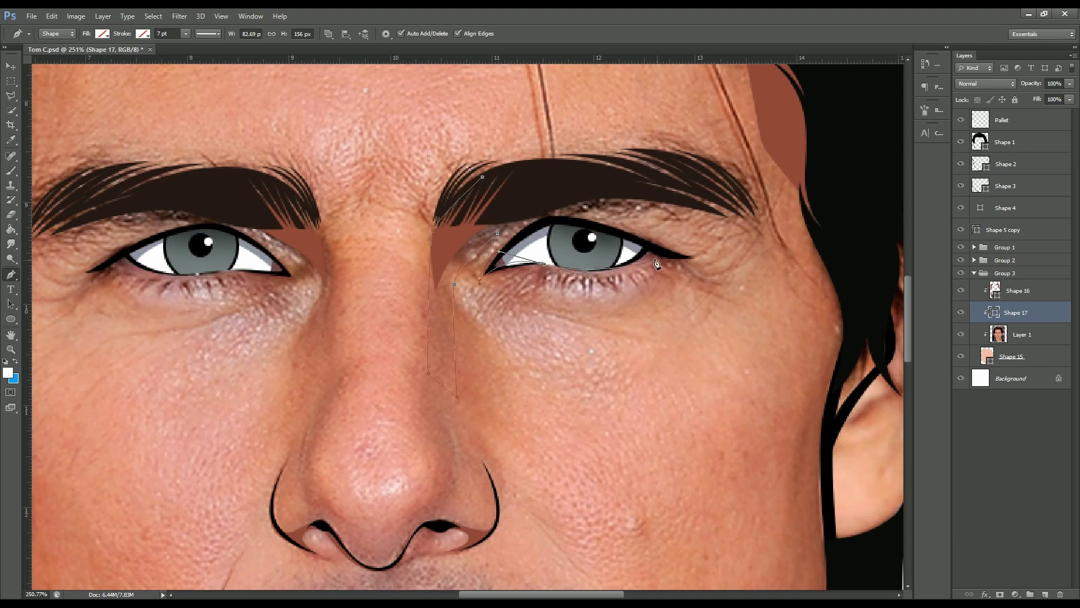
scroll(656, 263, "up", 2)
left_click(483, 300)
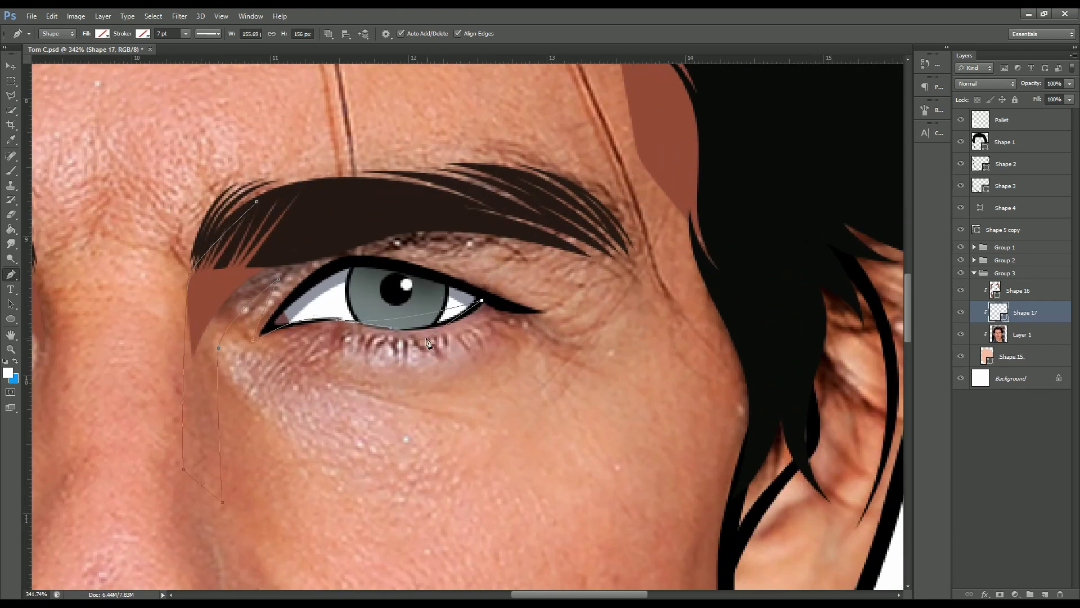
left_click_drag(417, 343, 365, 341)
left_click(556, 321)
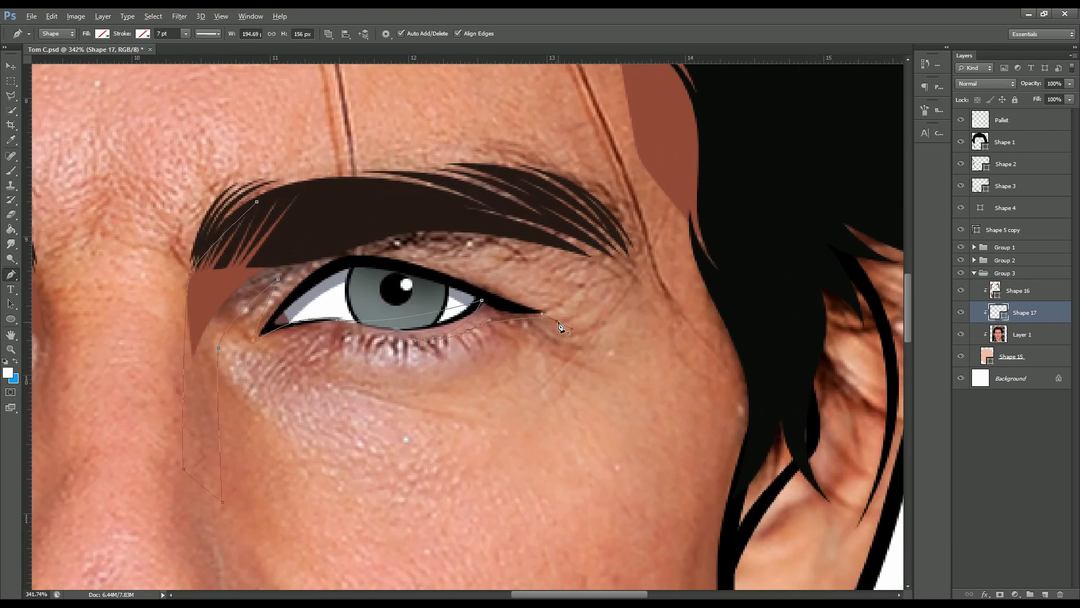
left_click_drag(314, 274, 341, 246)
left_click(451, 229)
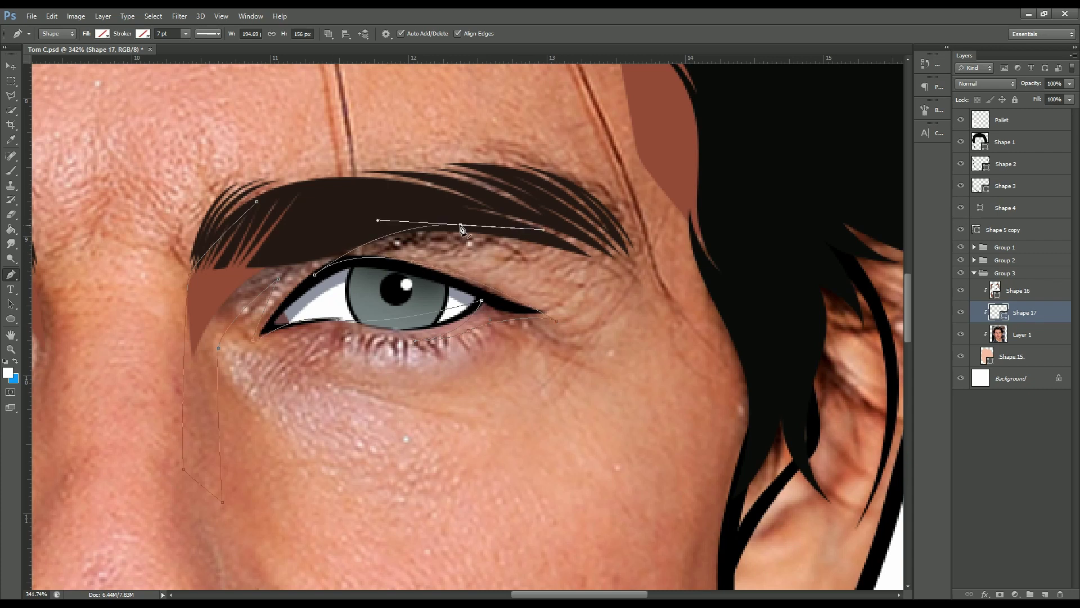
scroll(540, 227, "down", 3)
left_click_drag(422, 204, 400, 198)
scroll(453, 201, "down", 2)
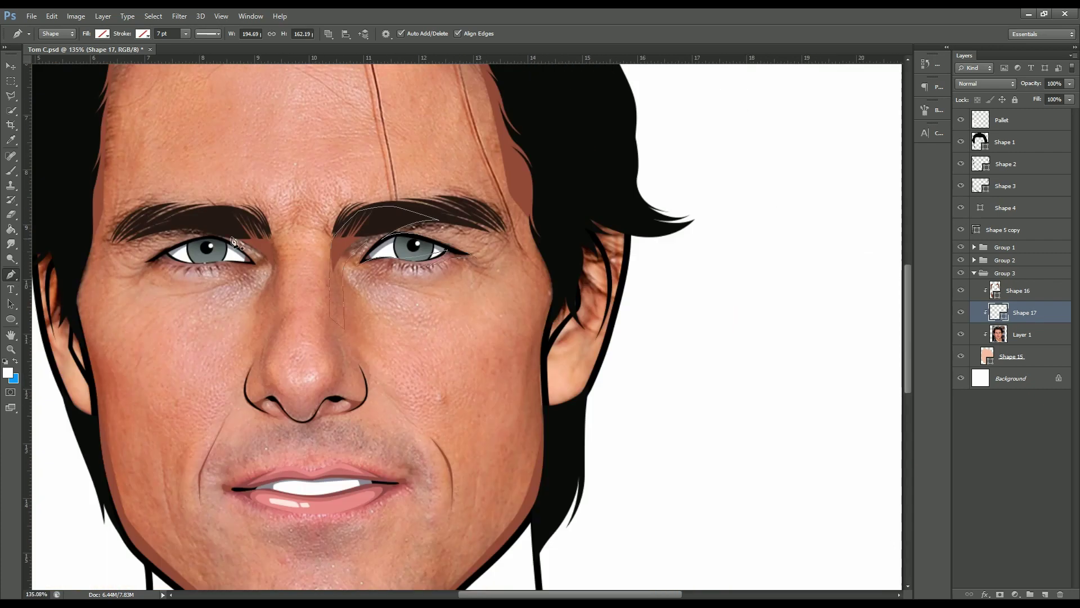
scroll(263, 225, "up", 4)
Outline the other eye from its eyebrow down the nose side along the lower lid.
left_click(277, 207)
left_click(314, 237)
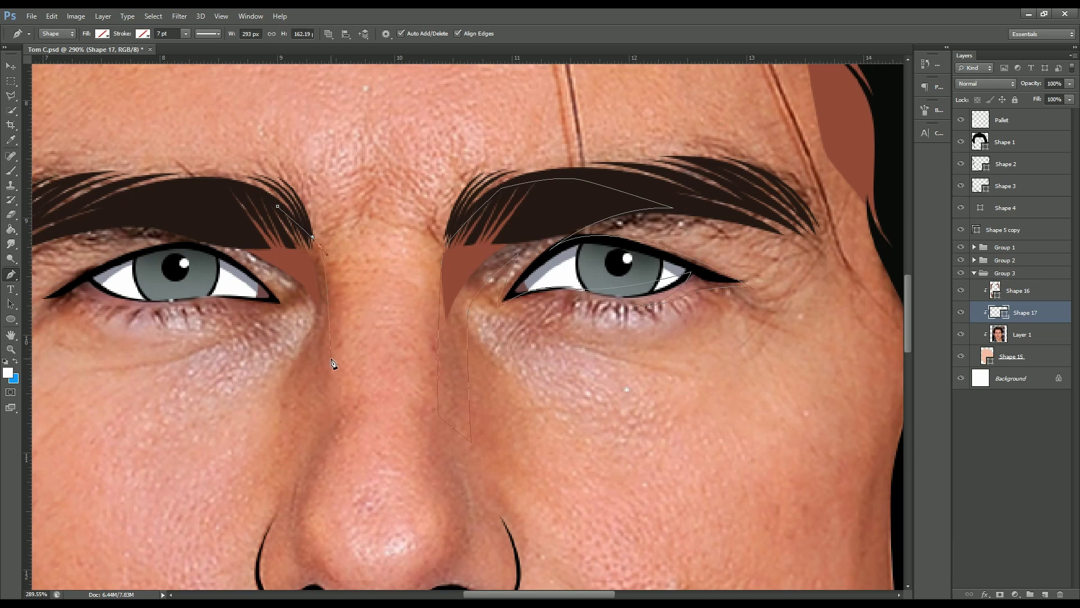
left_click(260, 258)
left_click(285, 306)
scroll(285, 306, "down", 1)
scroll(259, 307, "up", 2)
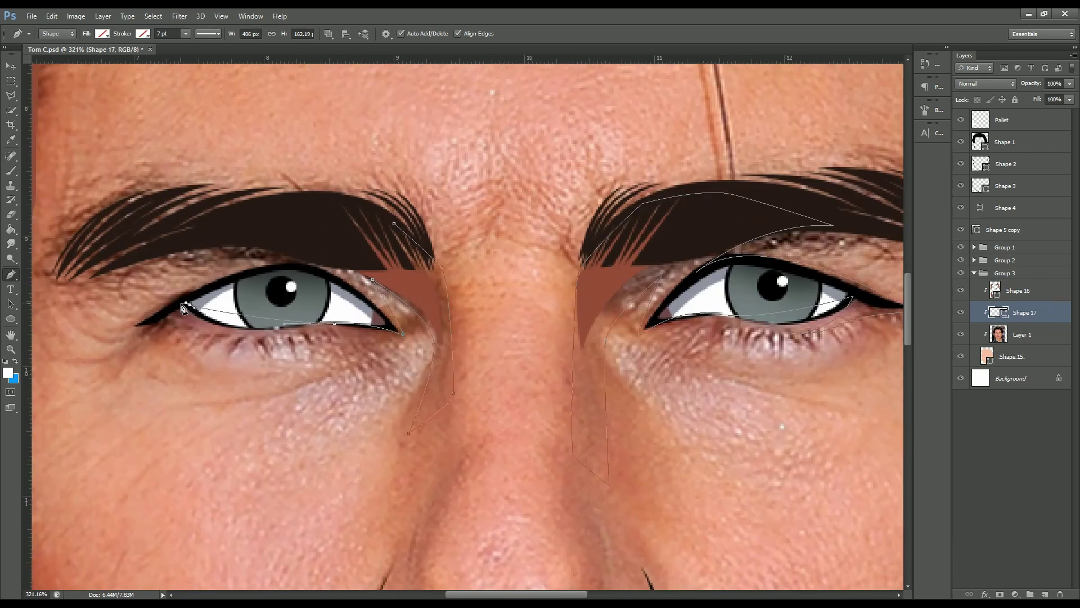
left_click_drag(183, 308, 236, 344)
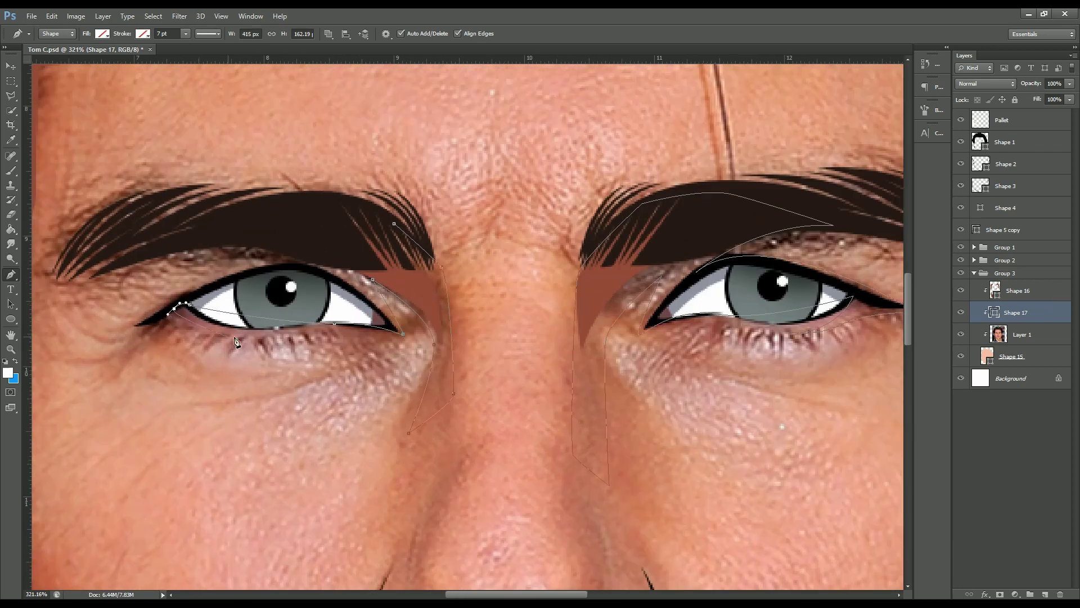
Continue that outline across the upper lid and up along the eyebrow.
left_click(141, 325)
left_click(219, 279)
left_click(314, 273)
left_click_drag(248, 230, 193, 223)
left_click_drag(288, 208, 332, 200)
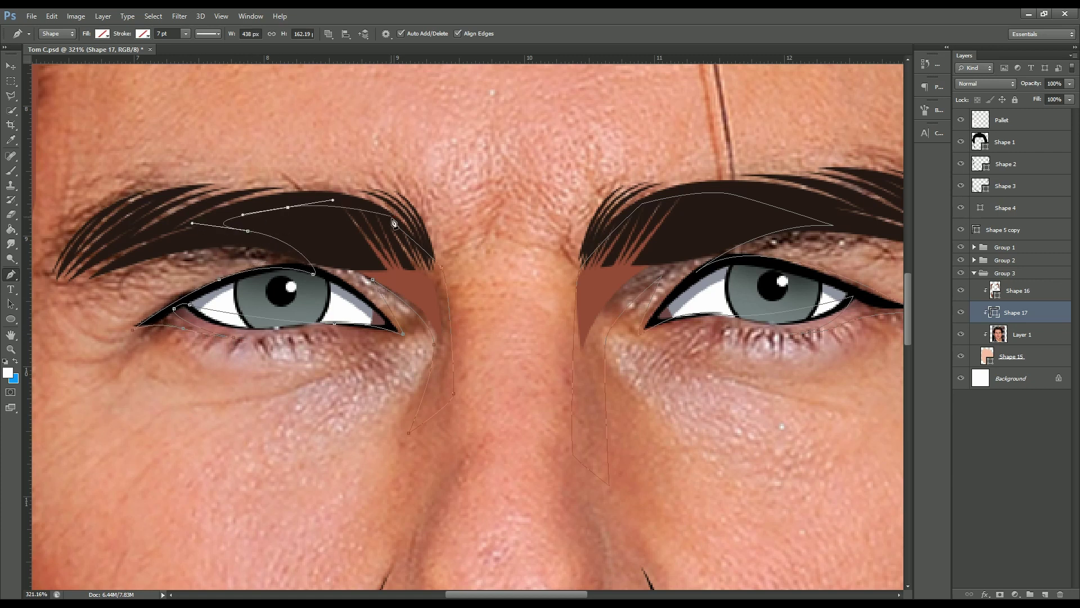
scroll(394, 223, "down", 5)
scroll(394, 223, "down", 2)
scroll(232, 318, "up", 2)
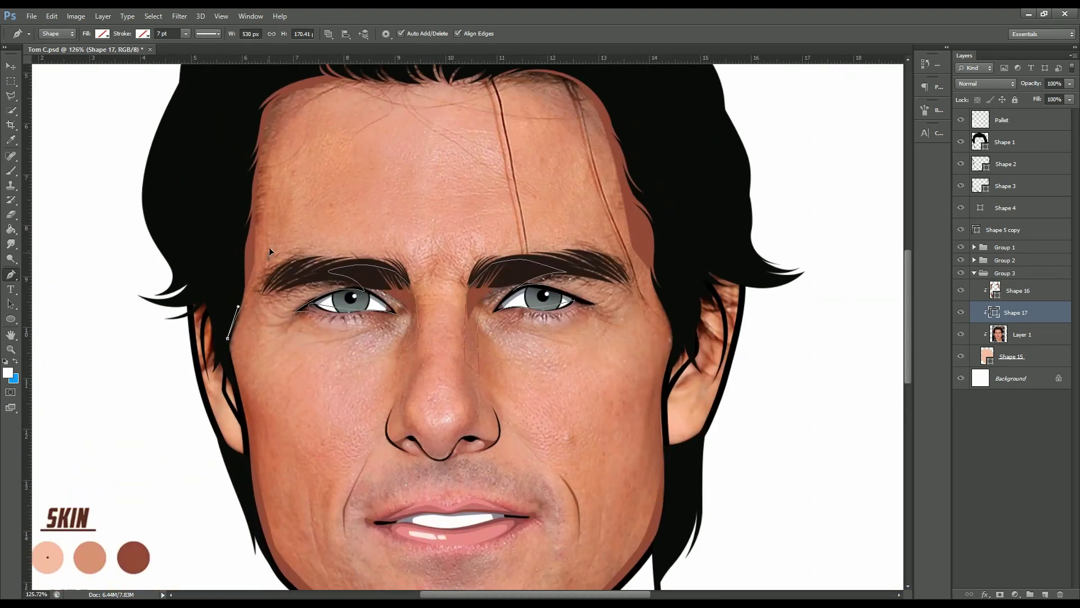
Trace a closed outline up the forehead sides, along the hairline and down the temple.
scroll(269, 251, "down", 2)
left_click_drag(282, 232, 285, 214)
left_click_drag(416, 209, 450, 210)
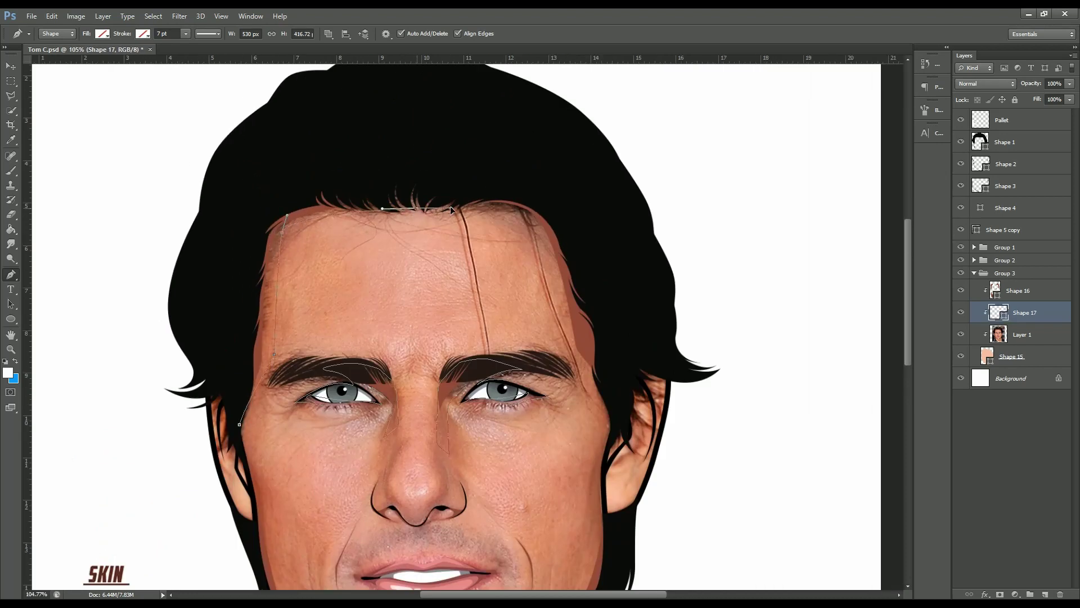
left_click(520, 209)
left_click(558, 338)
left_click_drag(608, 398, 612, 413)
left_click_drag(240, 424, 245, 180)
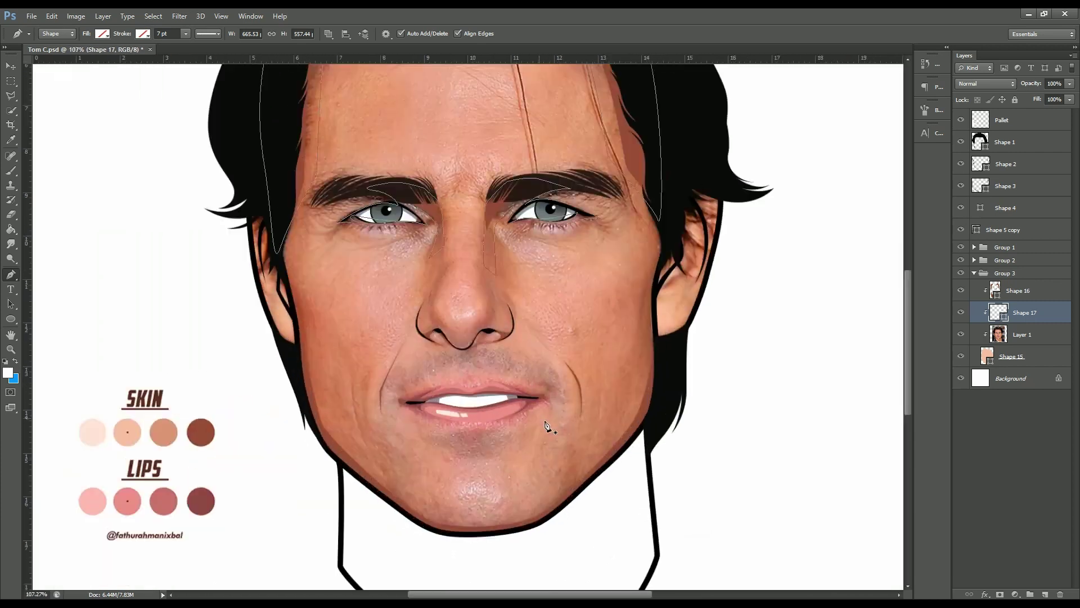
scroll(546, 426, "down", 2)
left_click(961, 334)
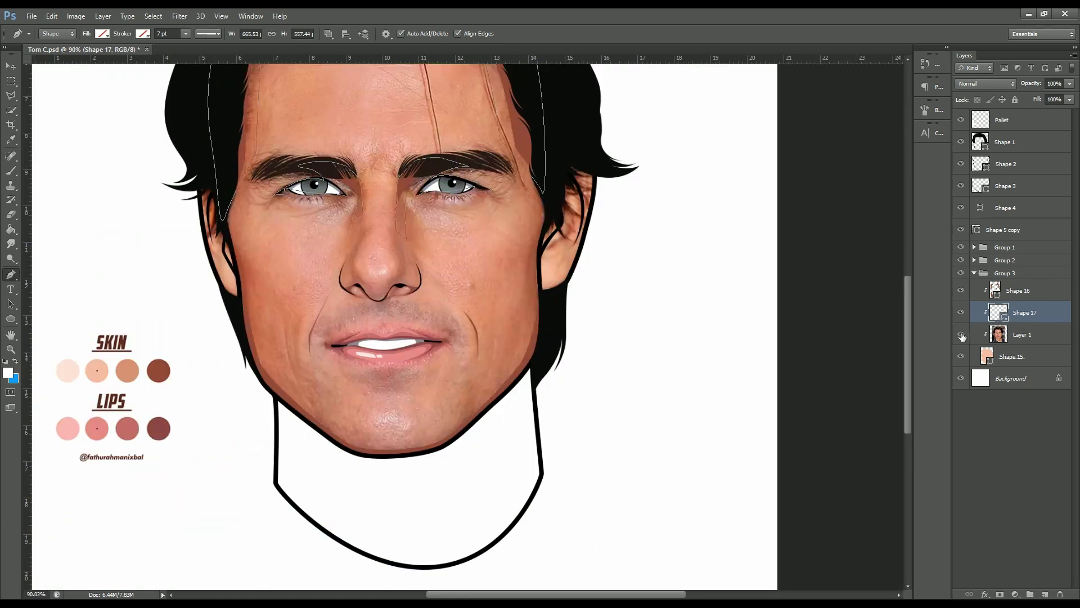
left_click(961, 334)
left_click(961, 334)
scroll(361, 272, "up", 5)
Outline a closed shape under the nose curving around both nostril wings.
left_click(342, 263)
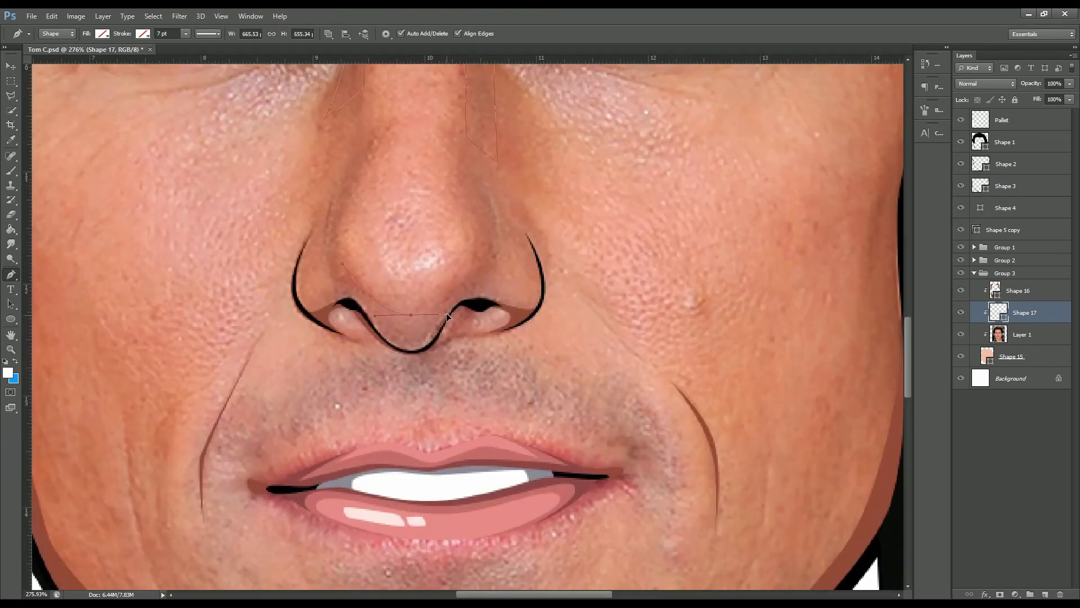
left_click_drag(447, 317, 456, 306)
left_click_drag(504, 232, 499, 245)
left_click_drag(434, 342, 398, 368)
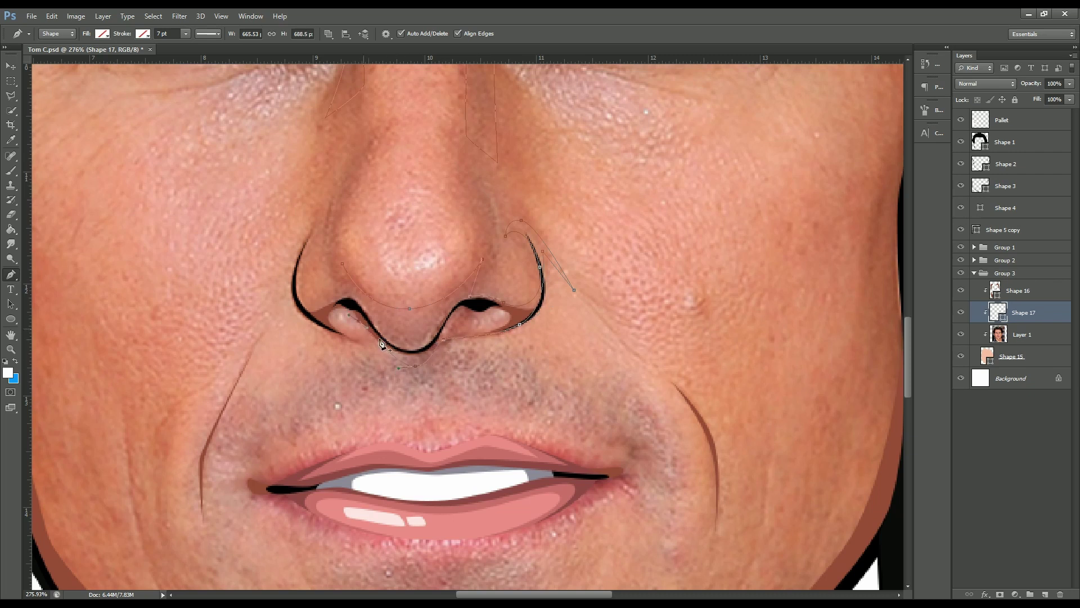
left_click_drag(294, 299, 284, 271)
scroll(294, 301, "down", 5)
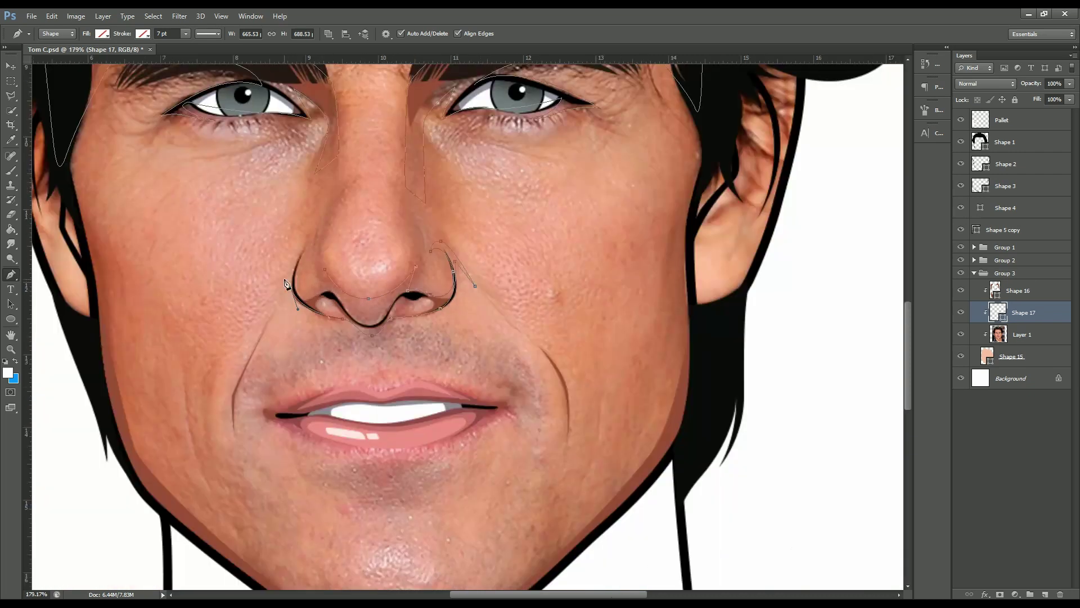
scroll(285, 321, "up", 5)
left_click_drag(317, 237, 335, 223)
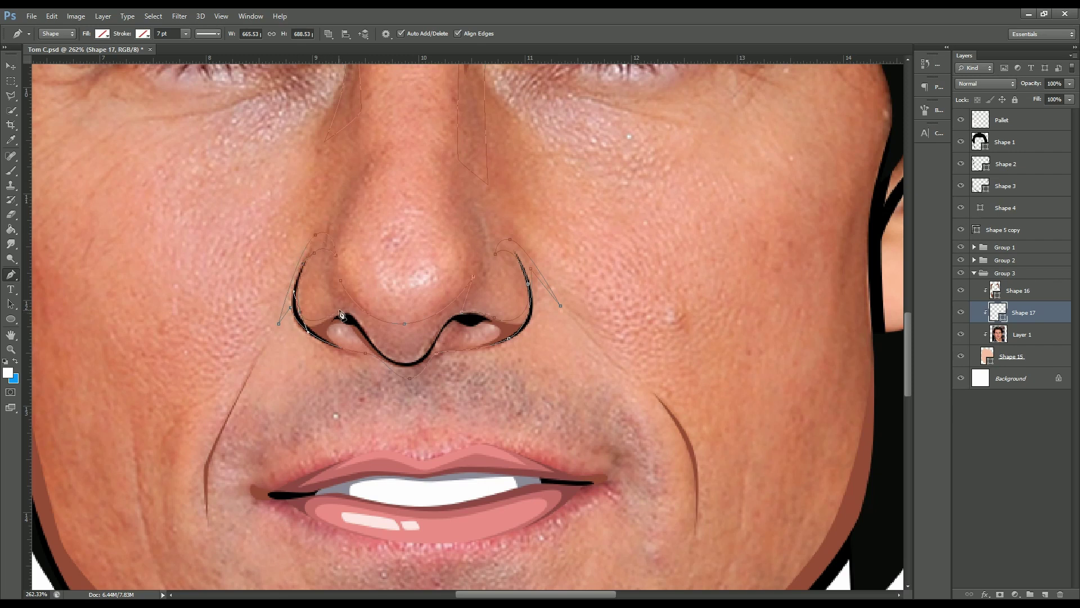
left_click(342, 282)
Extend a short shading line past the lip corner.
scroll(371, 284, "down", 5)
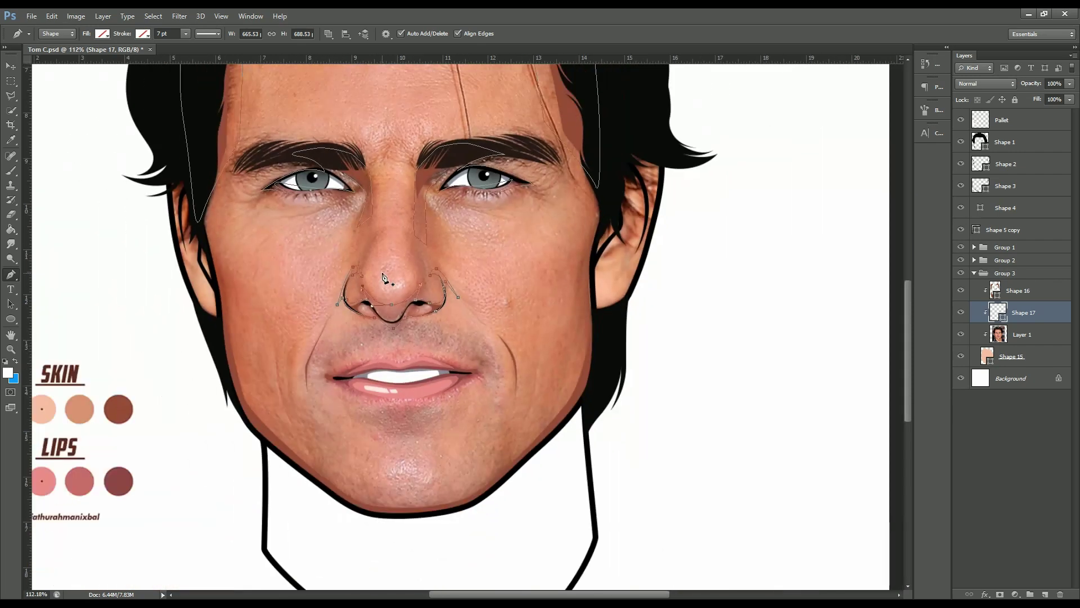
scroll(456, 336, "up", 5)
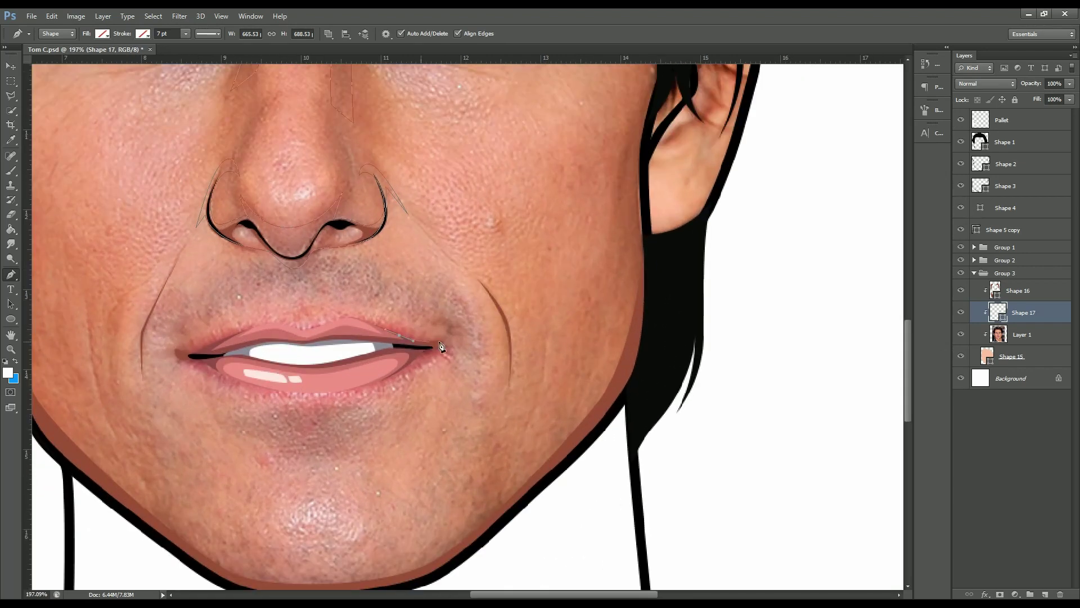
left_click_drag(450, 330, 456, 342)
left_click(420, 354)
Add Shape 17 anchors along the left jaw and down to the chin.
scroll(394, 338, "down", 4)
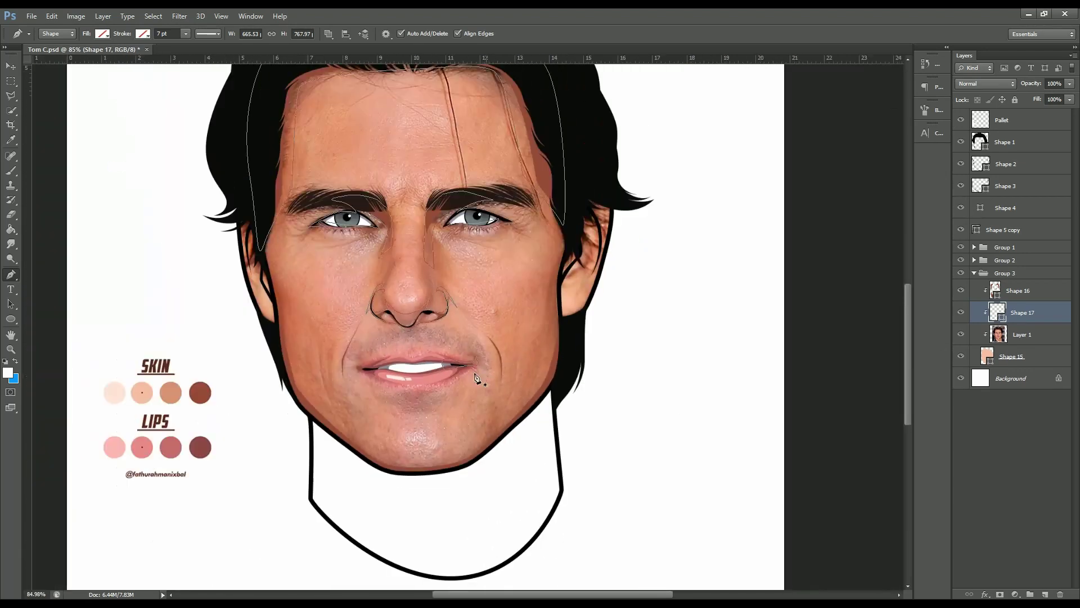
scroll(264, 251, "up", 2)
scroll(292, 302, "down", 2)
scroll(292, 302, "up", 2)
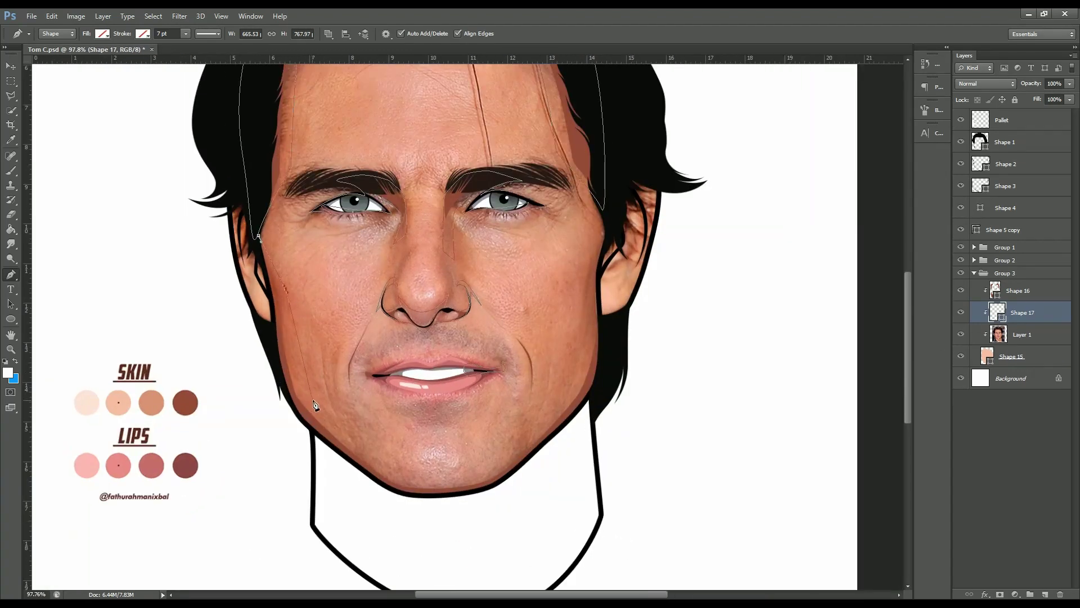
scroll(292, 302, "down", 2)
scroll(291, 301, "up", 1)
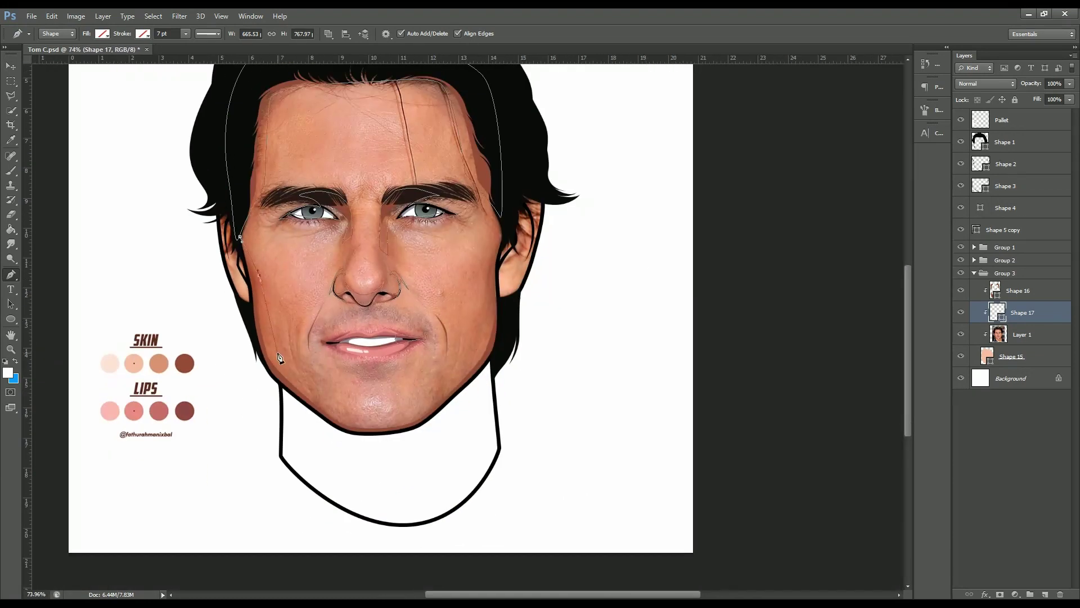
scroll(291, 380, "up", 2)
left_click(318, 400)
scroll(309, 388, "up", 2)
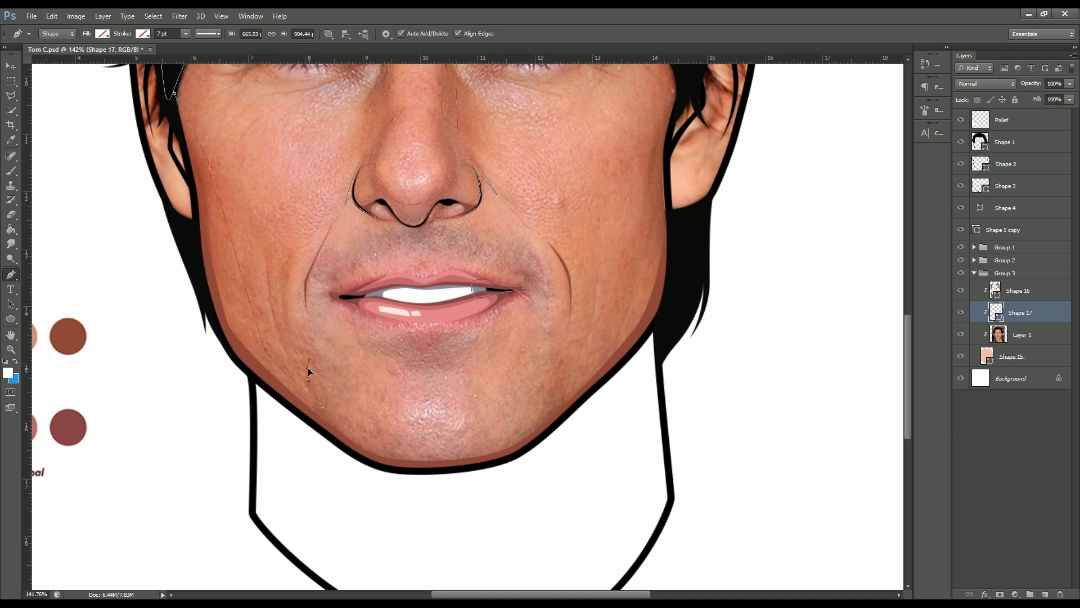
scroll(360, 430, "down", 1)
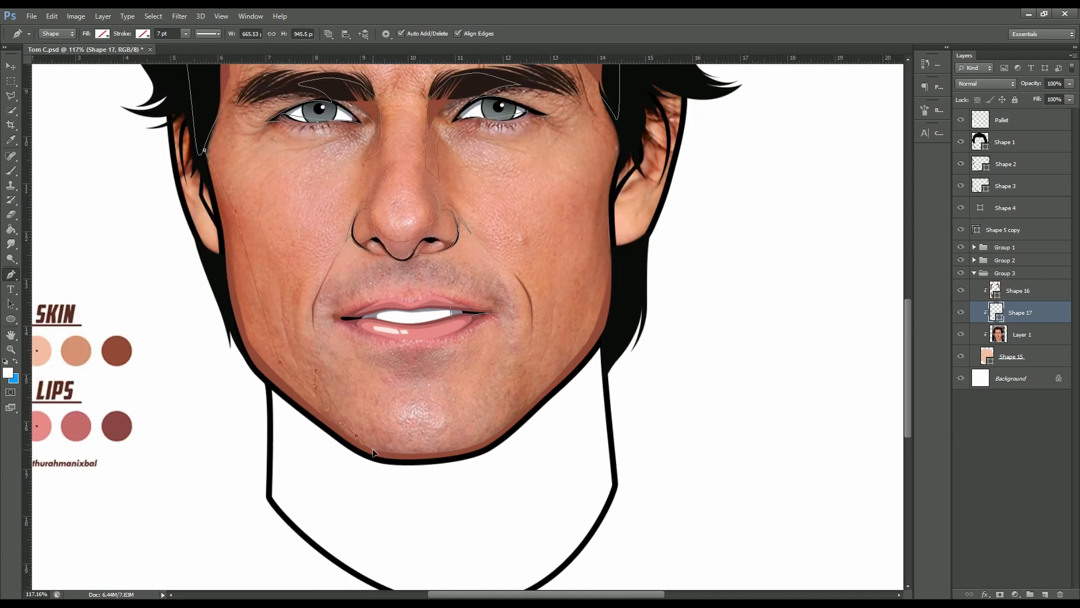
left_click(374, 451)
scroll(504, 427, "down", 3)
scroll(551, 367, "up", 2)
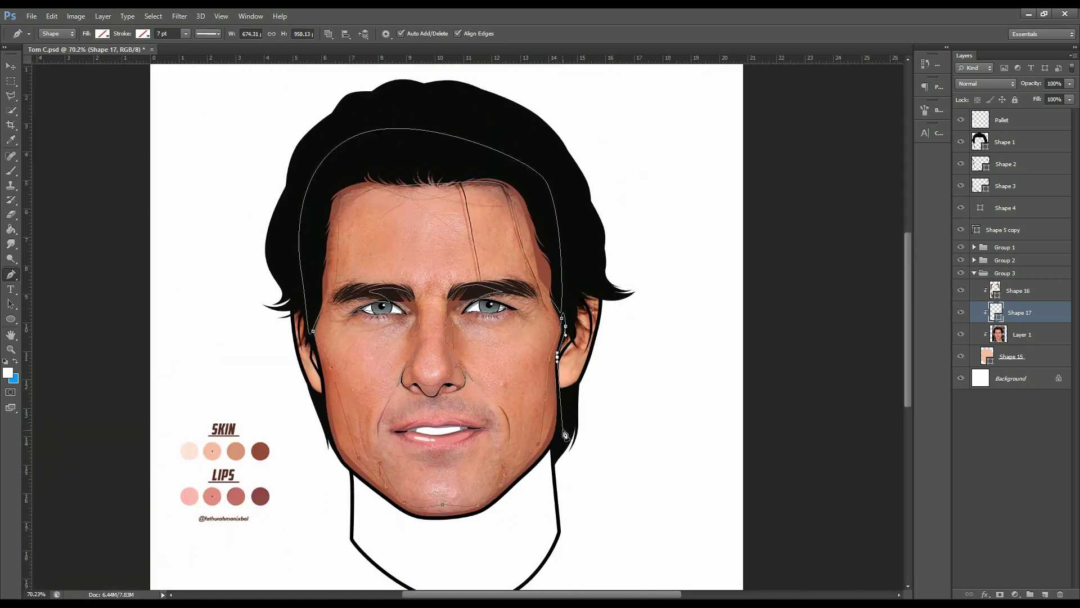
Trace shadow curves down the right face side, below the jaw and around the left ear.
scroll(560, 372, "down", 1)
left_click(520, 546)
left_click_drag(392, 573, 322, 510)
scroll(323, 384, "up", 2)
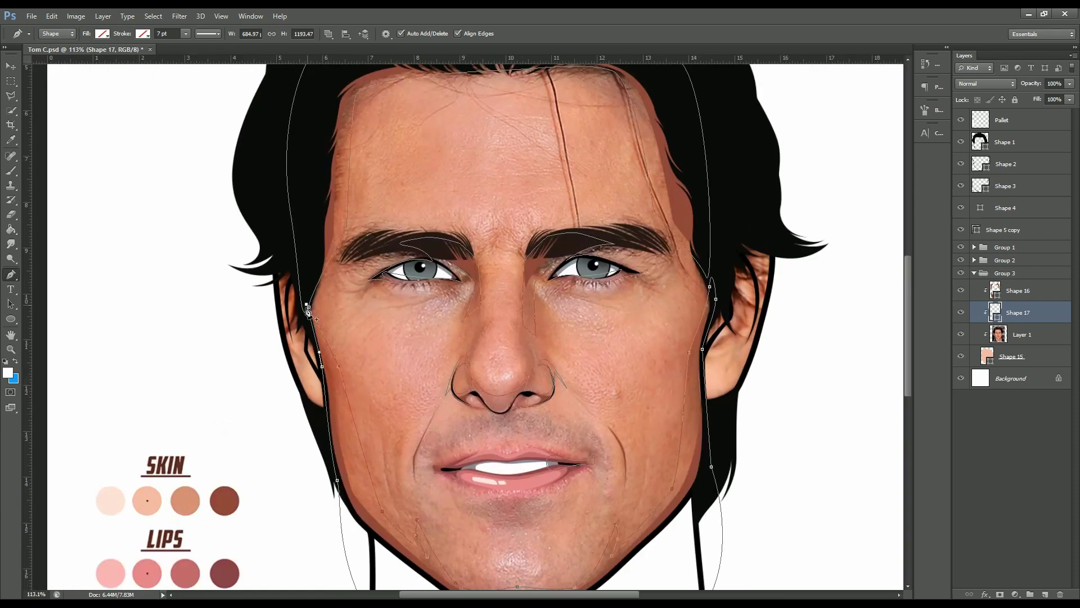
scroll(311, 326, "up", 1)
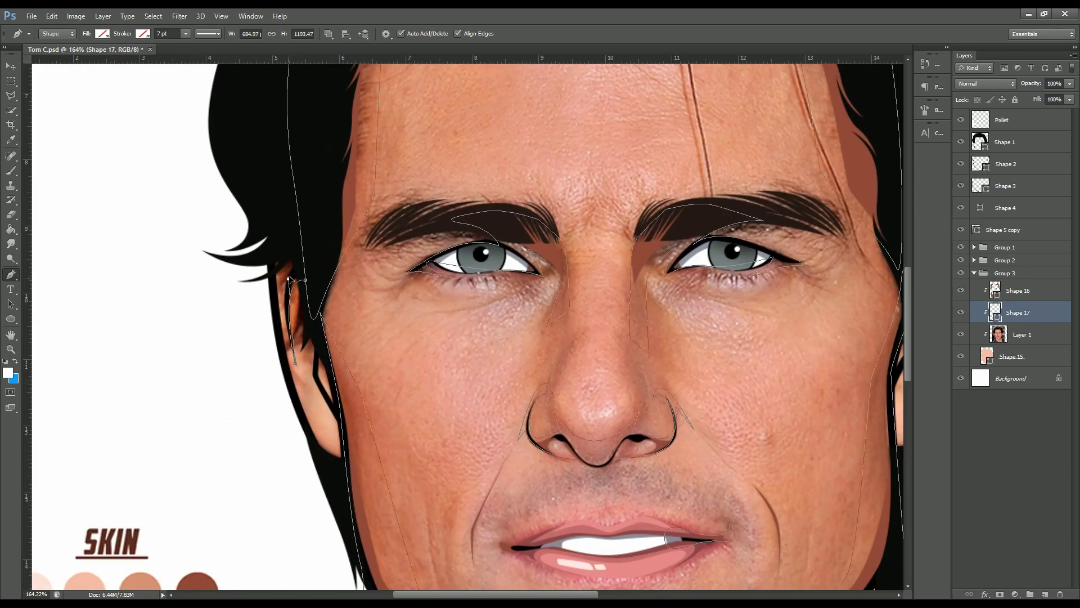
scroll(304, 282, "down", 1)
left_click_drag(241, 305, 252, 209)
scroll(281, 315, "down", 1)
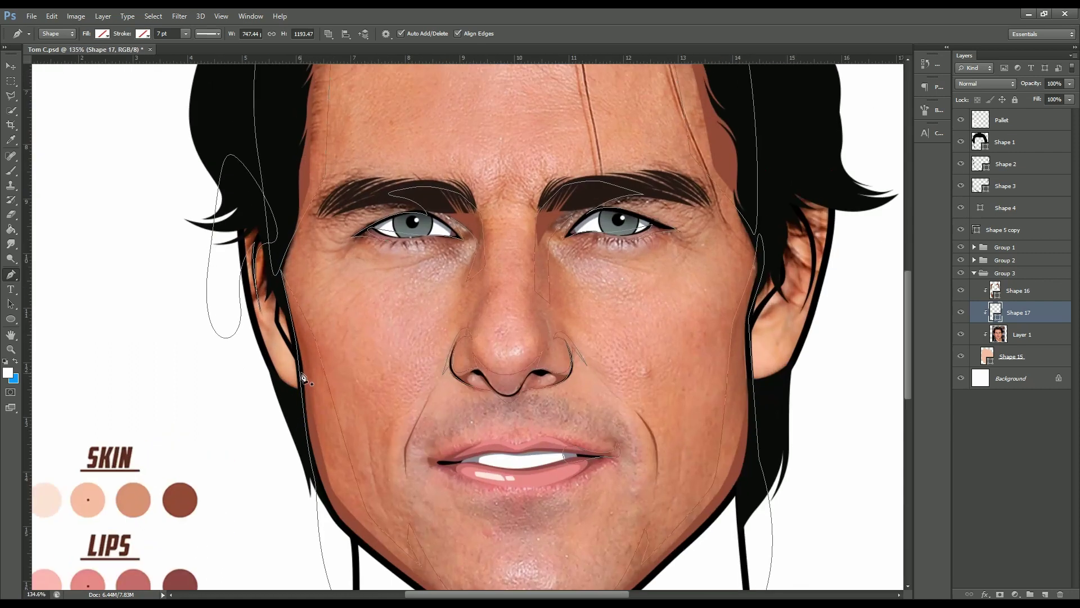
left_click_drag(267, 411, 296, 428)
scroll(208, 378, "right", 5)
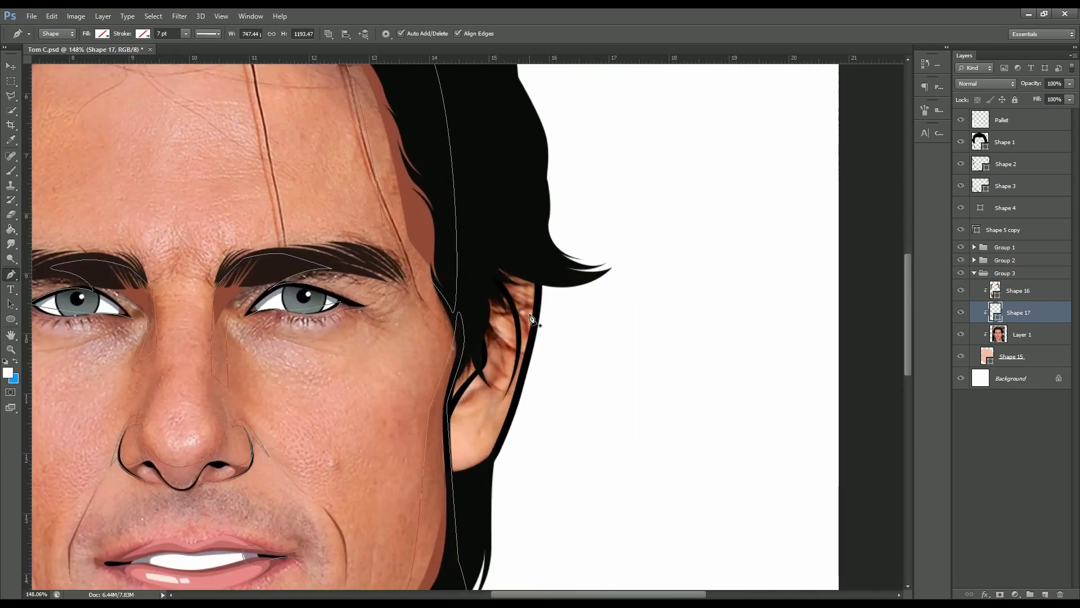
Outline the darker shadow along the right ear with curved anchors.
left_click(507, 278)
left_click(531, 342)
left_click_drag(520, 329, 515, 379)
left_click_drag(494, 336, 493, 345)
scroll(543, 347, "down", 2)
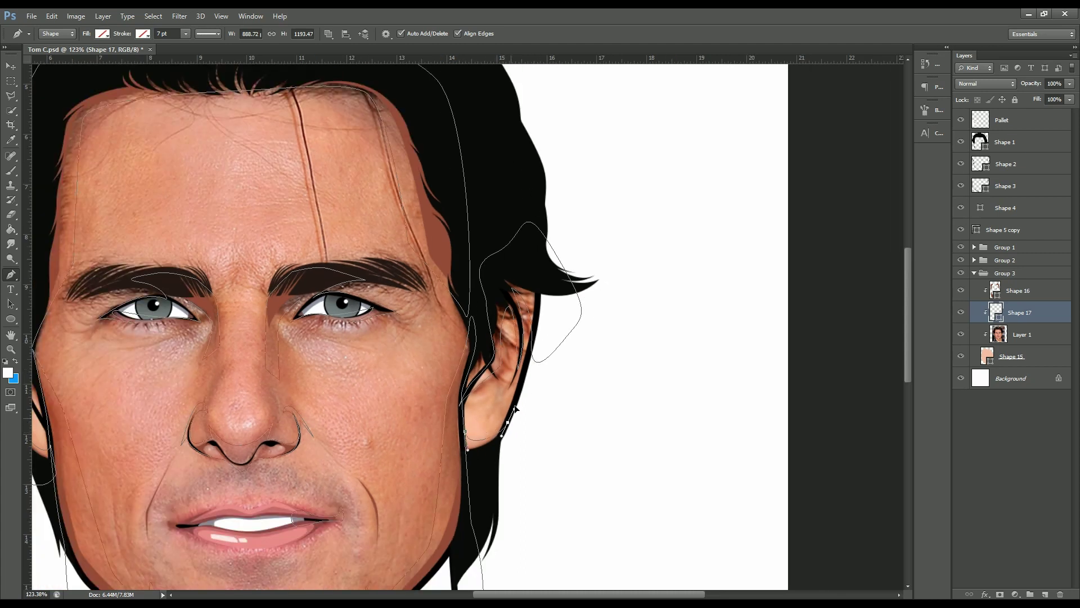
scroll(506, 427, "down", 2)
scroll(339, 276, "down", 1)
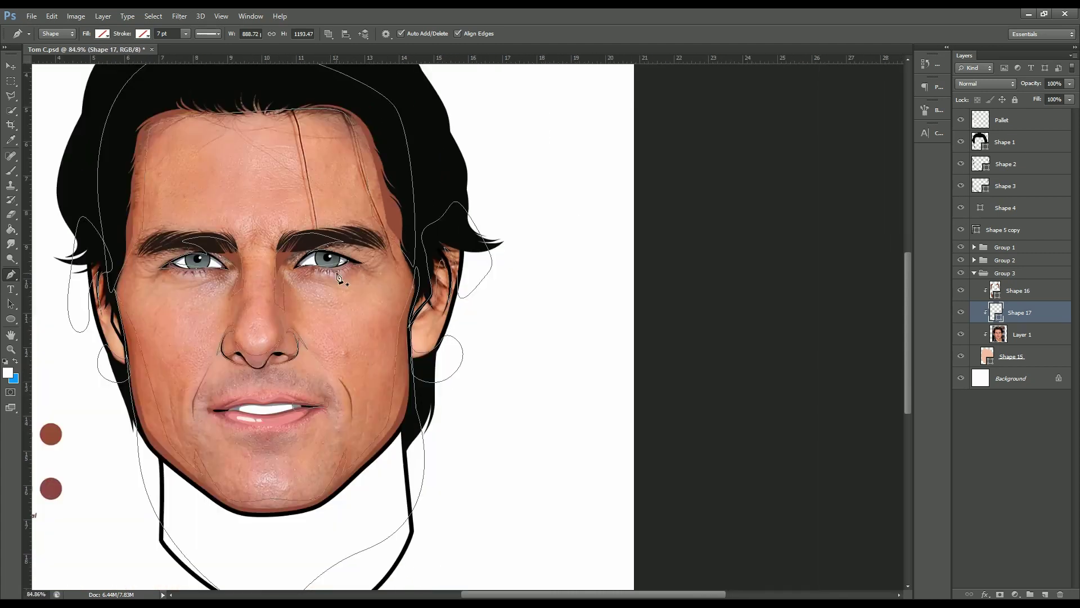
scroll(246, 417, "up", 3)
scroll(246, 412, "up", 2)
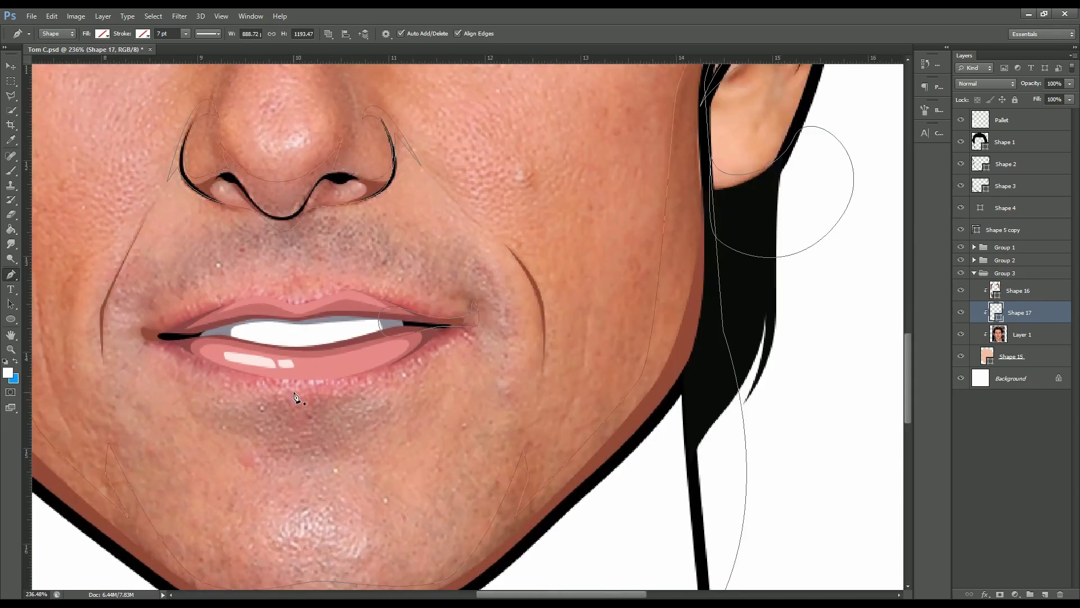
Add a shadow curve beneath the lower lip and extend the left cheek crease line.
left_click_drag(388, 398, 408, 388)
left_click_drag(299, 396, 181, 401)
scroll(380, 410, "down", 2)
scroll(386, 427, "down", 3)
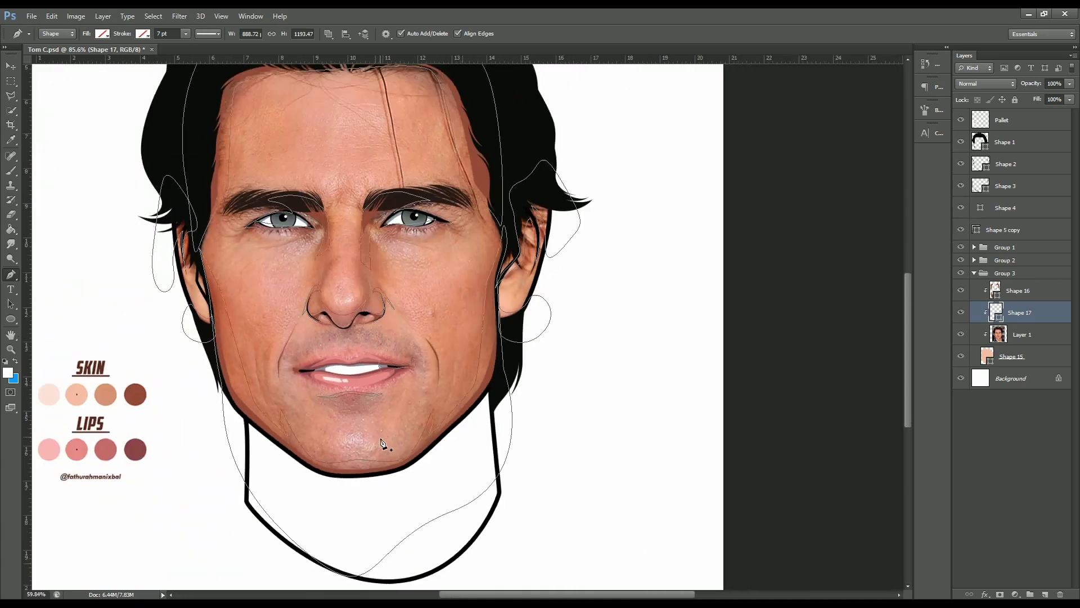
scroll(490, 319, "up", 2)
scroll(489, 319, "up", 3)
left_click(489, 319)
scroll(444, 416, "up", 1)
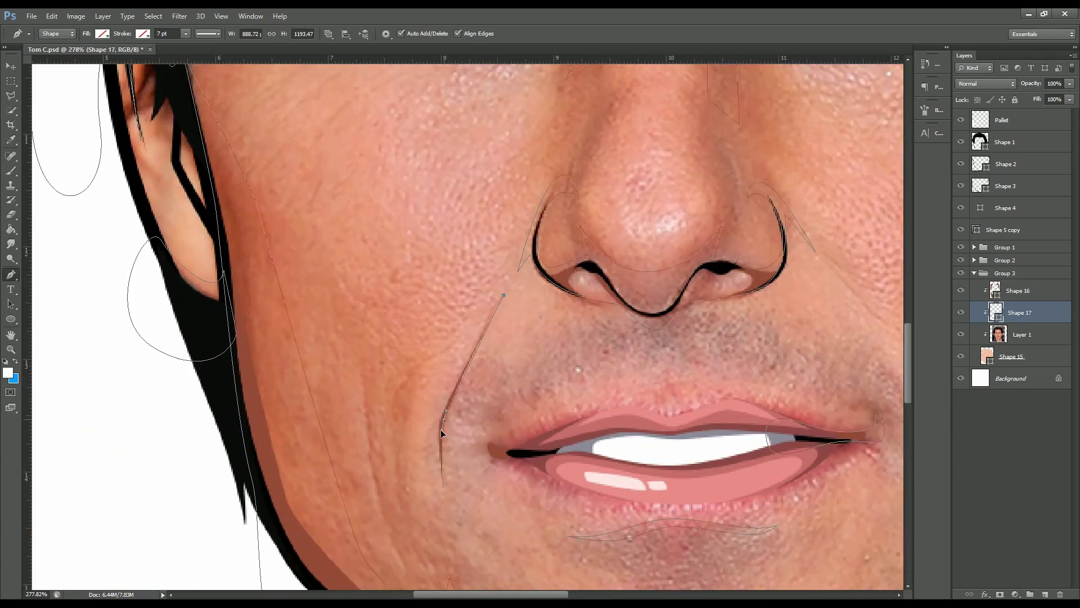
scroll(436, 434, "down", 2)
scroll(437, 434, "down", 3)
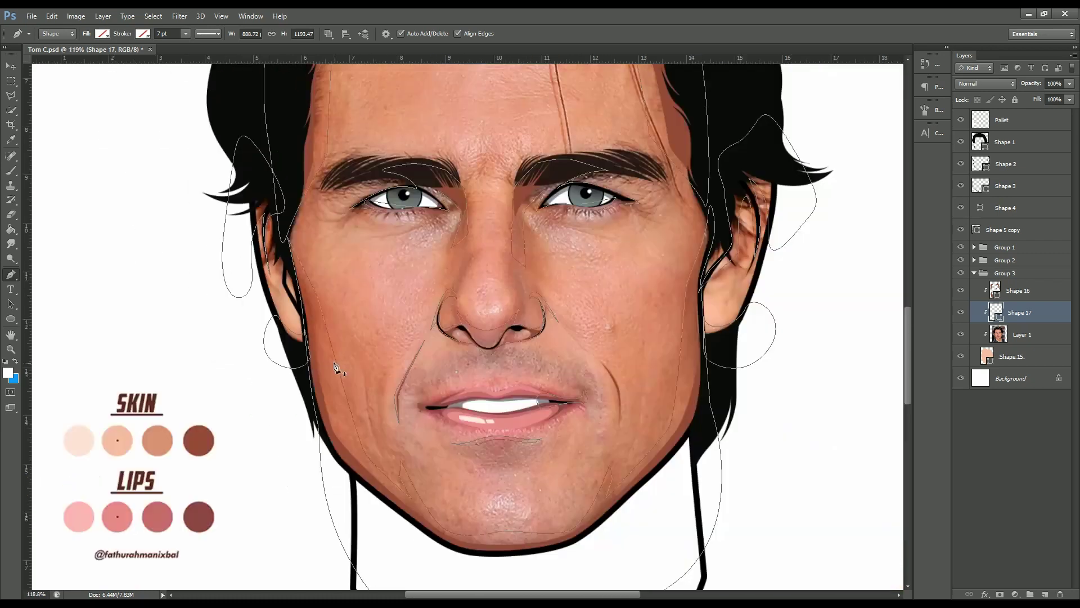
Fill Shape 17 with the mid skin tone #d79273 sampled from the palette.
left_click(102, 33)
left_click(156, 55)
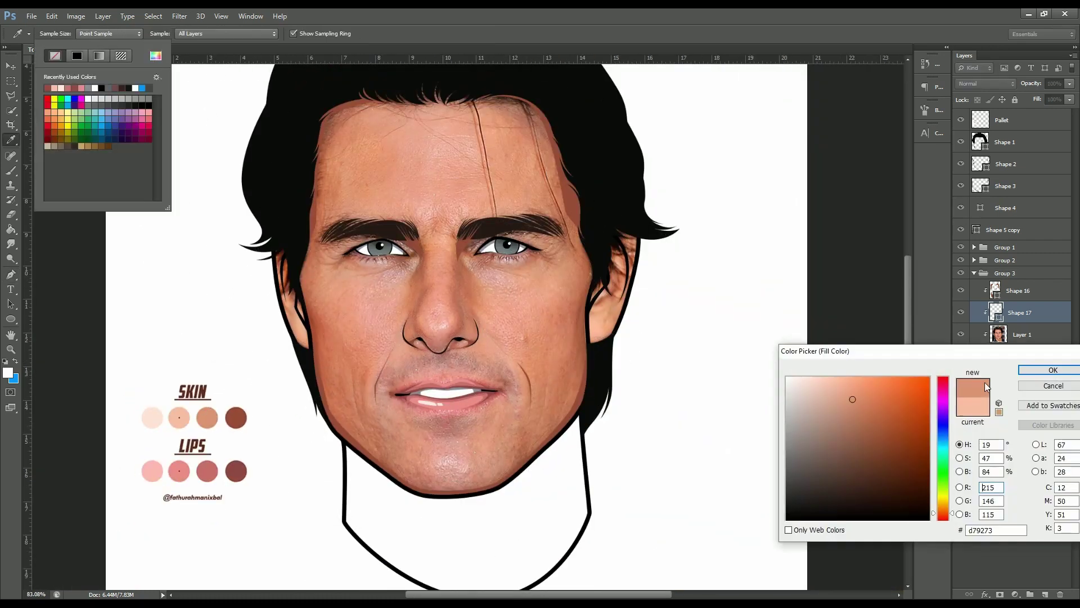
left_click(1047, 369)
left_click(1011, 334)
Hide the reference photo, briefly toggling it to compare the shading.
left_click(960, 334)
scroll(496, 354, "down", 2)
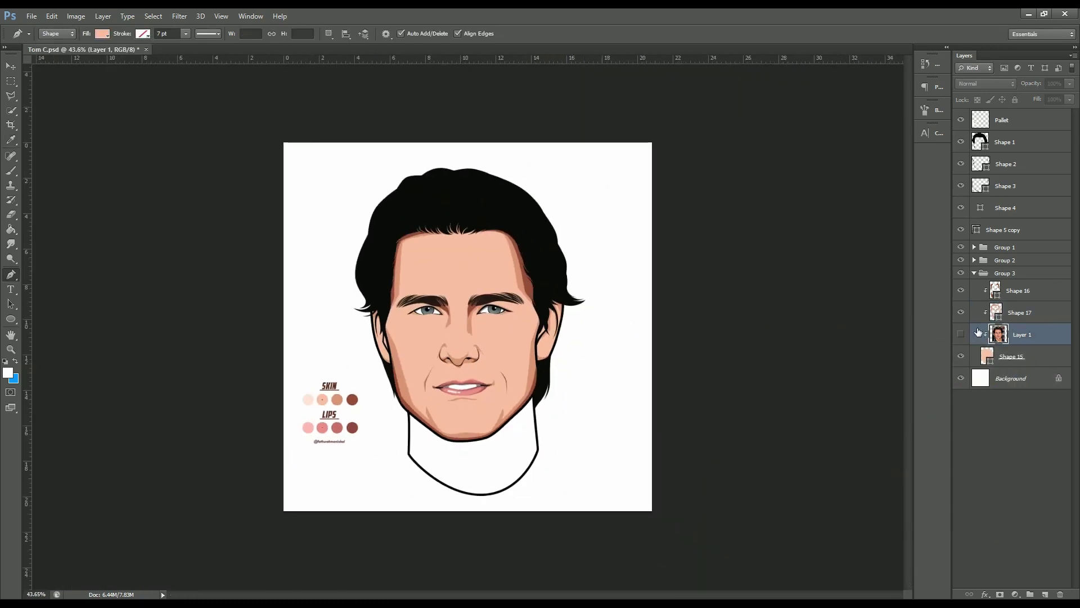
left_click(960, 334)
left_click(960, 334)
left_click(961, 334)
Pull Shape 17's shadow point beside the nose down and left.
left_click(1020, 312)
scroll(465, 343, "up", 4)
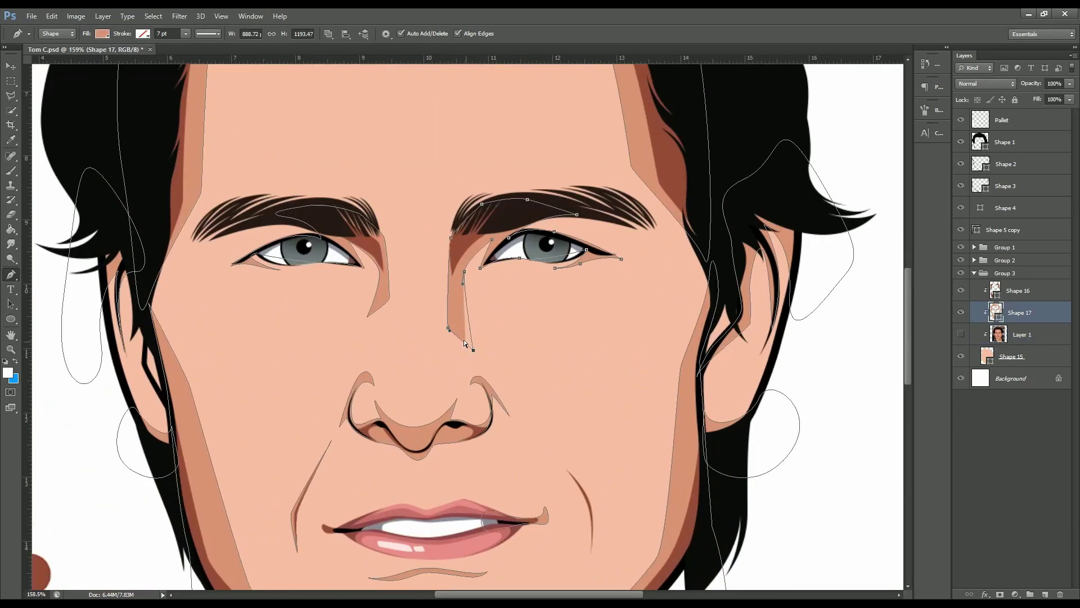
left_click_drag(367, 318, 364, 333)
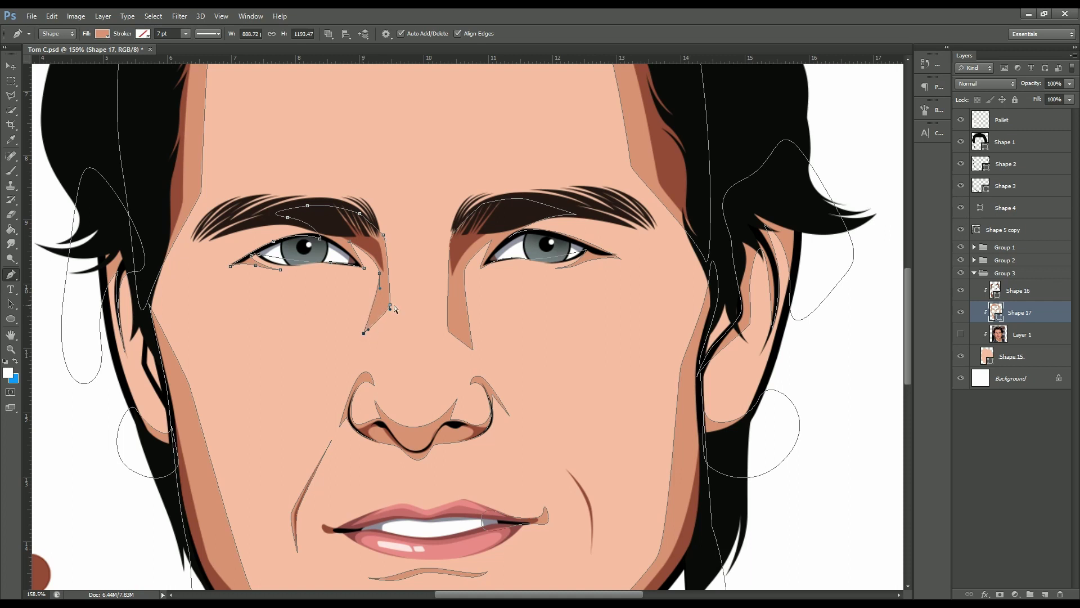
Draw a closed dark brown nostril shadow under the nose on Shape 16.
key("alt+bracketright")
scroll(477, 351, "down", 5)
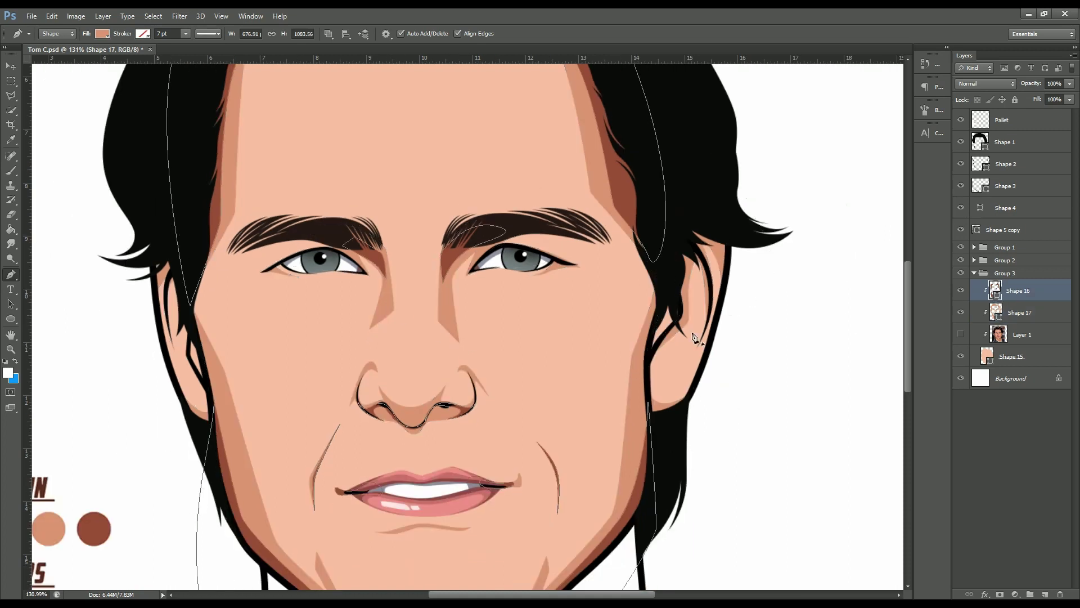
scroll(438, 377, "down", 3)
scroll(428, 383, "up", 5)
scroll(308, 366, "up", 4)
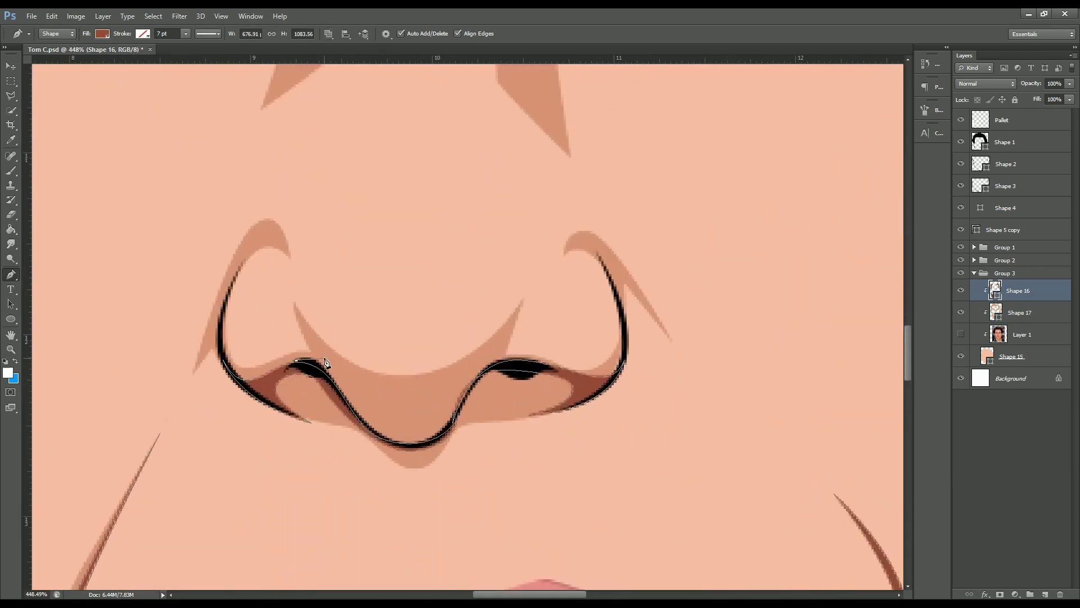
left_click(413, 425)
left_click(524, 359)
left_click_drag(414, 445, 373, 448)
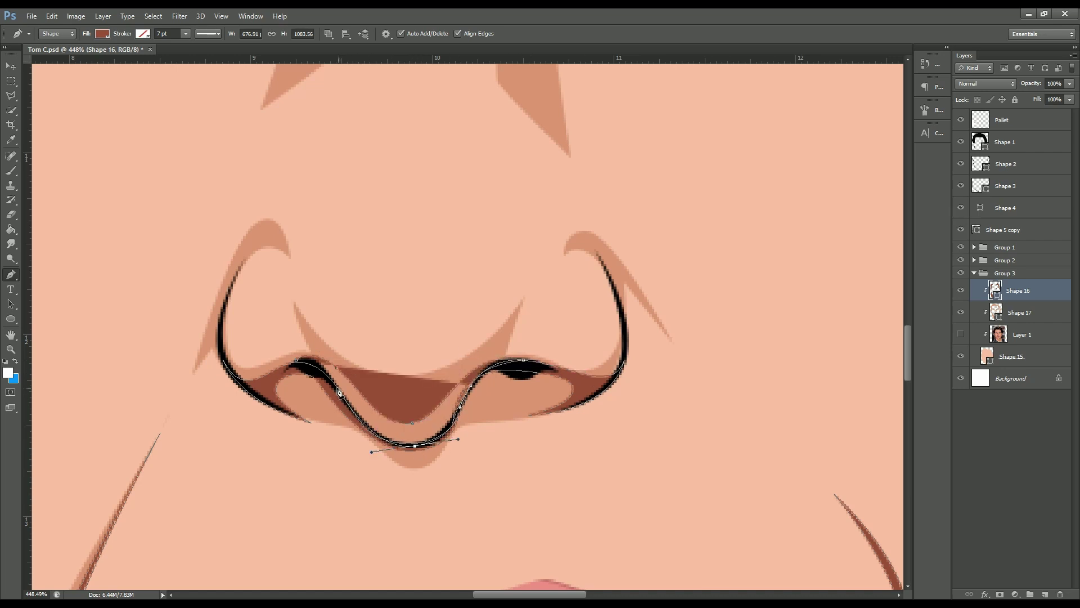
left_click(293, 364)
Check Shape 17's fill colour, leaving it unchanged, and return to the Pen tool.
scroll(293, 364, "down", 5)
scroll(393, 360, "down", 3)
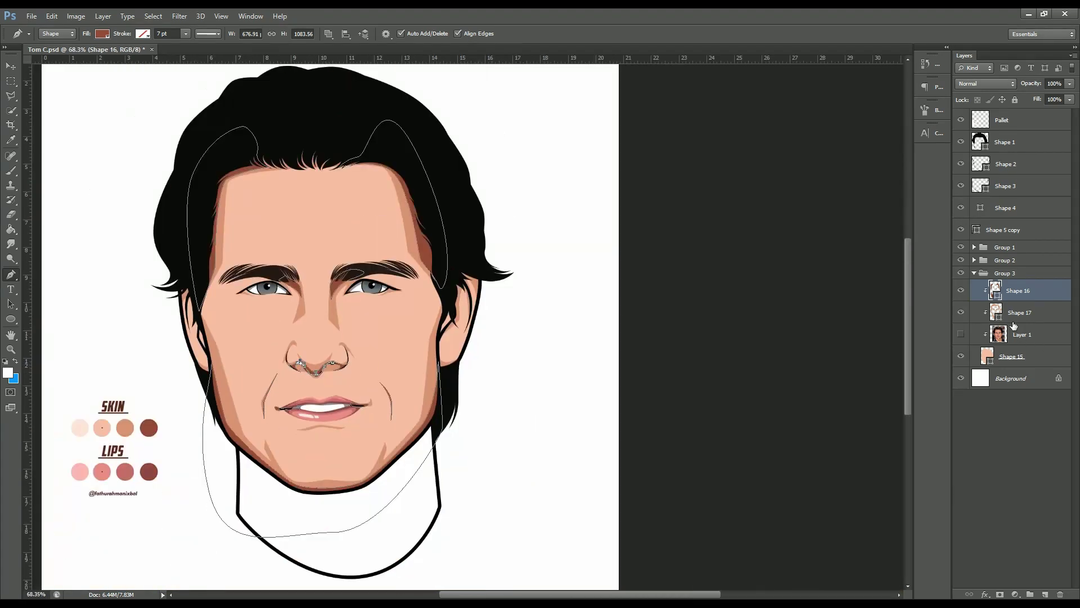
left_click(1008, 338)
double_click(994, 316)
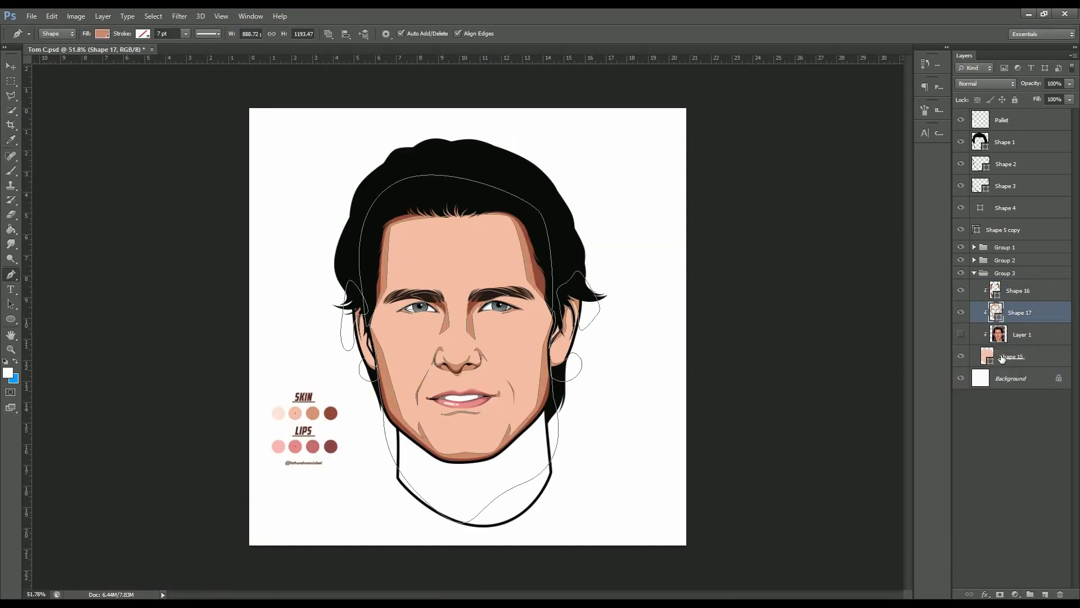
key("Return")
key("p")
Add a new empty layer and make the reference photo visible again.
left_click(1044, 594)
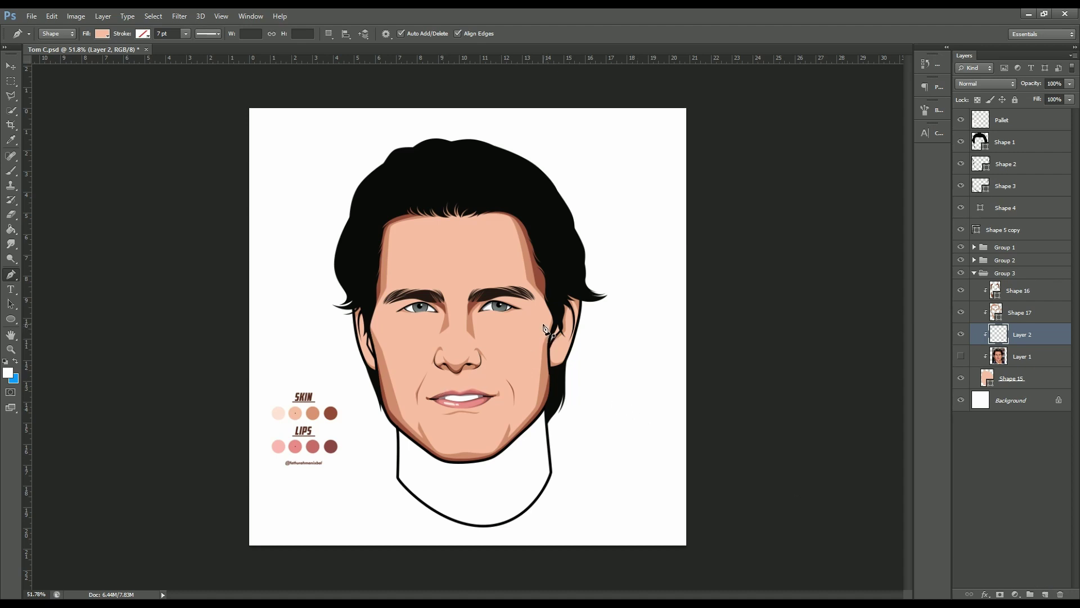
left_click(960, 356)
left_click(961, 356)
left_click(961, 356)
left_click(959, 356)
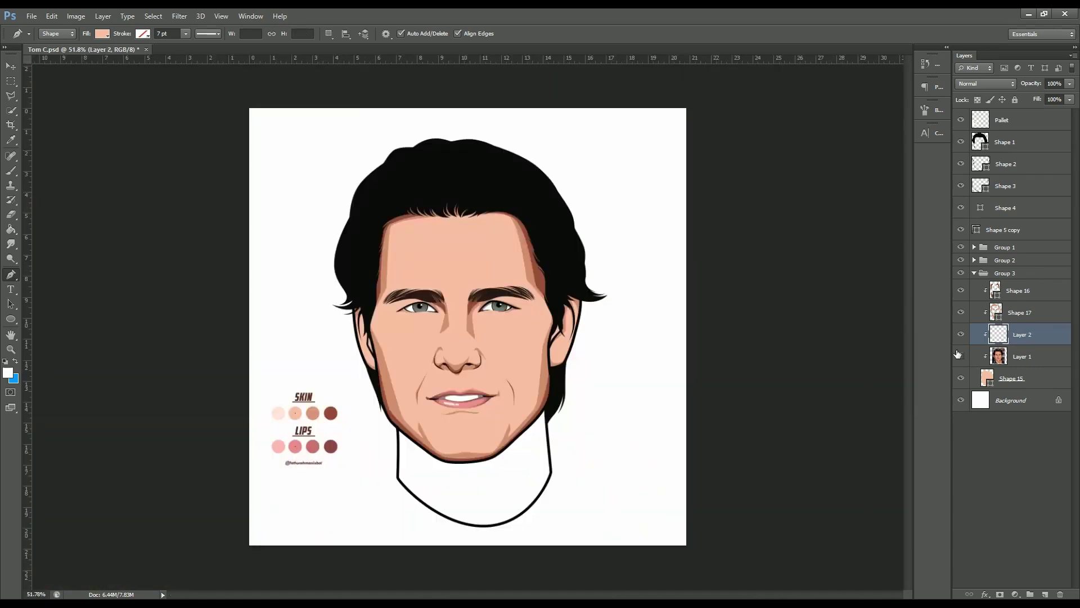
left_click(960, 356)
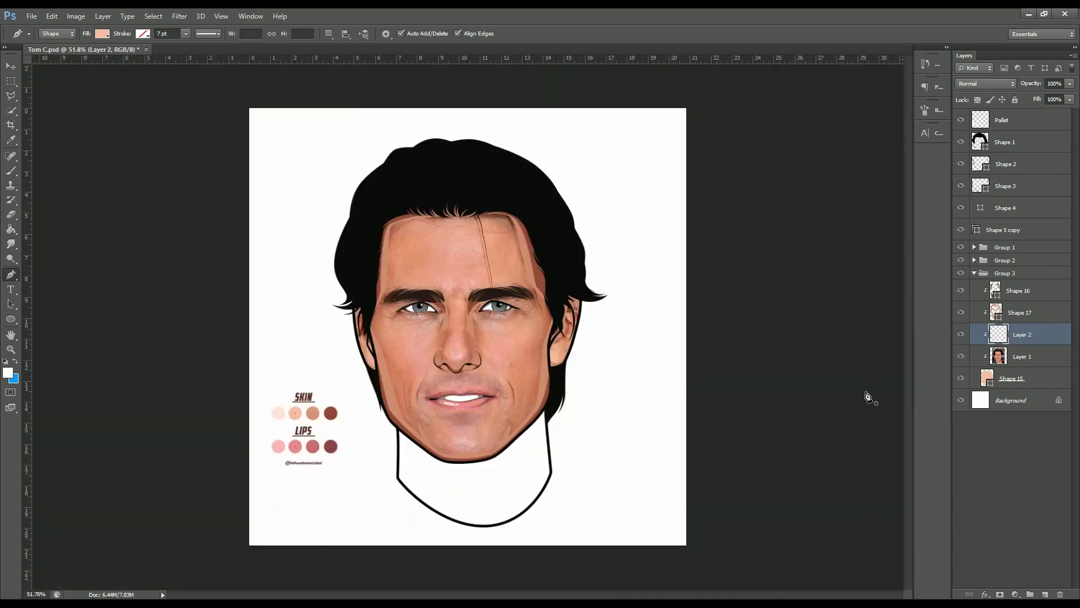
scroll(444, 382, "up", 3)
scroll(394, 340, "up", 3)
Begin the unfilled mustache outline from below the nose toward the mouth corner.
left_click(393, 366)
left_click(376, 386)
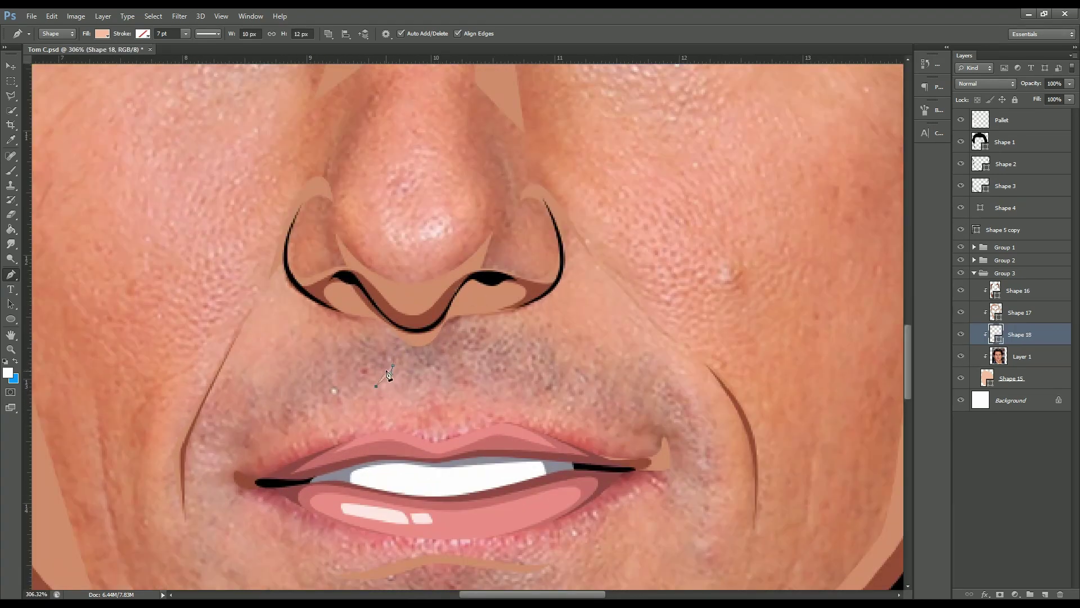
left_click(100, 34)
left_click(49, 55)
left_click_drag(335, 404, 293, 416)
scroll(269, 427, "down", 1)
mouse_move(230, 449)
left_mouse_down()
mouse_move(266, 389)
mouse_move(336, 381)
left_mouse_up()
scroll(227, 432, "down", 1)
scroll(235, 421, "up", 1)
scroll(228, 431, "down", 3)
scroll(253, 426, "up", 4)
left_click(331, 387, "alt")
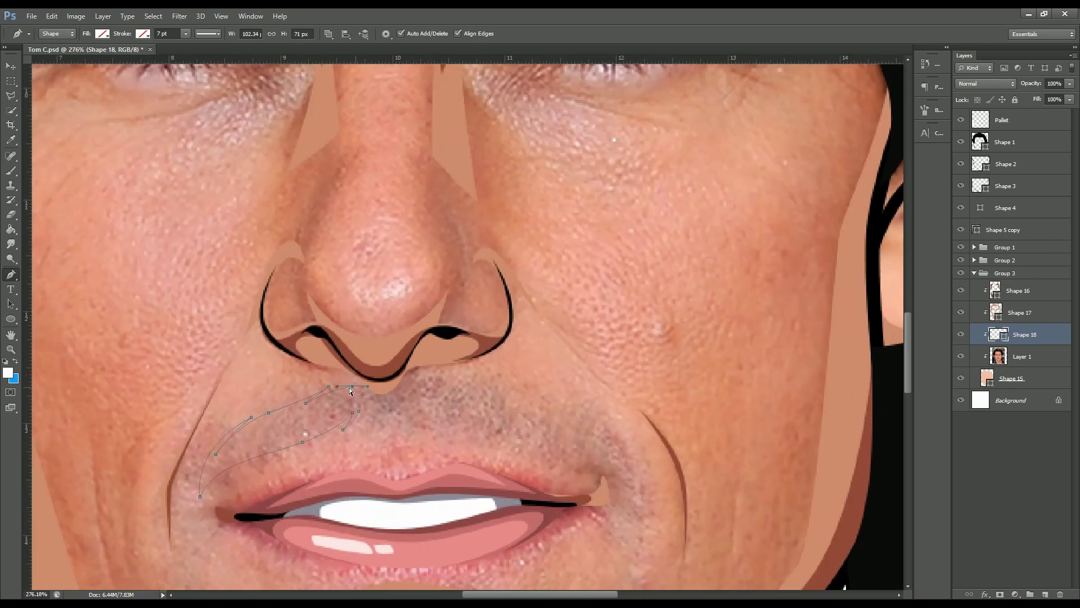
Add a point just below the nose and close the mustache outline.
left_click(384, 393)
scroll(364, 396, "down", 1)
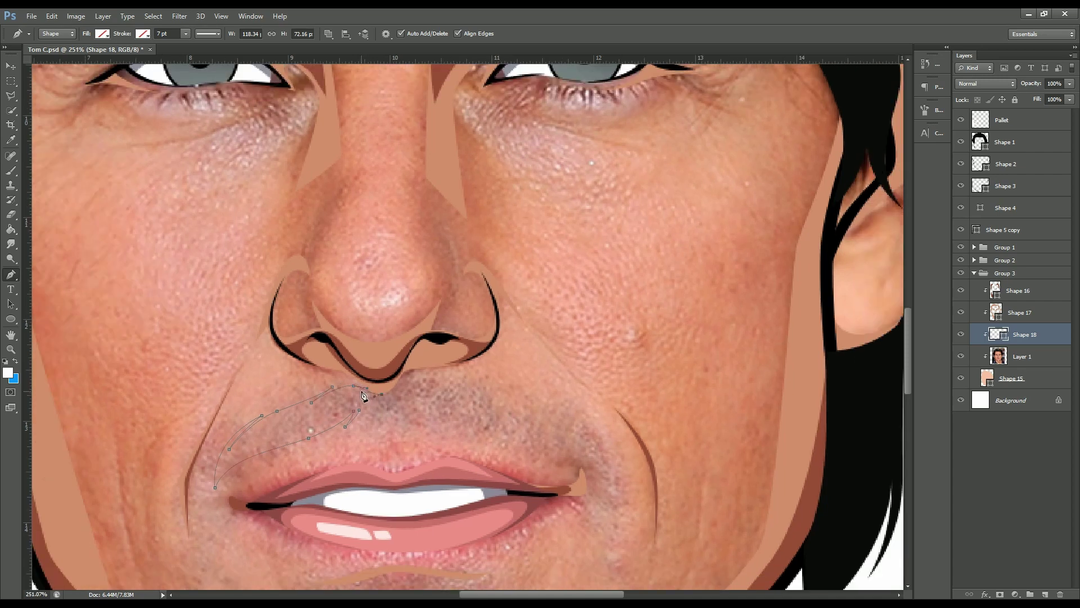
scroll(360, 401, "up", 5)
scroll(381, 412, "up", 1)
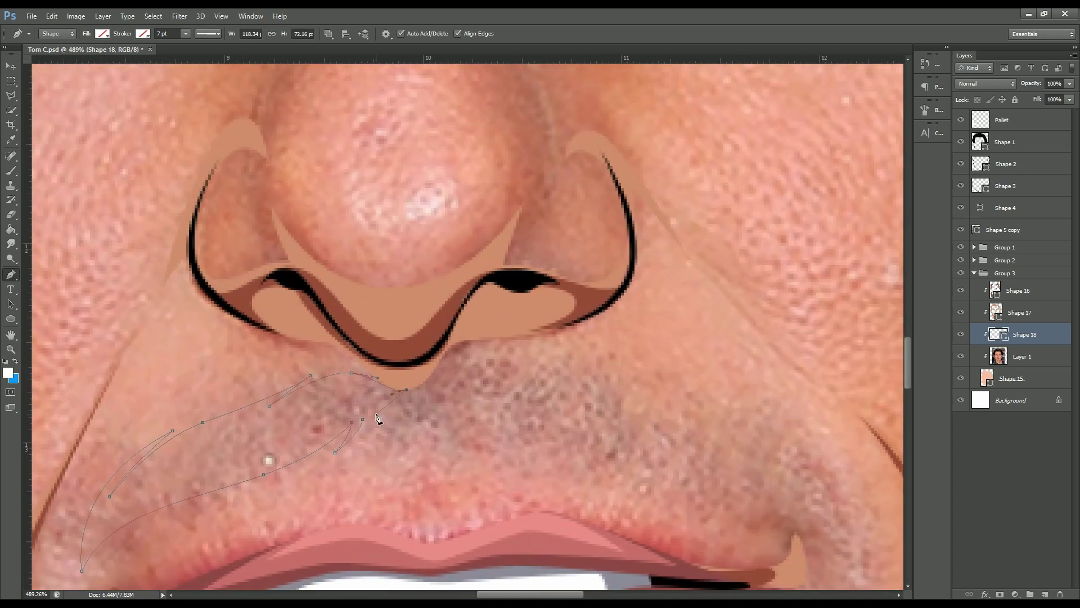
left_click(366, 426)
scroll(366, 426, "down", 4)
scroll(365, 426, "down", 1)
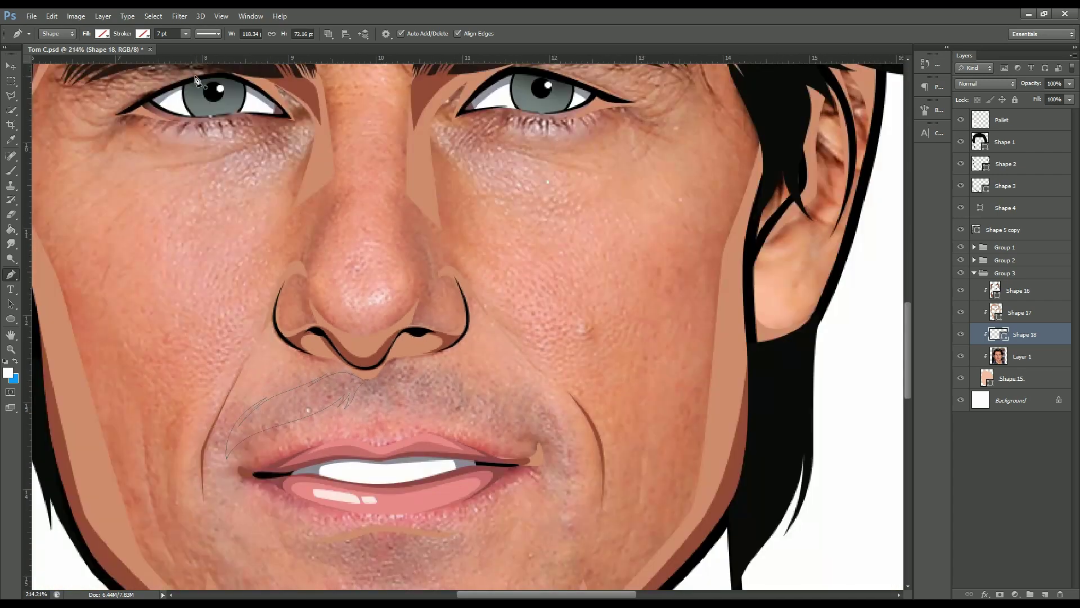
Fill the mustache with a colour sampled from the canvas skin.
left_click(101, 34)
left_click(155, 55)
left_click(428, 385)
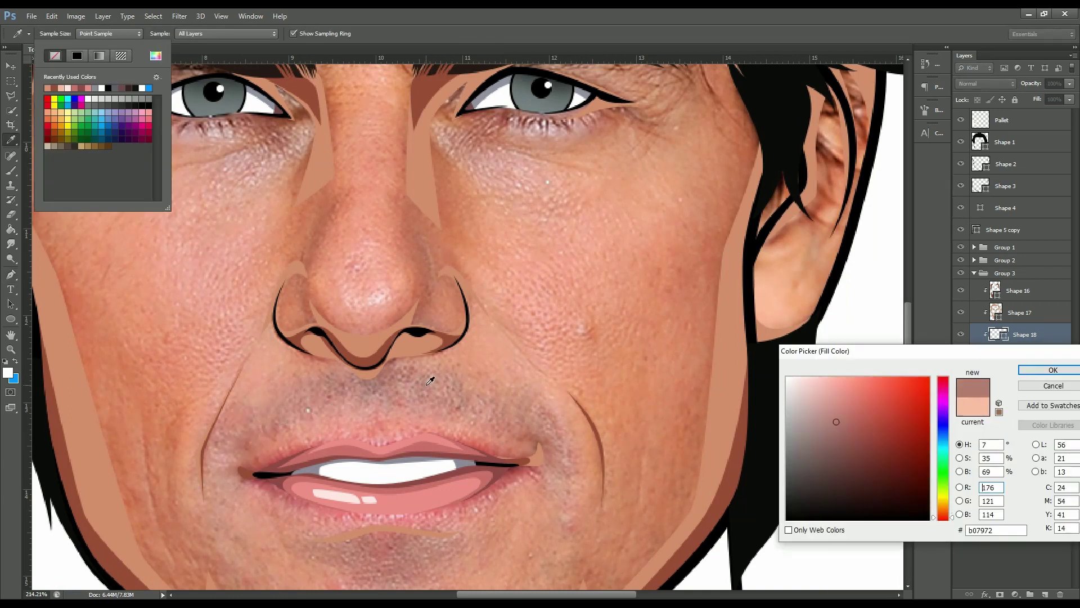
left_click(327, 395)
Hide the reference photo and change the mustache fill to soft grey #978f8d.
left_click(1053, 370)
left_click(961, 356)
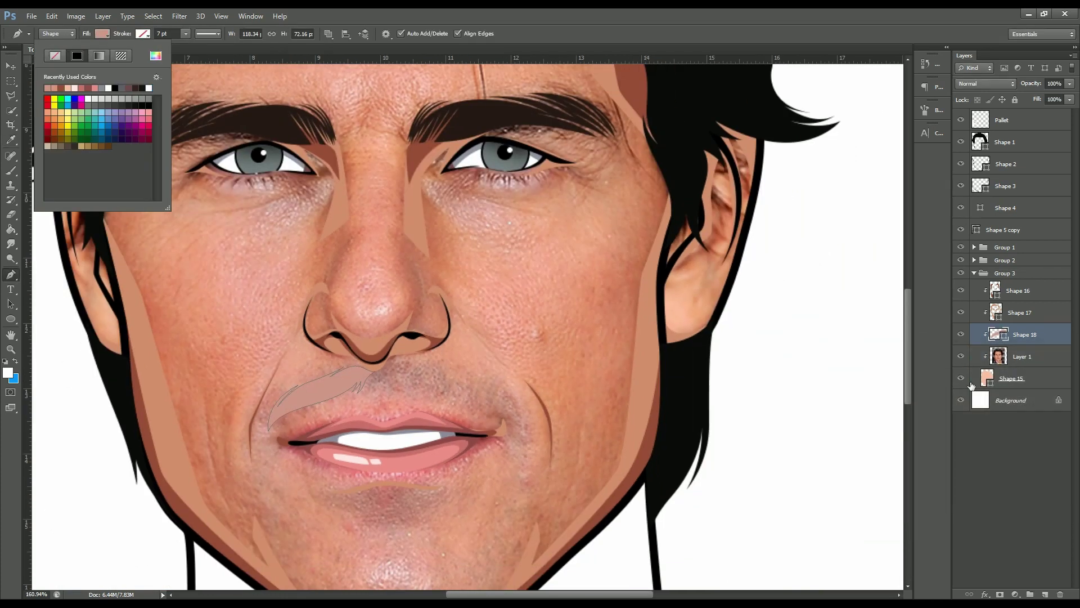
scroll(590, 353, "down", 1)
double_click(995, 335)
left_click_drag(795, 434, 809, 426)
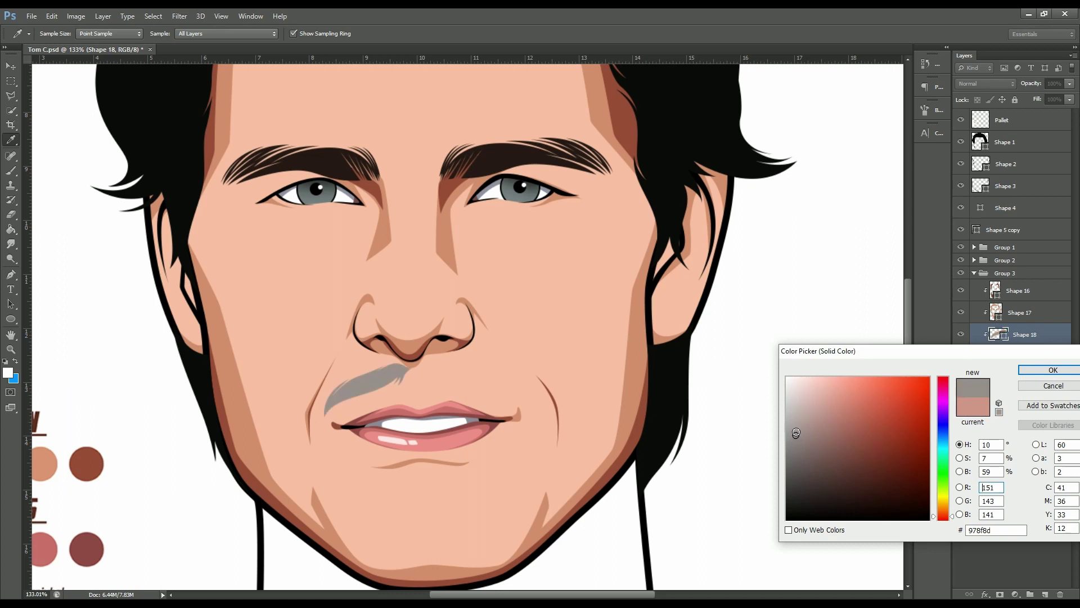
key("Return")
Duplicate the mustache half, flip it horizontally and move it right of the lip.
key("ctrl+j")
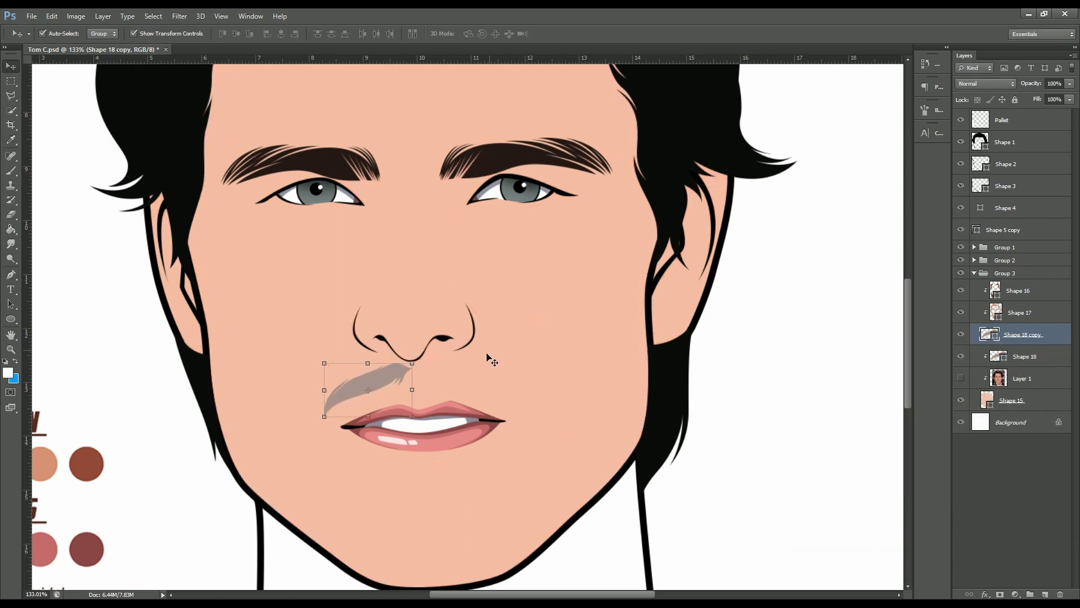
key("ctrl+t")
right_click(381, 377)
left_click(422, 544)
left_click_drag(379, 387, 487, 385)
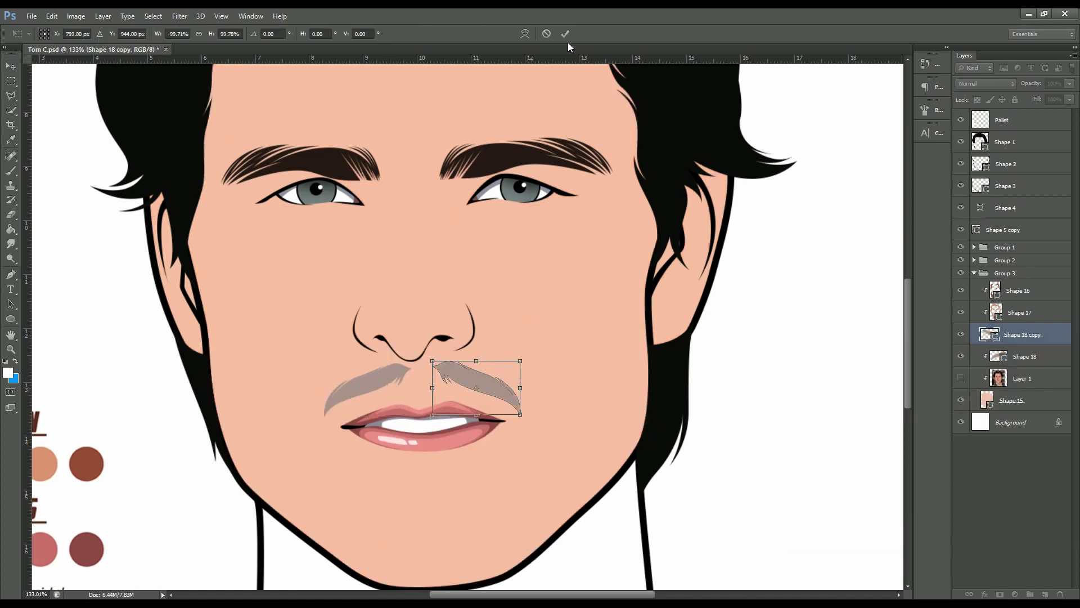
key("Return")
Reposition the copied half and widen it to the right.
key("ctrl+alt+g")
left_click(961, 378)
scroll(471, 377, "up", 2)
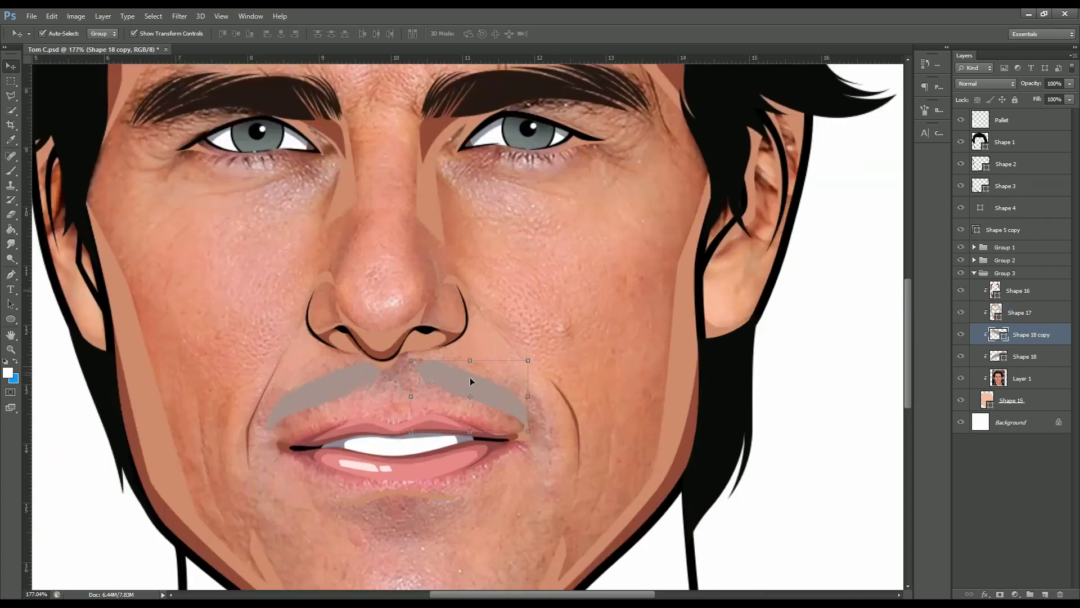
left_click_drag(470, 377, 446, 379)
left_click_drag(514, 397, 541, 394)
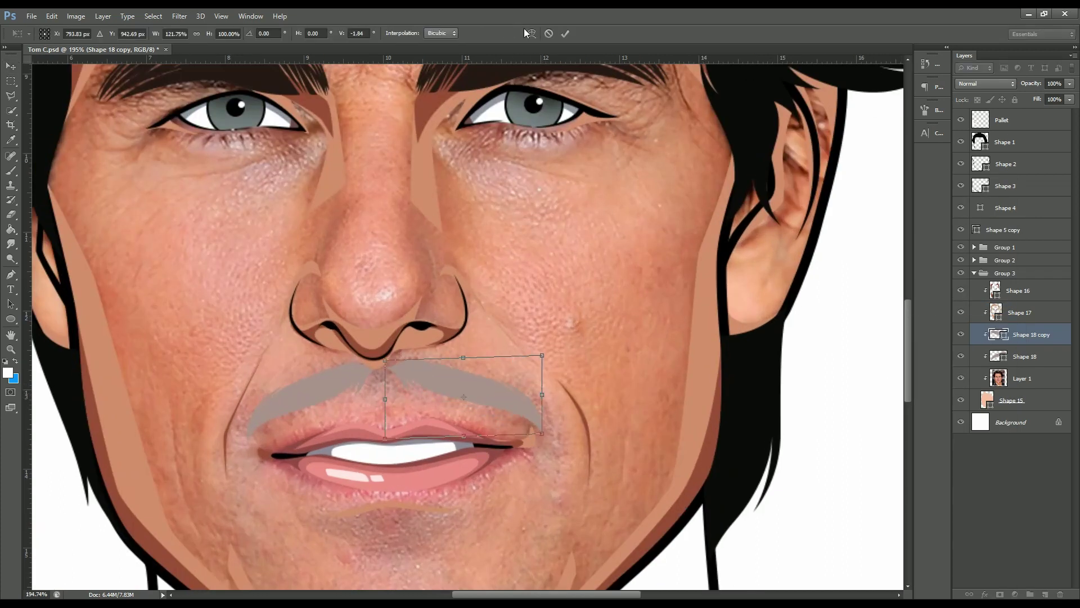
key("Return")
scroll(275, 305, "down", 1)
Merge both mustache halves into one shape and hide the reference photo.
key("p")
left_click(1024, 356, "shift")
right_click(1030, 345)
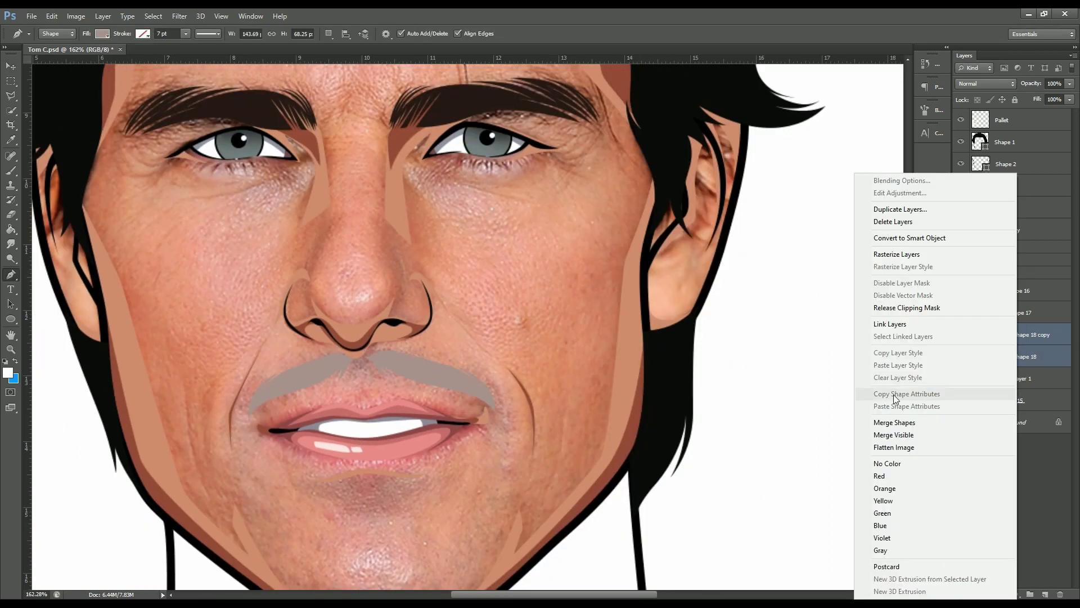
left_click(889, 421)
left_click(960, 356)
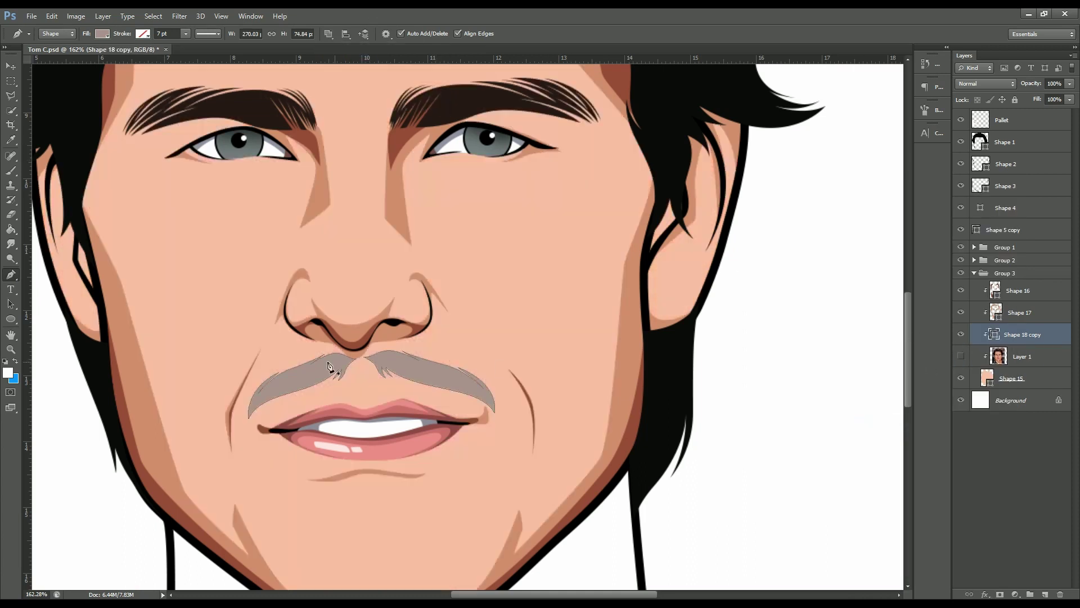
scroll(403, 354, "up", 6)
Draw fine hair spikes where the mustache halves meet under the nose.
left_click(439, 402)
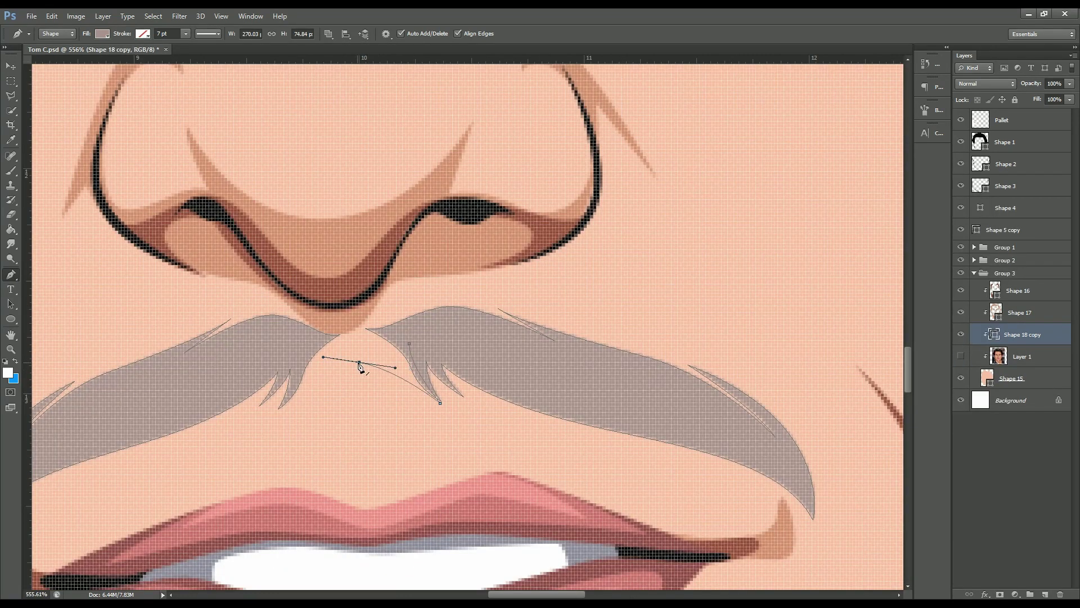
left_click(359, 366)
left_click_drag(409, 393, 420, 401)
left_click(294, 403)
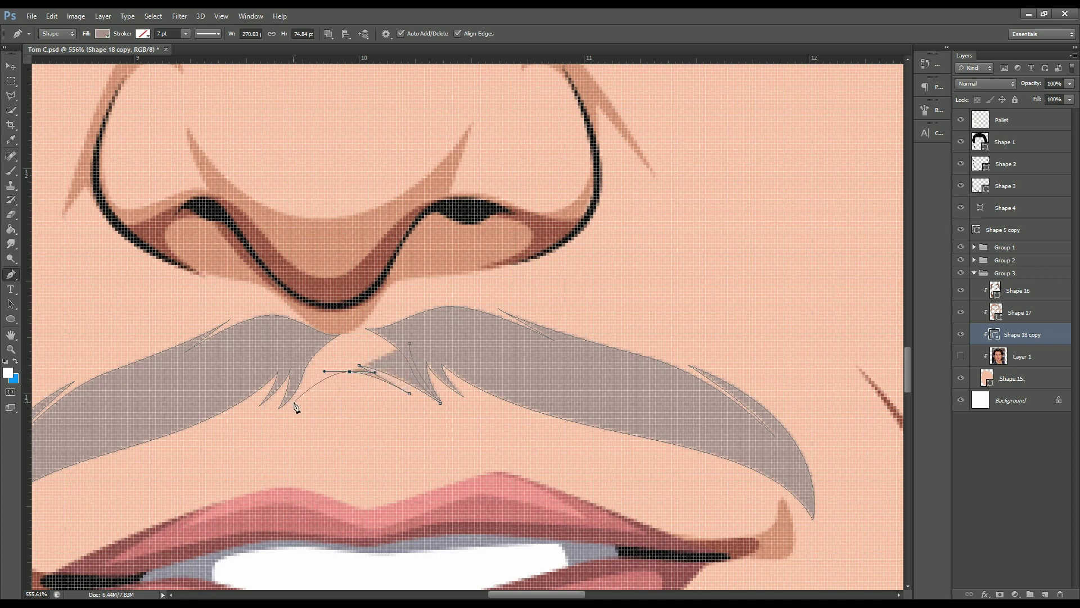
left_click(315, 371)
left_click(281, 406)
left_click_drag(324, 334, 337, 337)
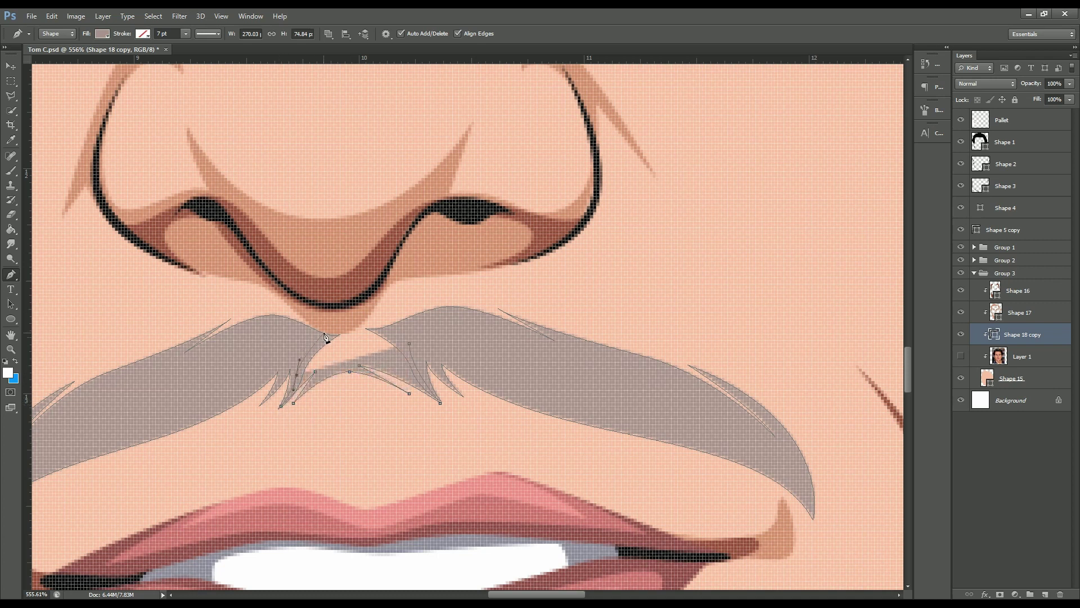
scroll(391, 343, "down", 5)
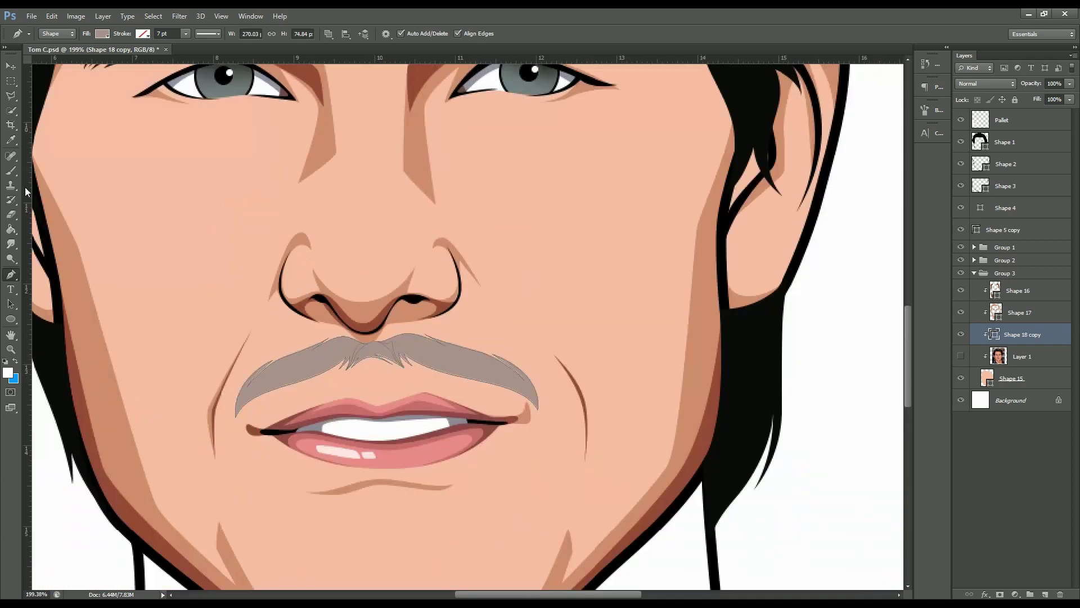
Mask the mustache layer and fade its ends with a 175 px soft brush.
key("b")
left_click(999, 594)
scroll(509, 424, "down", 5)
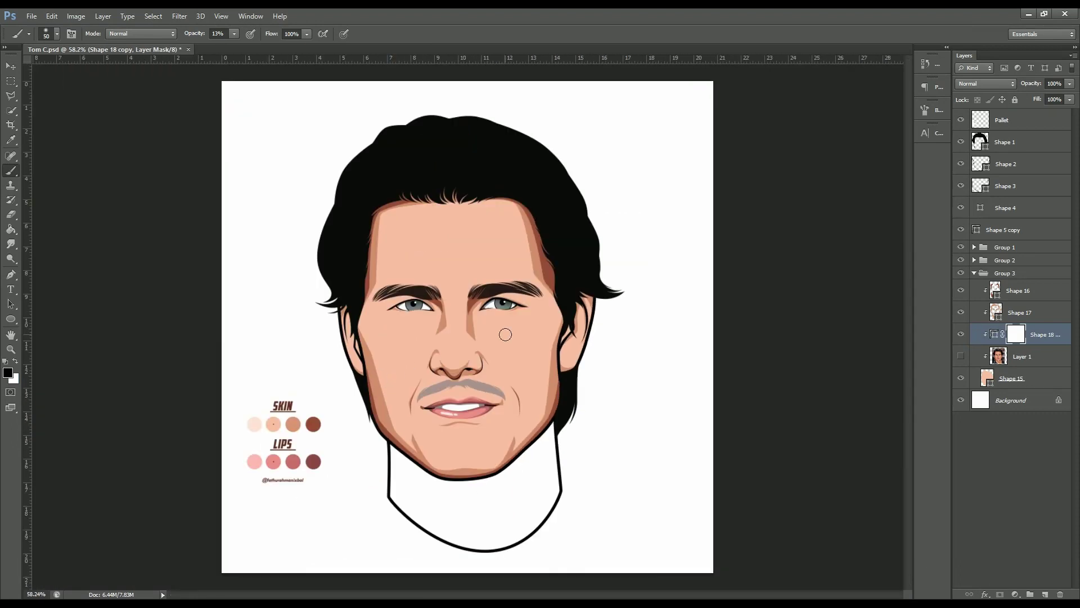
key("bracketright")
key("bracketright")
key("bracketright")
mouse_move(490, 391)
left_mouse_down()
mouse_move(500, 398)
mouse_move(344, 389)
left_mouse_up()
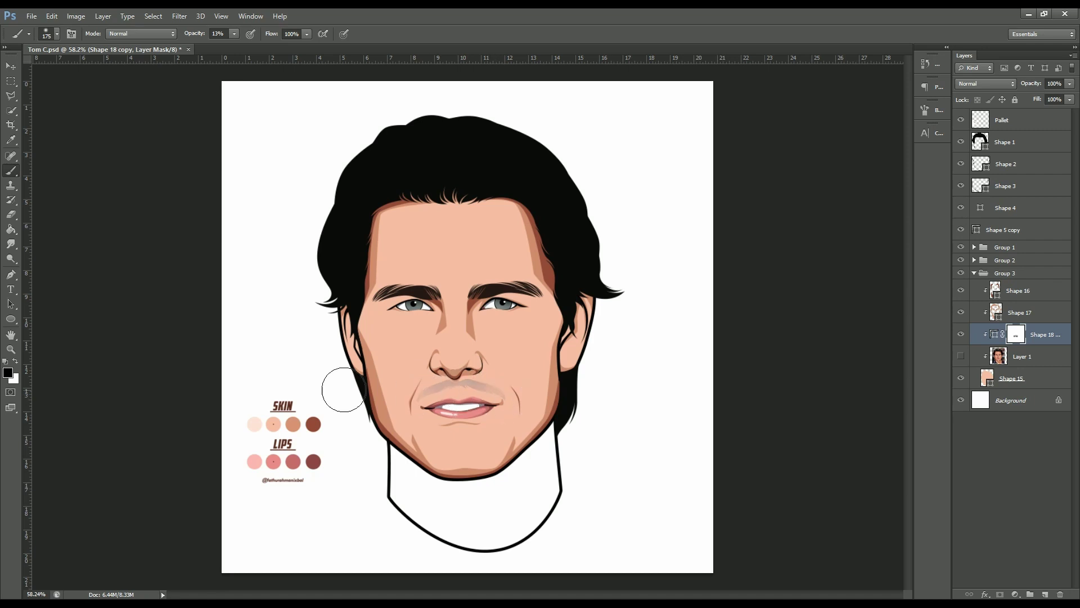
scroll(314, 260, "down", 3)
Lower Shape 18 copy to 48% opacity, then select the Shape 16 layer.
left_click(1069, 99)
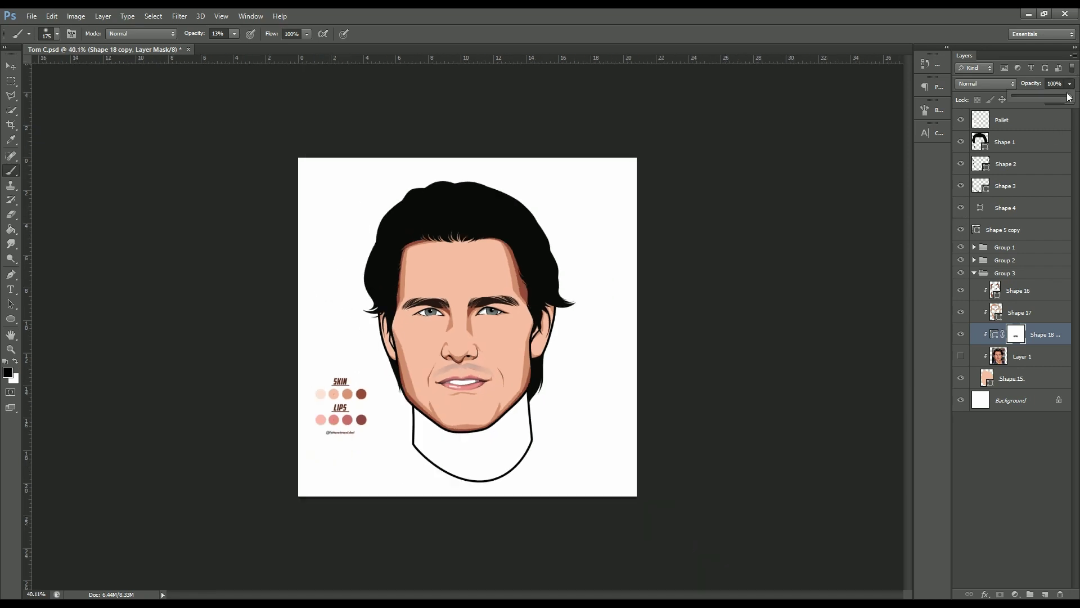
key("p")
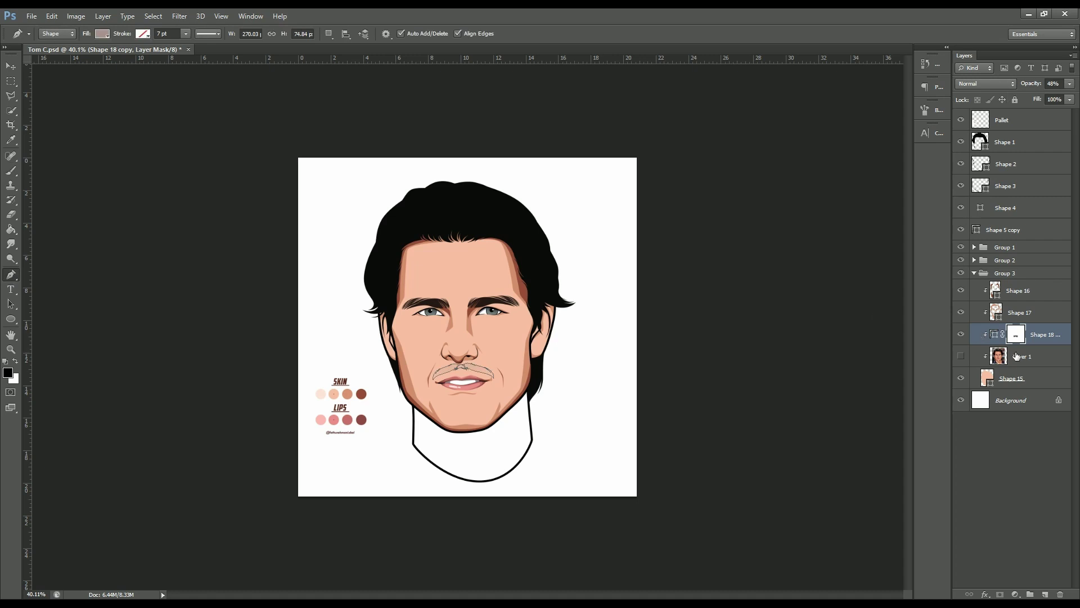
left_click(1020, 356)
left_click(1018, 290)
scroll(430, 311, "up", 4)
scroll(431, 316, "up", 1)
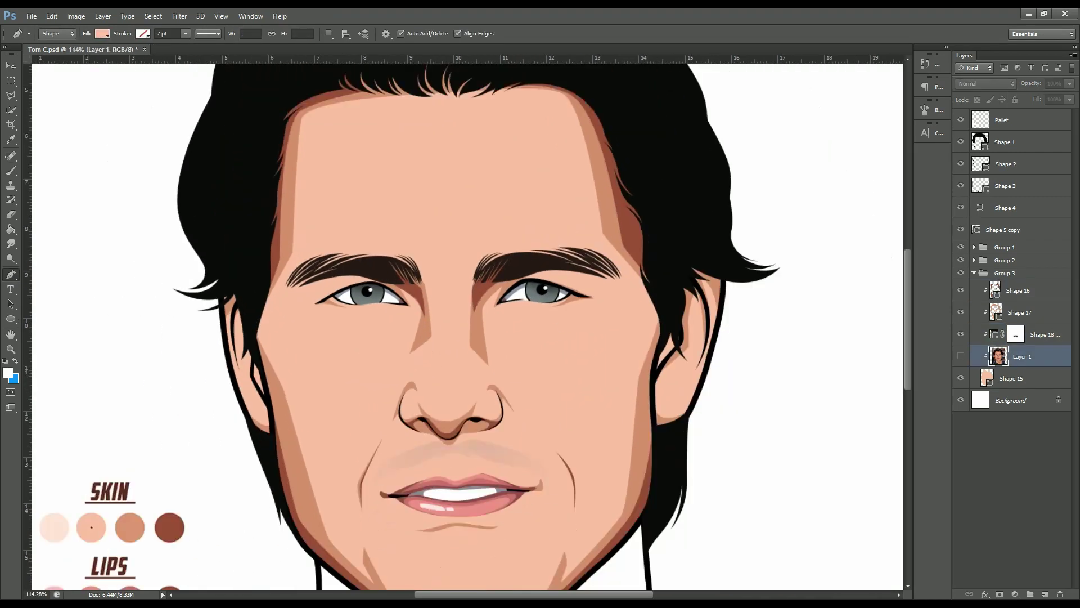
Move Layer 2 above Shape 17 and toggle the reference photo for comparison.
left_click_drag(1022, 356, 1022, 314)
left_click(960, 378)
scroll(574, 427, "up", 2)
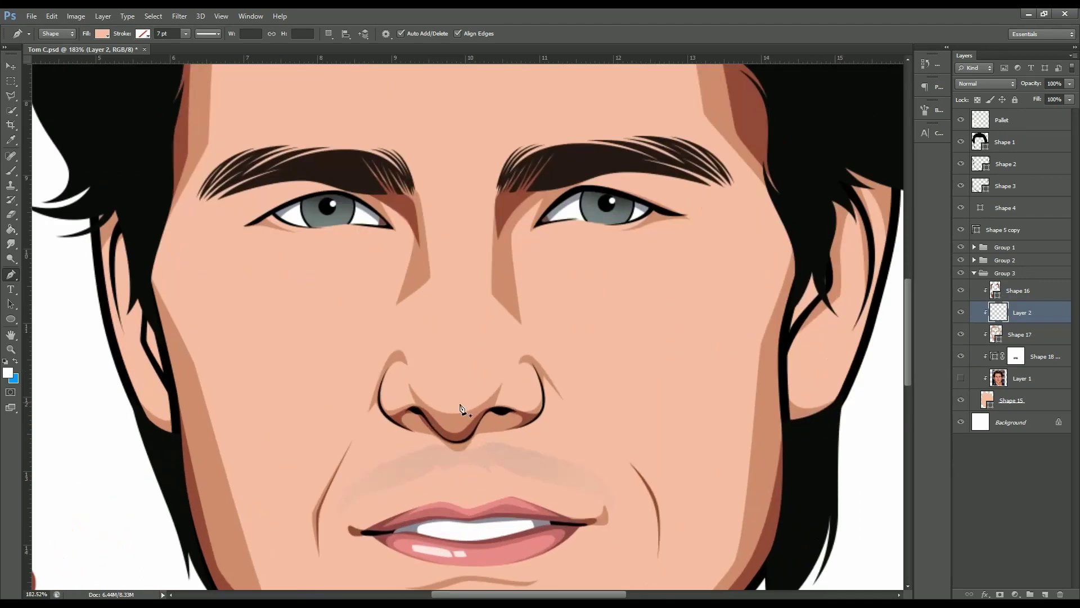
scroll(574, 428, "up", 3)
Draw a highlight shape curving along both nostrils and under the nose, above Shape 16.
left_click(570, 422)
left_click_drag(488, 402, 476, 405)
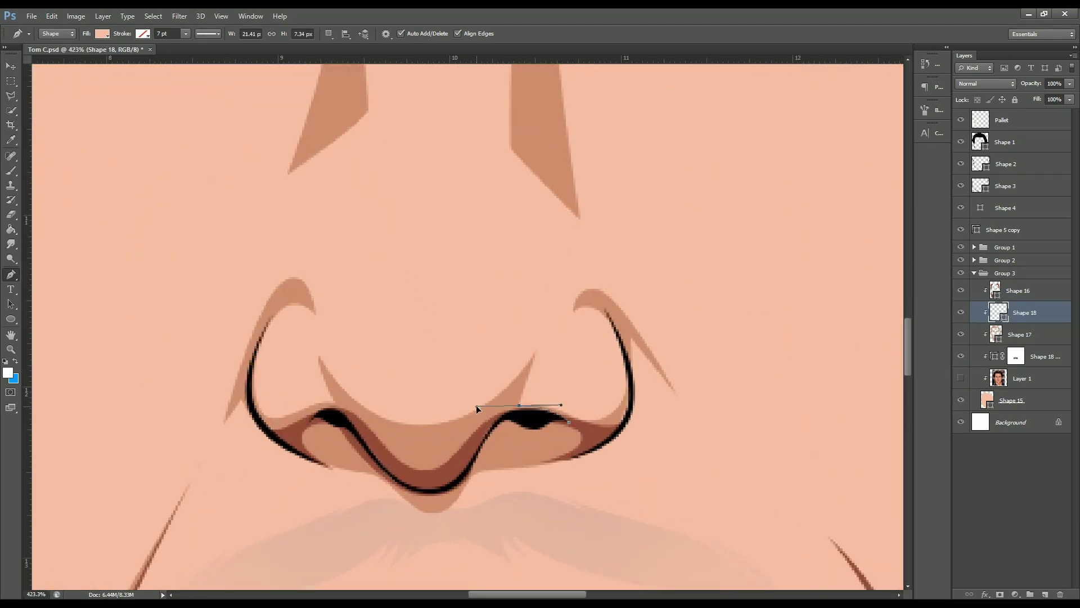
left_click_drag(433, 482, 397, 489)
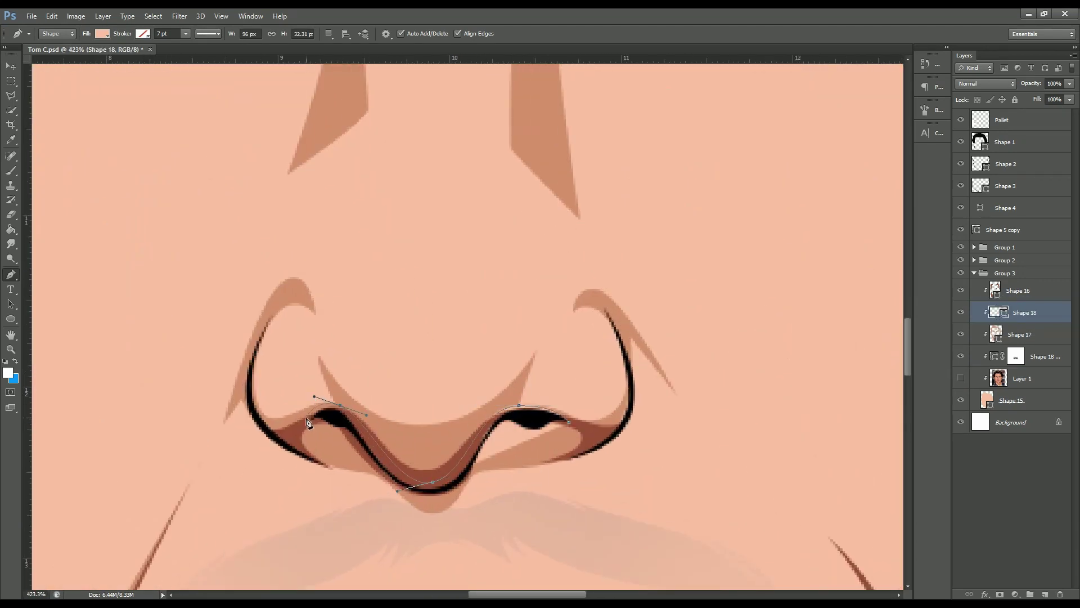
left_click_drag(340, 405, 314, 396)
left_click_drag(310, 421, 340, 423)
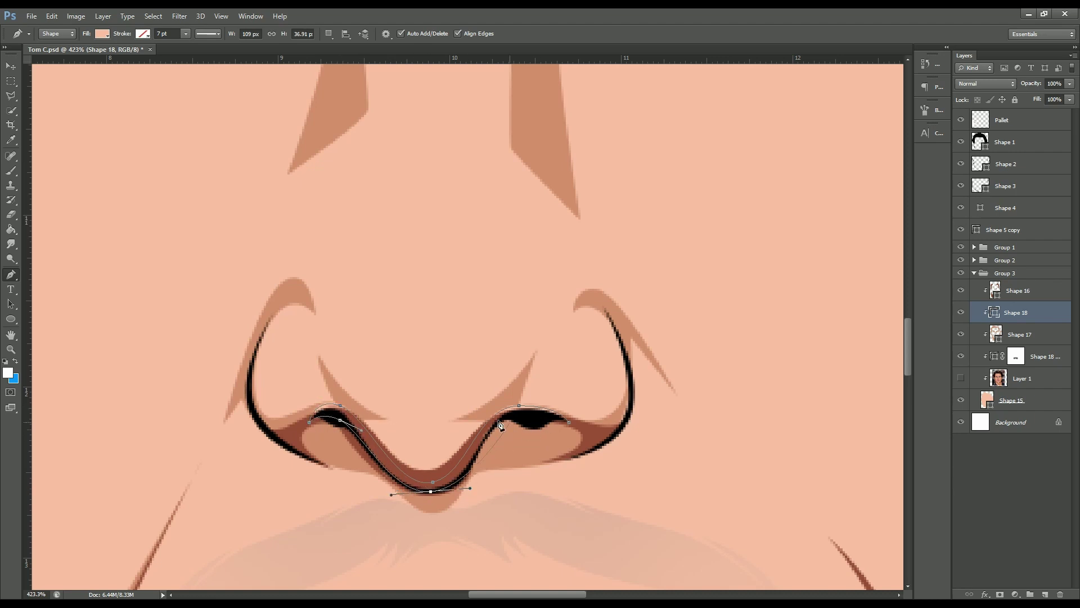
left_click(568, 421)
key("ctrl+bracketright")
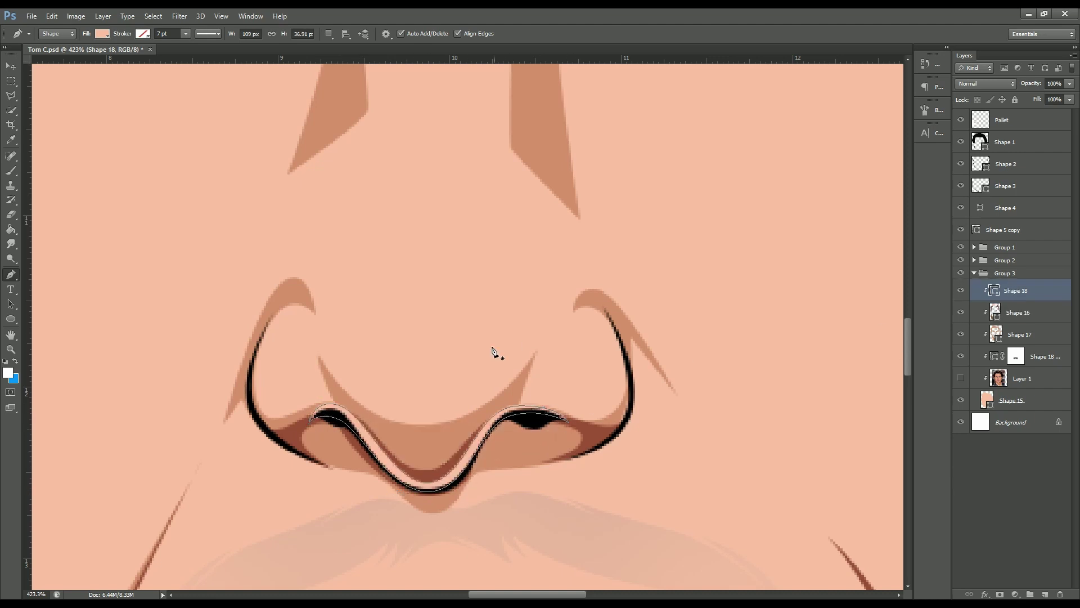
scroll(492, 351, "down", 5)
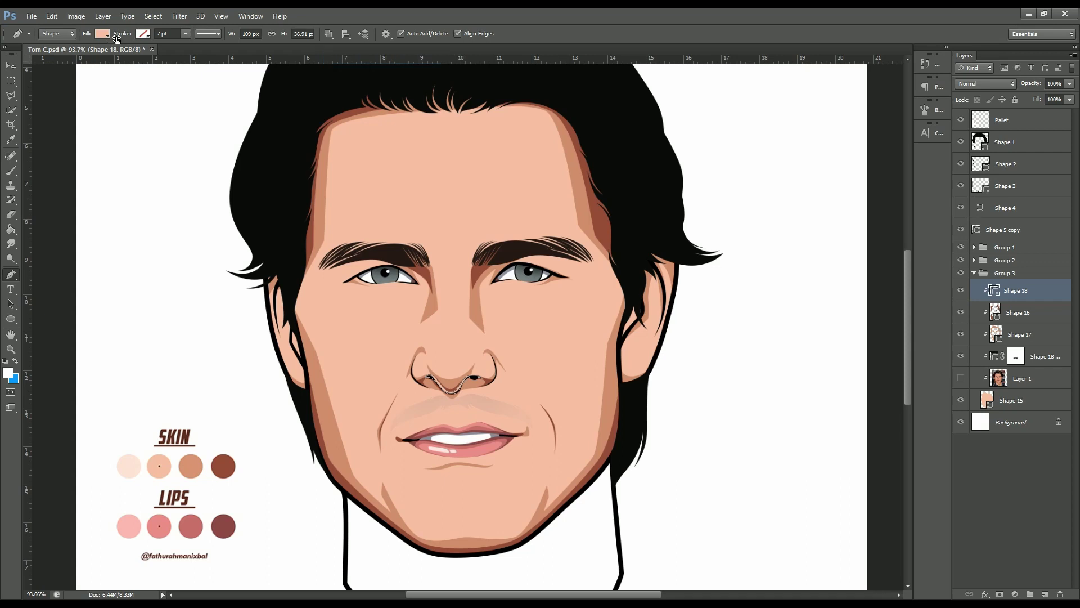
Fill the nostril highlight with the pale skin colour #ffddcd.
left_click(102, 34)
left_click(155, 55)
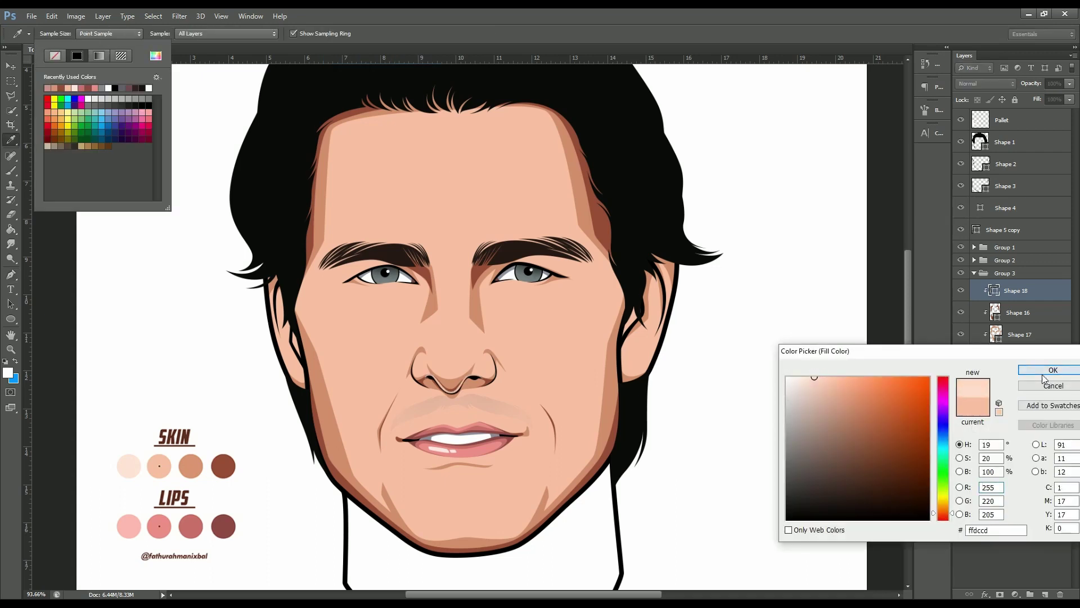
left_click(1053, 369)
scroll(439, 310, "up", 2)
left_click(459, 335)
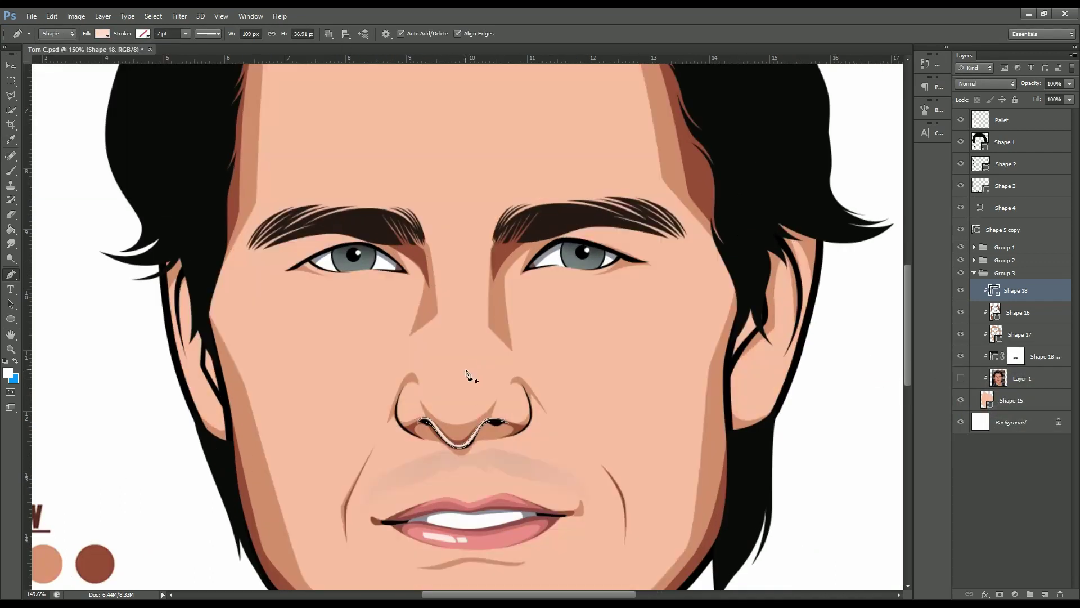
Fit the whole portrait in view, compare against the reference photo, and select Shape 17.
scroll(470, 382, "up", 1)
scroll(479, 387, "up", 1)
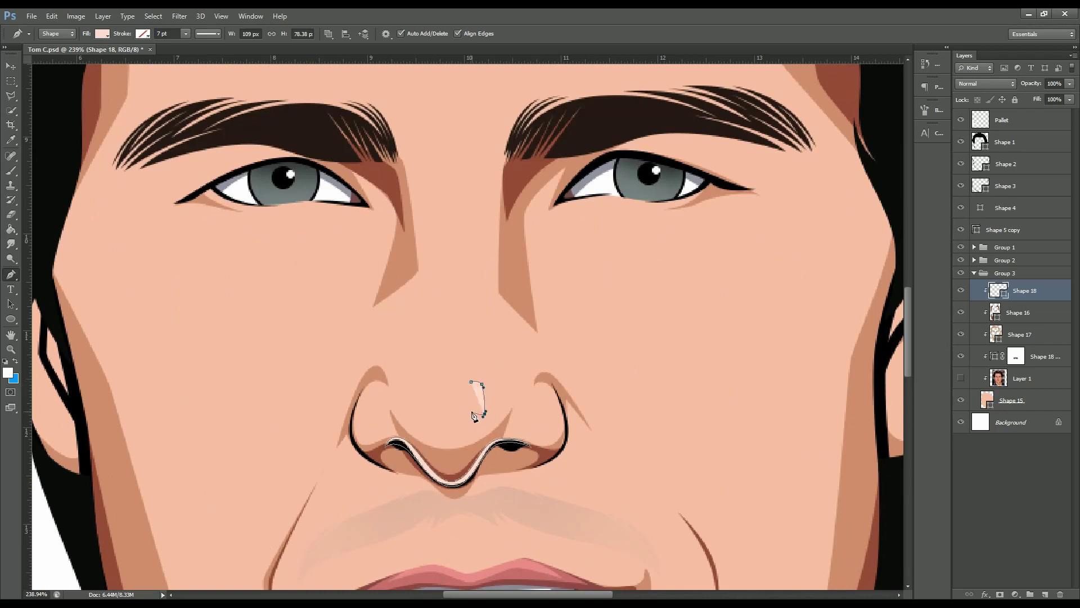
key("ctrl+0")
left_click(961, 378)
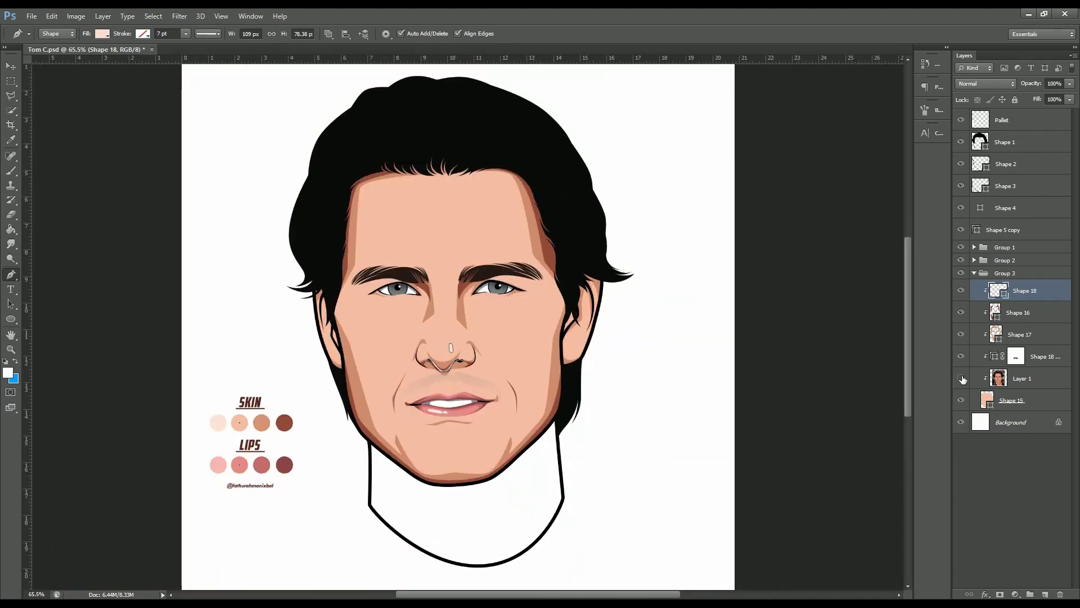
left_click(961, 378)
left_click(1034, 337)
scroll(466, 307, "up", 4)
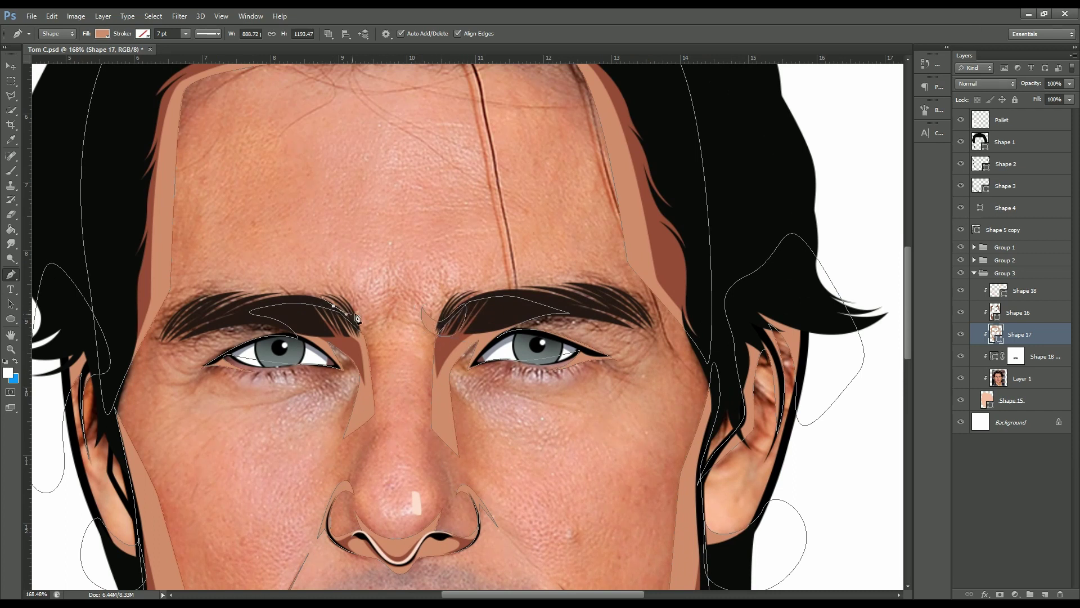
Select the Shape 18 layer in the Layers panel.
scroll(330, 318, "down", 2)
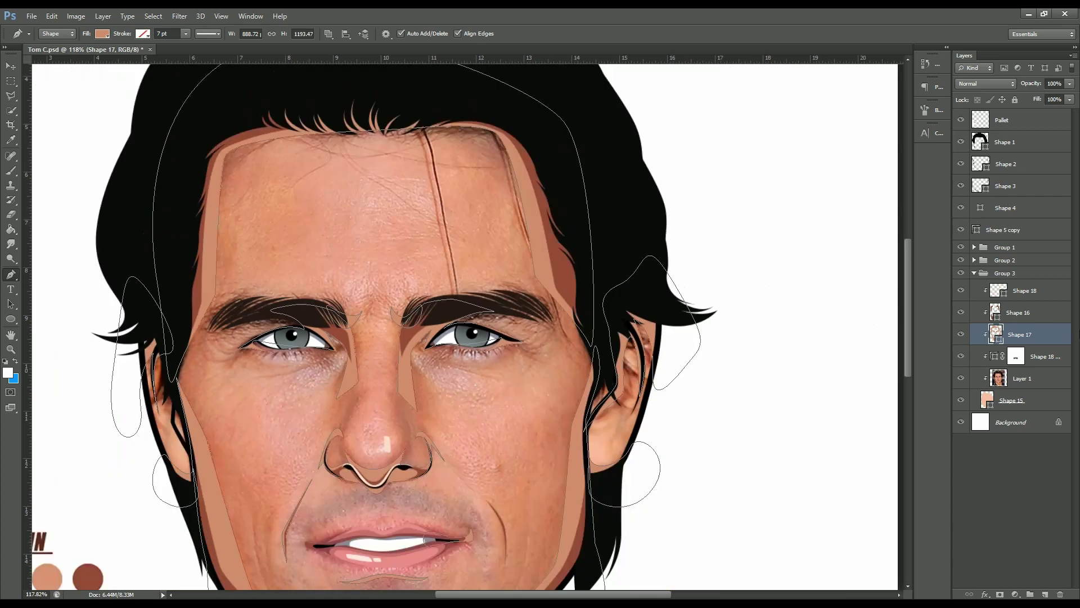
left_click(1024, 290)
scroll(247, 241, "down", 2)
scroll(362, 270, "down", 1)
scroll(533, 475, "up", 2)
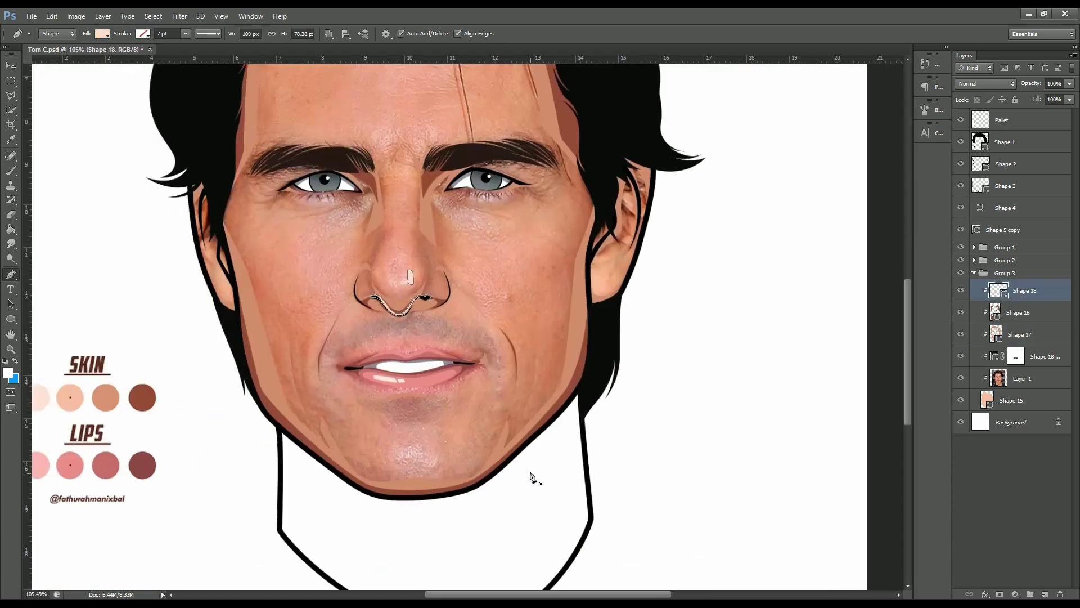
scroll(702, 334, "down", 1)
scroll(730, 290, "up", 1)
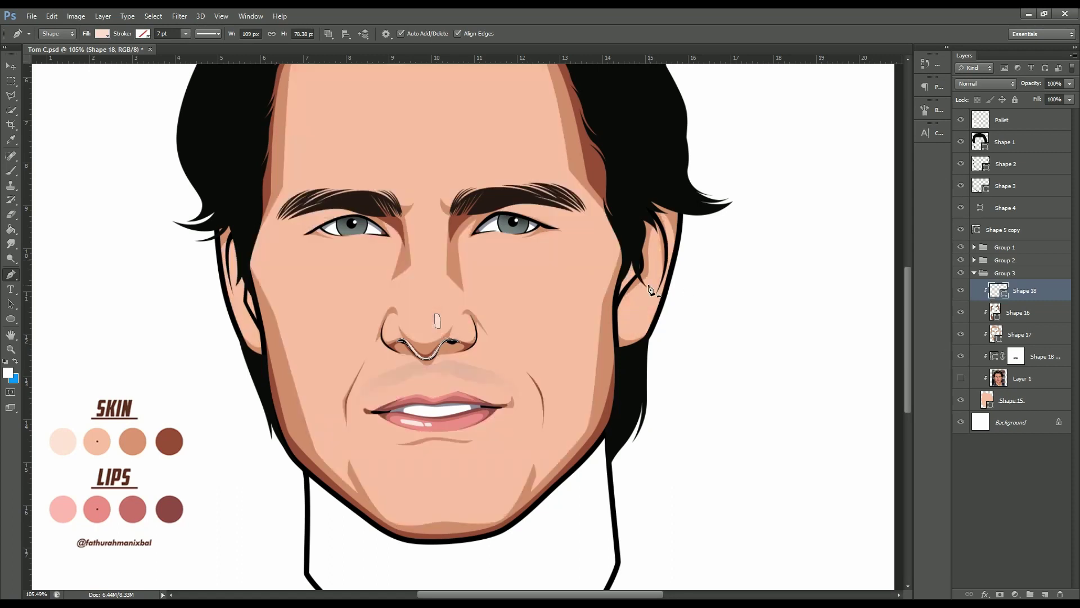
Reshape the Shape 17 cheek shadow curve by dragging its direction handle, then return to Shape 18.
left_click(601, 305, "ctrl")
left_click_drag(595, 299, 598, 302)
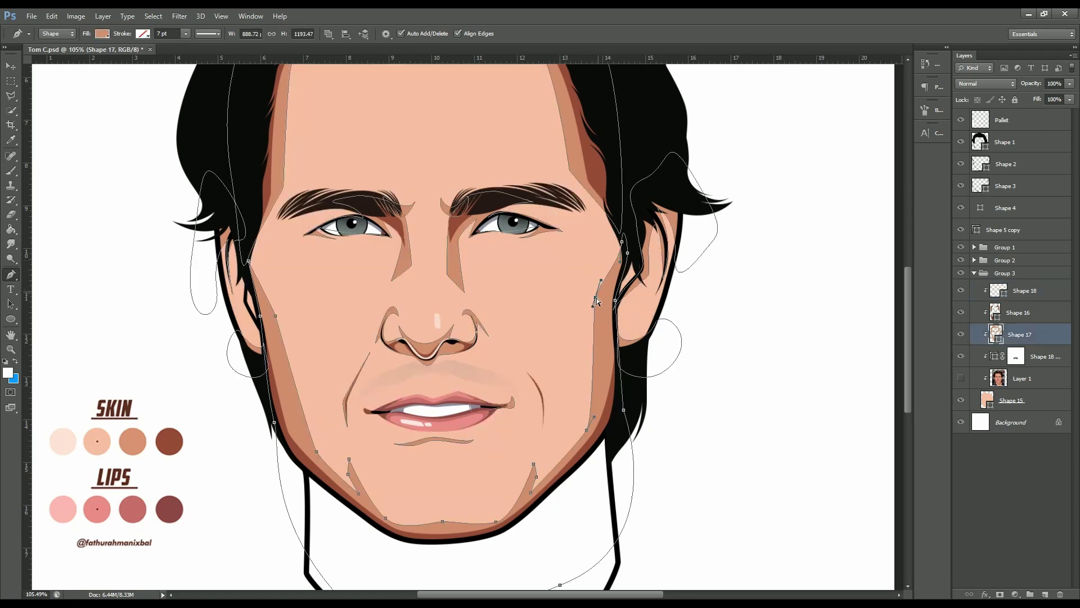
scroll(586, 430, "down", 1)
scroll(574, 405, "down", 1)
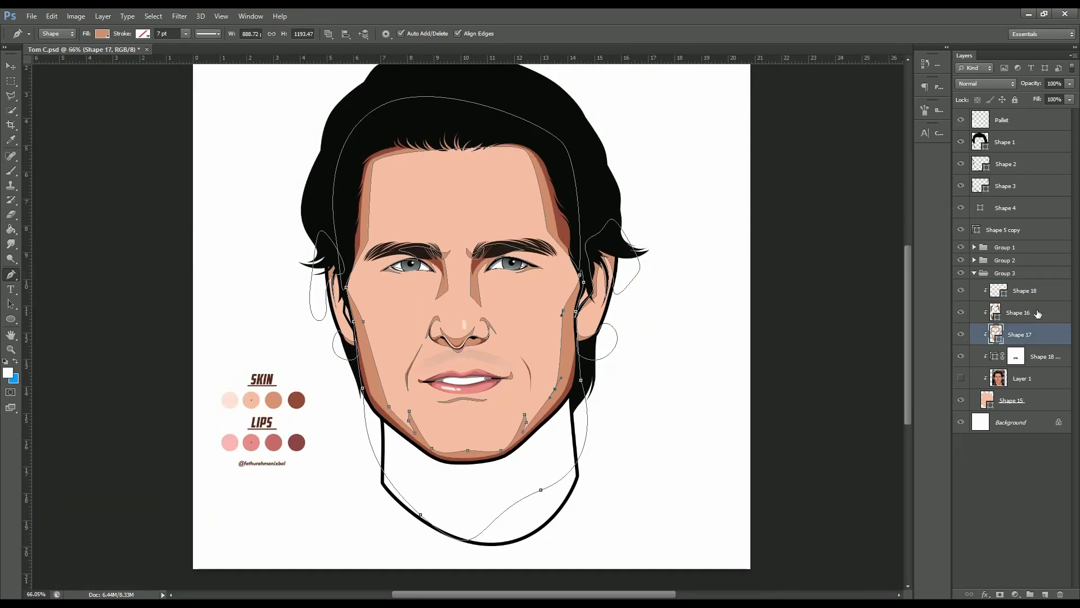
left_click(567, 382, "ctrl")
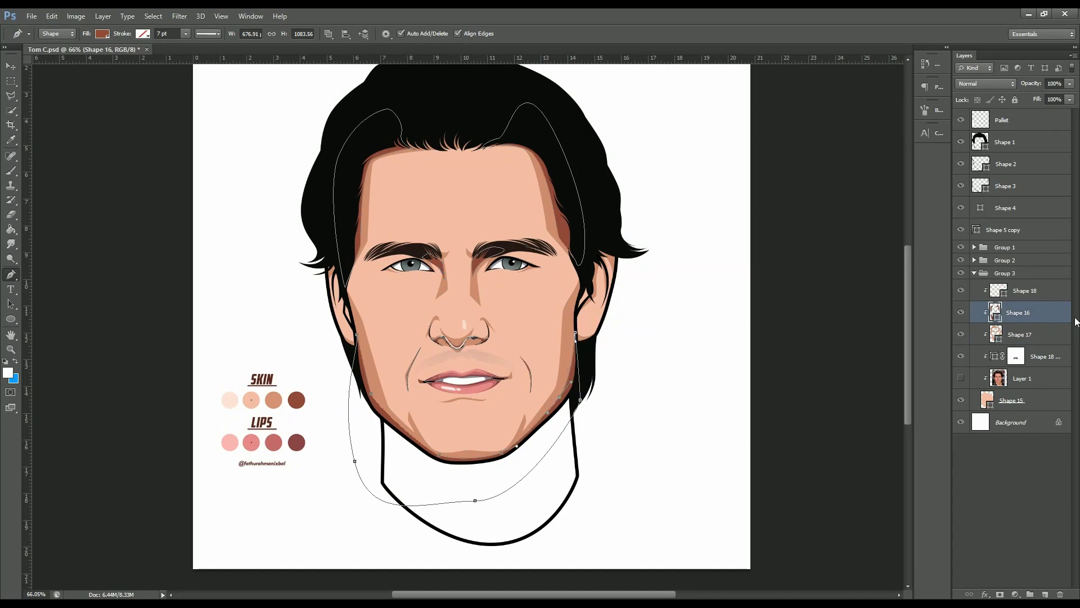
left_click(1024, 291)
scroll(374, 379, "up", 2)
Trace the Shape 18 highlight along the jaw and chin with four Pen anchors.
scroll(370, 407, "up", 1)
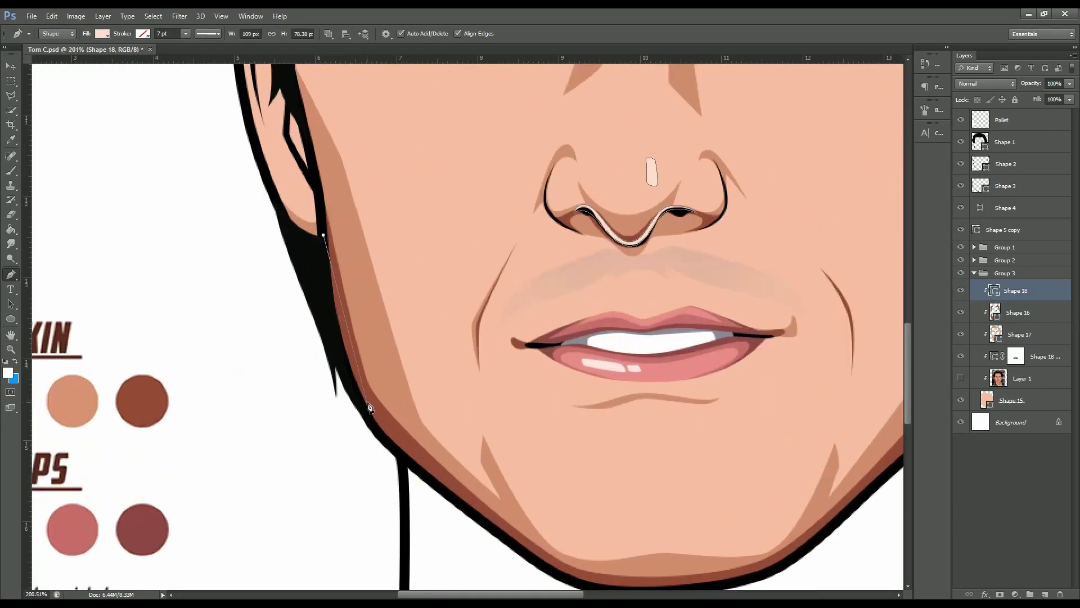
left_click_drag(372, 406, 419, 468)
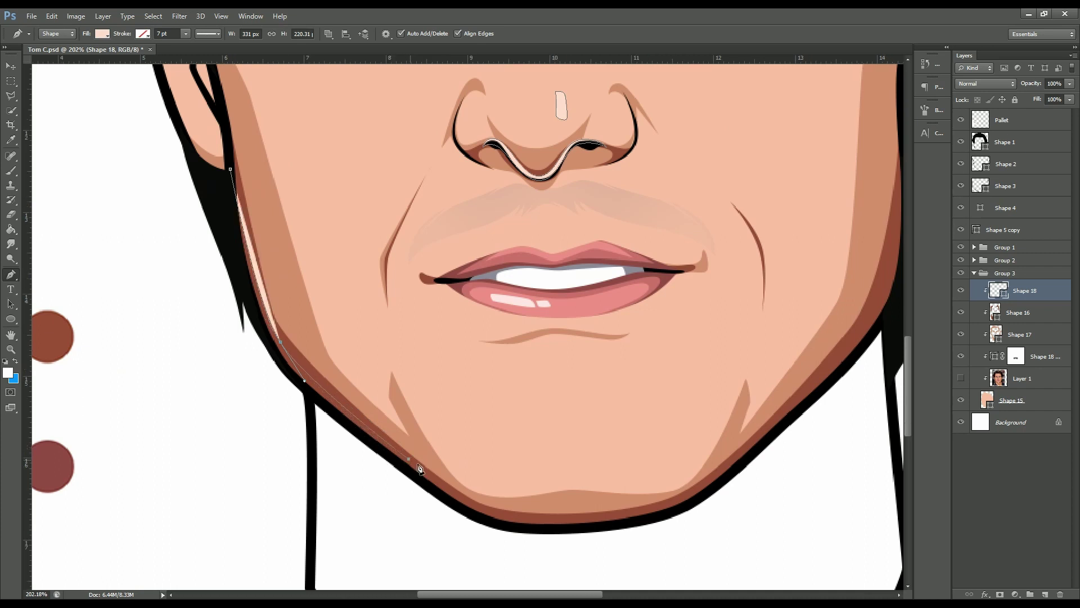
scroll(423, 474, "up", 1)
left_click_drag(645, 477, 682, 465)
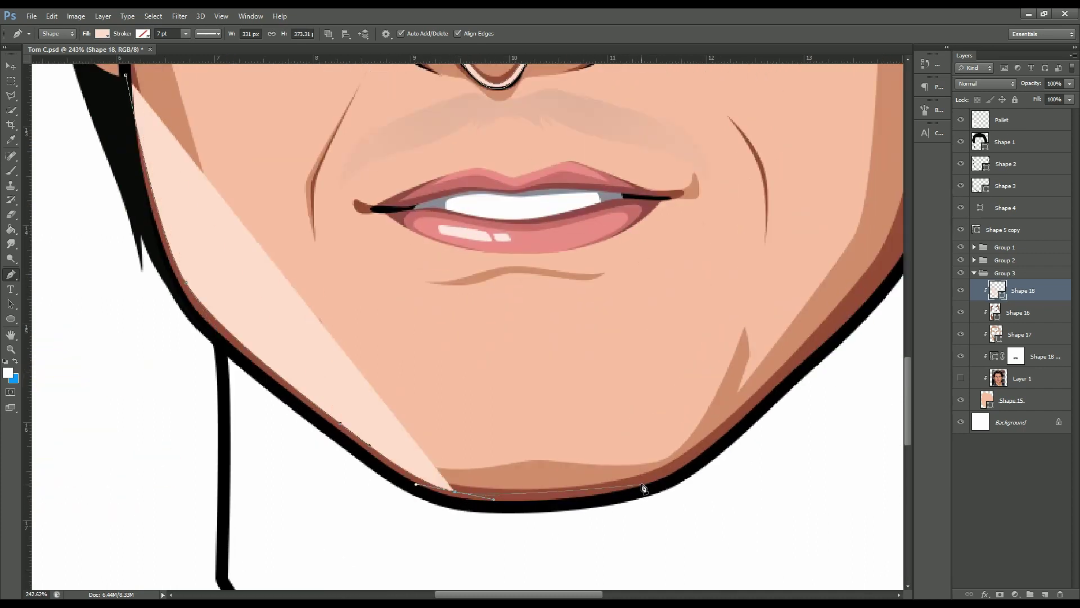
scroll(647, 478, "down", 1)
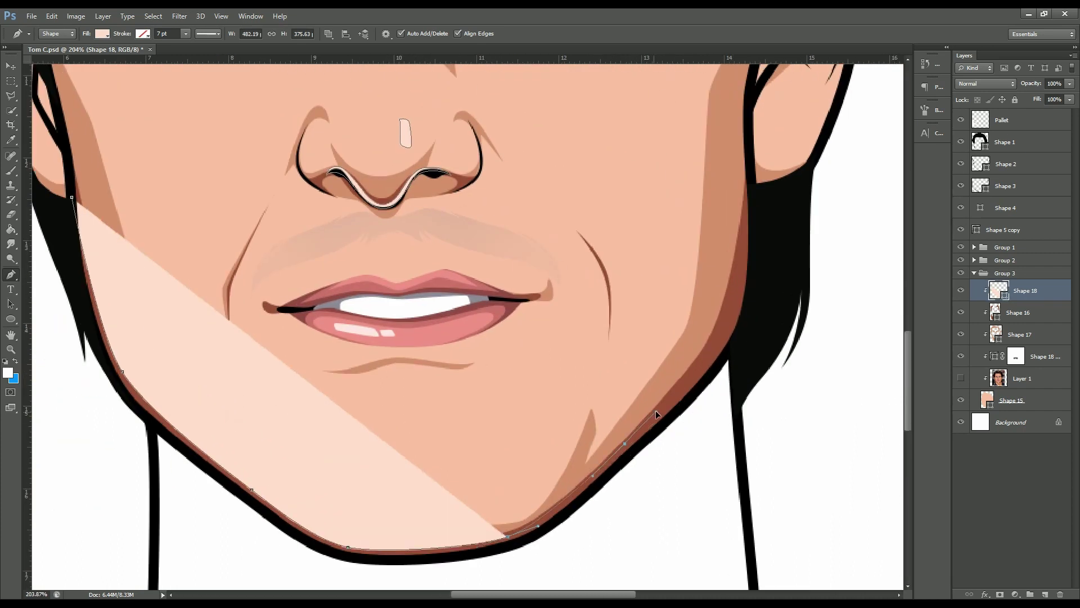
scroll(656, 414, "down", 1)
scroll(664, 394, "up", 1)
left_click(673, 350)
left_click(675, 272)
scroll(680, 298, "down", 1)
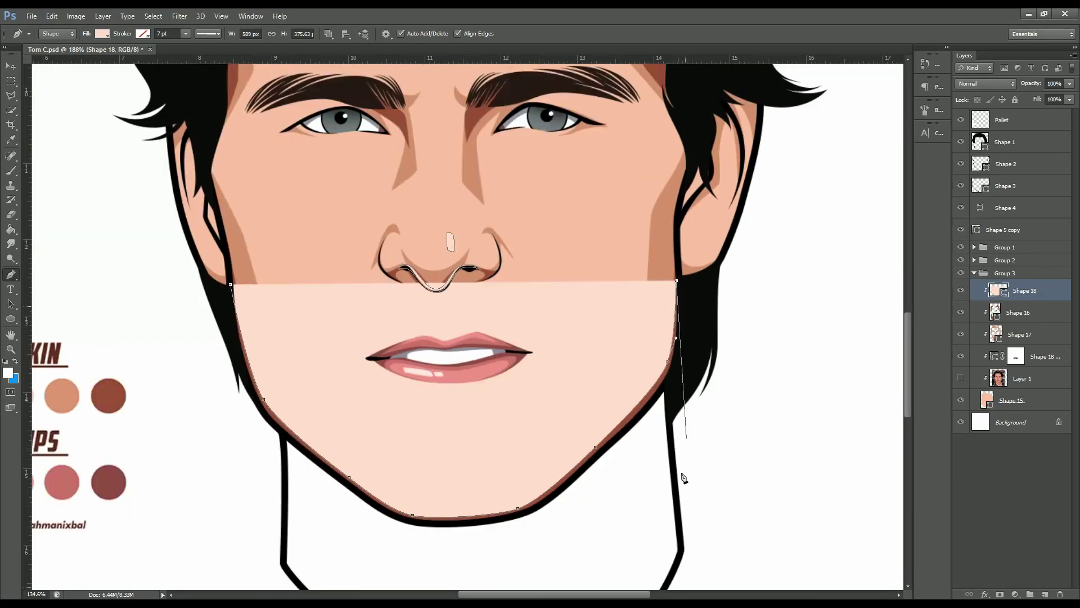
Finish the highlight shape, fit the portrait in view, and show the reference photo.
key("Escape")
key("ctrl+0")
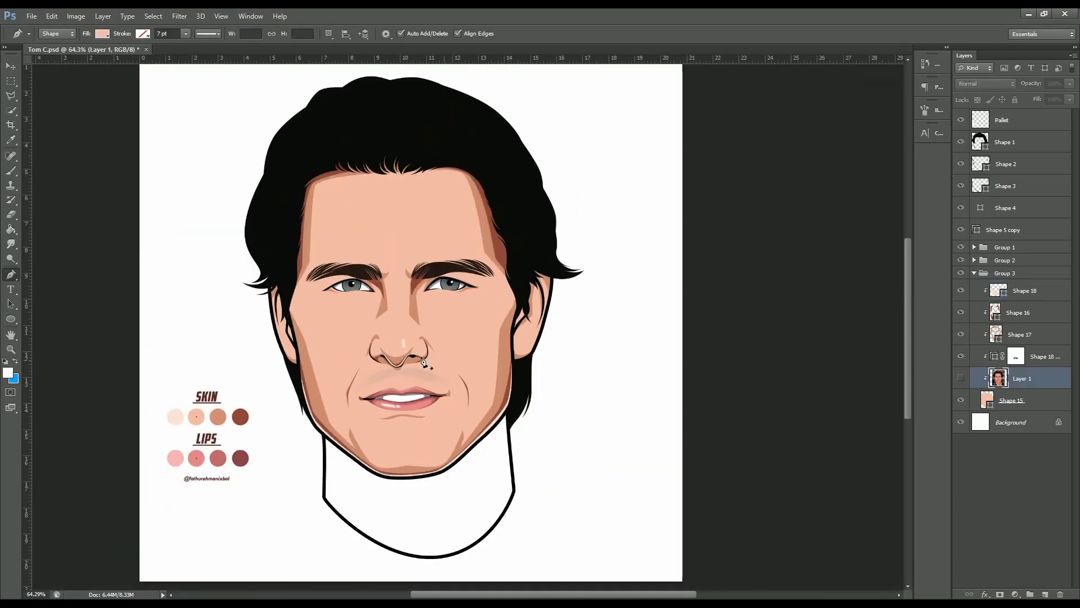
scroll(423, 360, "down", 2)
scroll(655, 387, "up", 1)
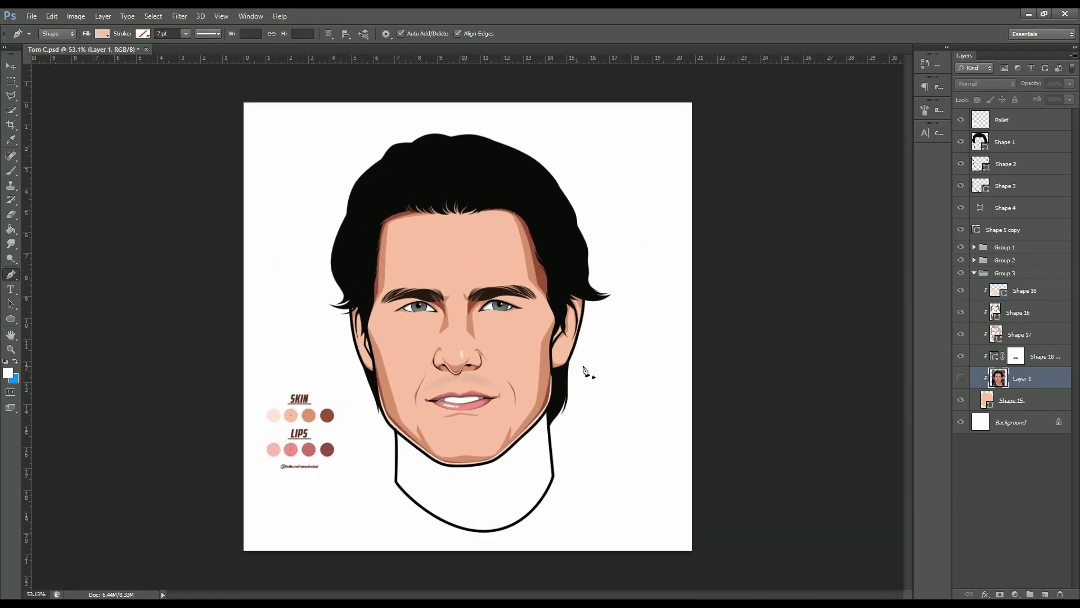
left_click(960, 378)
Draw a closed under-eye shadow shape on the Shape 16 layer.
left_click(1019, 334)
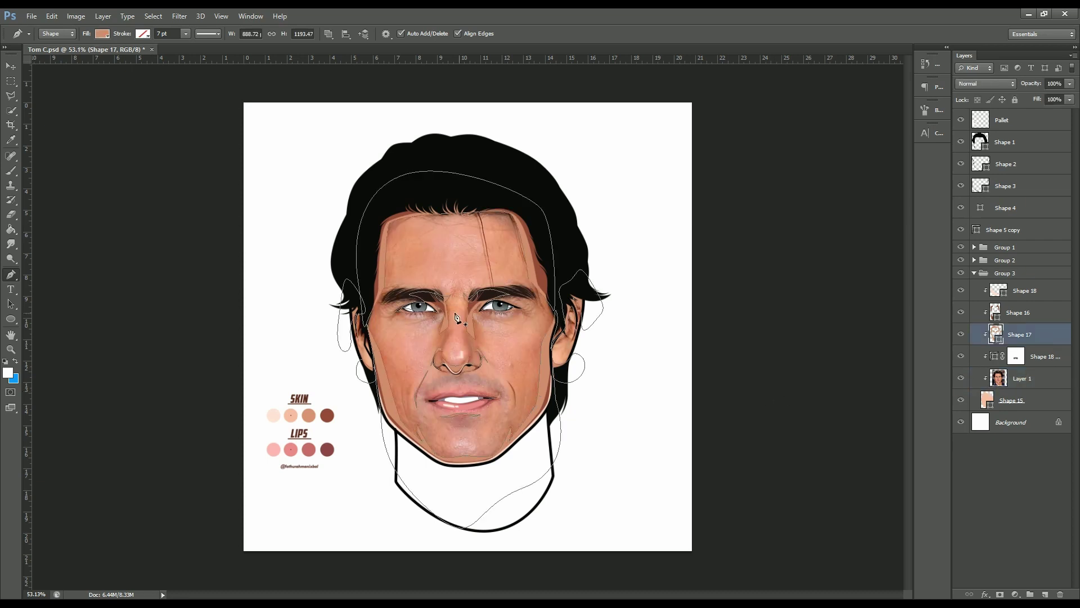
scroll(454, 312, "up", 4)
scroll(419, 288, "up", 4)
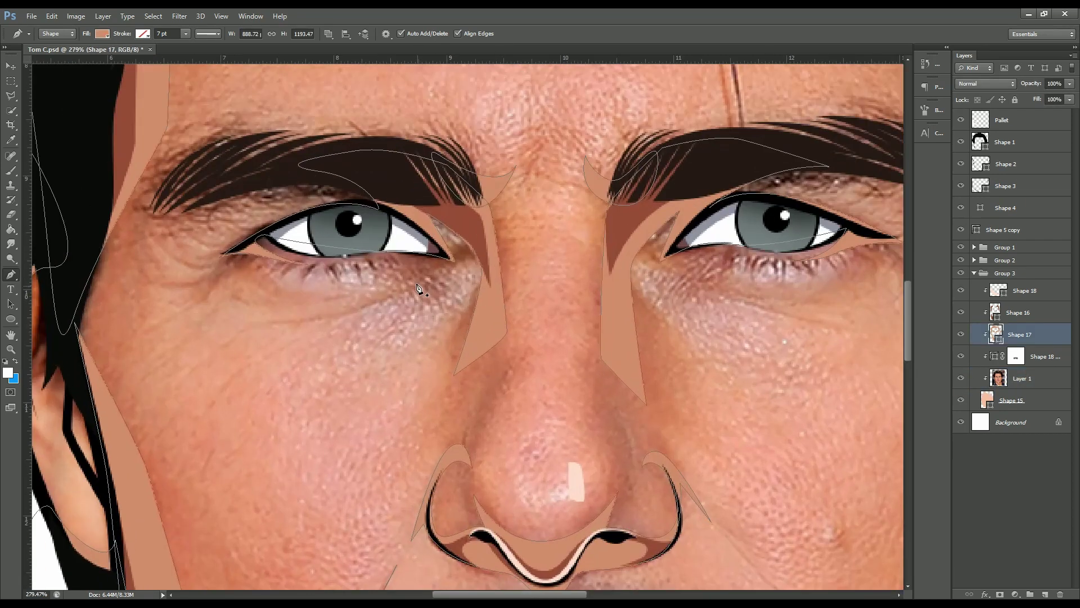
left_click(1019, 313)
scroll(390, 290, "down", 2)
left_click_drag(281, 316, 288, 320)
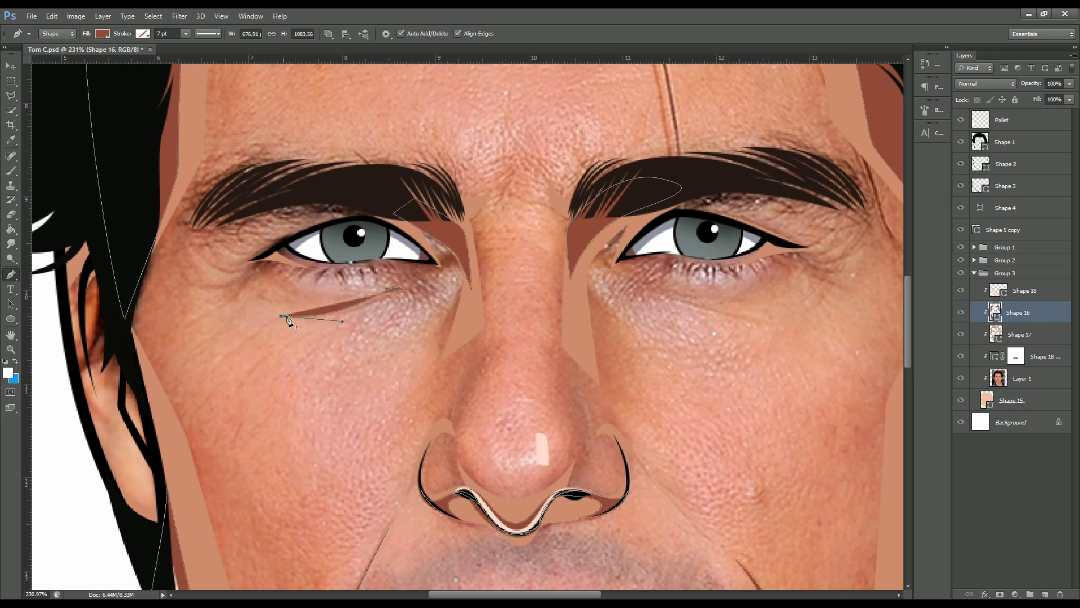
scroll(419, 282, "up", 1)
scroll(439, 288, "right", 3)
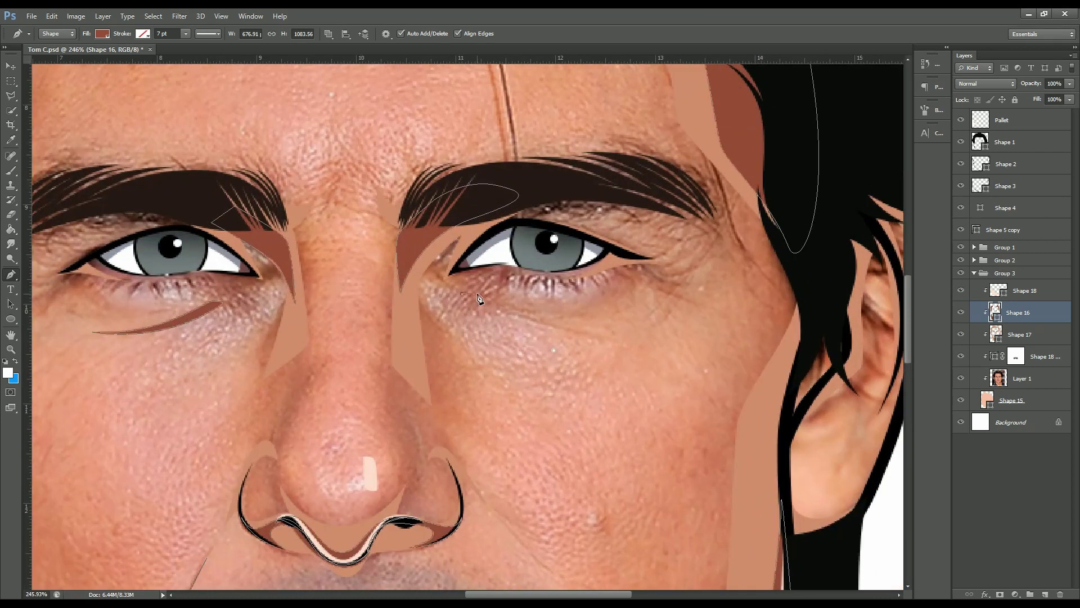
left_click(584, 332)
left_click(462, 293)
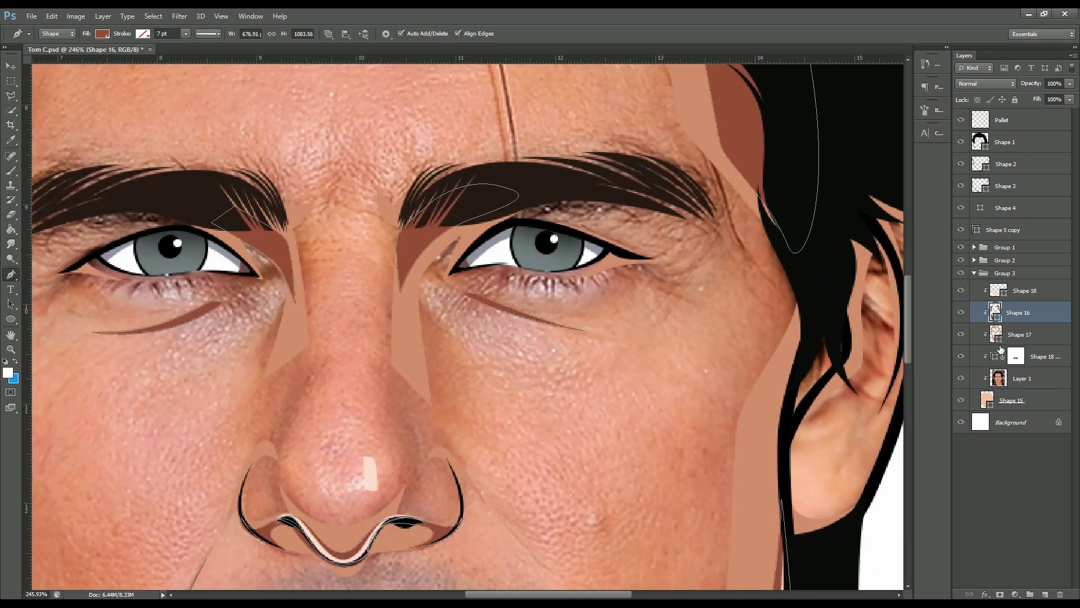
key("alt+bracketleft")
Curve the under-eye shadow segments, then hide the reference photo again.
left_click_drag(521, 297, 521, 308)
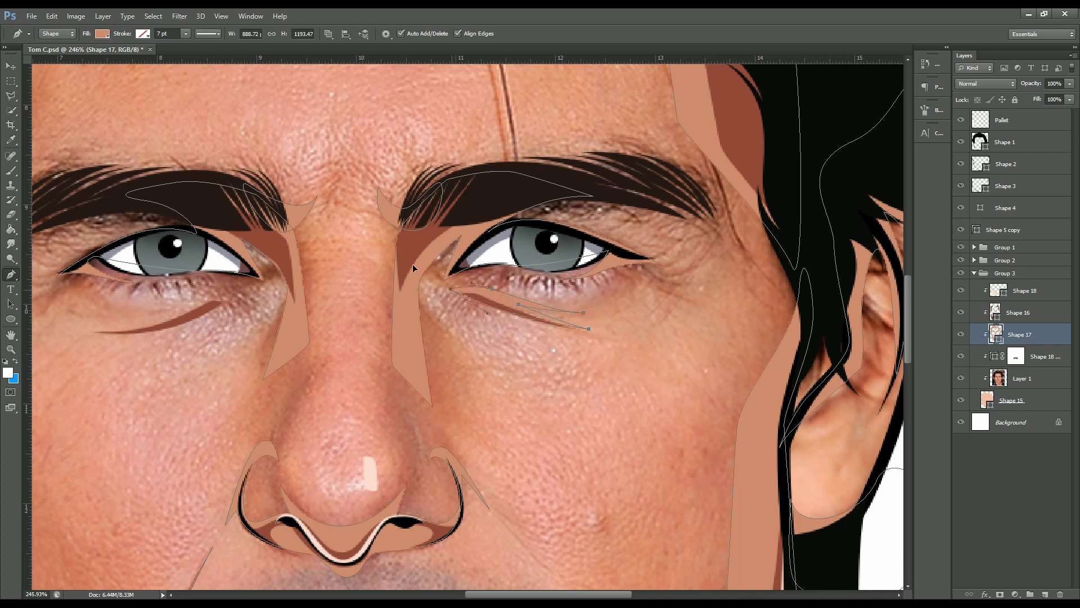
scroll(514, 297, "up", 2)
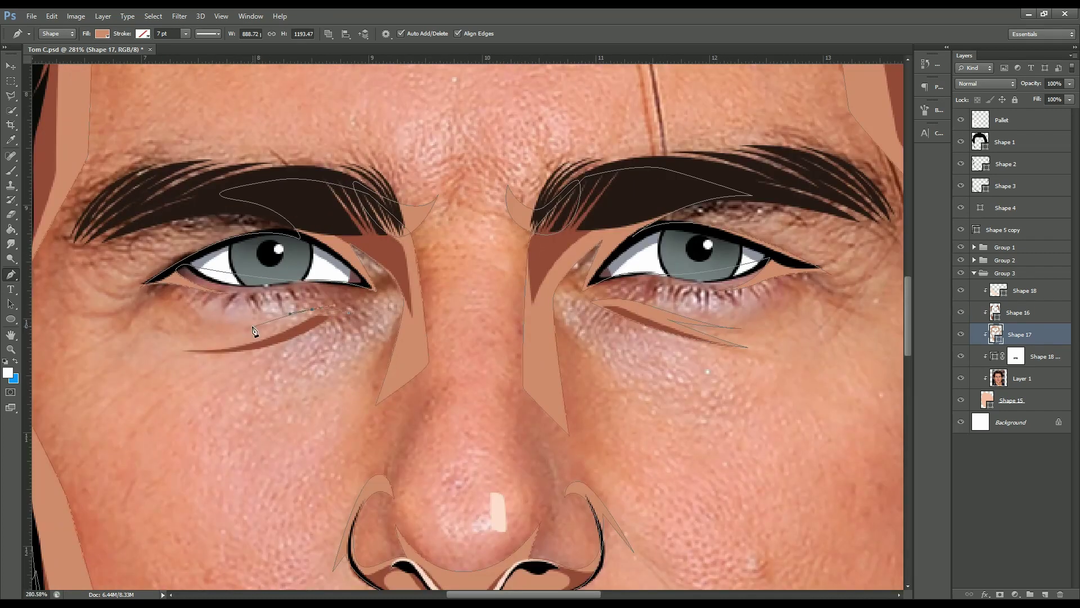
left_click_drag(171, 348, 119, 342)
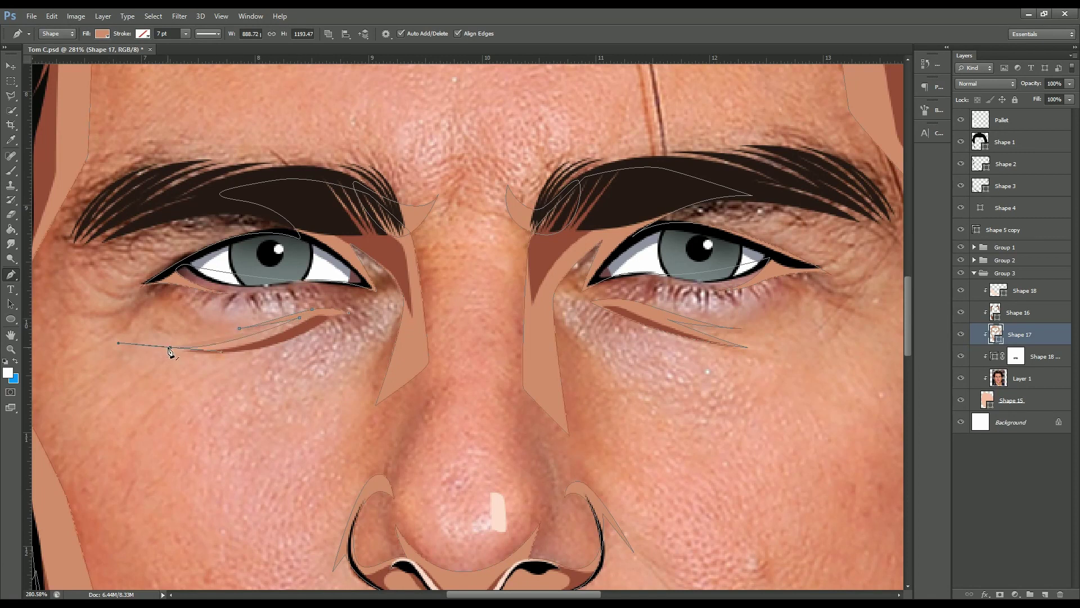
left_click_drag(348, 312, 368, 312)
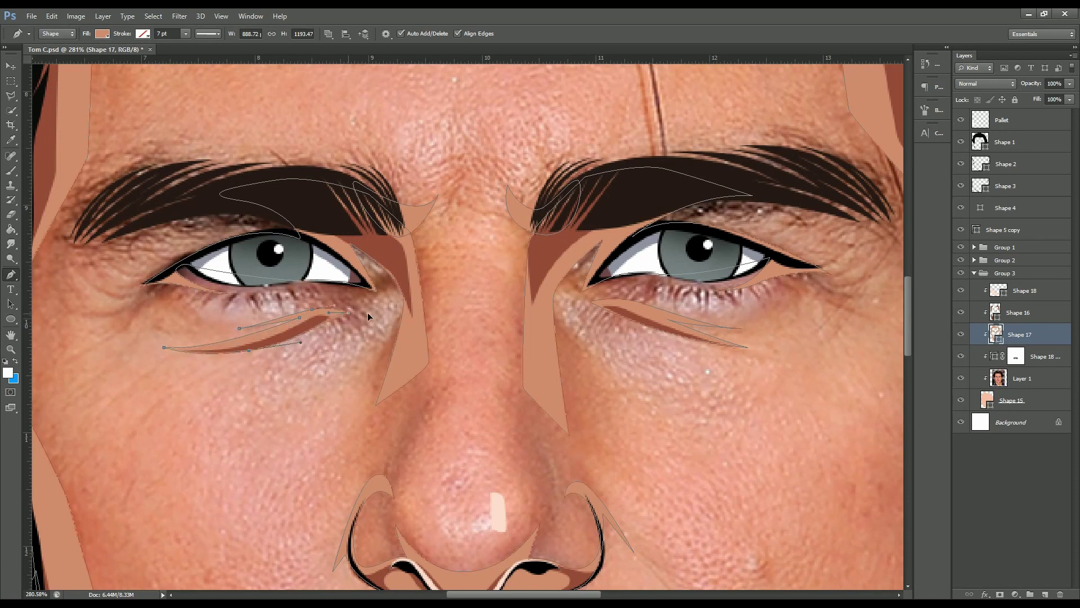
left_click(961, 379)
scroll(368, 343, "down", 3)
scroll(369, 344, "down", 3)
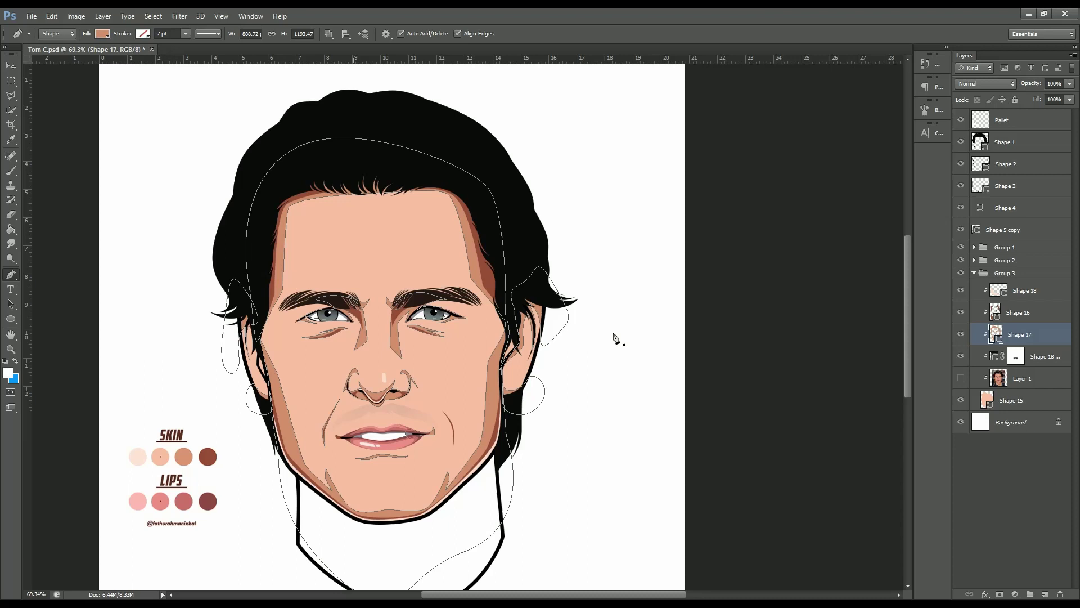
Move Layer 1 above the hair shape and clip it to Shape 1.
left_click(1013, 379)
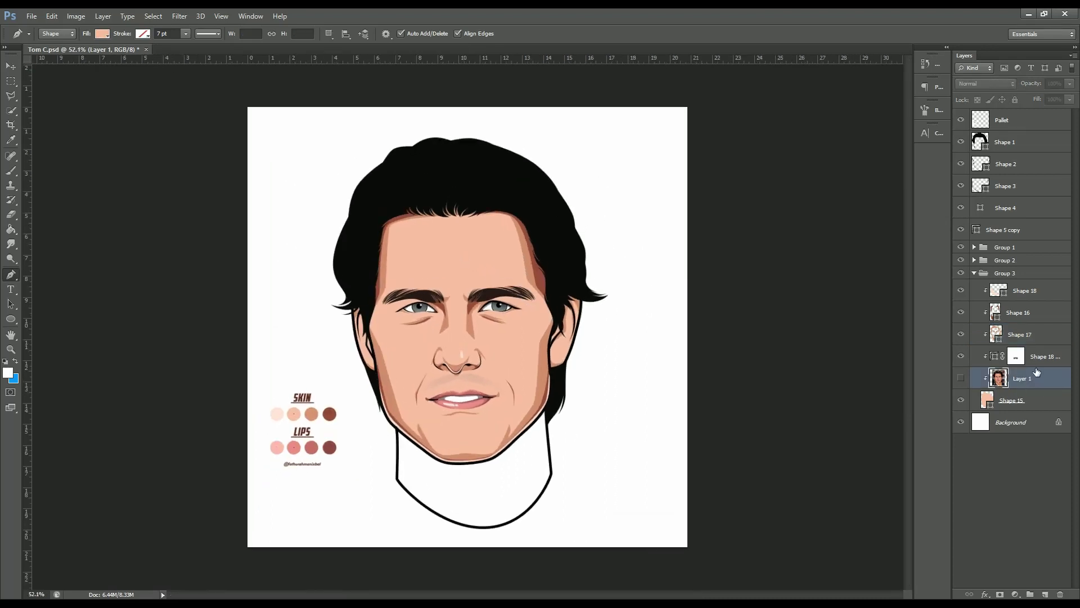
left_click_drag(1036, 379, 1007, 132)
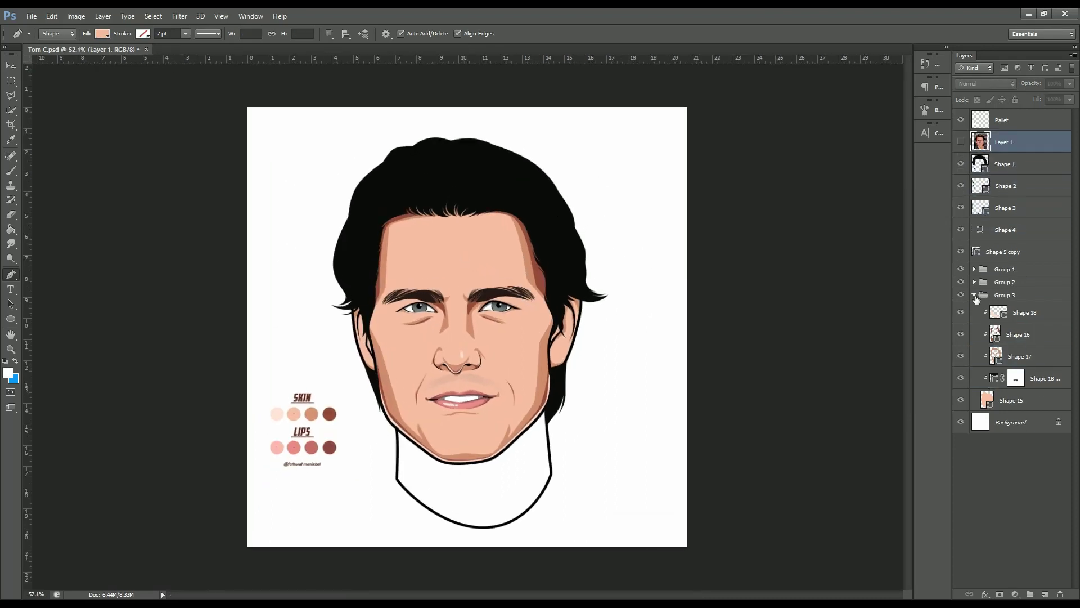
left_click(974, 295)
right_click(1007, 145)
left_click(957, 284)
left_click(961, 141)
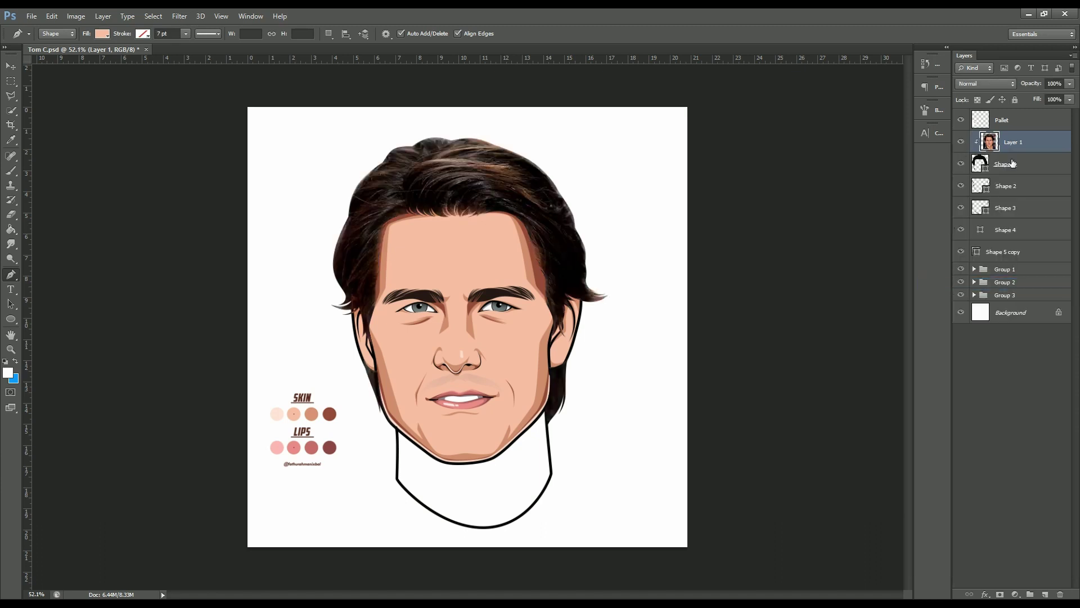
left_click(1012, 163)
On a new shape layer, draw the first pale hair strand across the crown.
left_click(1050, 591)
scroll(458, 101, "up", 5)
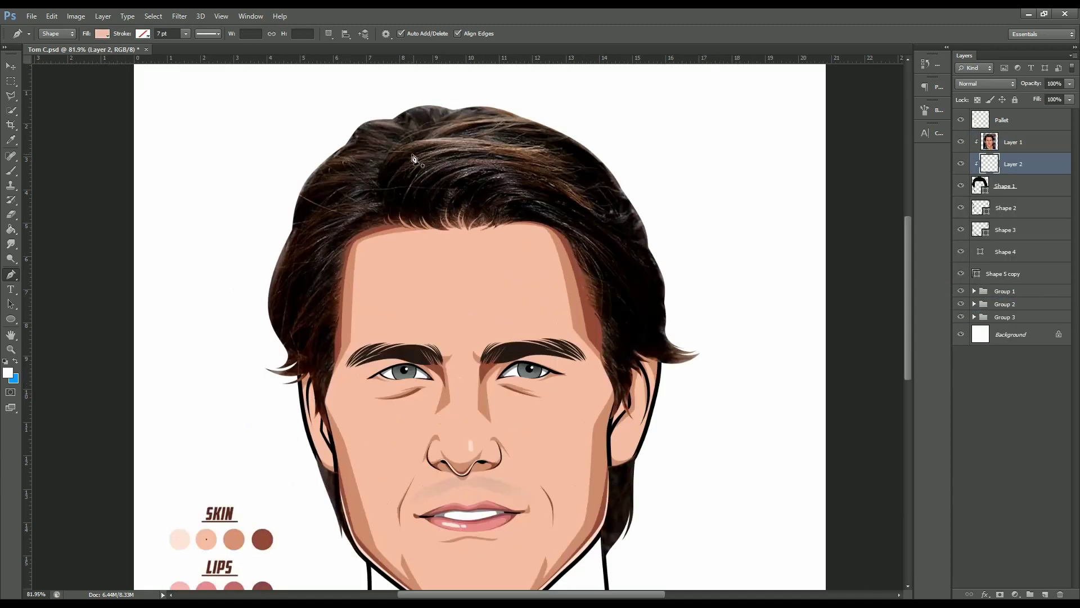
scroll(372, 201, "up", 2)
scroll(371, 201, "up", 2)
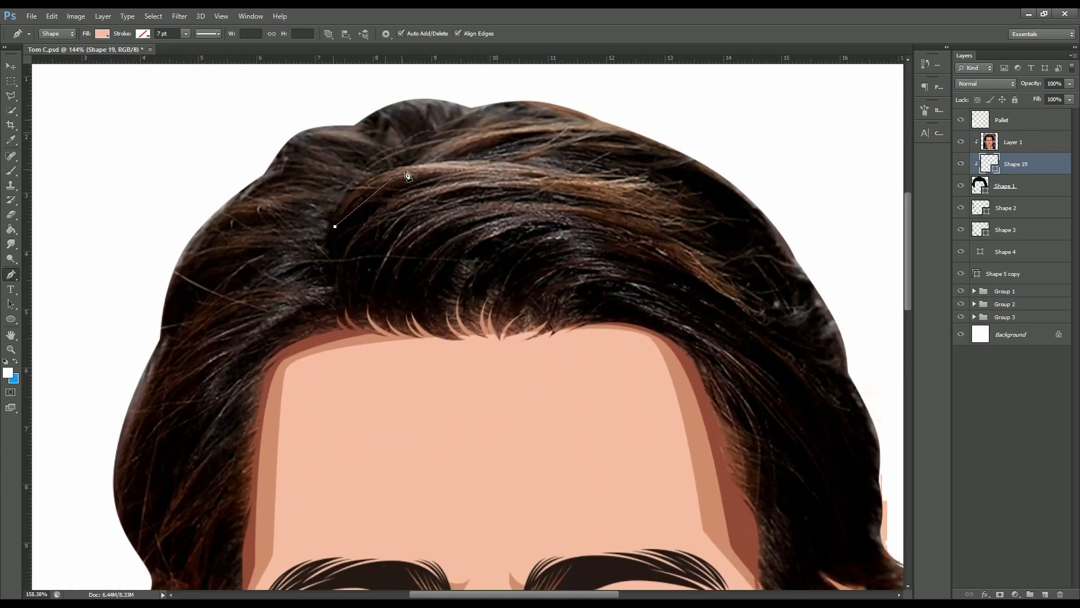
left_click(334, 226)
left_click_drag(353, 170, 500, 154)
left_click(580, 178)
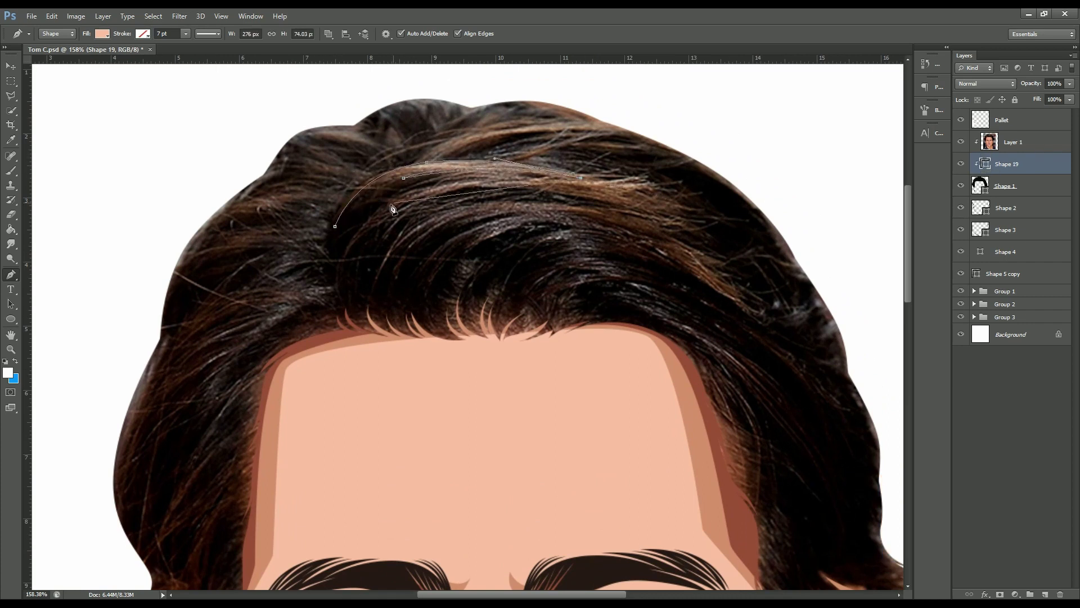
left_click_drag(352, 218, 392, 185)
left_click(346, 246)
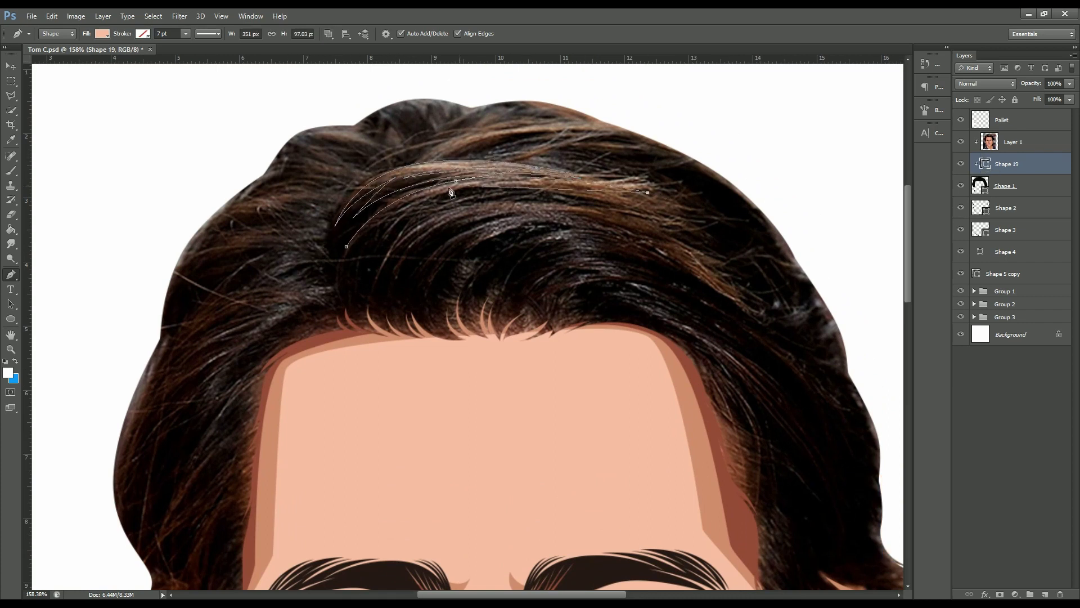
left_click(673, 210)
left_click_drag(470, 189, 539, 176)
left_click(346, 246)
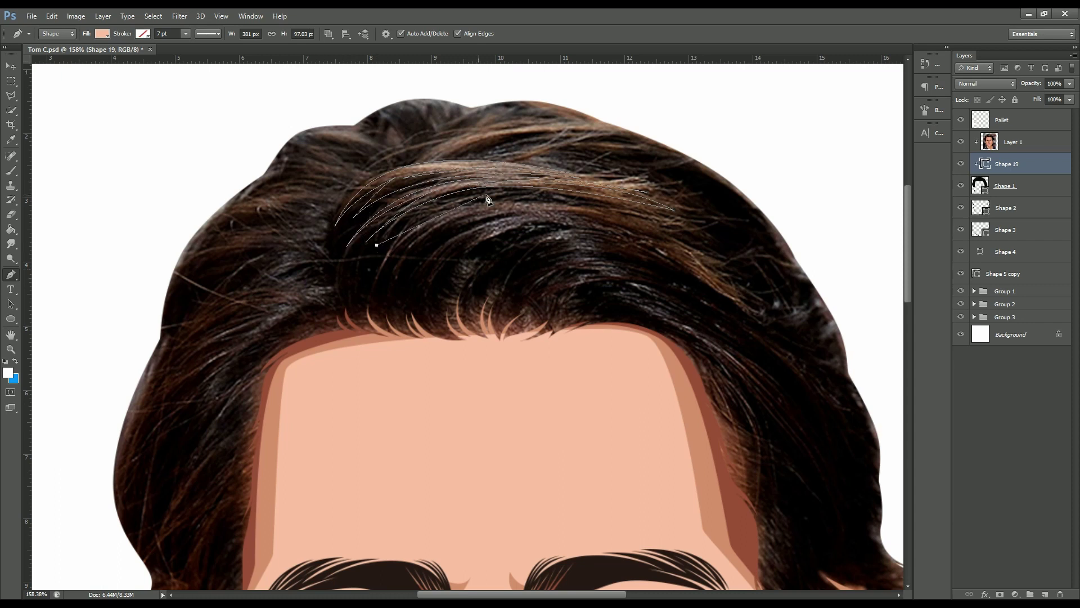
Draw a second closed strand curving across the top of the hair.
left_click(452, 204)
left_click(504, 191)
left_click(639, 208)
left_click_drag(684, 239, 774, 305)
left_click(505, 207)
left_click(435, 214)
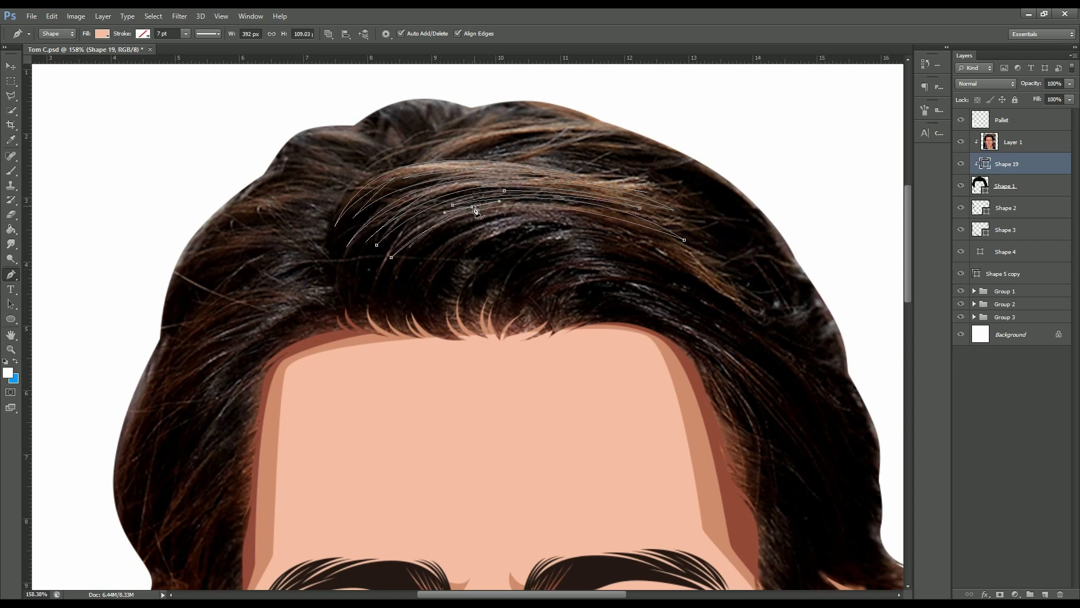
left_click(394, 229)
left_click(377, 244)
scroll(403, 230, "up", 2)
scroll(499, 189, "down", 2)
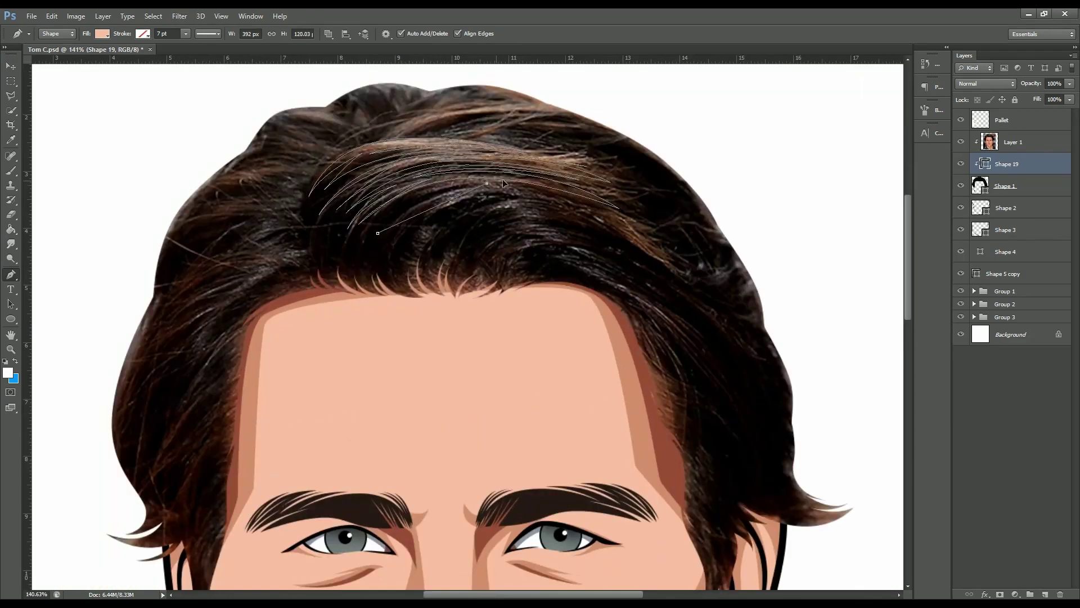
left_click(639, 225)
left_click(657, 251)
left_click(502, 200)
left_click(406, 206)
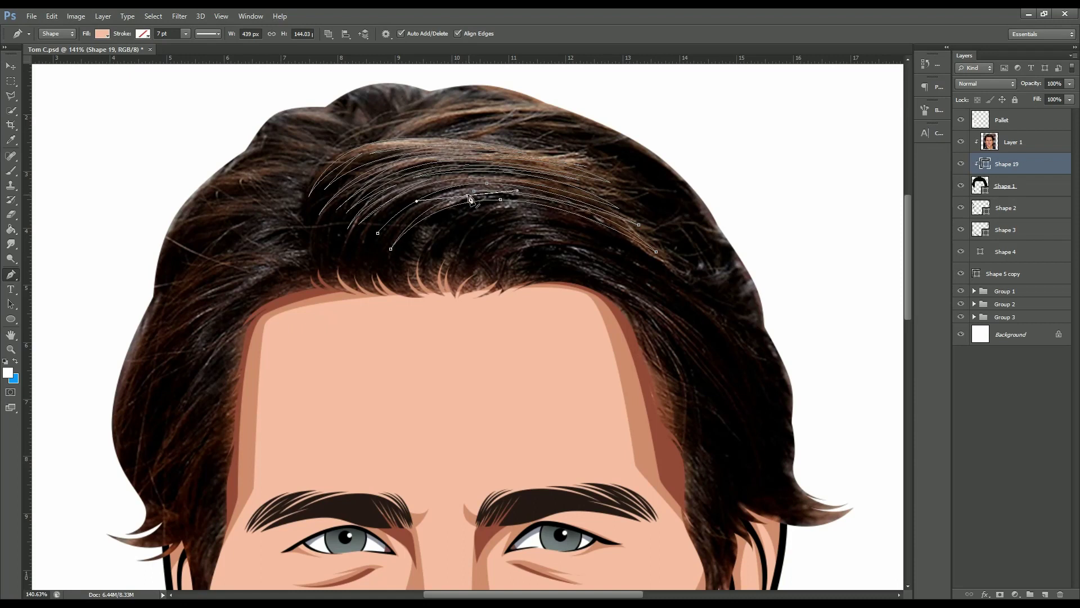
scroll(383, 235, "up", 1)
left_click(367, 242)
scroll(373, 244, "down", 1)
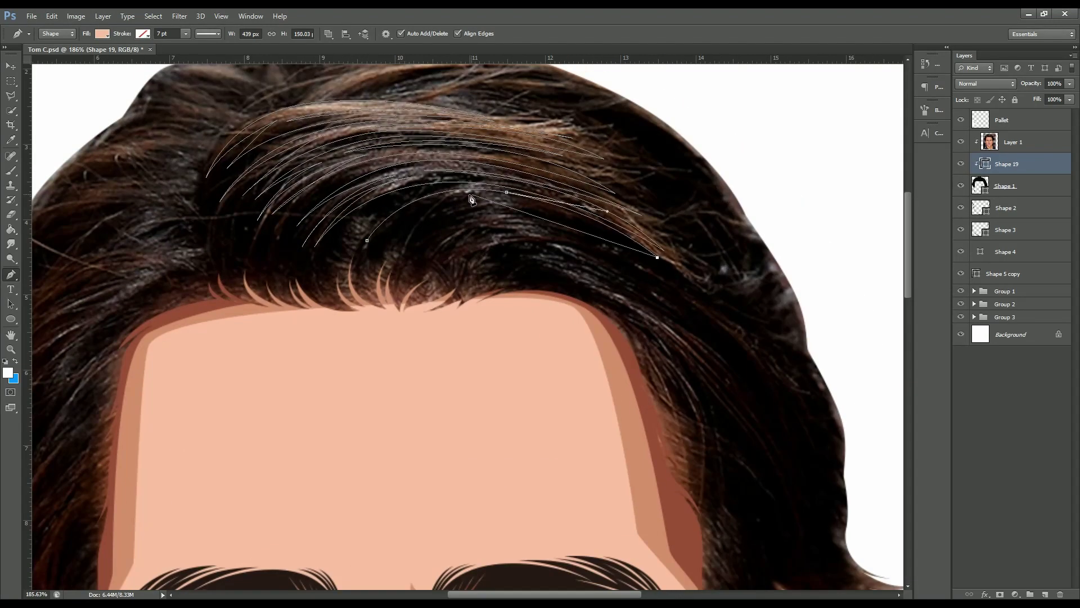
scroll(531, 218, "down", 1)
scroll(464, 191, "up", 1)
Add curved strands near the left hairline.
left_click(525, 211)
left_click(411, 255)
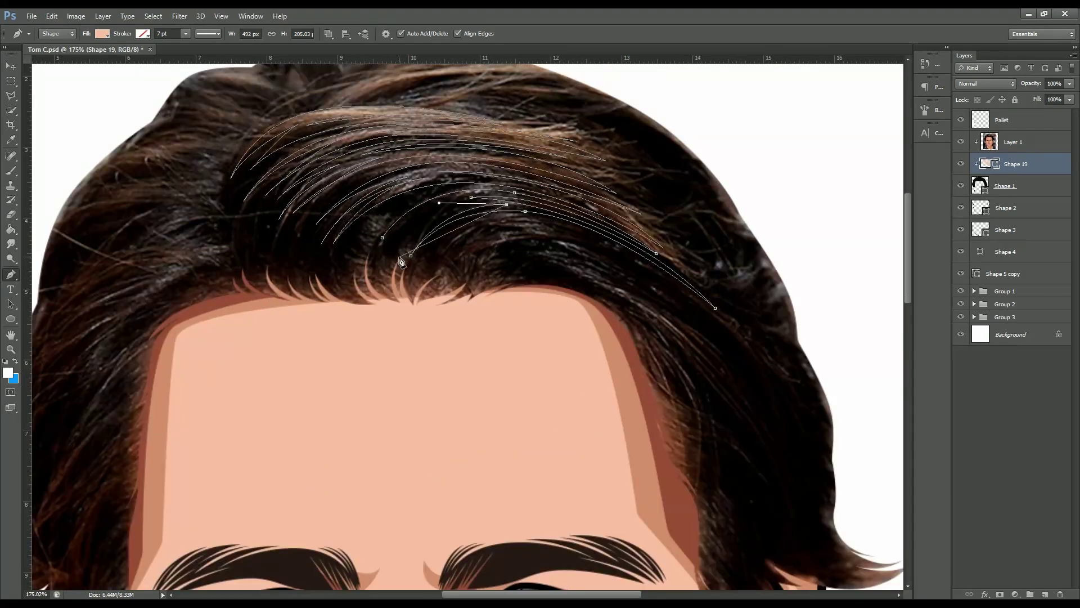
left_click_drag(387, 266, 373, 321)
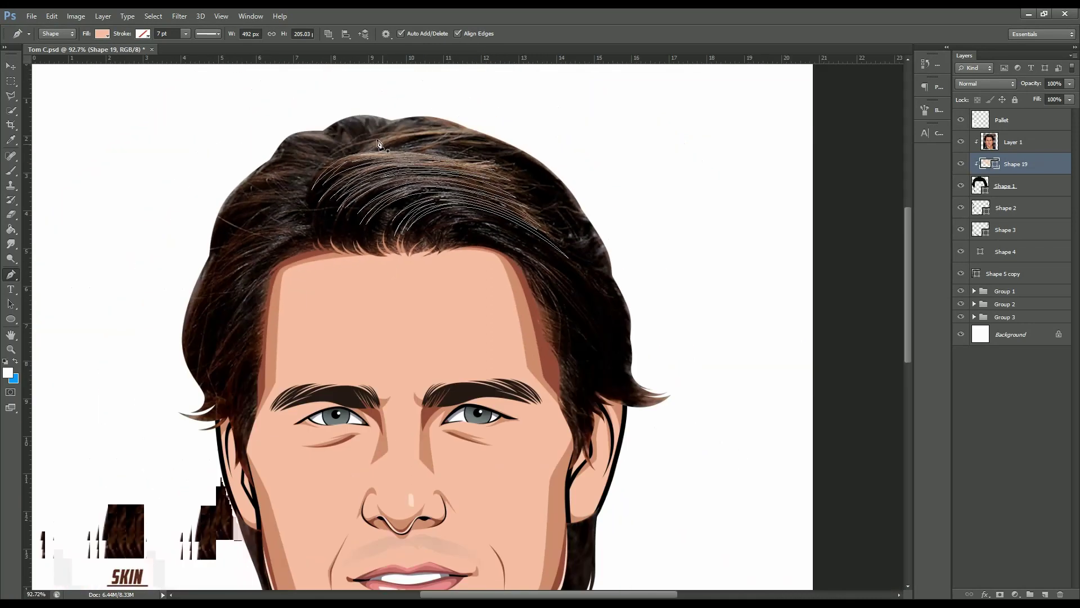
scroll(349, 270, "down", 3)
scroll(326, 225, "up", 2)
left_click(207, 251)
left_click(332, 220)
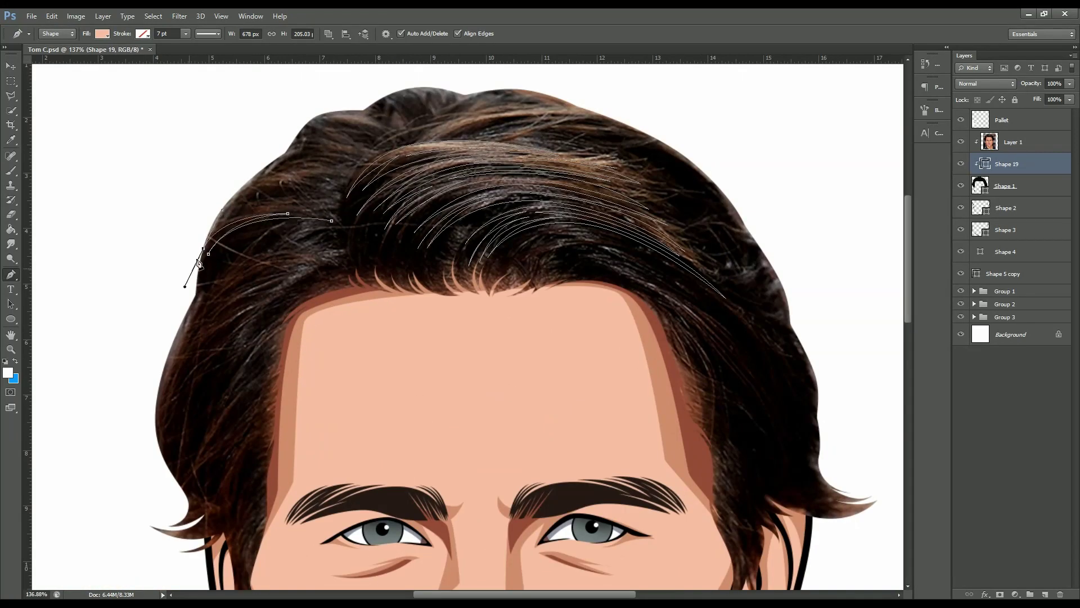
left_click(339, 204)
left_click_drag(247, 213, 204, 239)
scroll(291, 220, "up", 2)
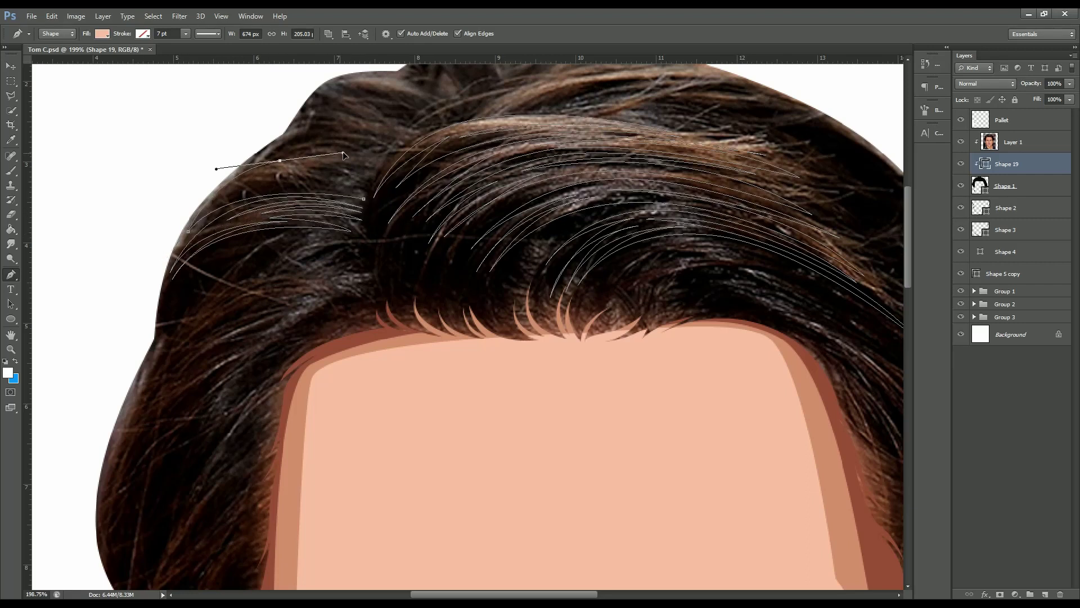
left_click_drag(290, 221, 222, 205)
scroll(309, 170, "up", 2)
Draw another left-side strand and lift its left end higher.
left_click_drag(405, 181, 478, 225)
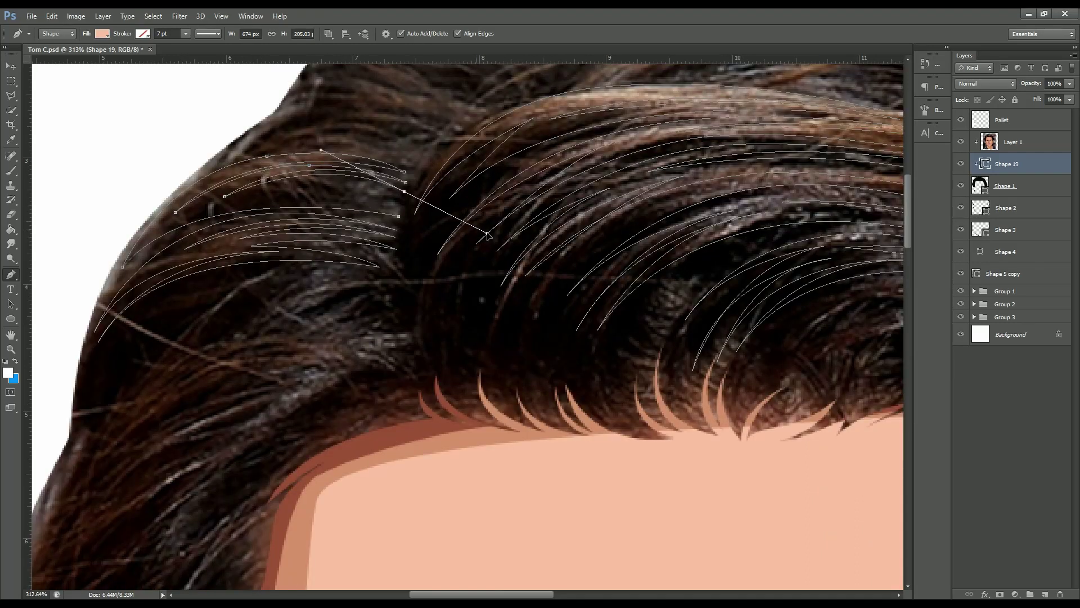
left_click(225, 196)
left_click(233, 202)
left_click_drag(405, 200, 397, 204)
scroll(402, 219, "down", 1)
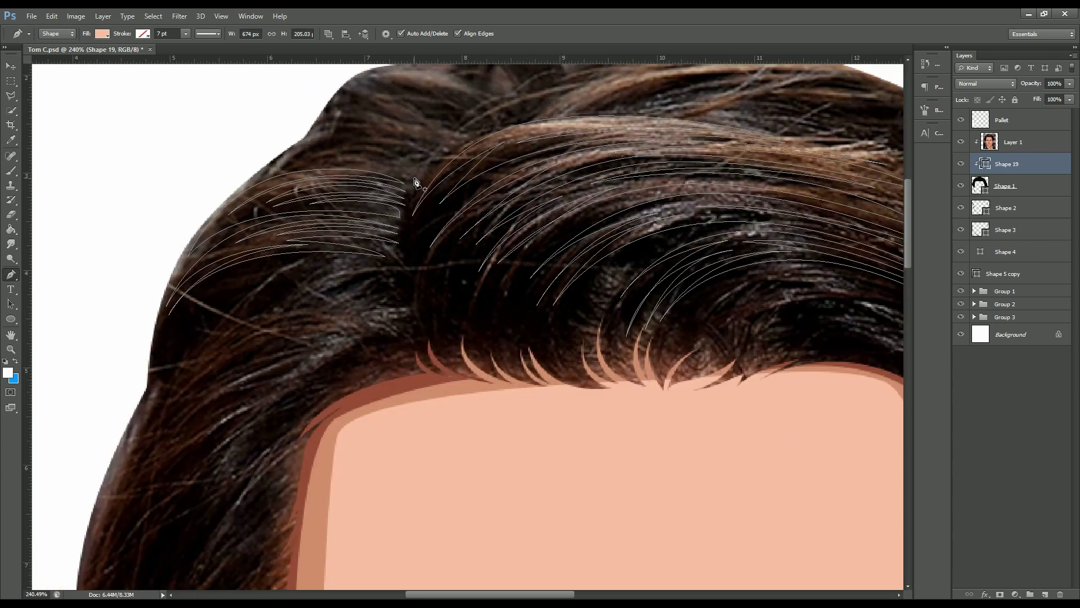
left_click_drag(318, 163, 311, 162)
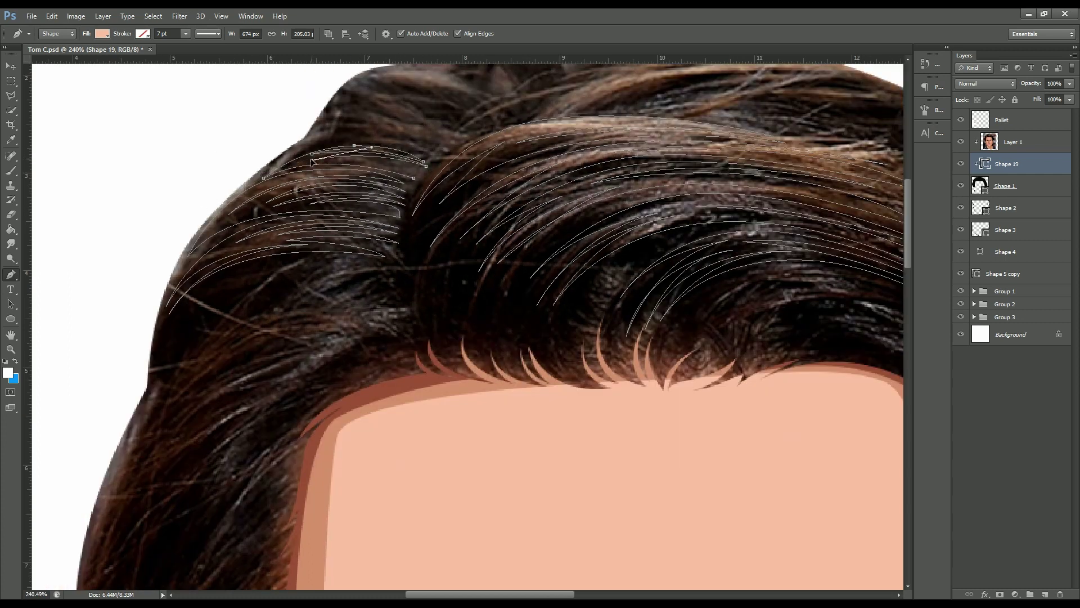
scroll(409, 170, "down", 3)
scroll(410, 173, "up", 2)
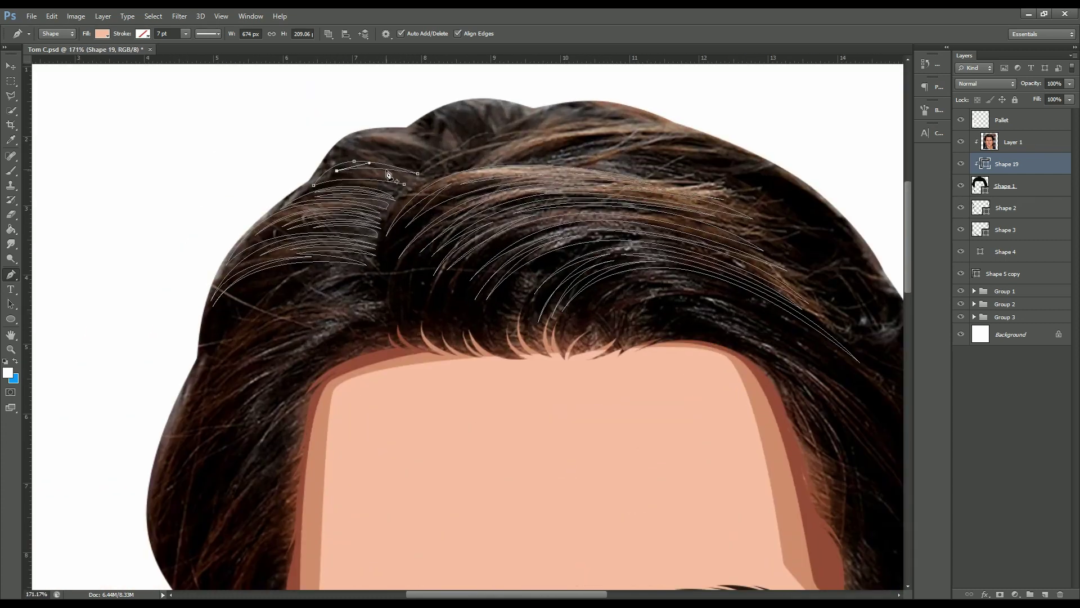
scroll(413, 175, "down", 3)
Toggle the reference photo off and on to check the strands.
left_click(960, 142)
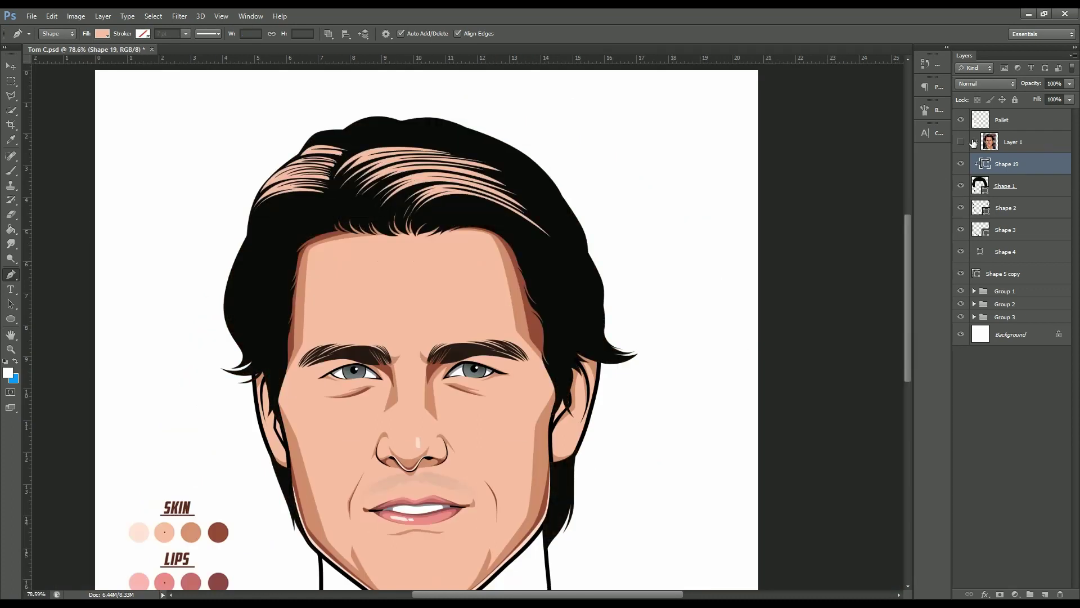
left_click(976, 148)
left_click(1007, 164)
left_click(961, 142)
scroll(456, 145, "up", 2)
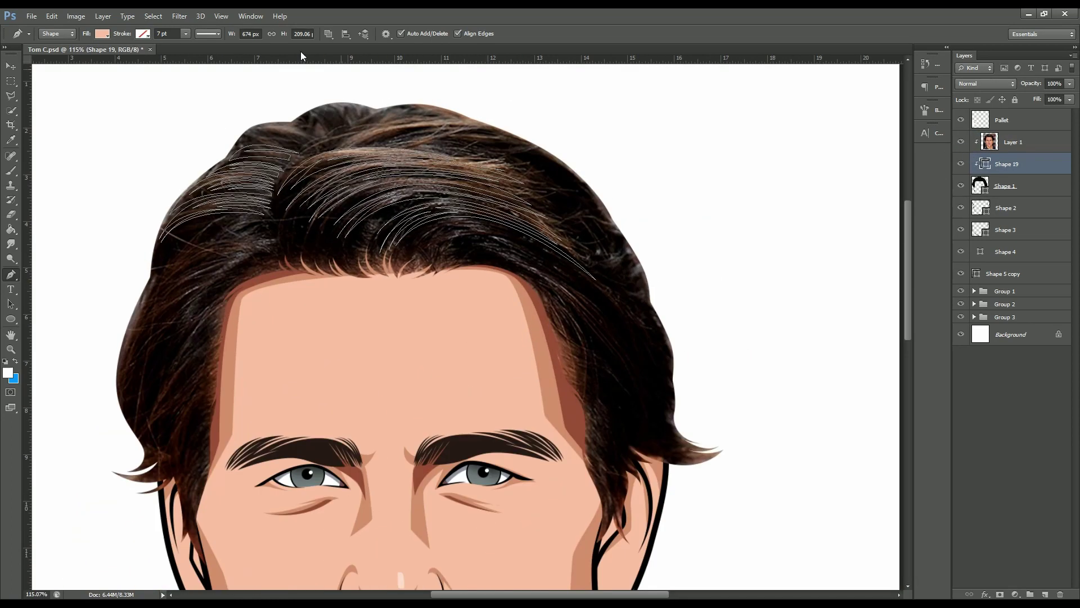
Set the strand fill to the dark hair colour sampled with the eyedropper.
left_click(101, 34)
left_click(155, 55)
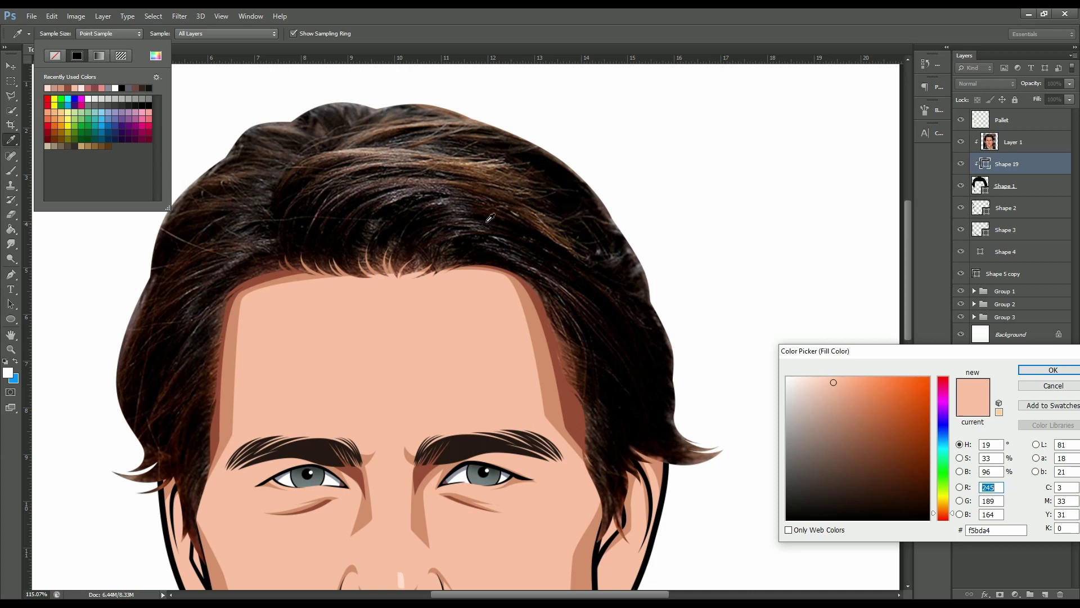
left_click_drag(392, 193, 403, 191)
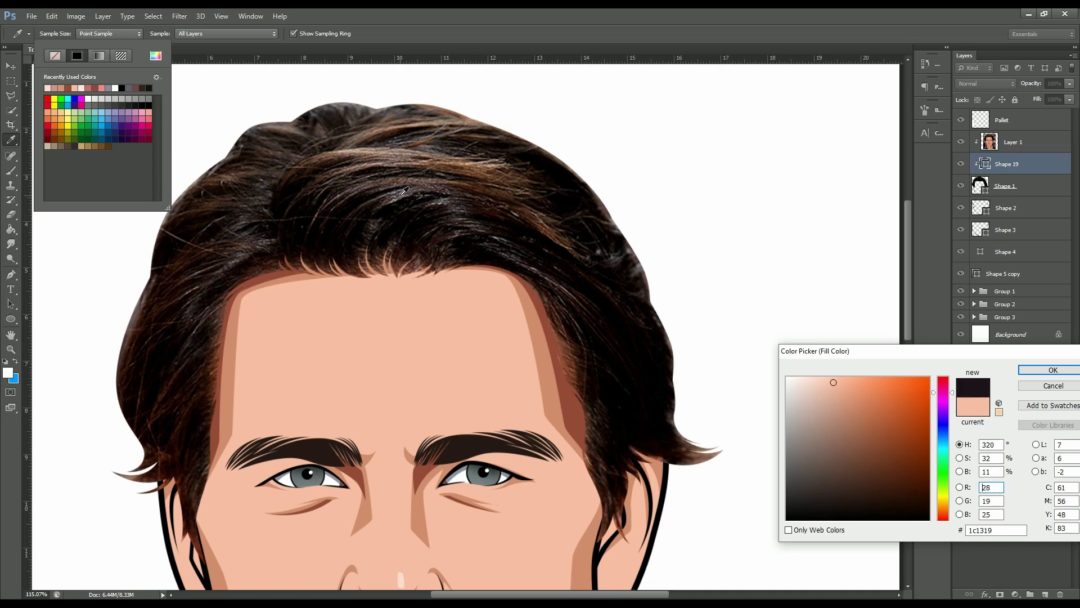
left_click_drag(470, 202, 475, 205)
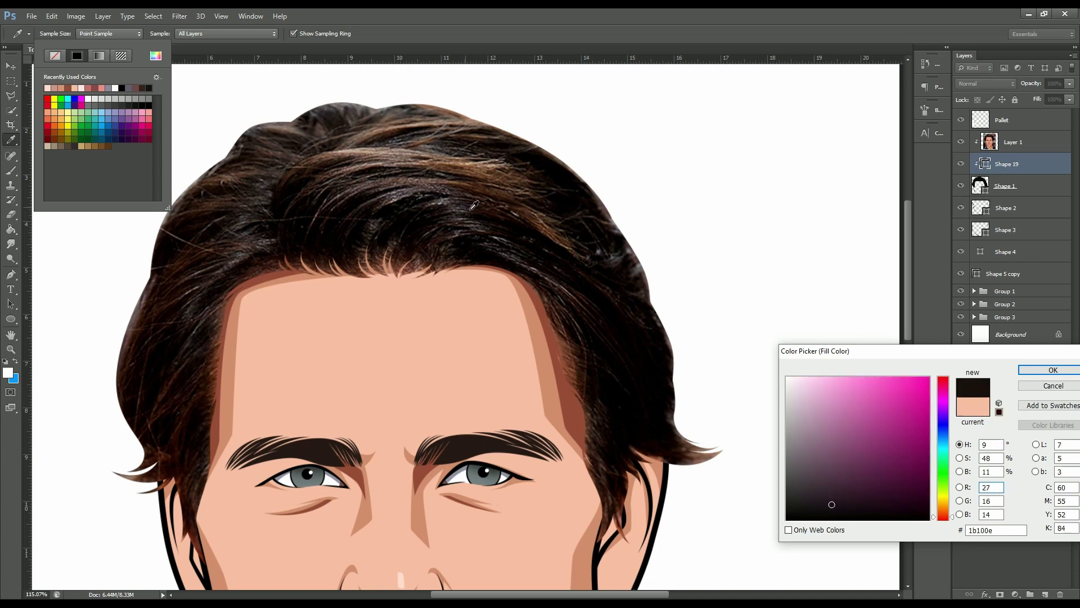
left_click(1053, 369)
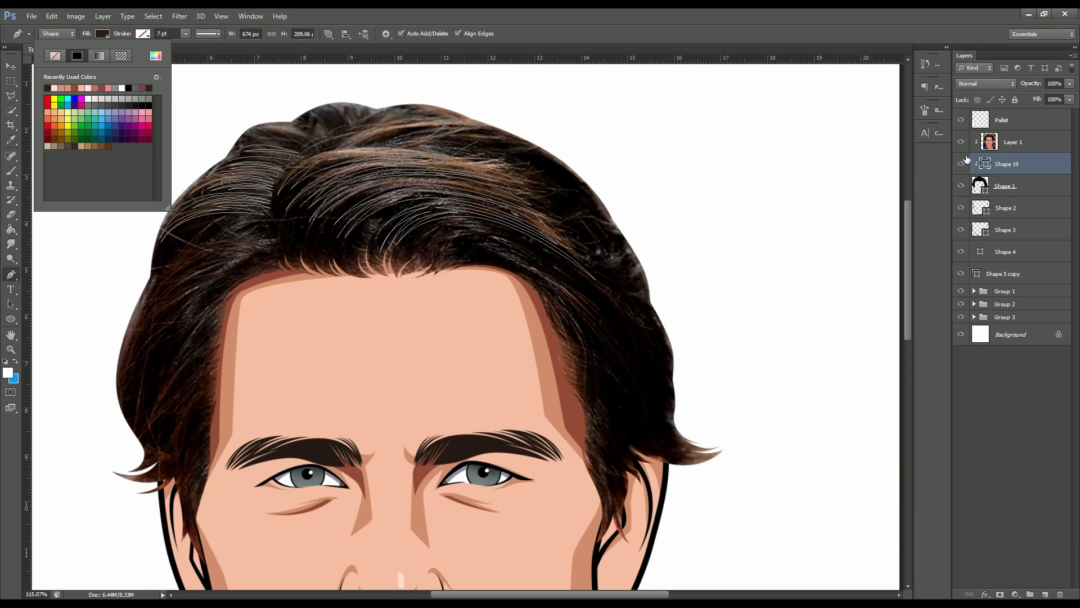
scroll(415, 123, "down", 5)
Lighten the Shape 19 strands to brown #523932 from its colour thumbnail.
double_click(983, 164)
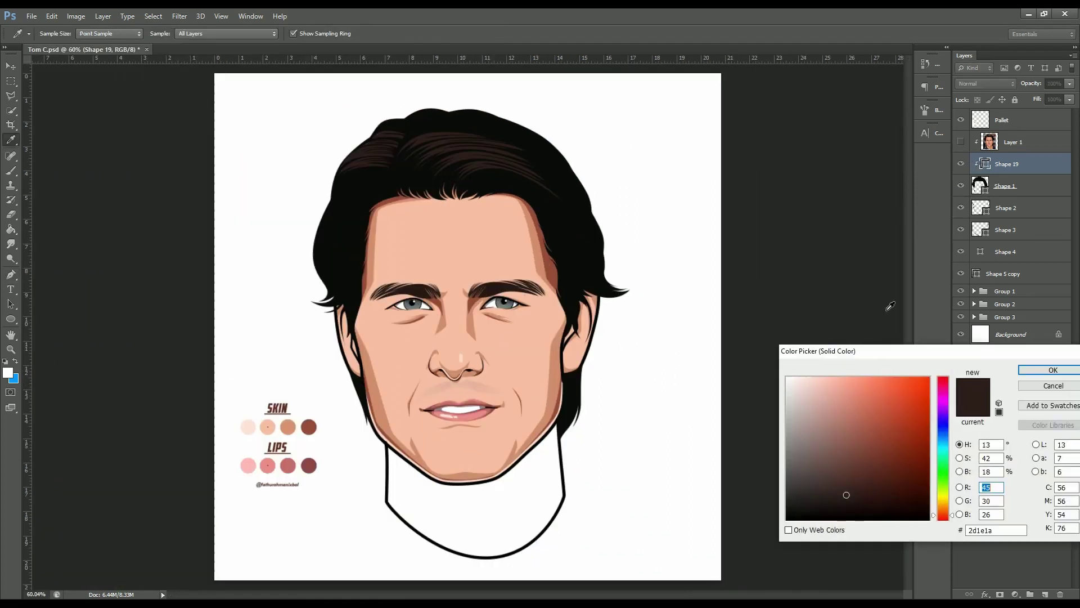
left_click_drag(845, 492, 842, 473)
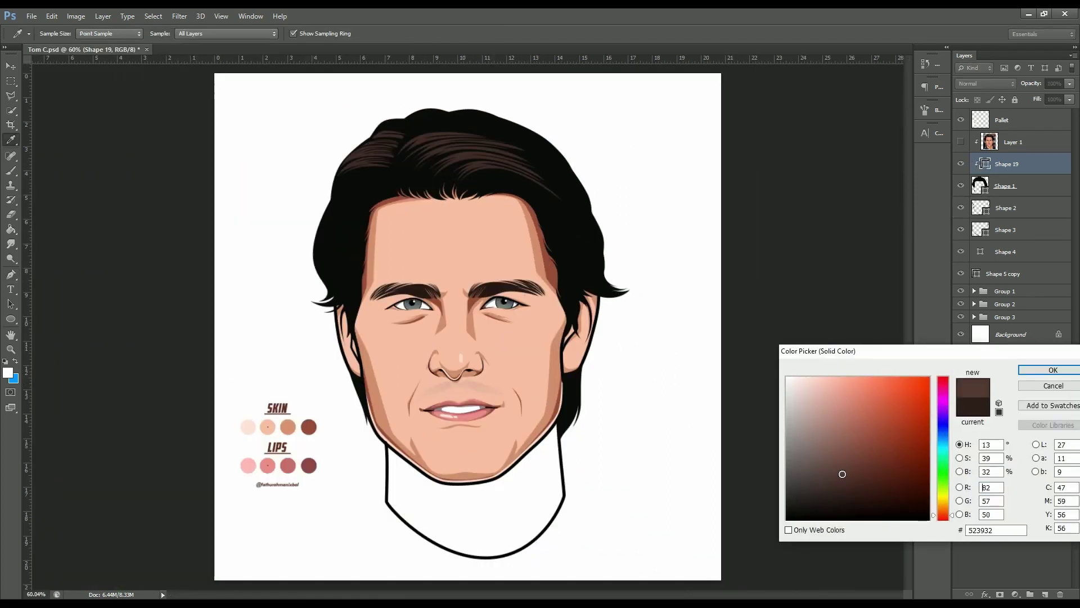
left_click(1052, 375)
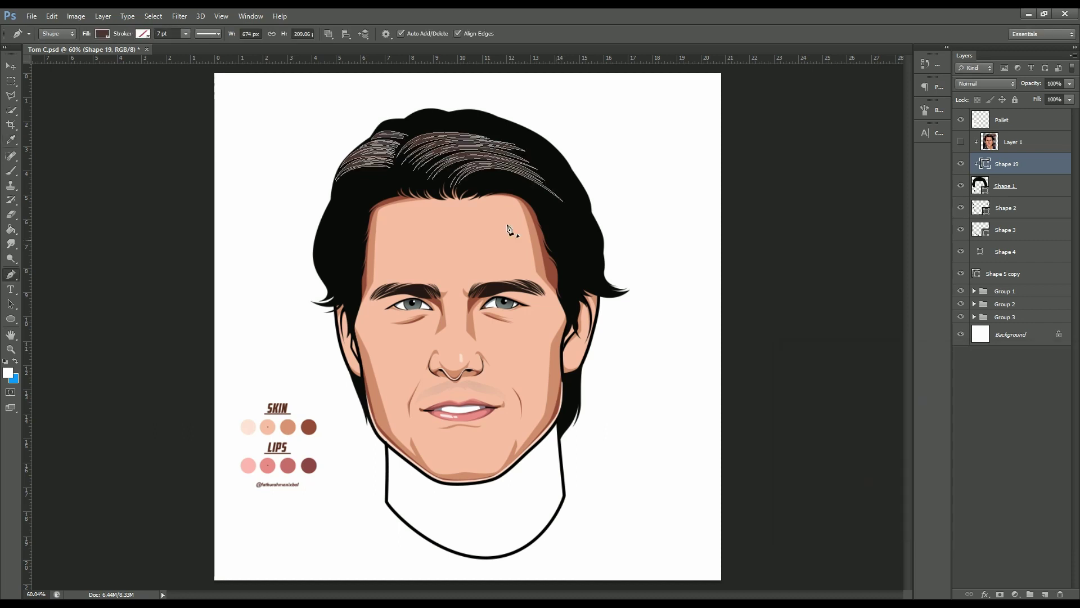
scroll(467, 328, "down", 2)
left_click(521, 489, "ctrl")
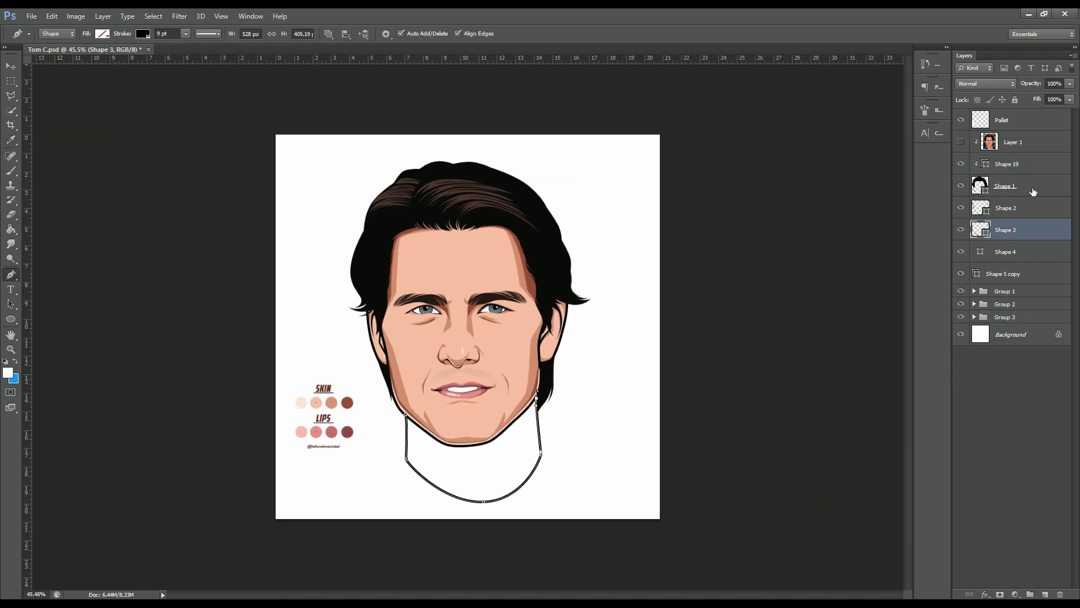
Move the neck shape below the face layers and fill it with the sampled peach skin tone.
left_click_drag(1018, 229, 1007, 325)
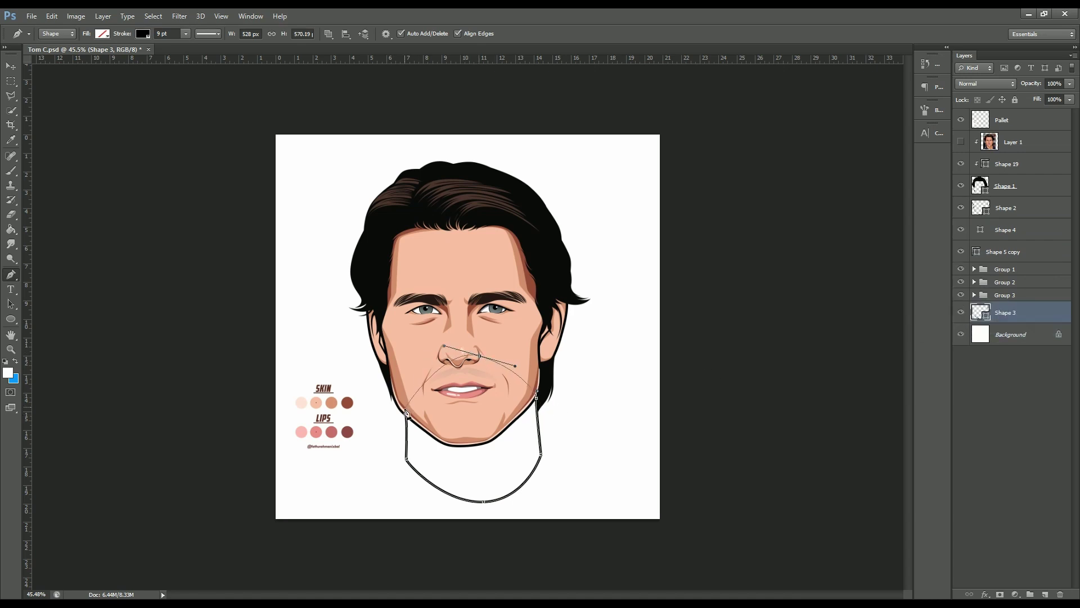
left_click(102, 33)
left_click(155, 55)
left_click(447, 240)
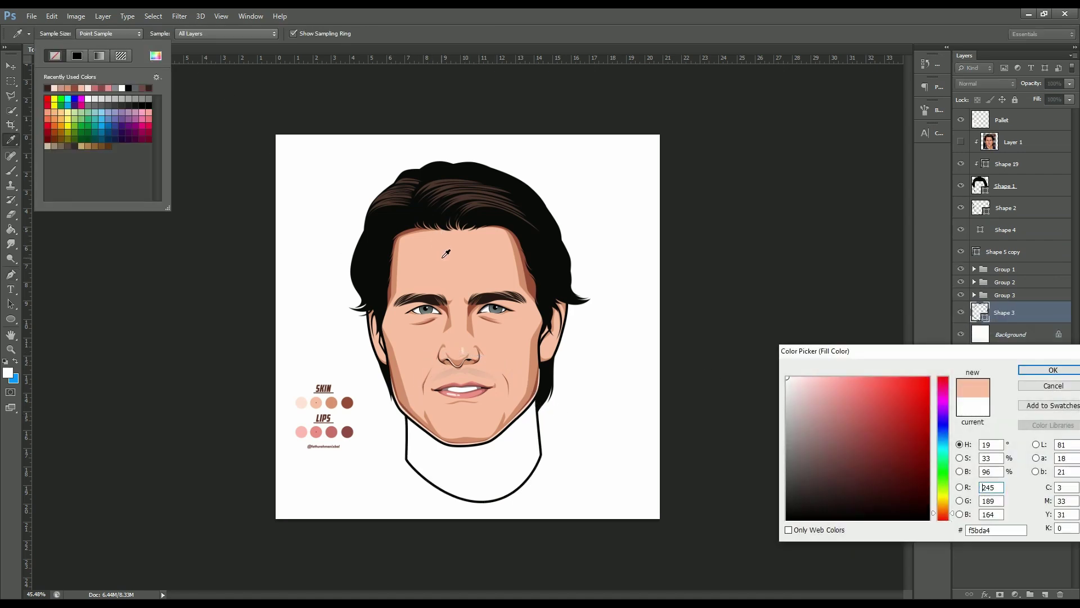
left_click(1047, 372)
Add a new layer clipped to the neck shape.
left_click(1045, 594)
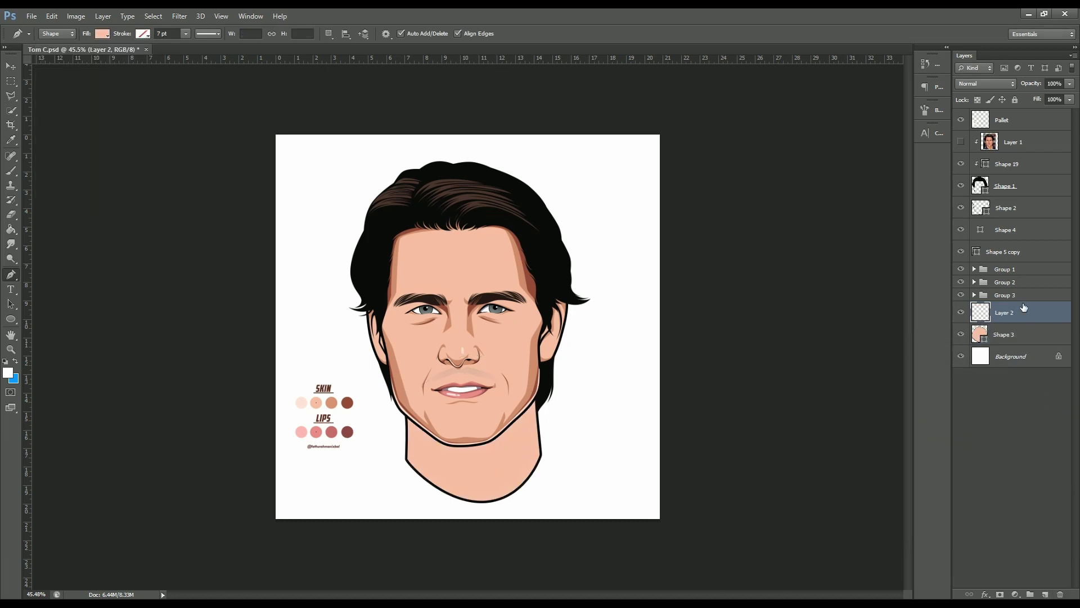
right_click(1021, 312)
left_click(900, 310)
scroll(453, 466, "up", 3)
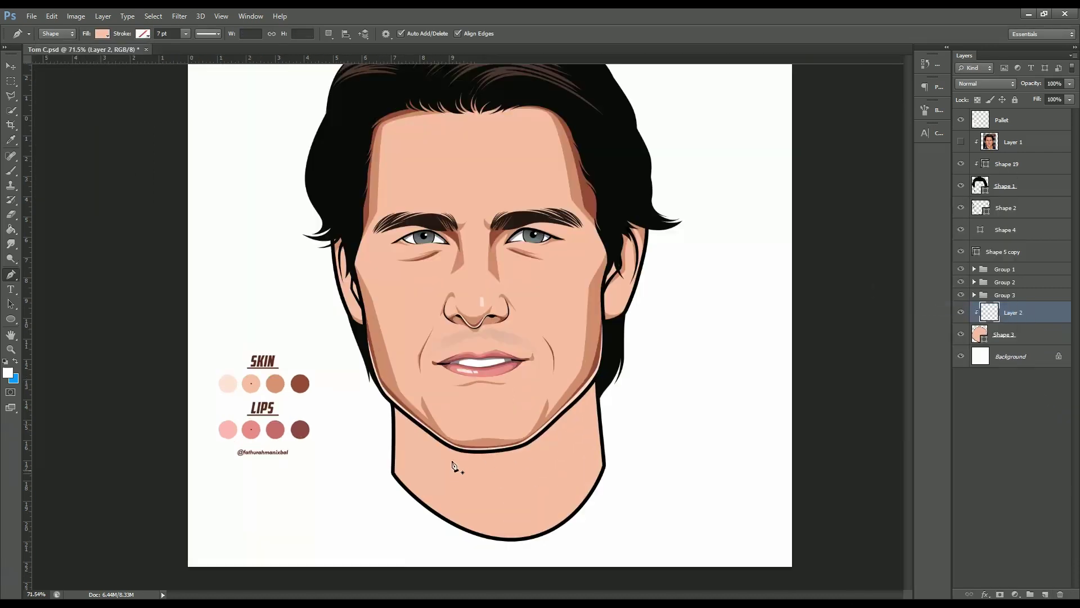
Draw a curved Pen outline for the shadow below the right jaw.
left_click(397, 406)
left_click_drag(471, 480, 536, 455)
mouse_move(560, 424)
left_mouse_down()
mouse_move(537, 479)
mouse_move(556, 471)
left_mouse_up()
left_click(596, 375)
left_click_drag(470, 359, 408, 368)
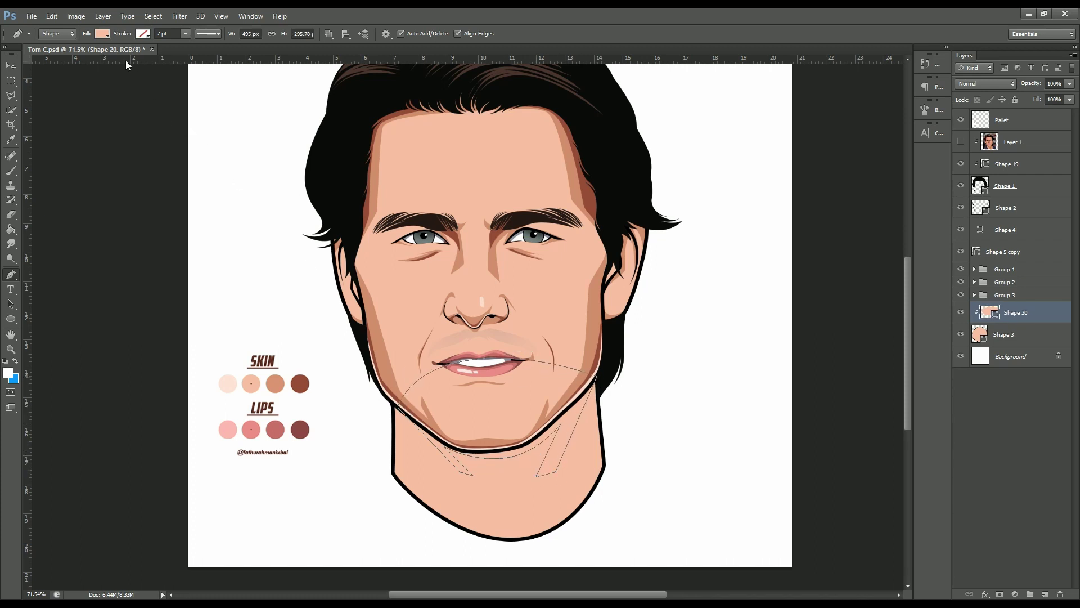
Fill the jaw shadow with sampled dark brown, narrow it, and begin a left-jaw shadow.
left_click(102, 34)
left_click(156, 55)
left_click(596, 365)
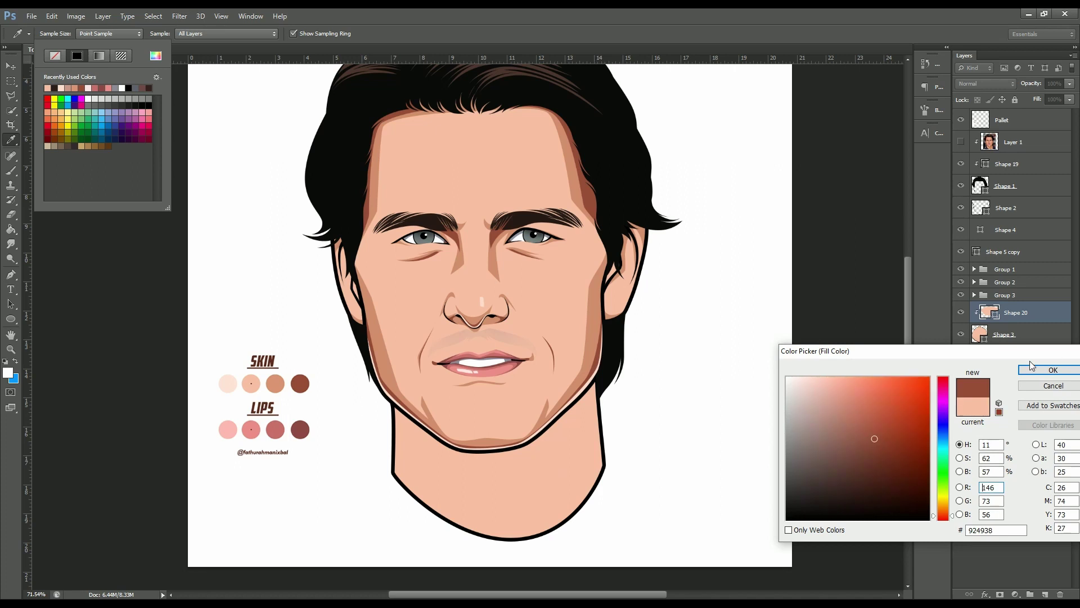
left_click(1032, 367)
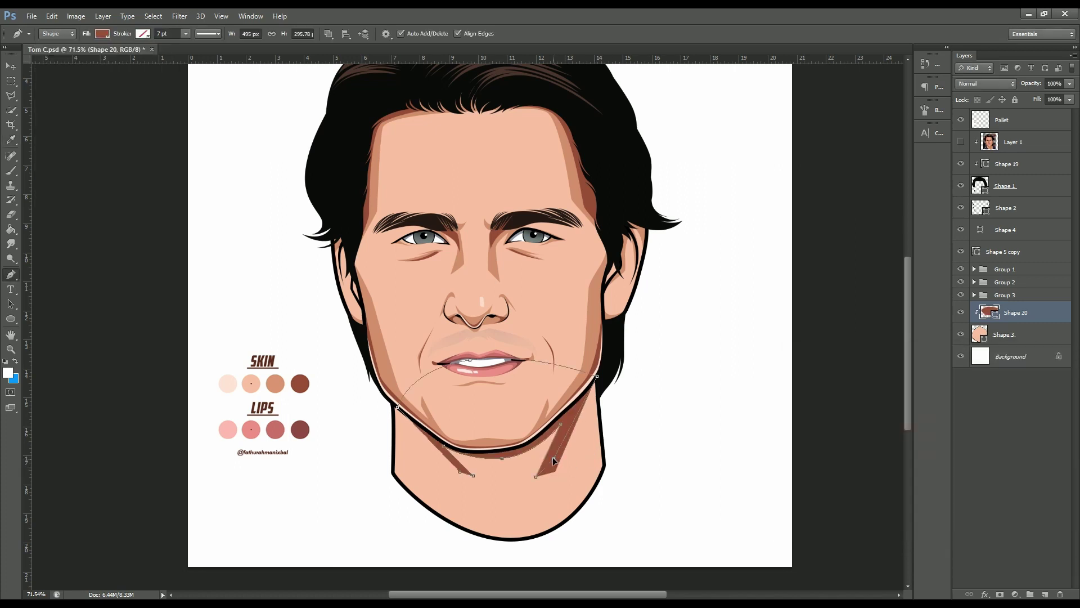
left_click_drag(553, 460, 560, 429)
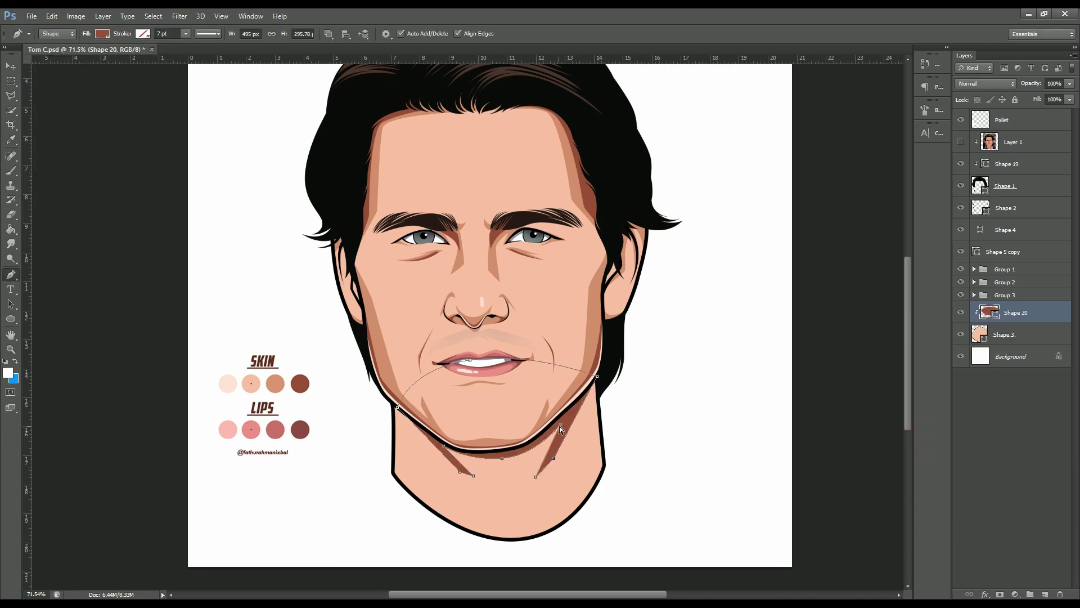
left_click(1028, 338)
left_click(394, 406)
Draw a chin shadow shape across the neck and fill it tan #cf8c6e.
scroll(531, 423, "down", 3)
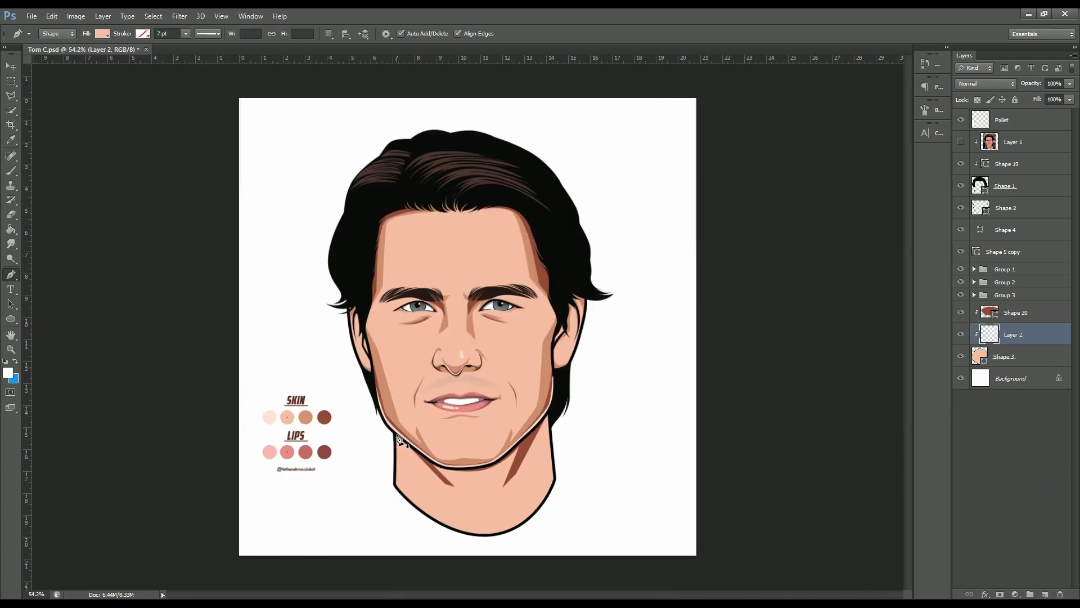
left_click_drag(481, 499, 520, 499)
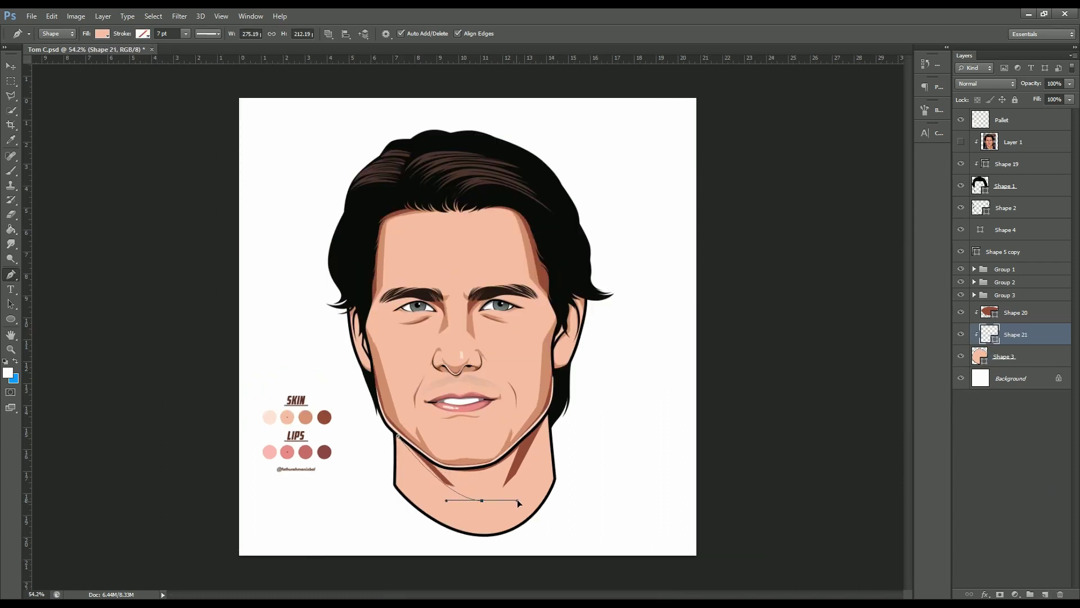
left_click(549, 411)
left_click_drag(455, 376, 396, 369)
left_click_drag(368, 380, 361, 401)
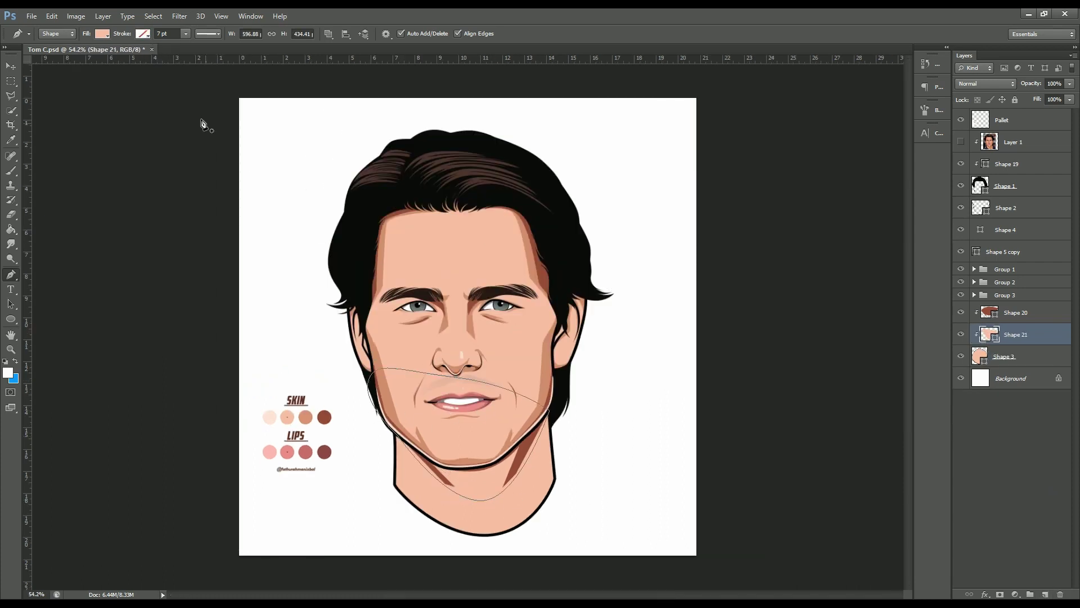
left_click(102, 34)
left_click(156, 55)
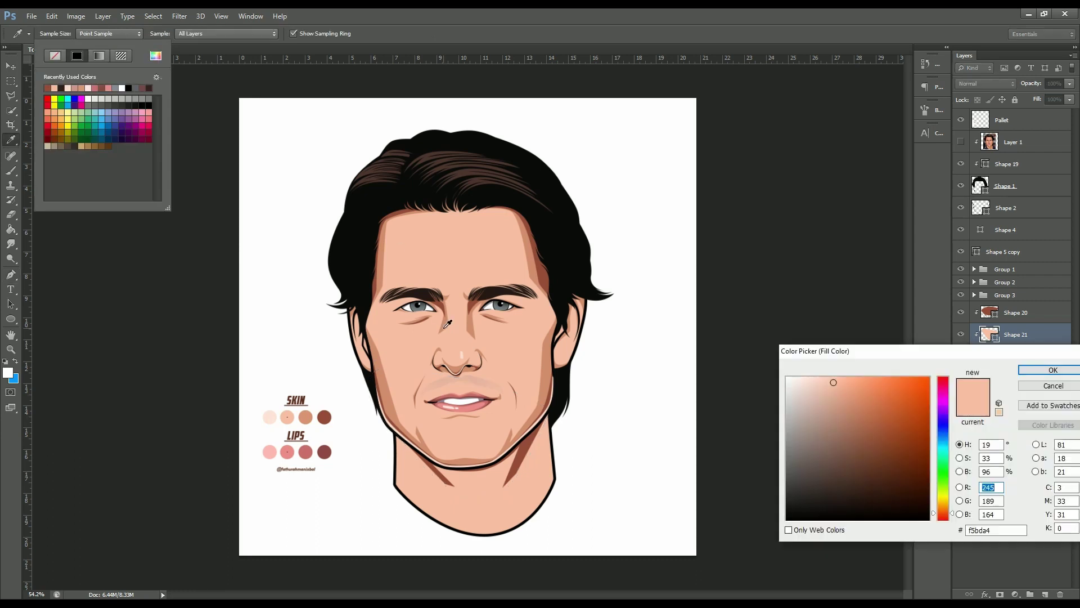
left_click(445, 323)
left_click(1051, 370)
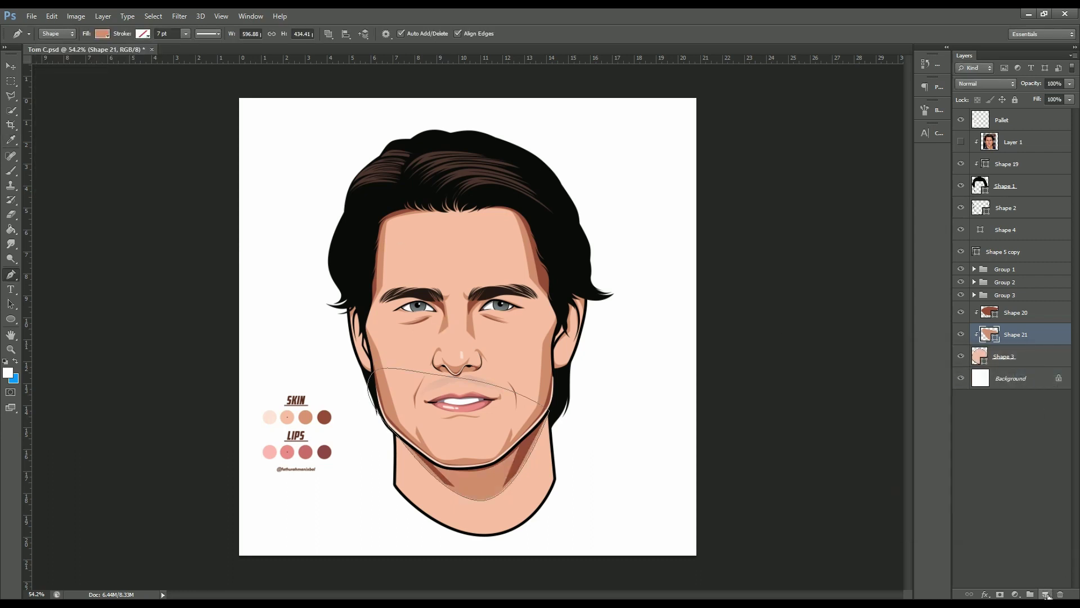
Delete the extra empty Layer 2.
left_click(1045, 594)
right_click(1008, 334)
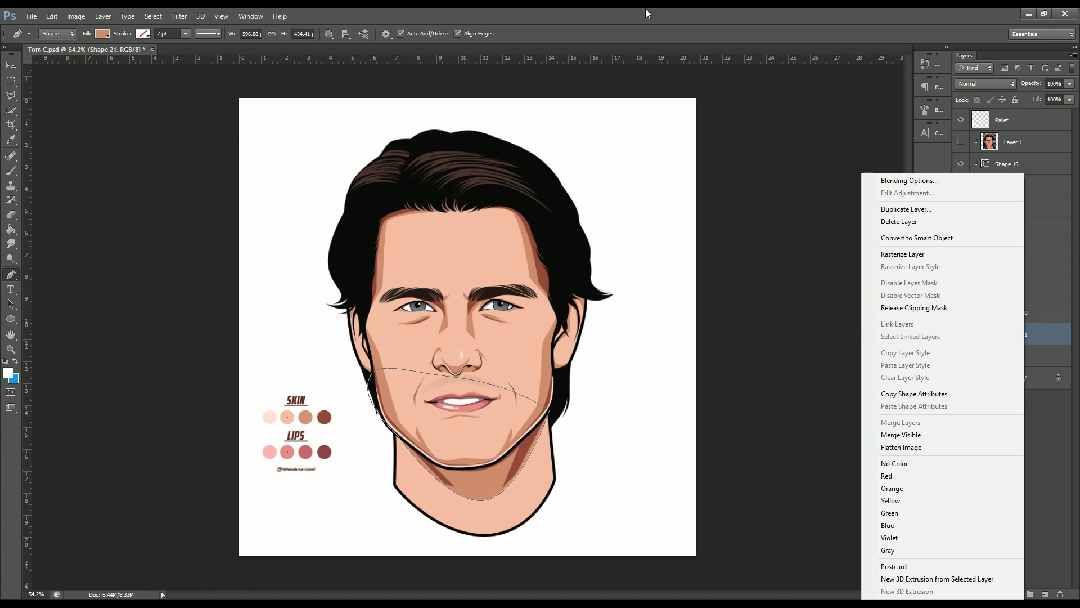
left_click(894, 218)
Set Combine Shapes and add an extra piece to the chin shadow path.
left_click(328, 34)
left_click(362, 58)
scroll(513, 454, "up", 1)
scroll(513, 453, "up", 2)
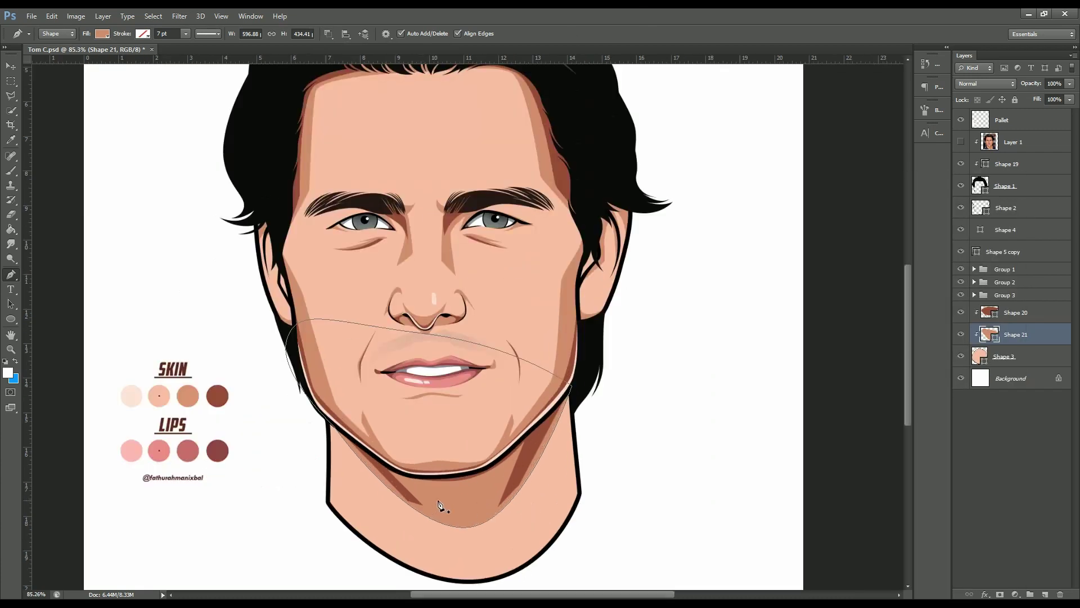
left_click(489, 493)
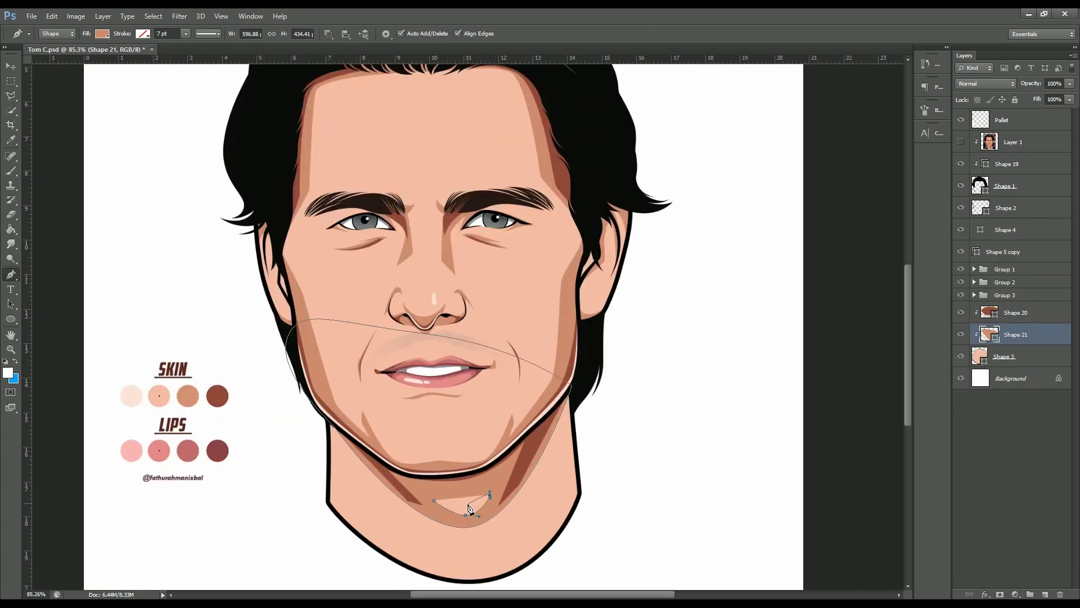
left_click(434, 499)
scroll(433, 504, "down", 2)
left_click(328, 33)
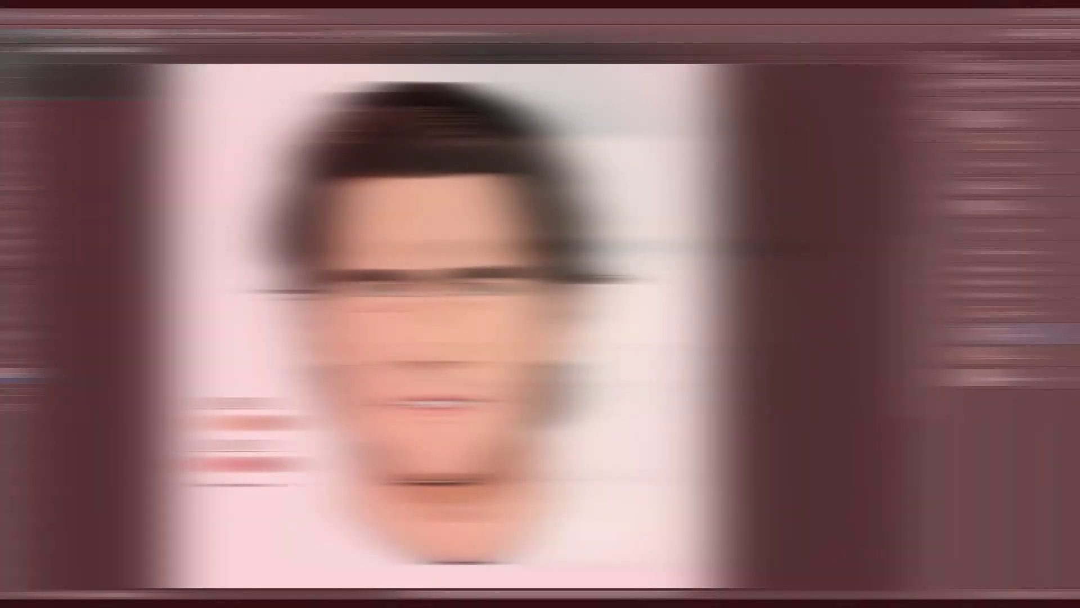